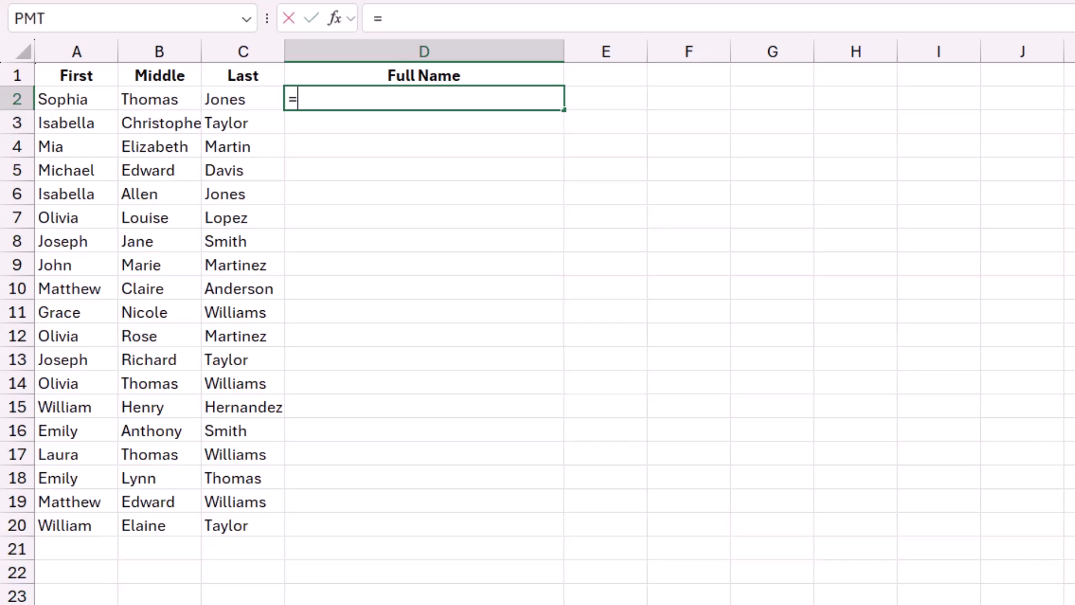
Enter a TEXTJOIN formula in D2 that joins A2:C2 with a space delimiter and ignores empty cells.
{"action": "type", "text": "JOIN("}
{"action": "key", "text": "Tab"}
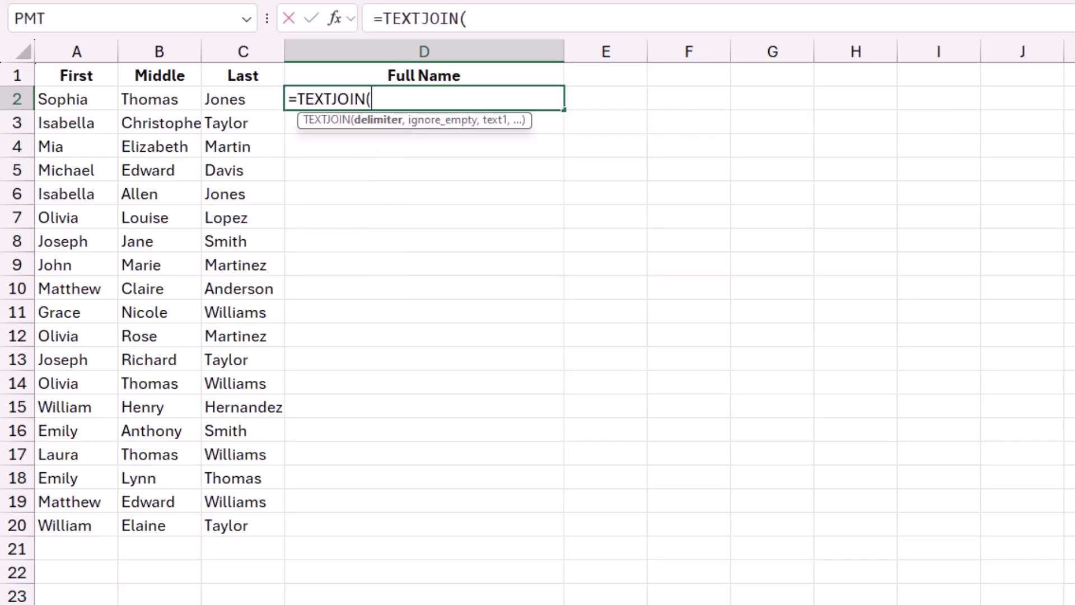
{"action": "type", "text": "\" \","}
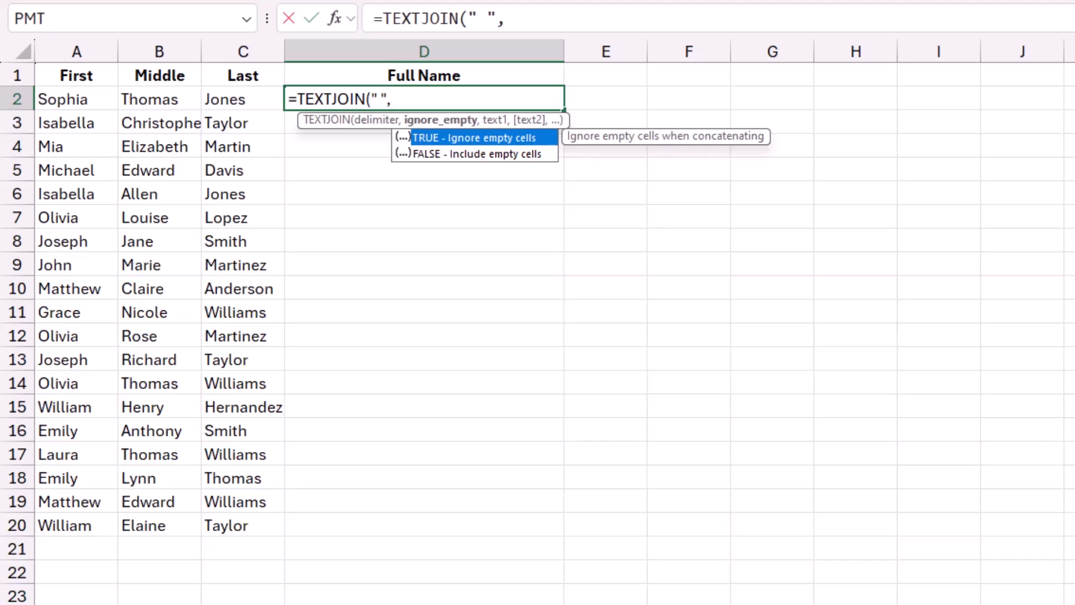
{"action": "key", "text": "Tab"}
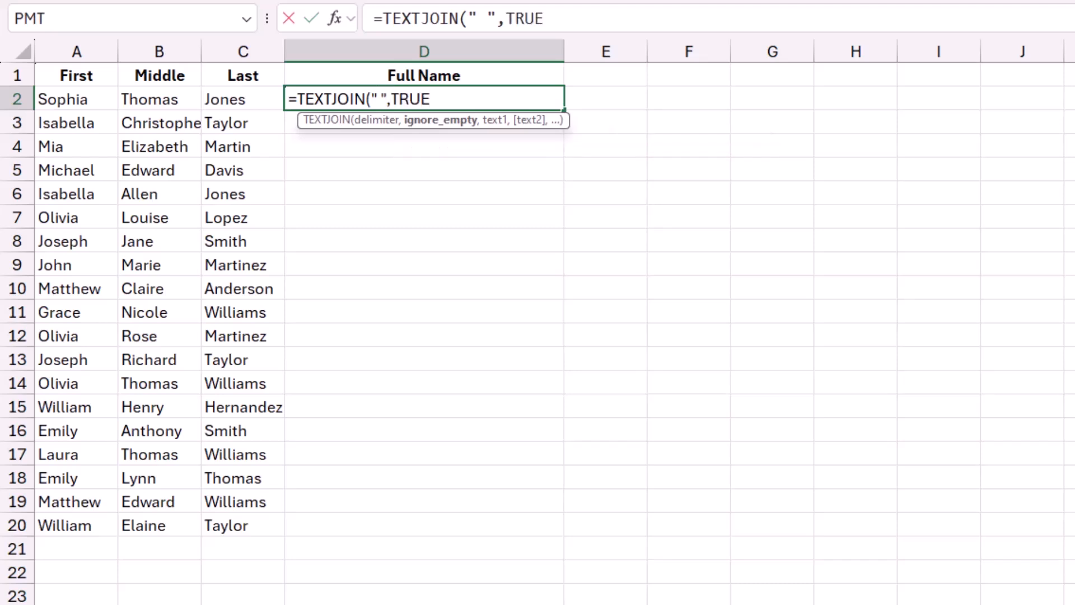
{"action": "type", "text": ","}
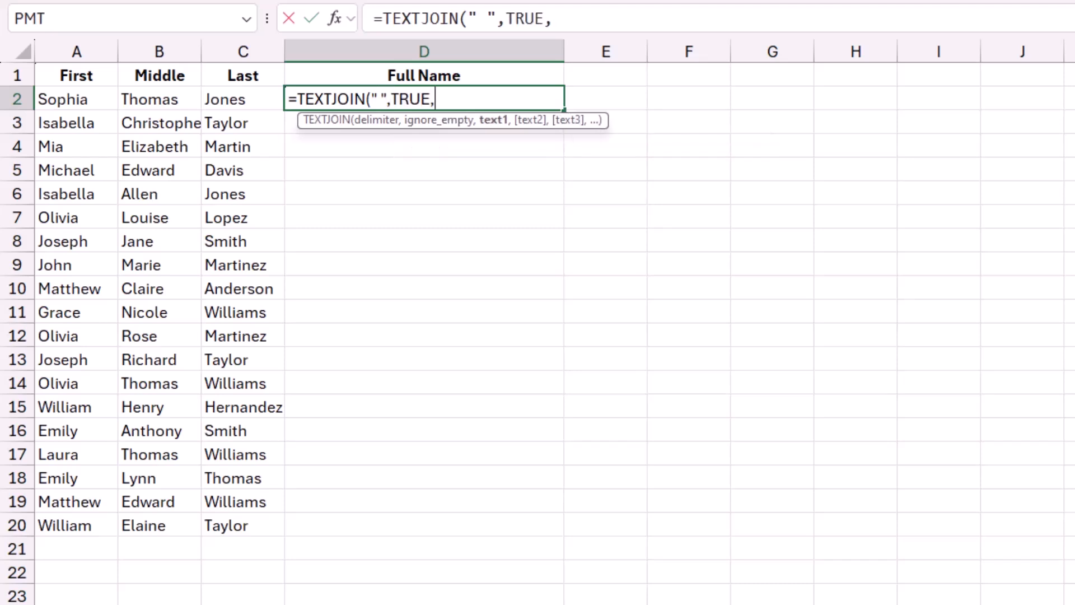
{"action": "left_click_drag", "start_coordinate": [61, 99], "coordinate": [241, 99]}
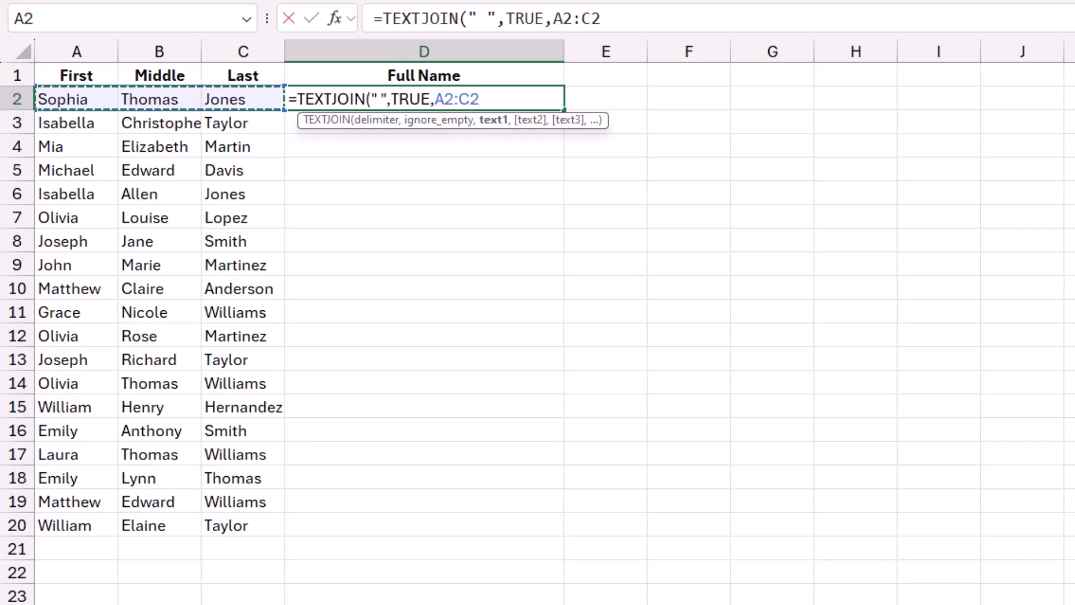
{"action": "type", "text": ")"}
{"action": "key", "text": "Return"}
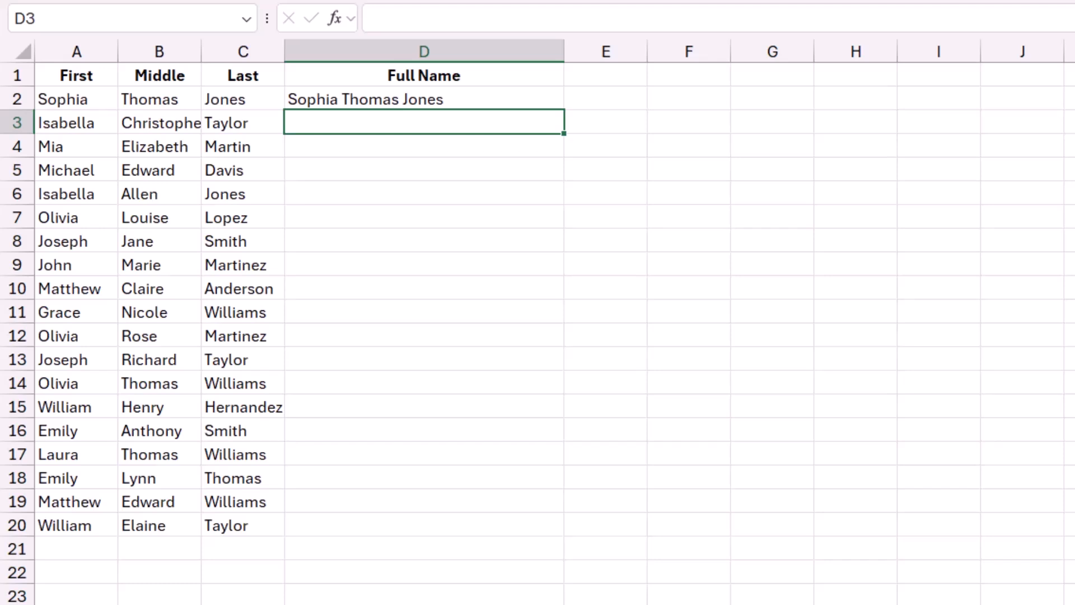
Edit the D2 formula to put BYROW with the array A2:C20 in front of the TEXTJOIN.
{"action": "left_click", "coordinate": [424, 99]}
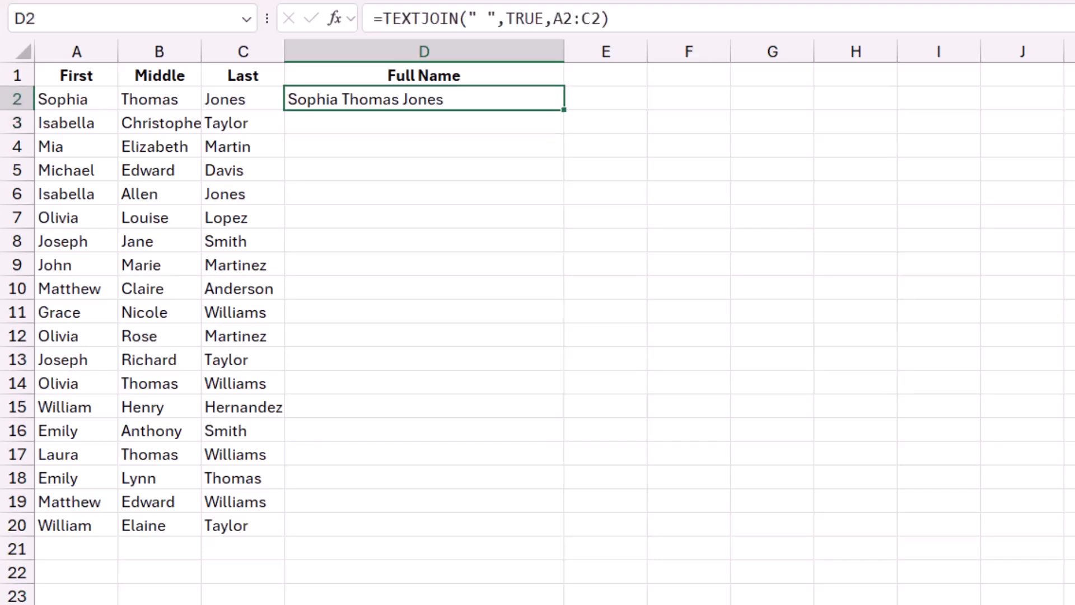
{"action": "key", "text": "F2"}
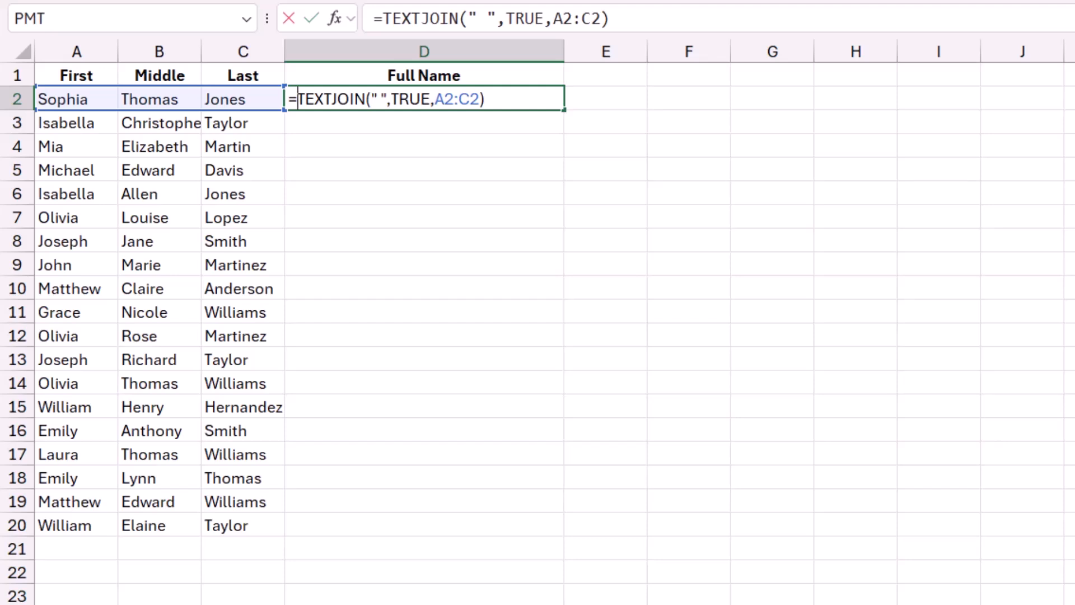
{"action": "type", "text": "Byrow("}
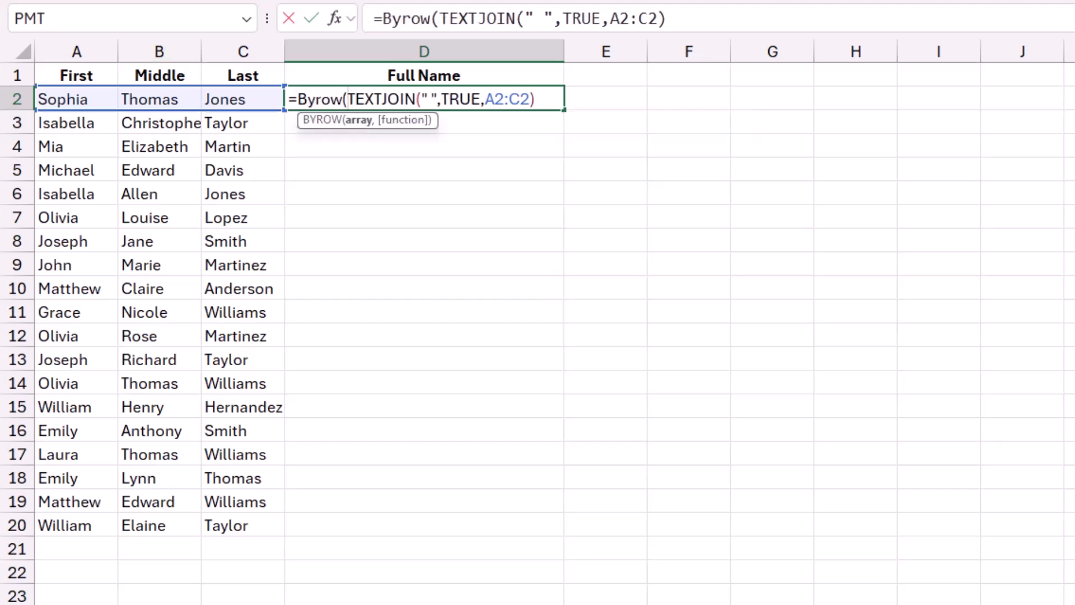
{"action": "left_click_drag", "start_coordinate": [77, 99], "coordinate": [243, 525]}
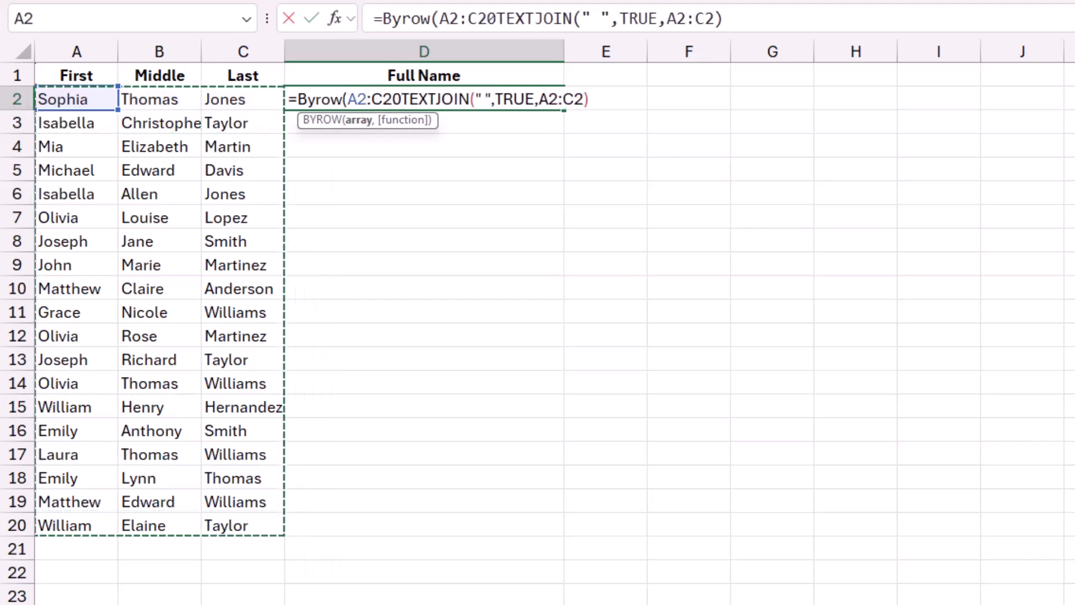
{"action": "type", "text": ","}
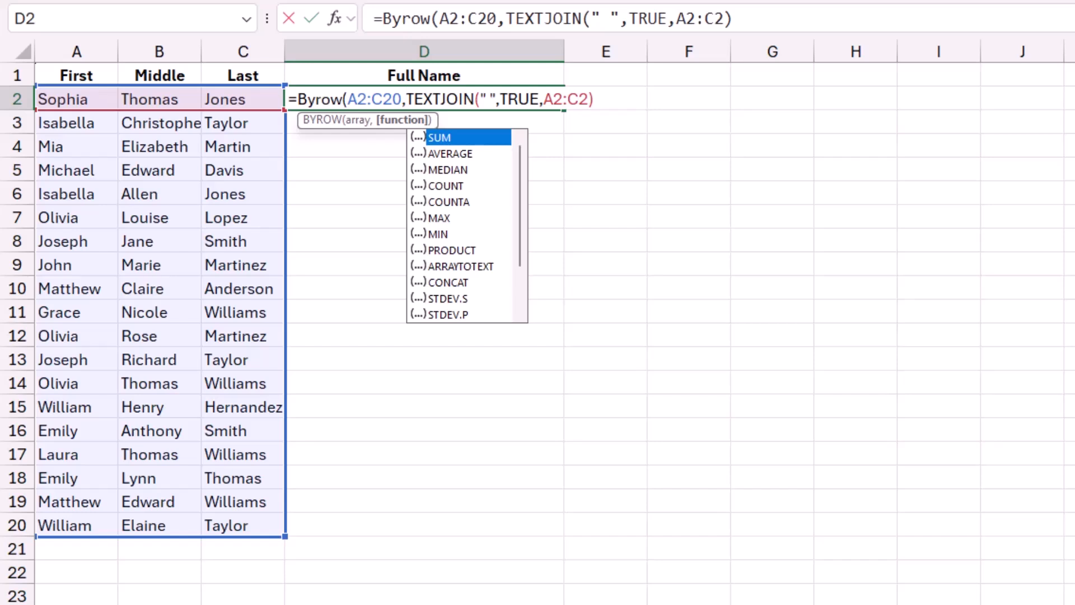
Complete the BYROW formula with a LAMBDA using parameter x, replacing A2:C2 inside TEXTJOIN with x.
{"action": "type", "text": "lambda"}
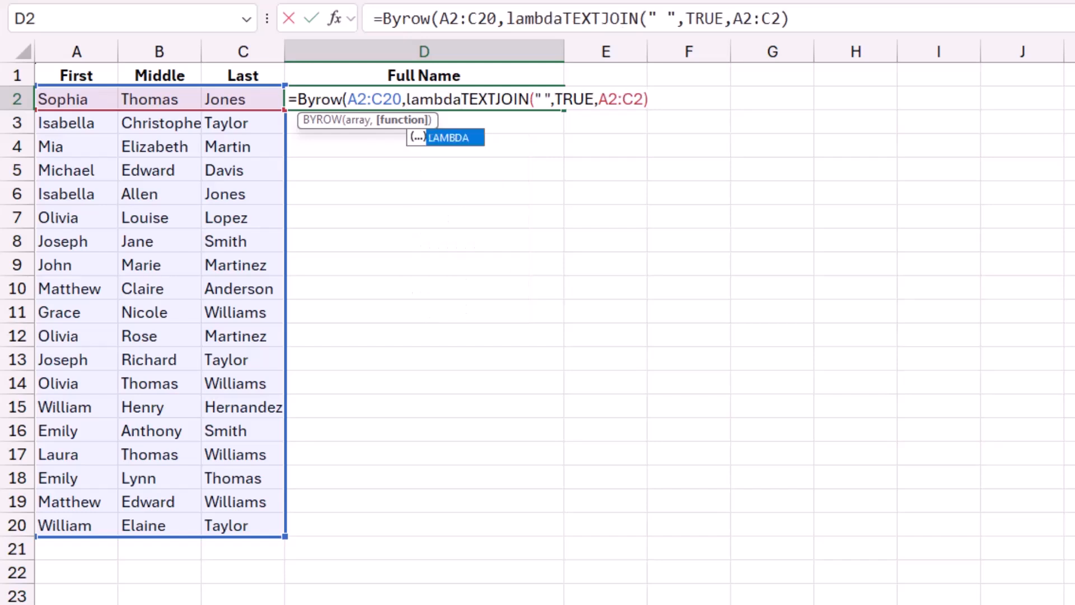
{"action": "type", "text": "("}
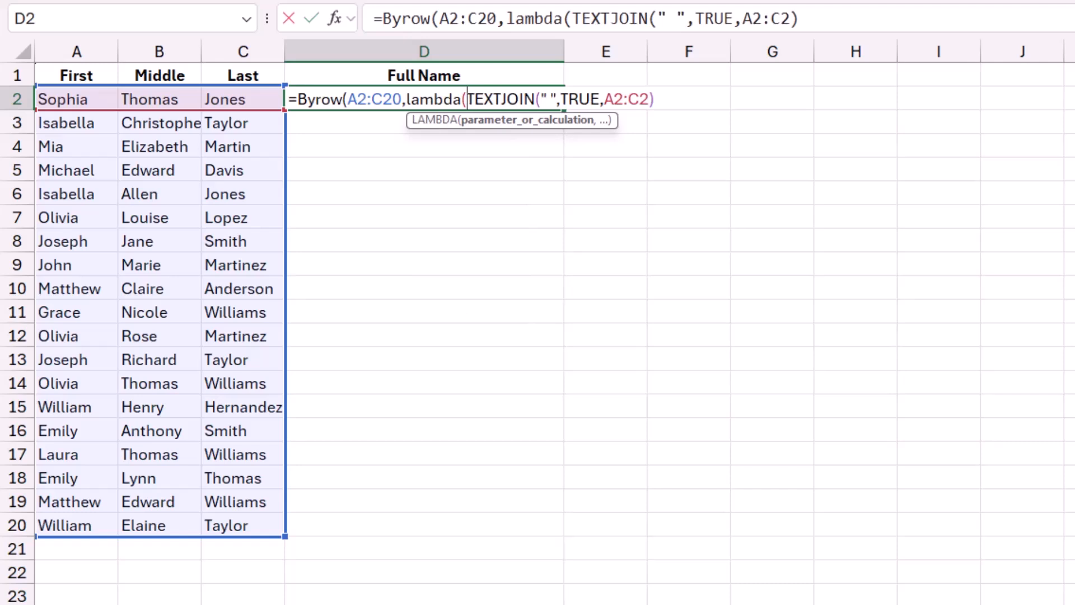
{"action": "type", "text": "x"}
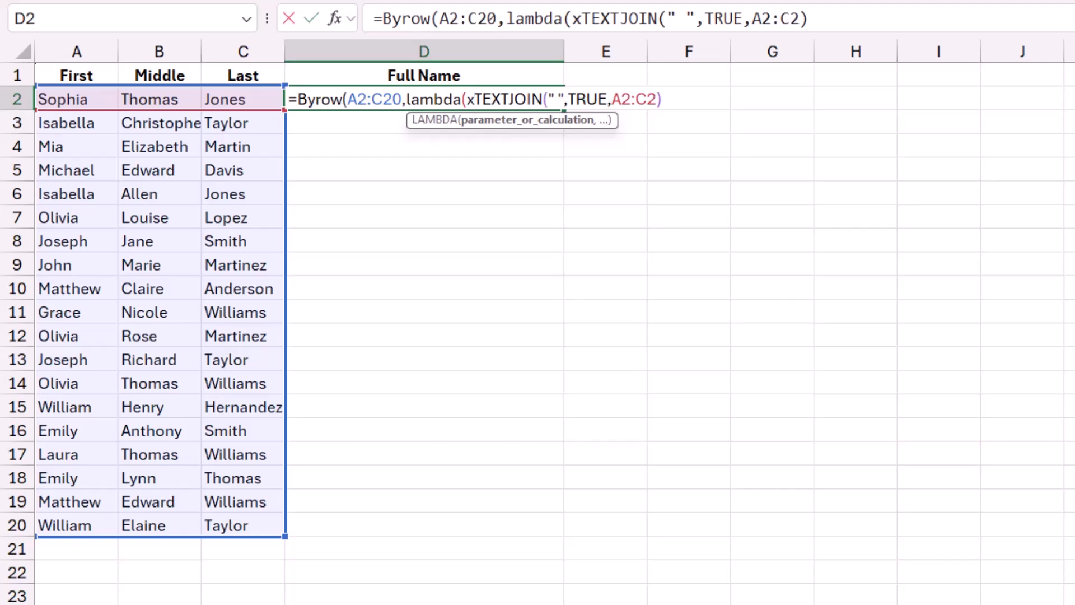
{"action": "type", "text": ","}
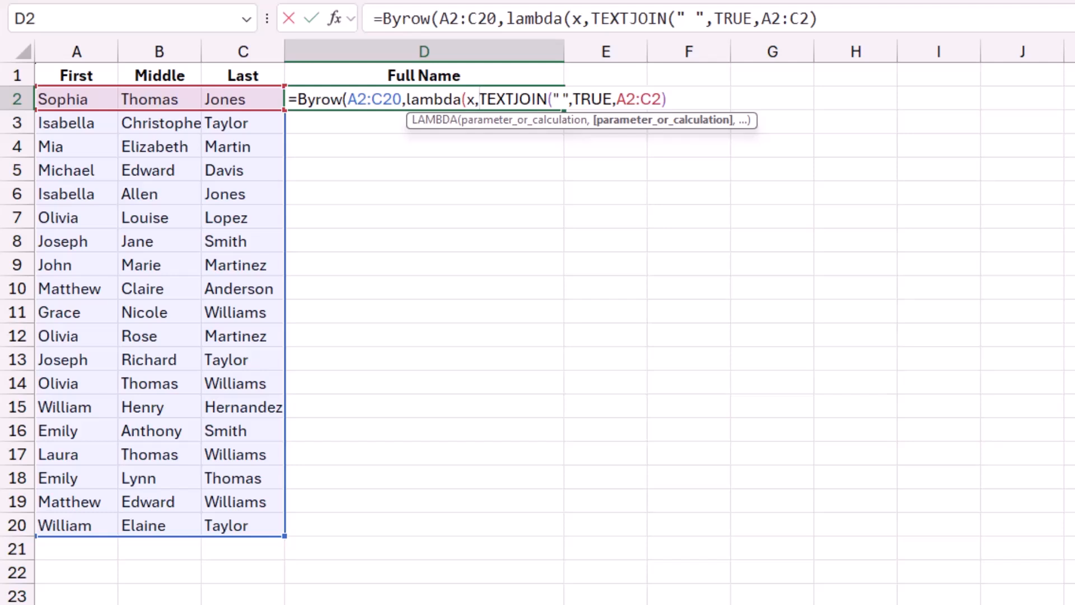
{"action": "left_click_drag", "start_coordinate": [617, 99], "coordinate": [662, 99]}
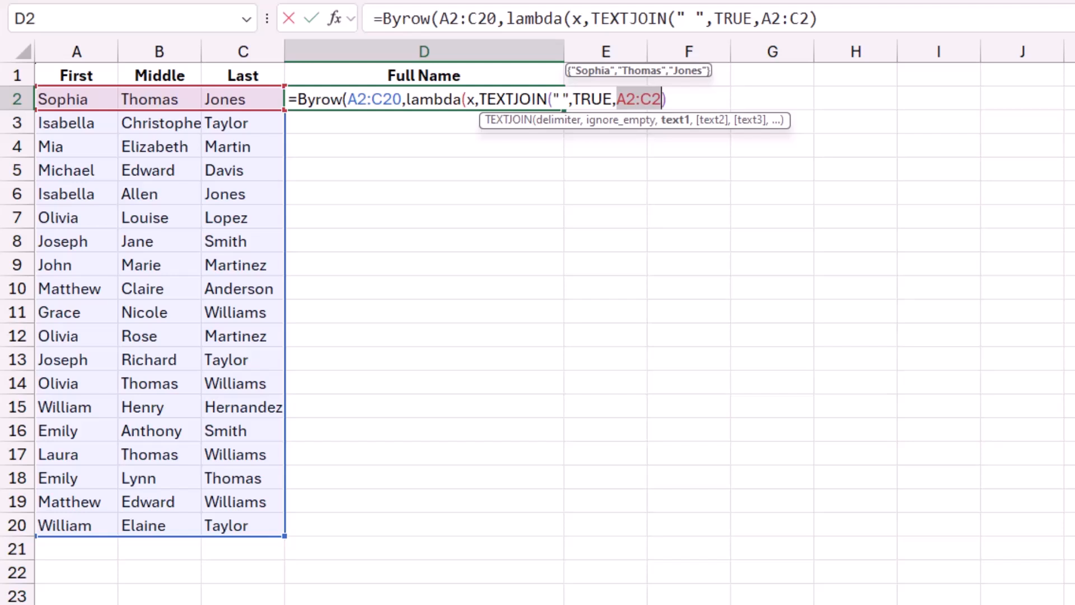
{"action": "type", "text": "x"}
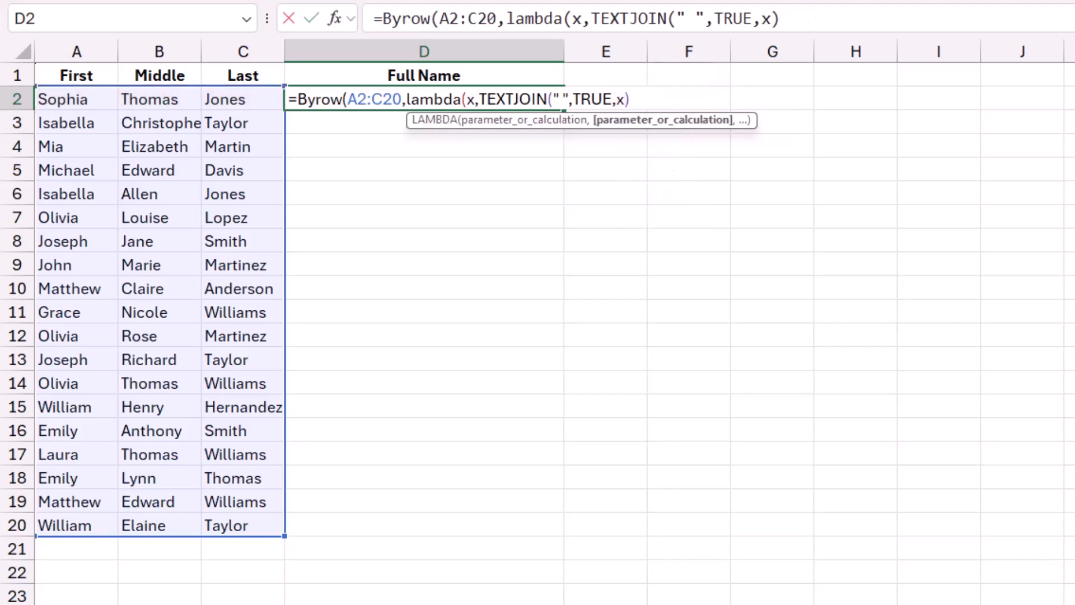
{"action": "type", "text": ")"}
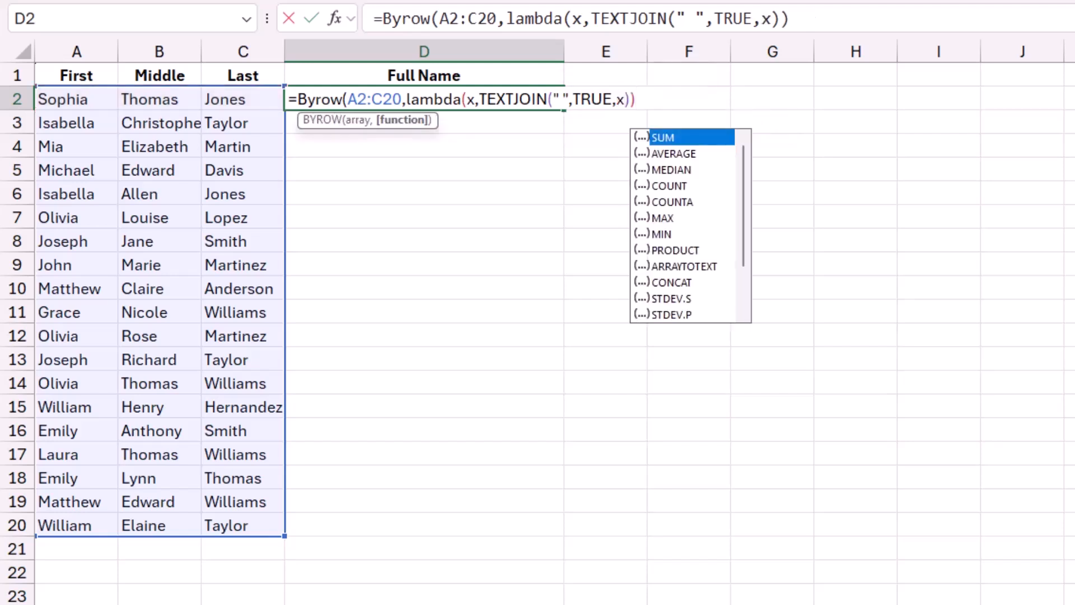
{"action": "type", "text": ")"}
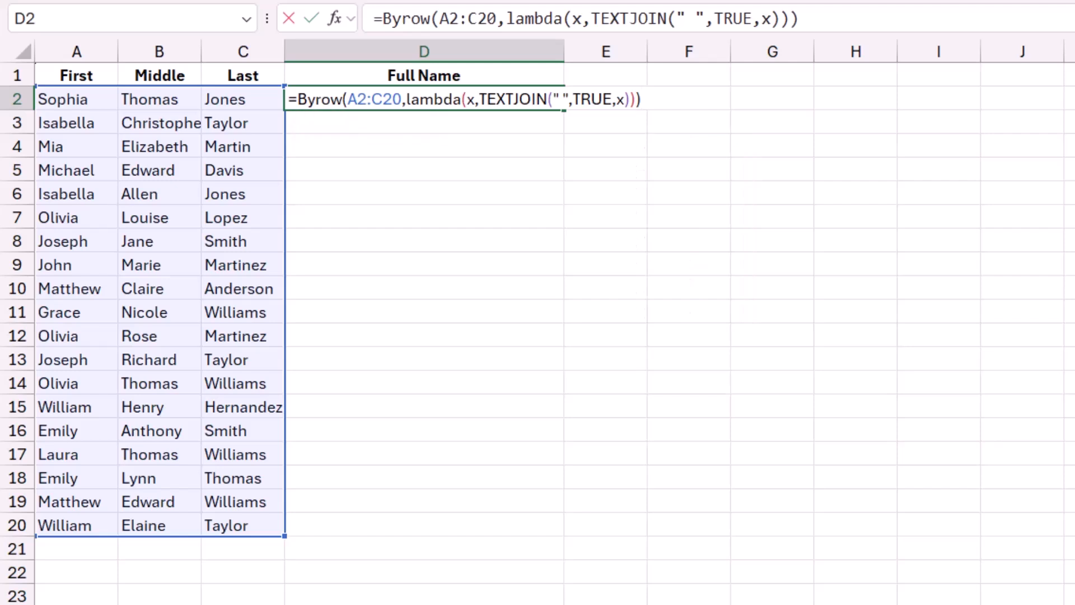
{"action": "key", "text": "Return"}
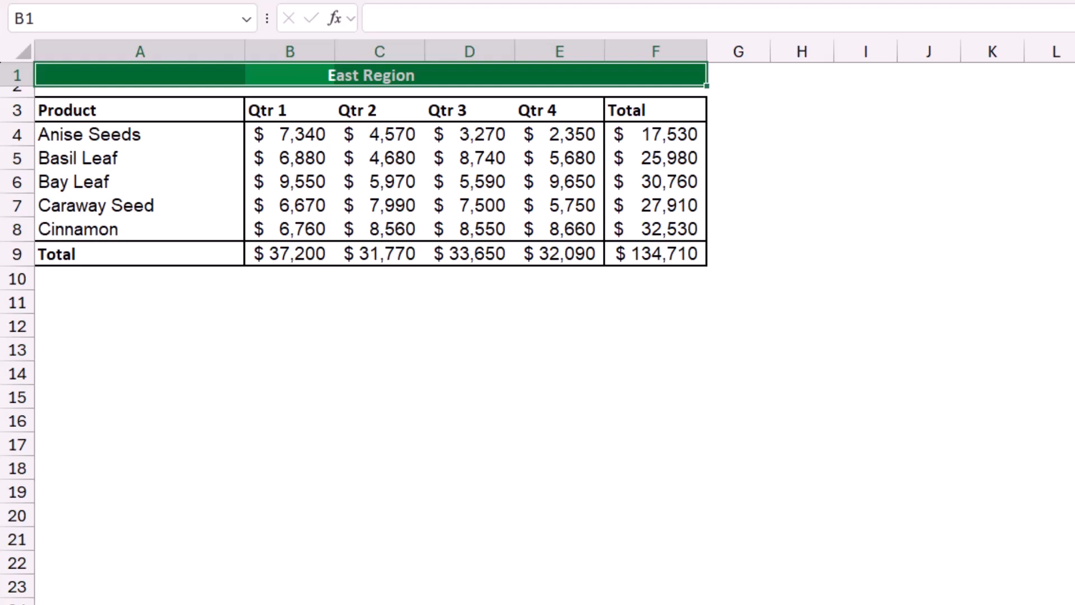
Look through the regional sheets, then start a data consolidation with the Sum function on the Consolidate sheet.
{"action": "key", "text": "ctrl+Page_Down"}
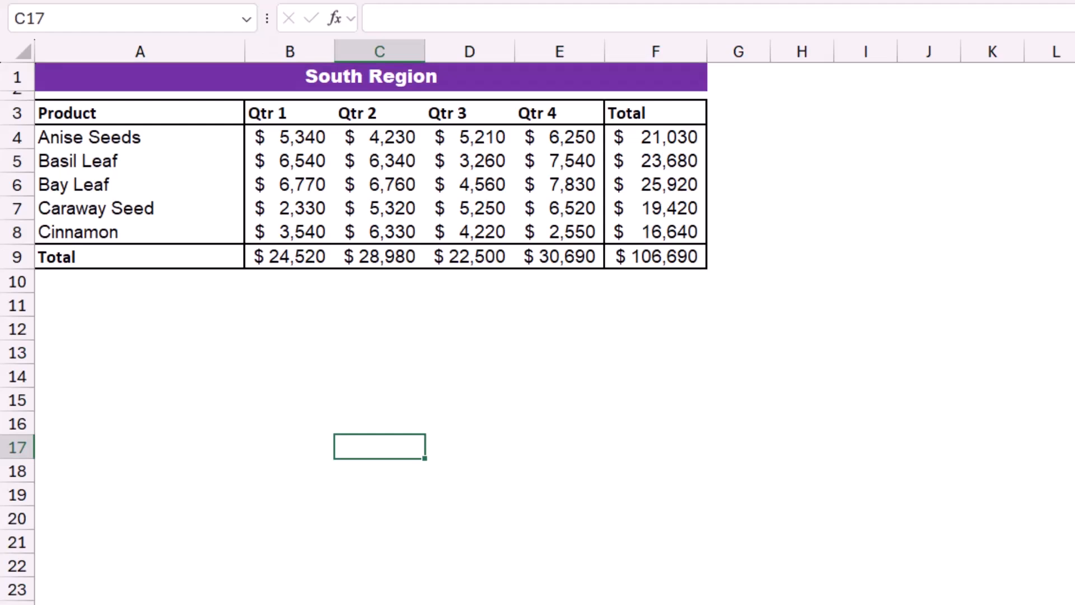
{"action": "key", "text": "ctrl+Page_Down"}
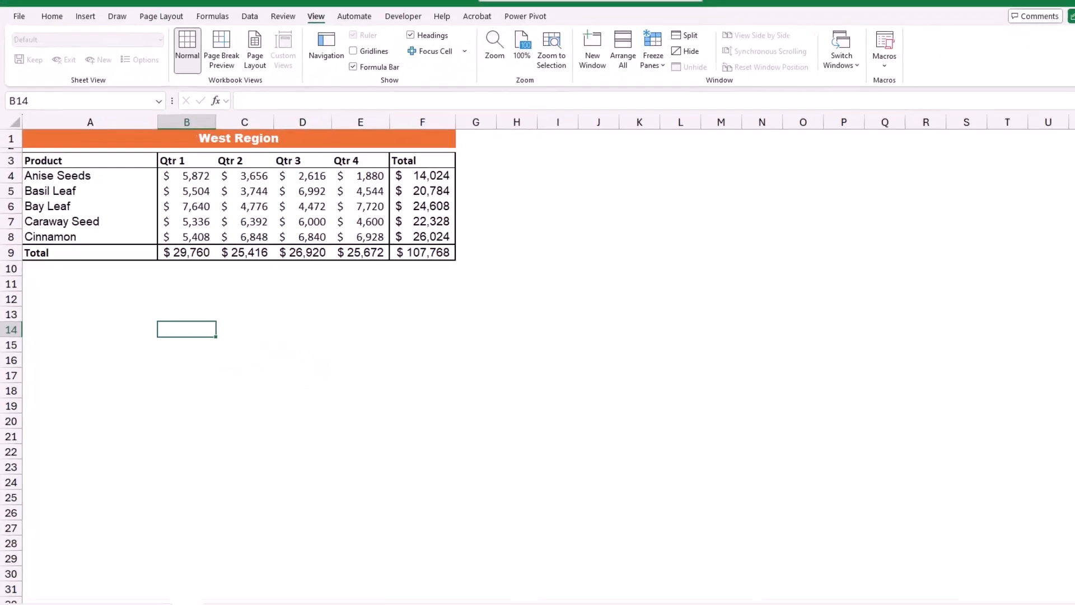
{"action": "left_click", "coordinate": [215, 583]}
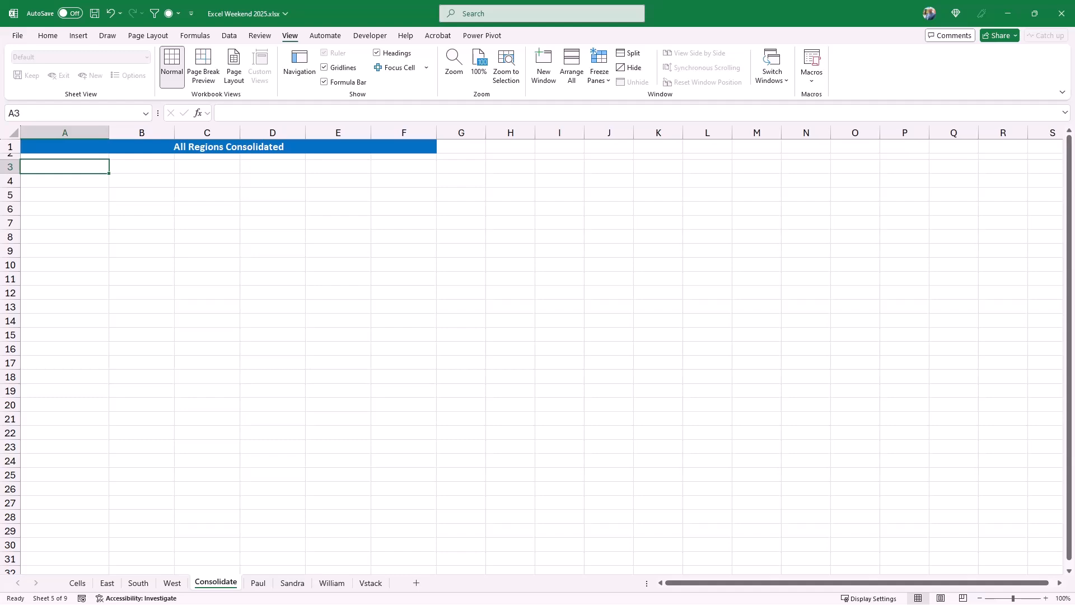
{"action": "left_click", "coordinate": [229, 36]}
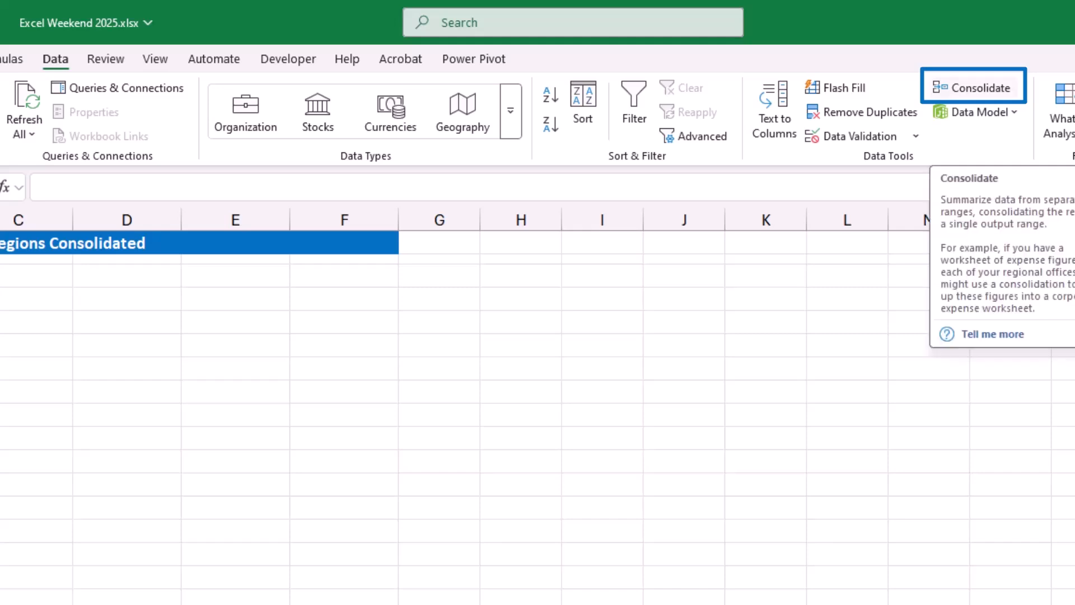
{"action": "left_click", "coordinate": [975, 88]}
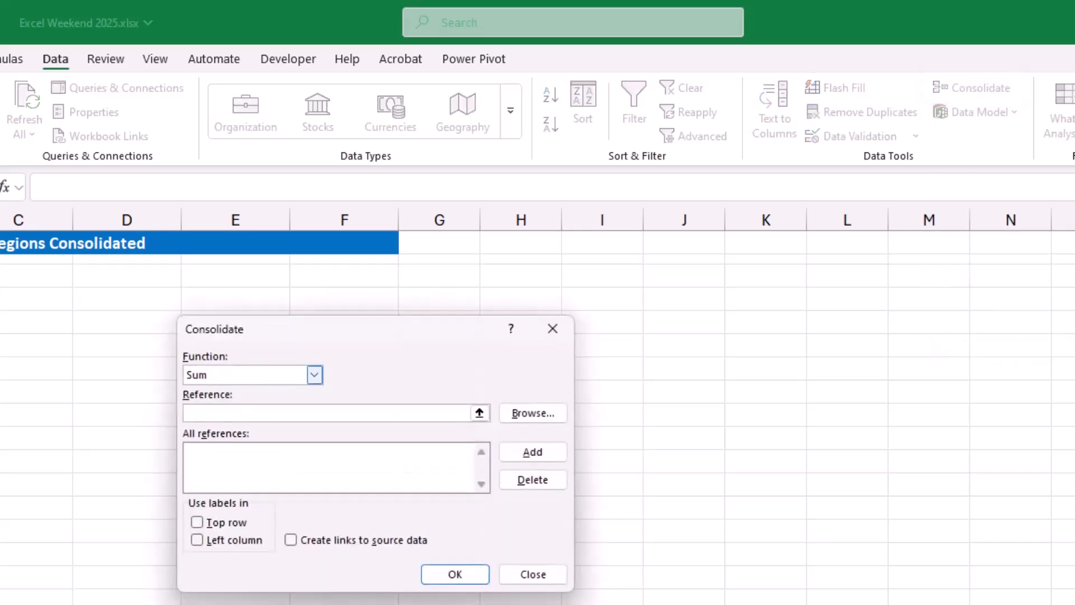
{"action": "left_click", "coordinate": [314, 374]}
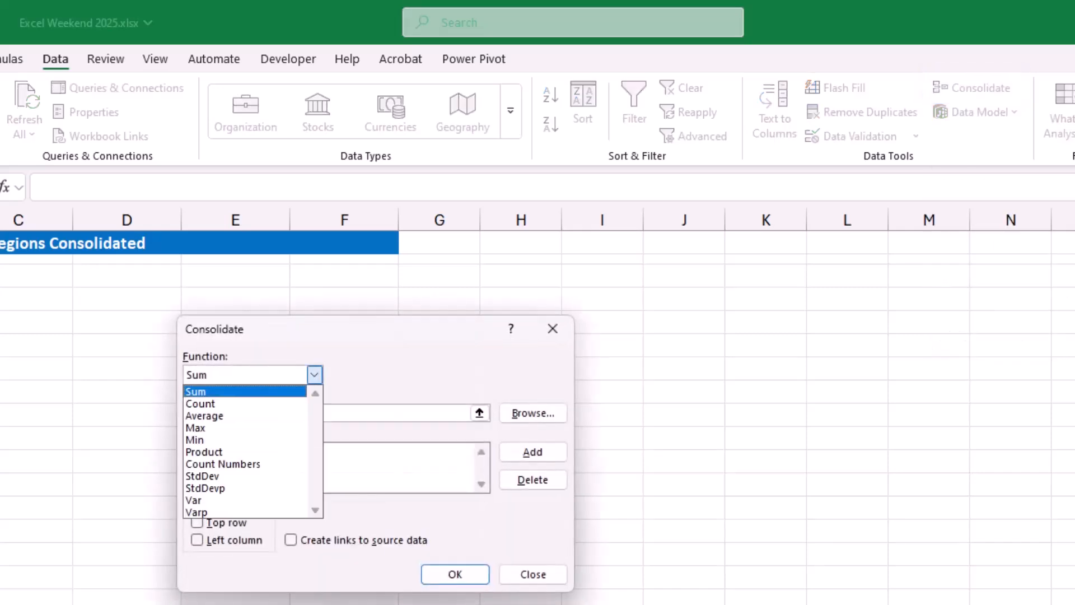
{"action": "left_click", "coordinate": [245, 392]}
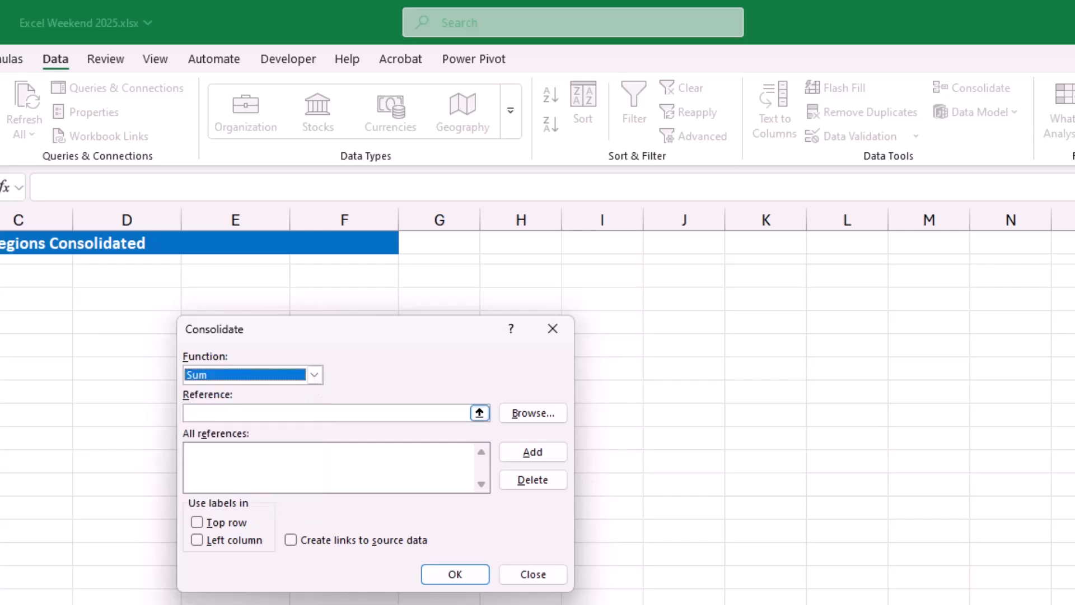
Add the East sheet's range A3:F9, including its headers and totals, to the consolidation references.
{"action": "left_click", "coordinate": [327, 412]}
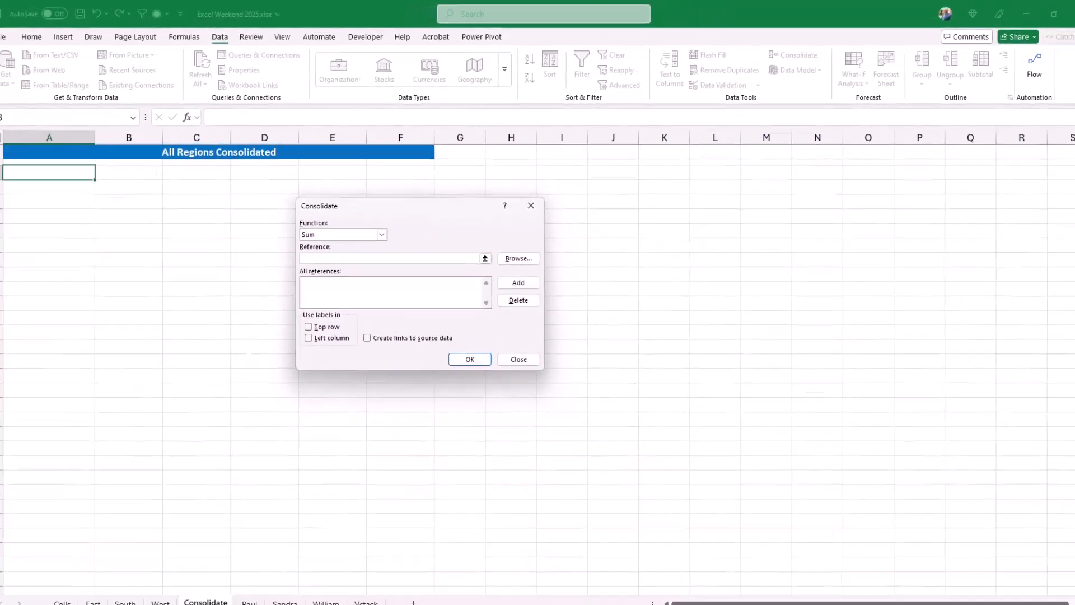
{"action": "left_click", "coordinate": [107, 582]}
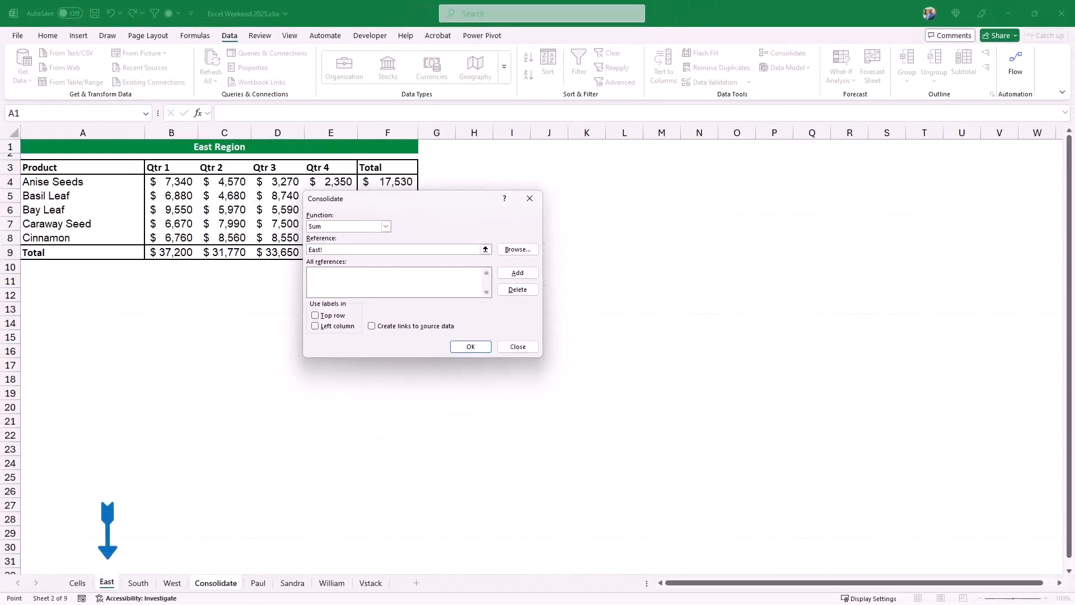
{"action": "left_click_drag", "start_coordinate": [84, 167], "coordinate": [392, 253]}
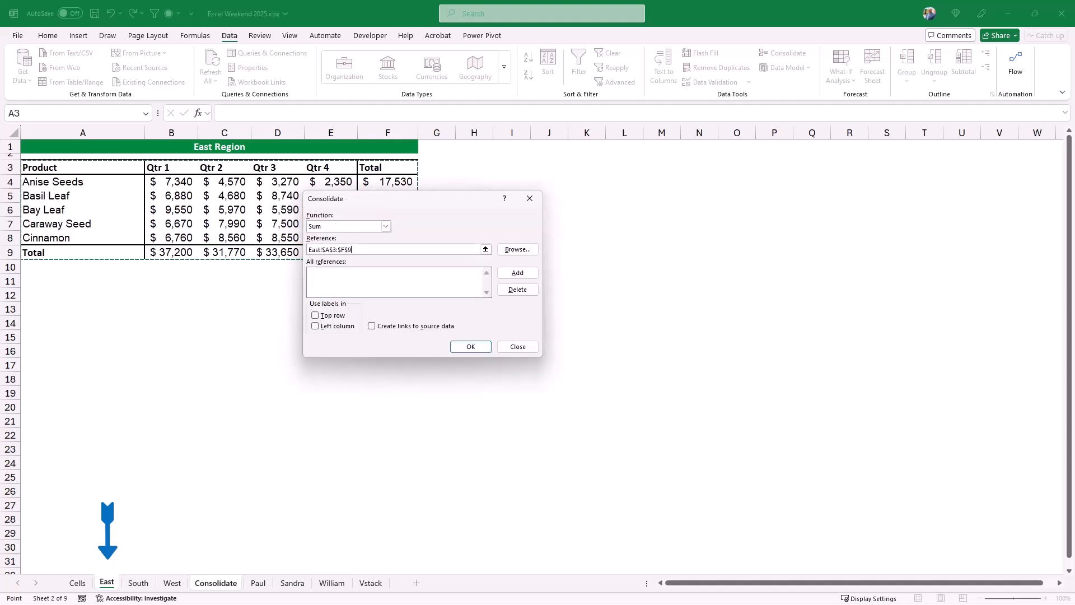
{"action": "left_click", "coordinate": [517, 273]}
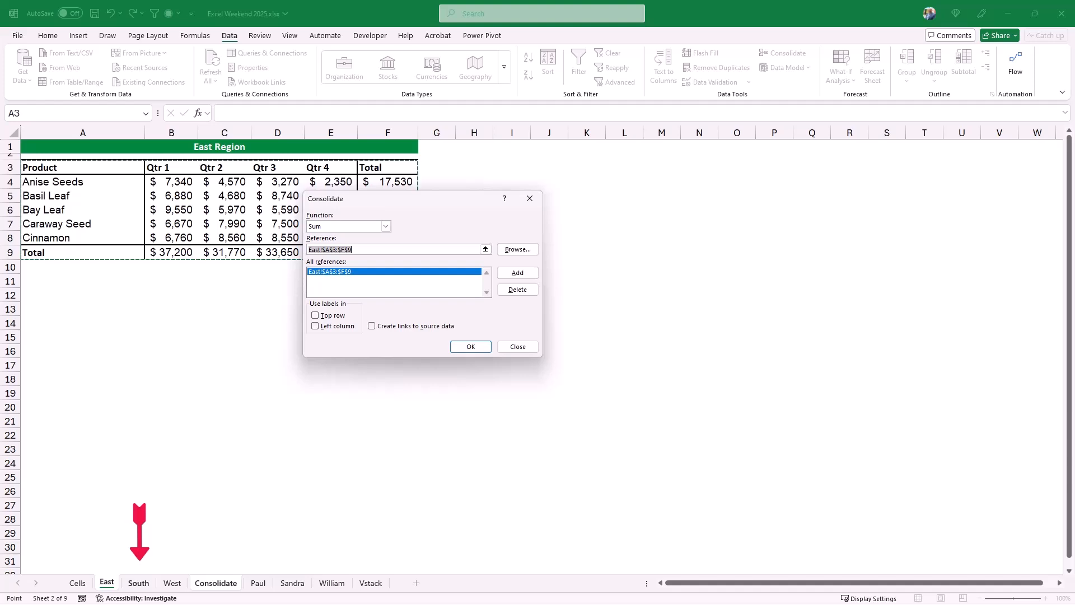
Add the range A3:F9 from both the South and West sheets to the consolidation references.
{"action": "left_click", "coordinate": [138, 583]}
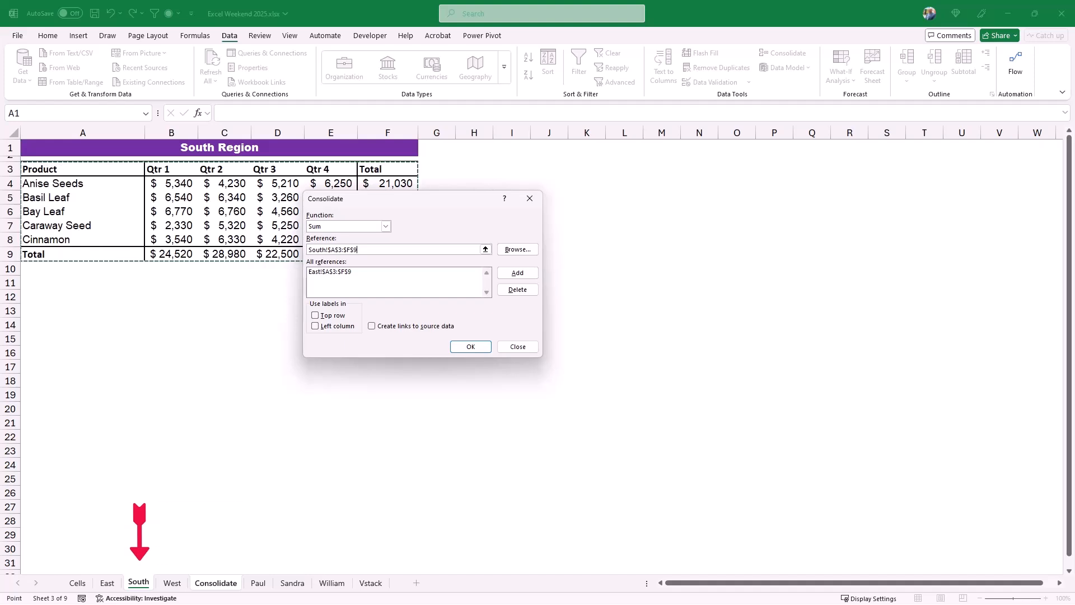
{"action": "left_click", "coordinate": [517, 273]}
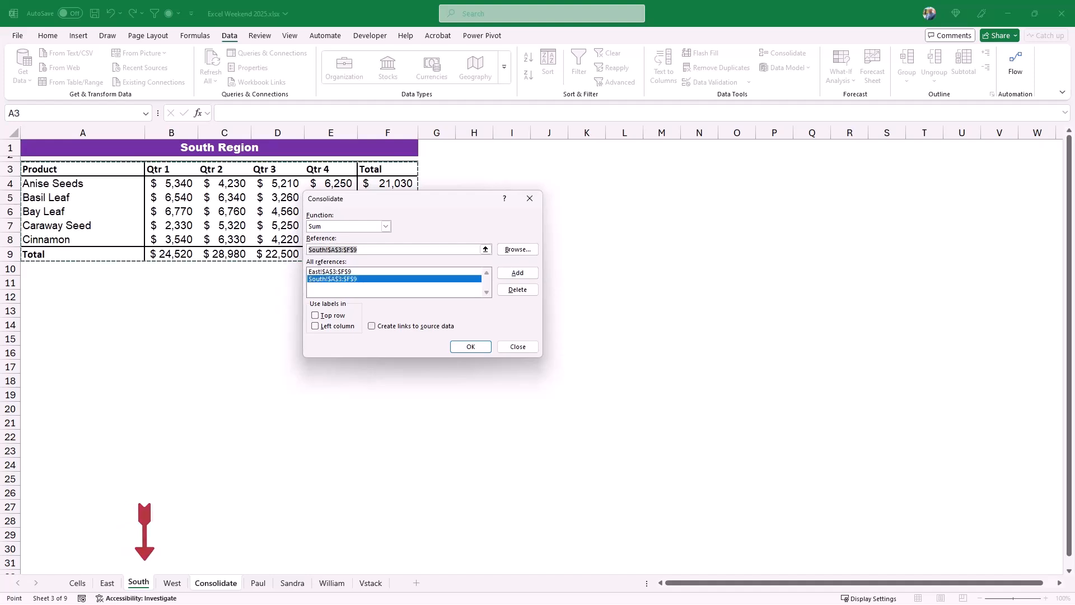
{"action": "left_click", "coordinate": [172, 583]}
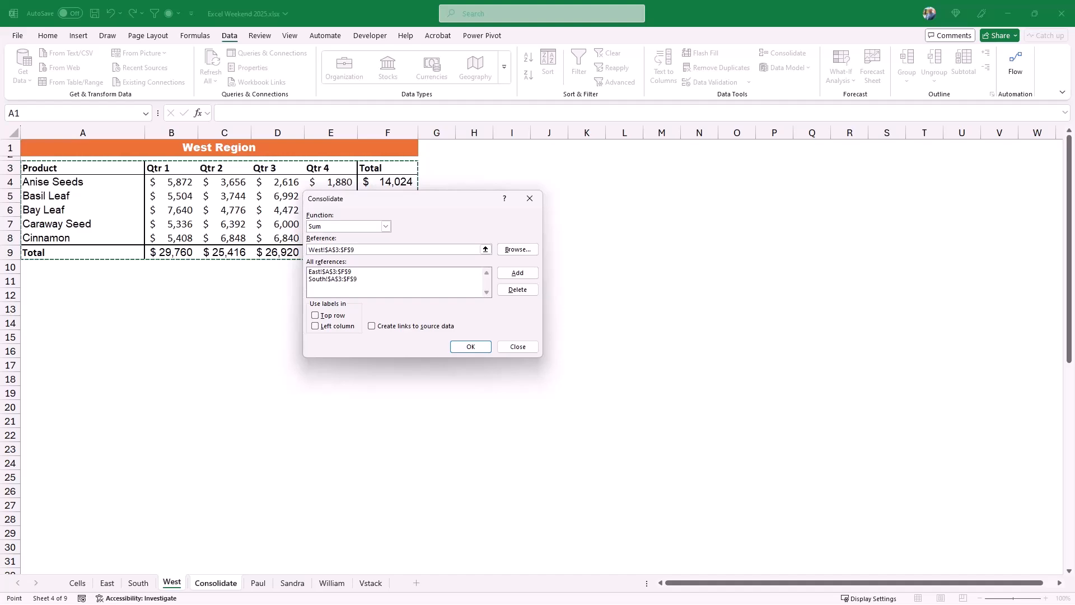
{"action": "left_click", "coordinate": [518, 273]}
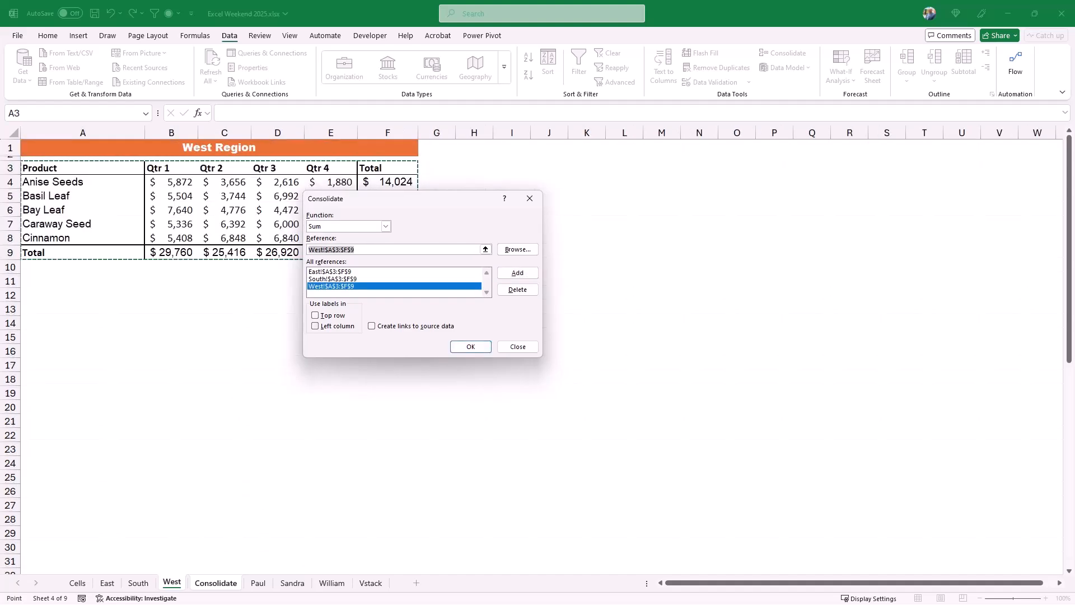
Use the top row and left column as labels and run the consolidation of the three regional ranges.
{"action": "left_click", "coordinate": [315, 316]}
{"action": "left_click", "coordinate": [315, 326]}
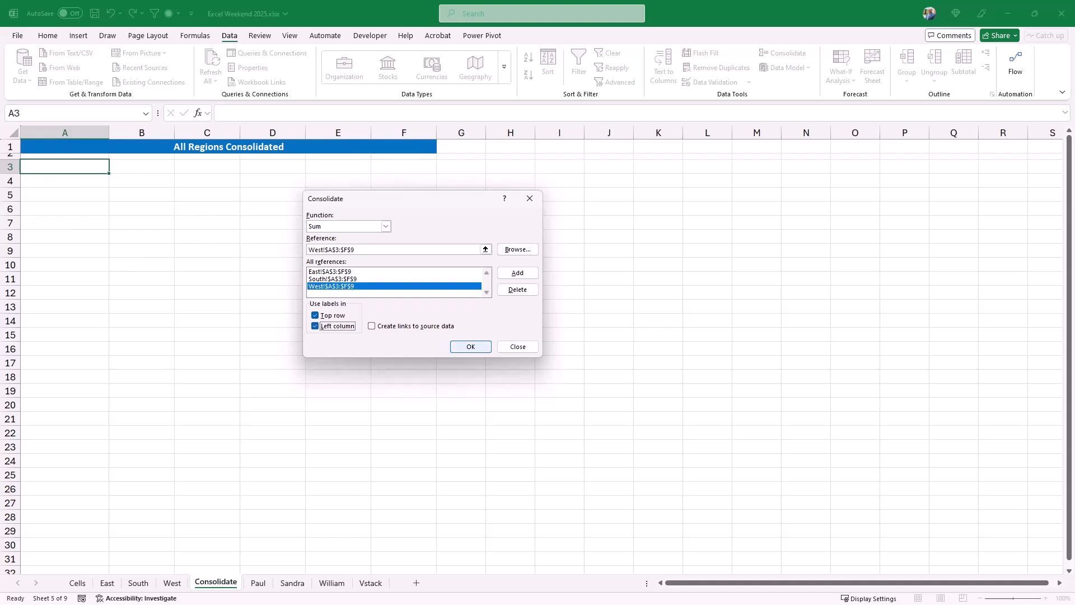
{"action": "left_click", "coordinate": [470, 347]}
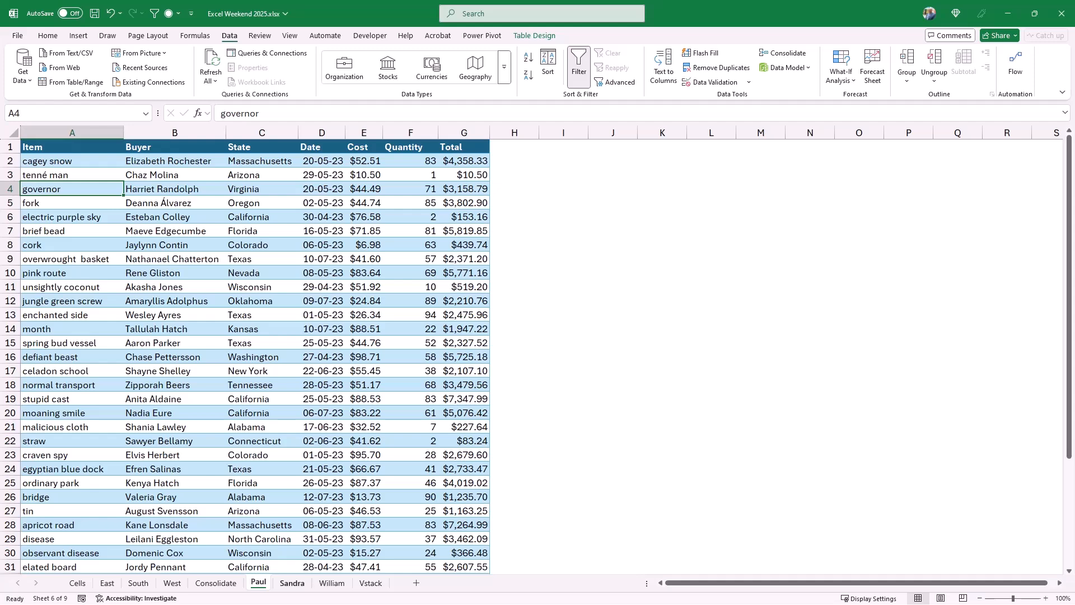
Look through the order tables on the second and third person-named sheets and open the Vstack sheet.
{"action": "left_click", "coordinate": [292, 583]}
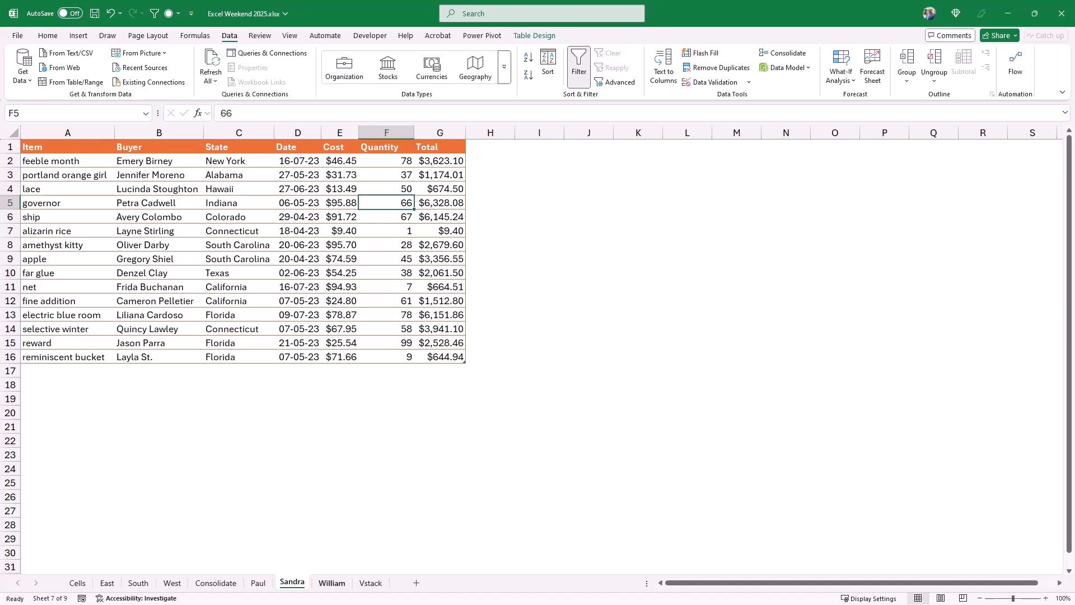
{"action": "left_click", "coordinate": [332, 583]}
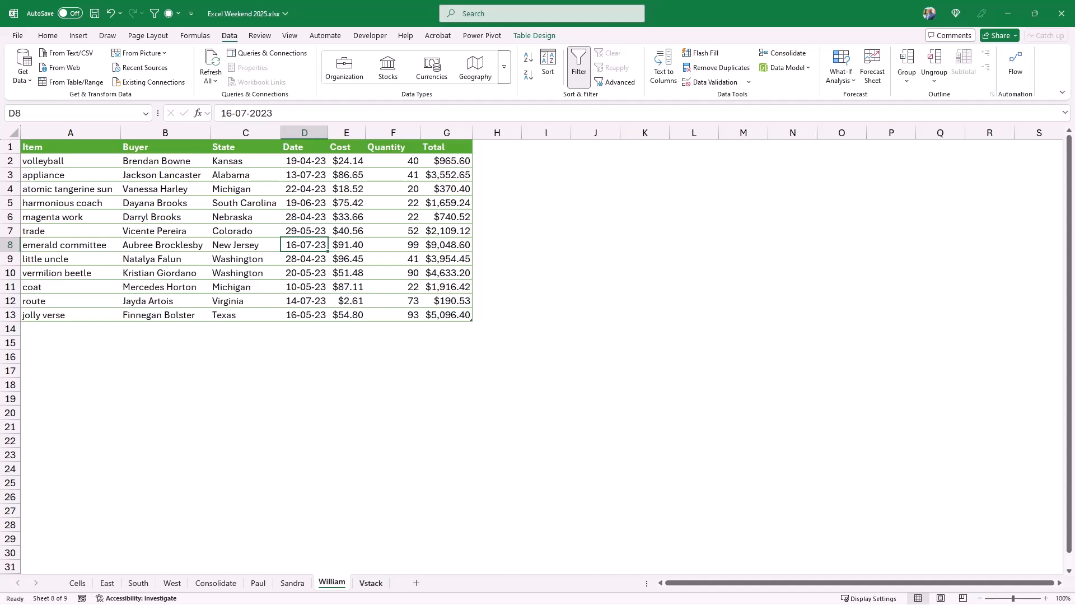
{"action": "left_click", "coordinate": [371, 583]}
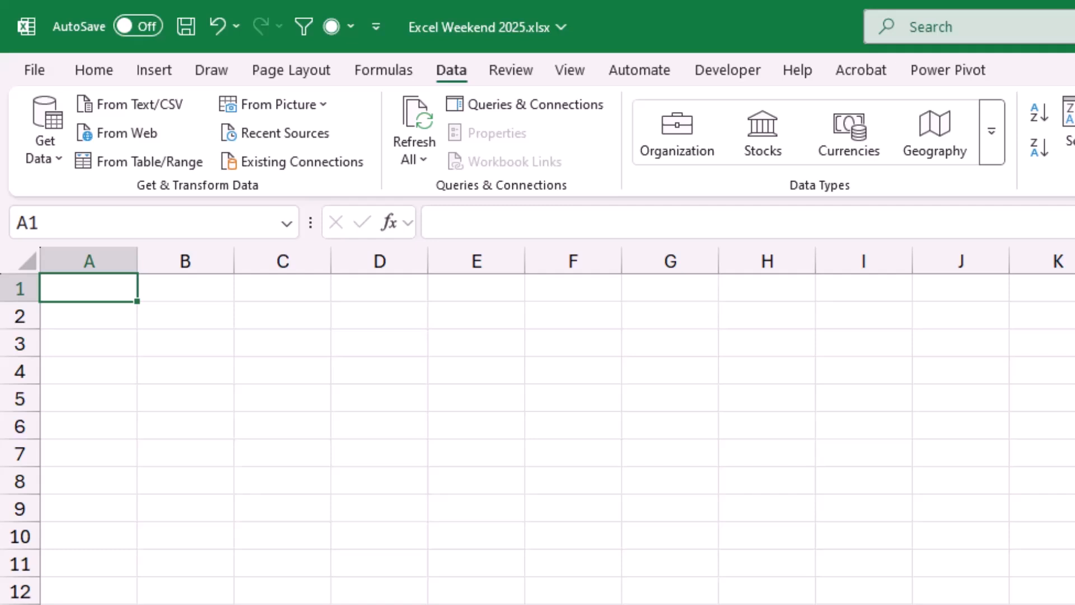
Start a VSTACK formula in cell A1 with the first person-named table as array1, using [#All] to include its headers.
{"action": "type", "text": "=VSTACK("}
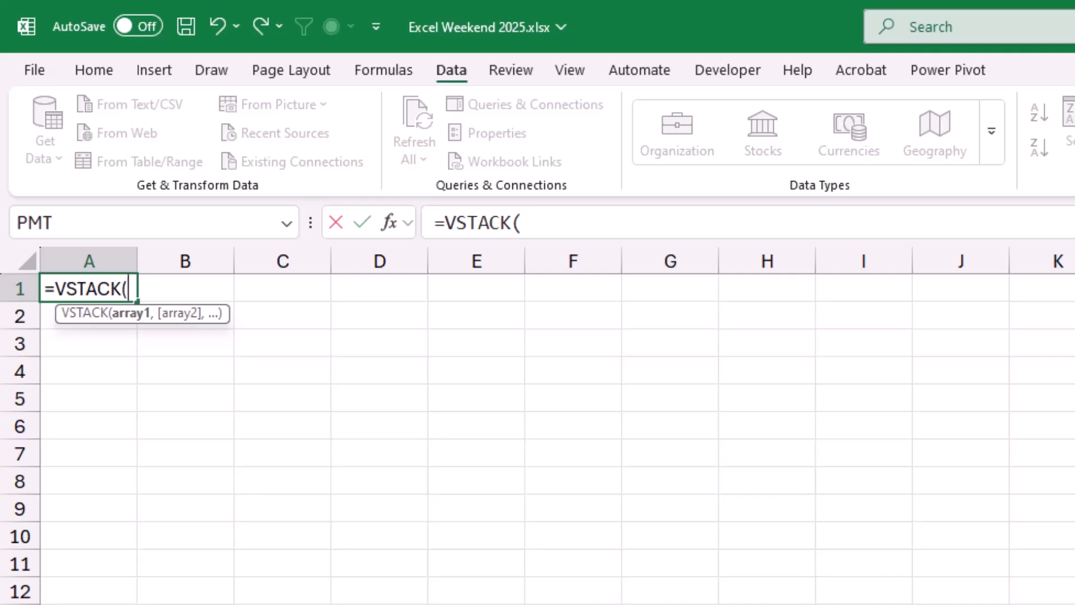
{"action": "type", "text": "pau"}
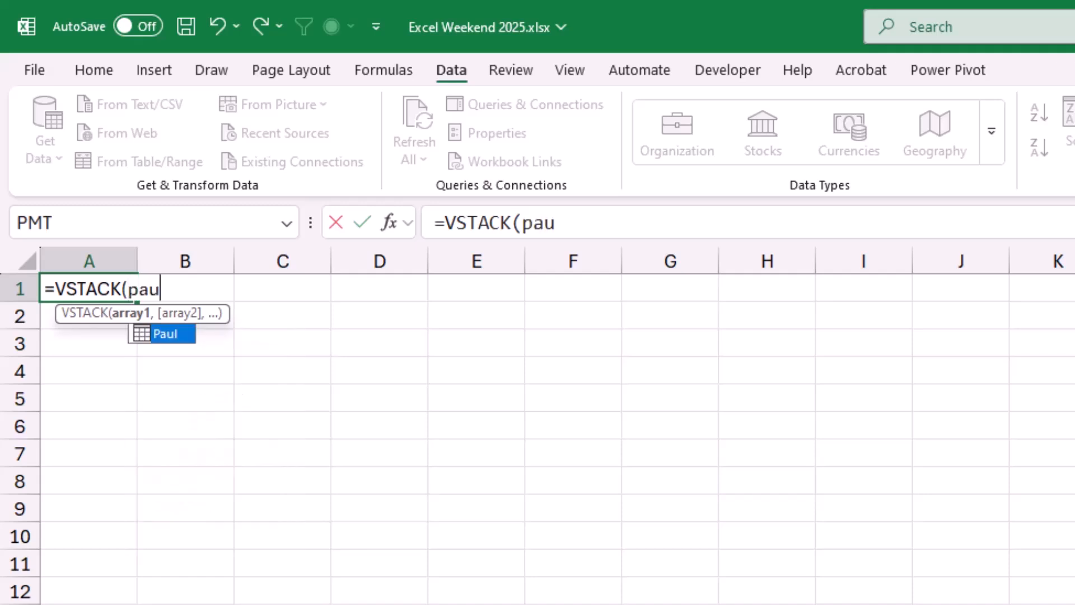
{"action": "key", "text": "Tab"}
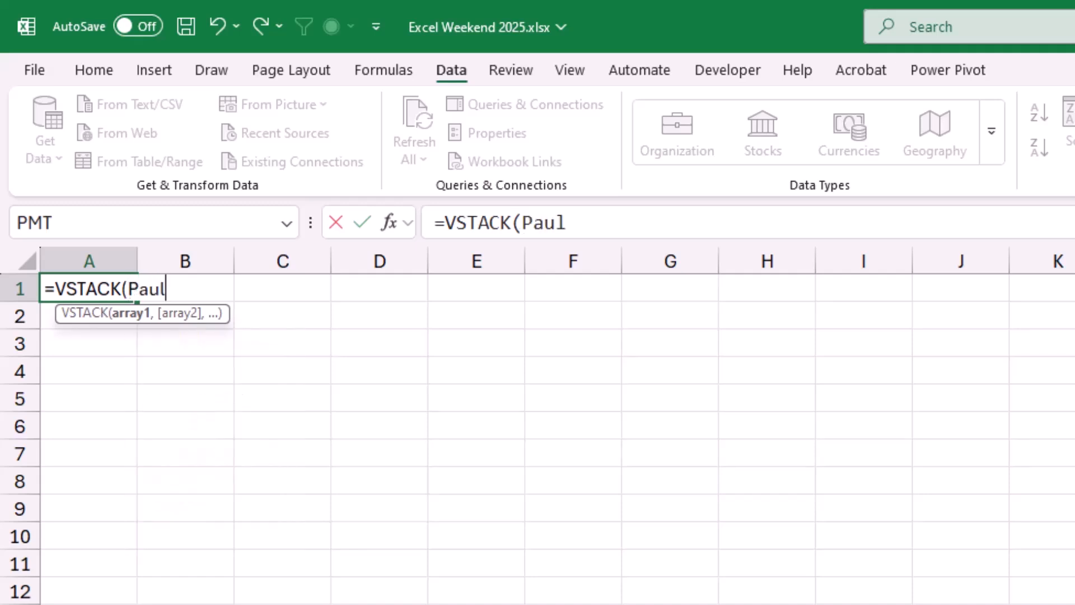
{"action": "type", "text": "["}
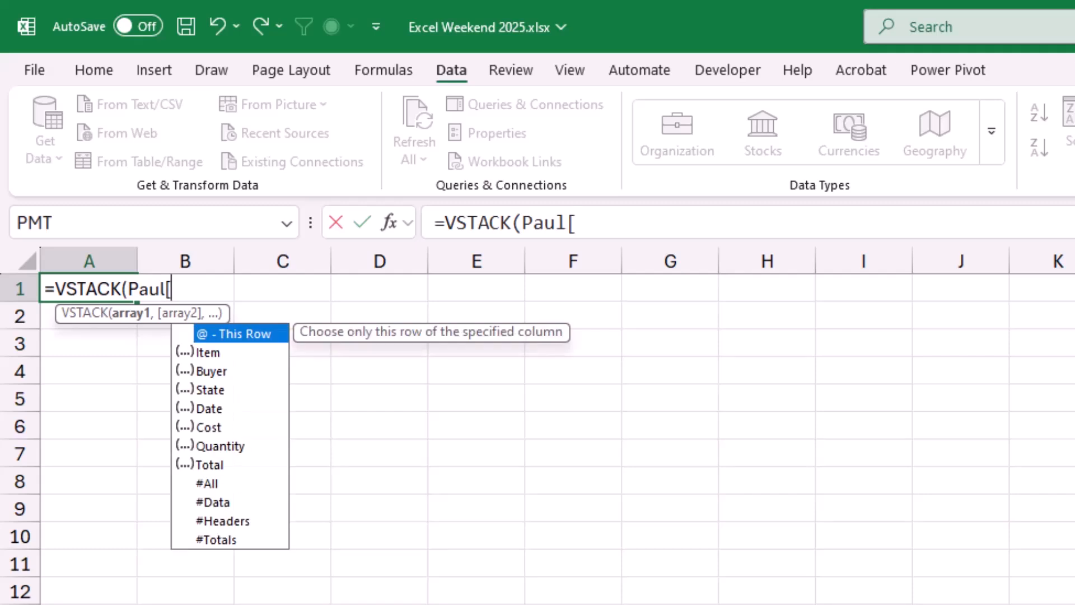
{"action": "type", "text": "#All"}
{"action": "key", "text": "Tab"}
{"action": "type", "text": "],"}
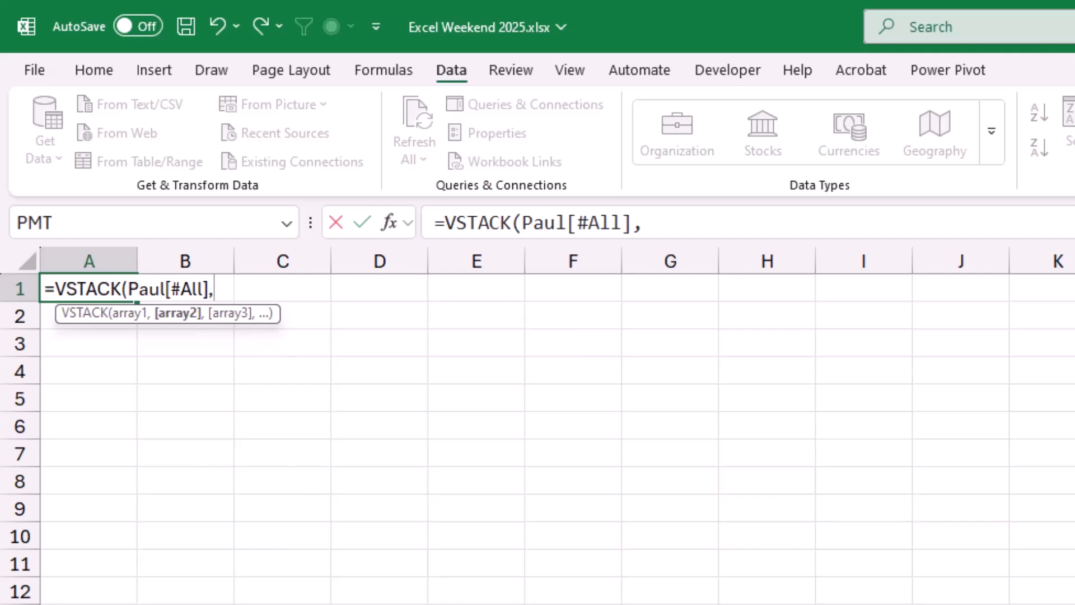
{"action": "type", "text": "Sandra,"}
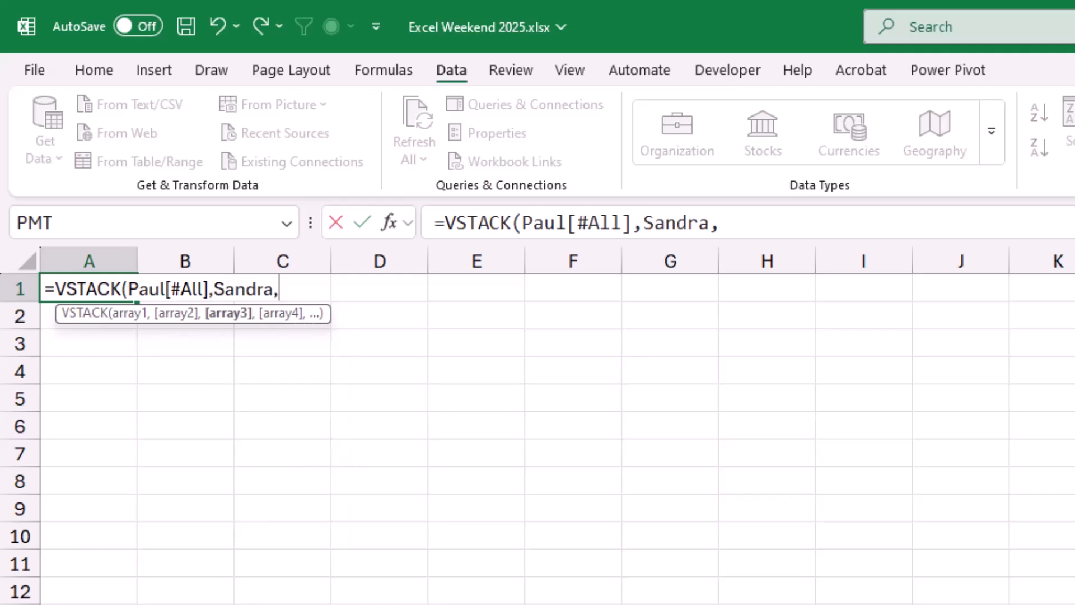
{"action": "type", "text": "William"}
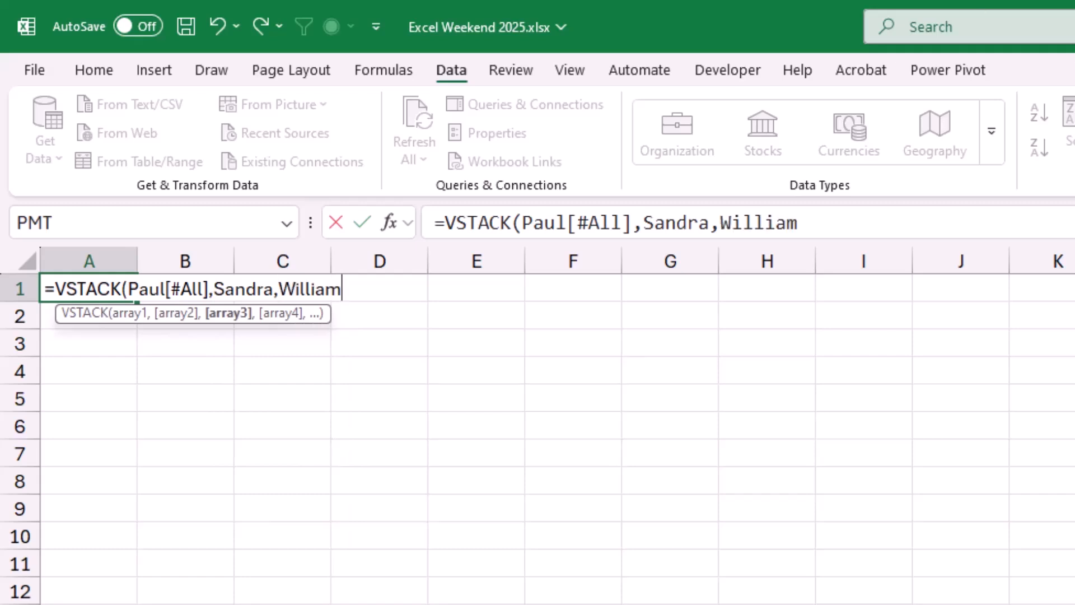
{"action": "type", "text": ")"}
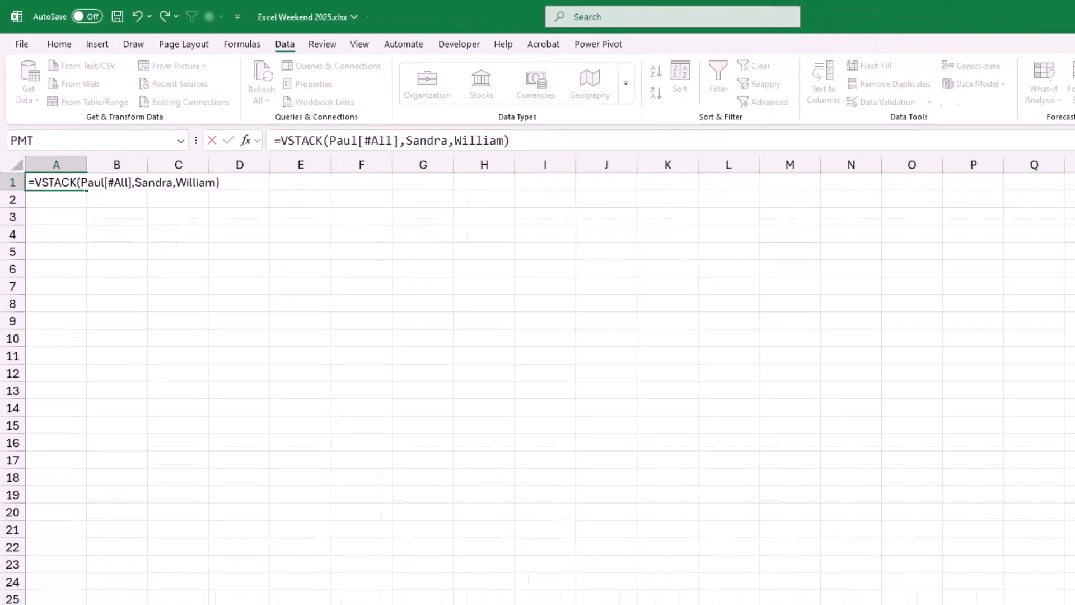
Add the other two person-named tables, without headers, as array2 and array3 and complete the VSTACK formula.
{"action": "key", "text": "Return"}
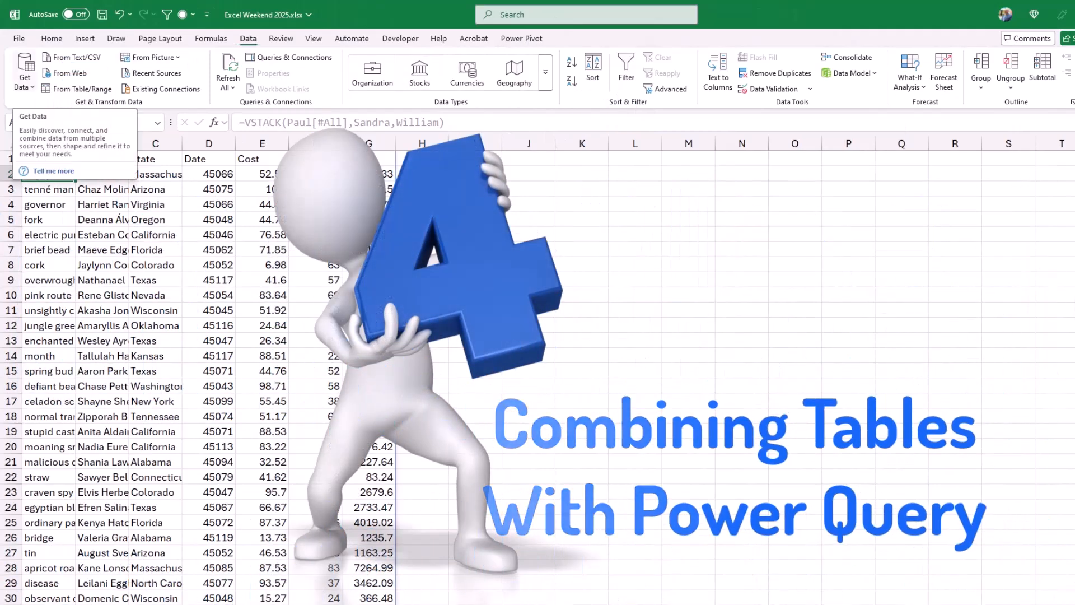
Create a blank query in Power Query and enter =Excel.CurrentWorkbook() as its source formula.
{"action": "left_click", "coordinate": [24, 79]}
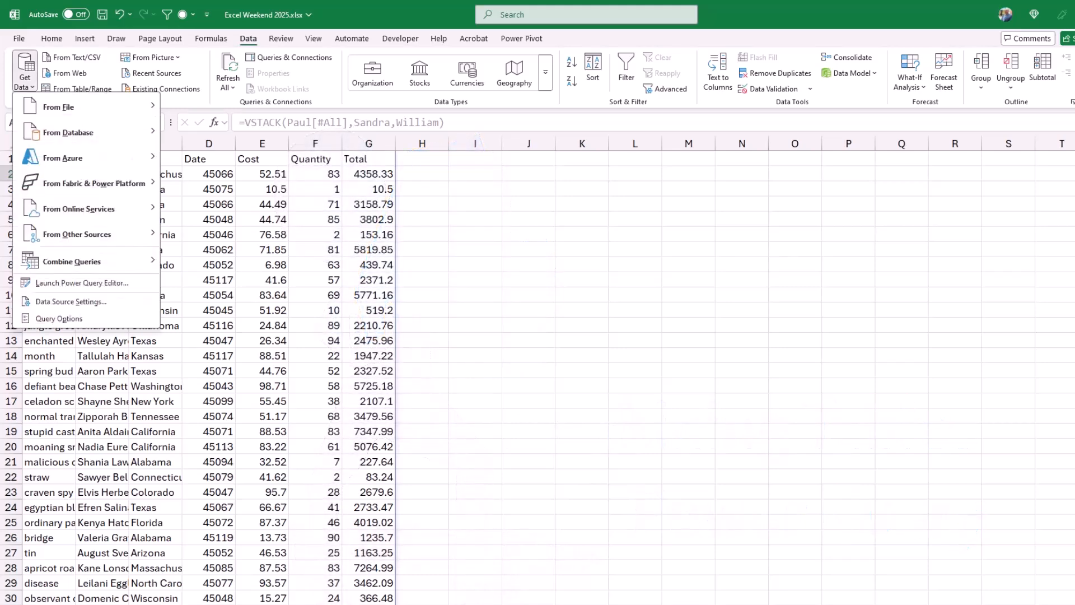
{"action": "mouse_move", "coordinate": [84, 234]}
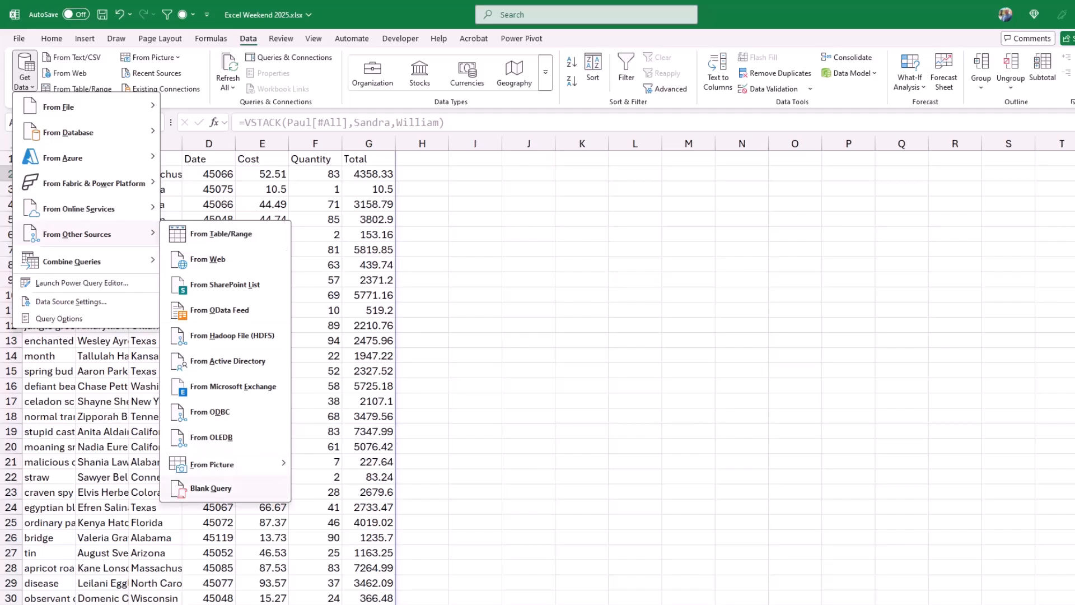
{"action": "left_click", "coordinate": [211, 488]}
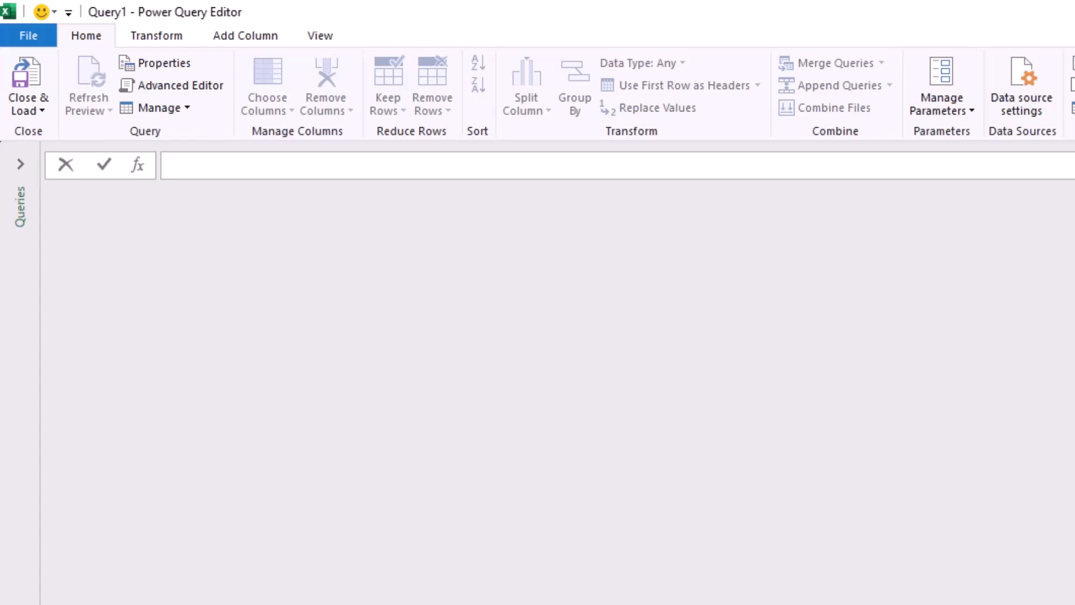
{"action": "type", "text": "=Excel.CurrentWorkbook"}
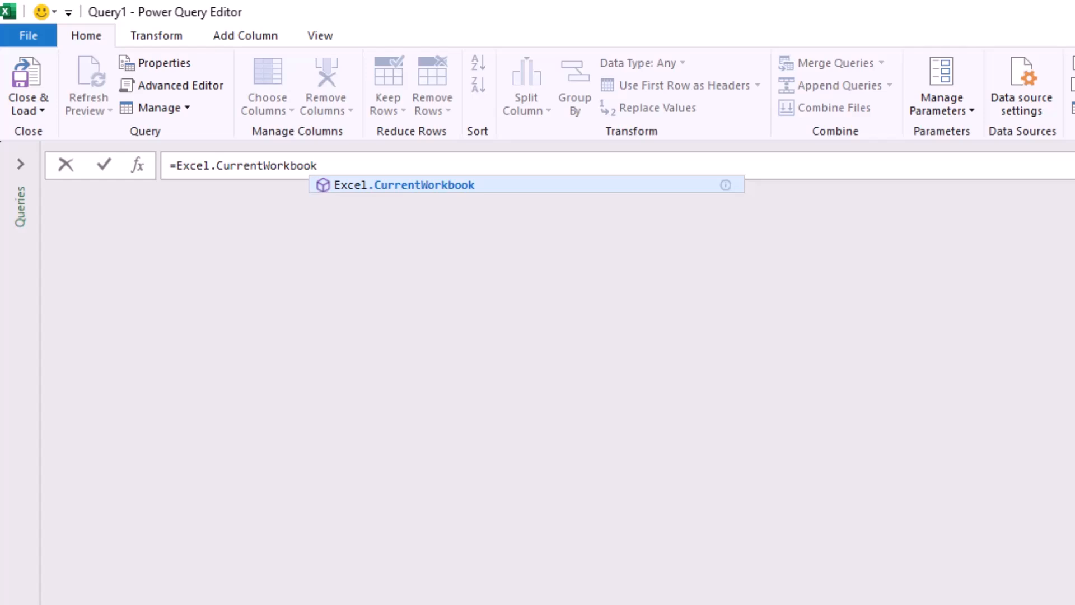
{"action": "type", "text": "("}
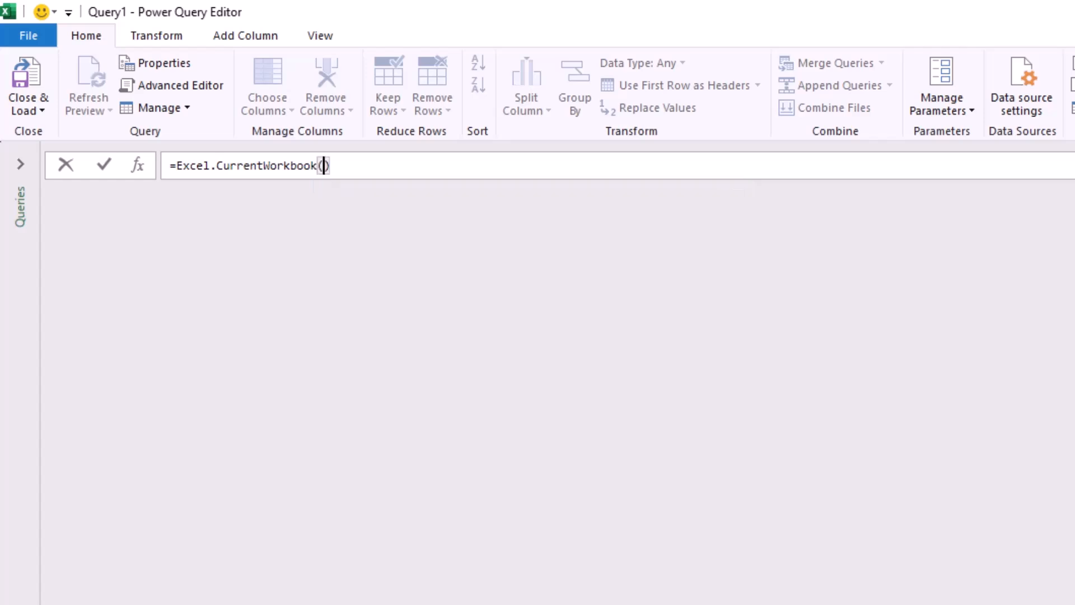
{"action": "type", "text": ")"}
{"action": "key", "text": "Return"}
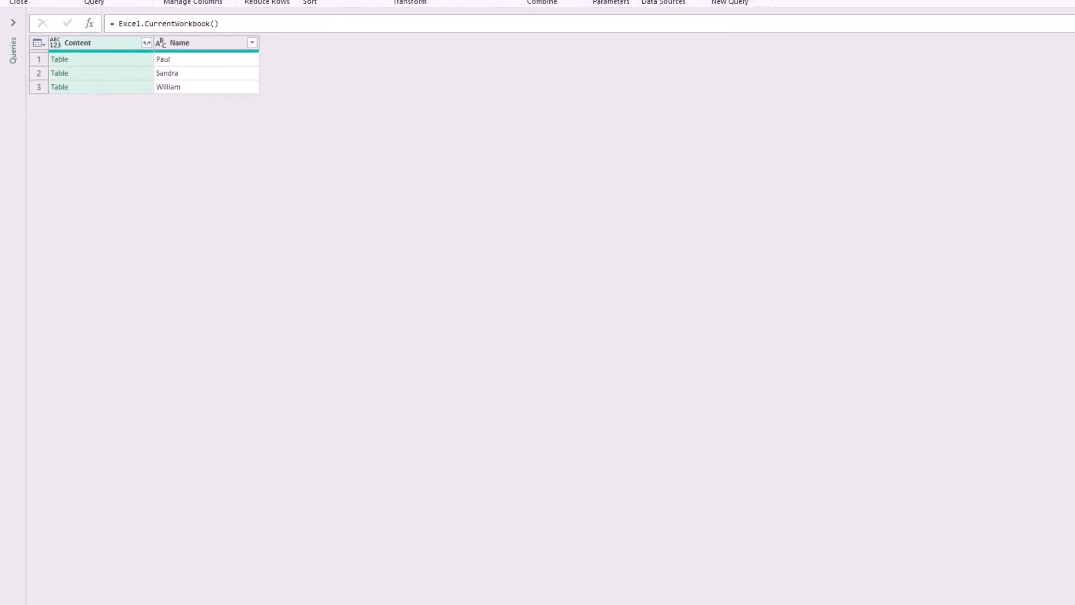
Preview the contents of each of the three tables in the Content column.
{"action": "left_click", "coordinate": [106, 52]}
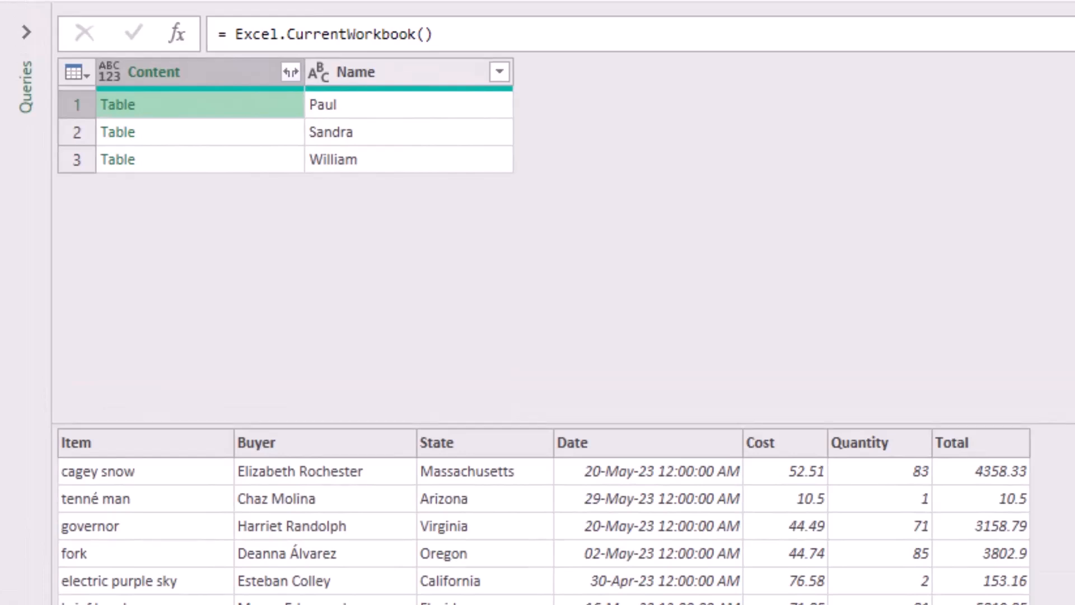
{"action": "left_click", "coordinate": [207, 132]}
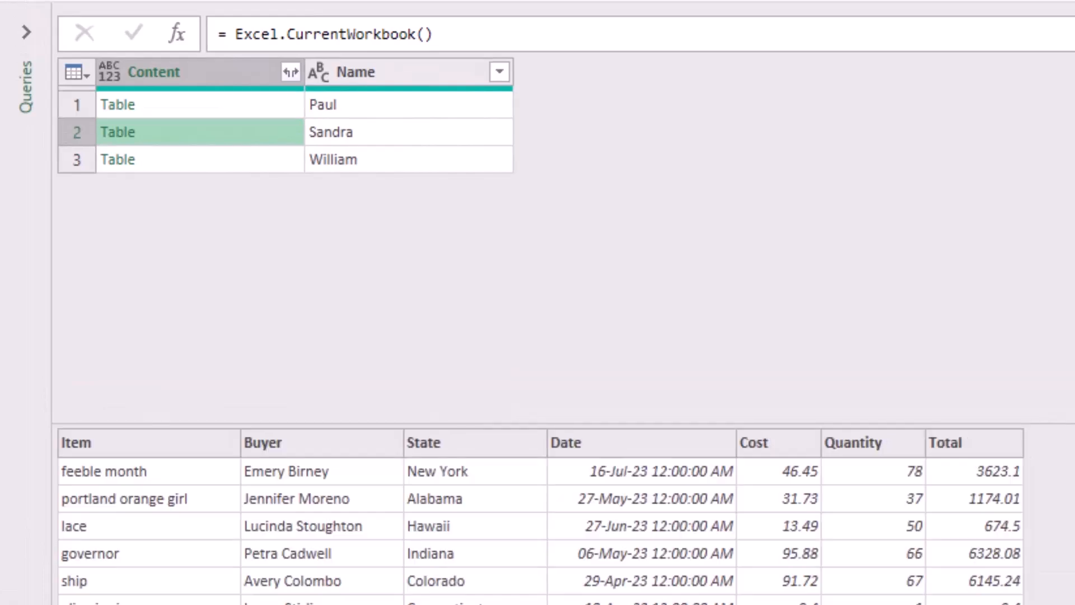
{"action": "left_click", "coordinate": [207, 159]}
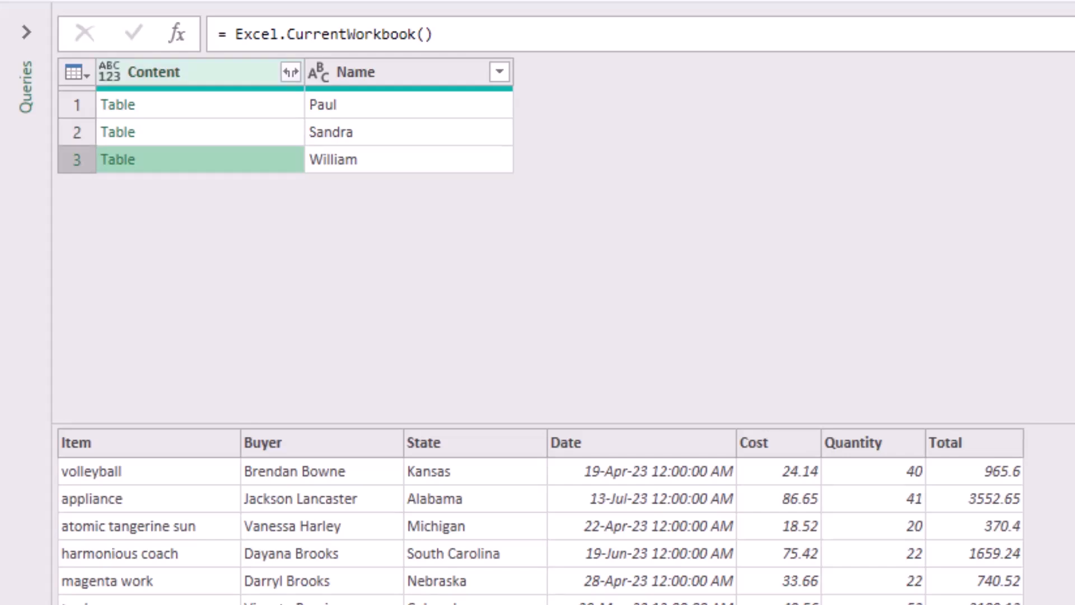
Expand all columns of the Content column without using the original column name as prefix.
{"action": "left_click", "coordinate": [290, 72]}
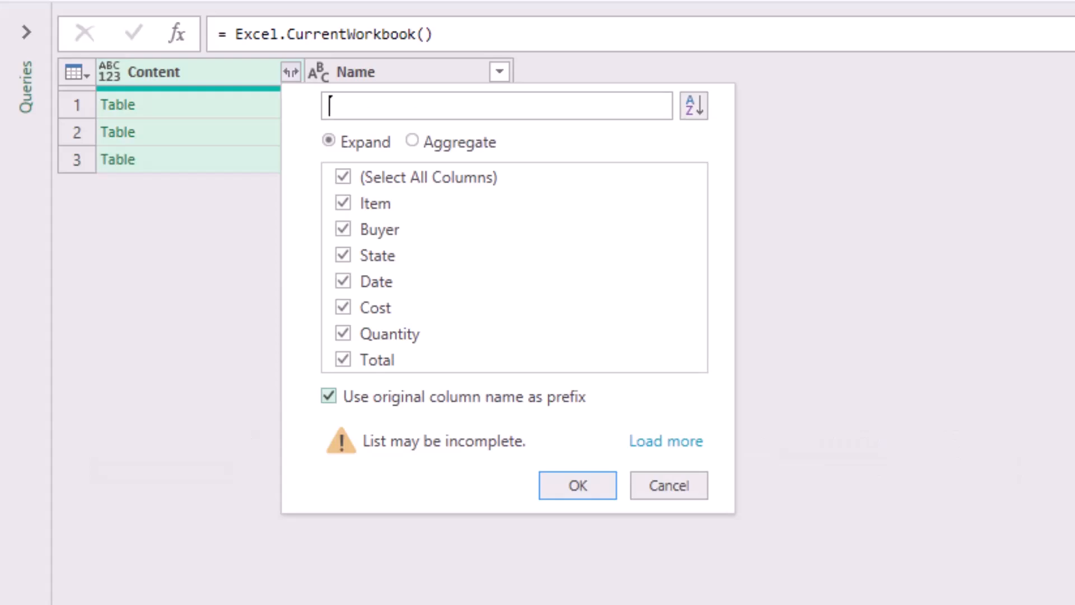
{"action": "left_click", "coordinate": [329, 396]}
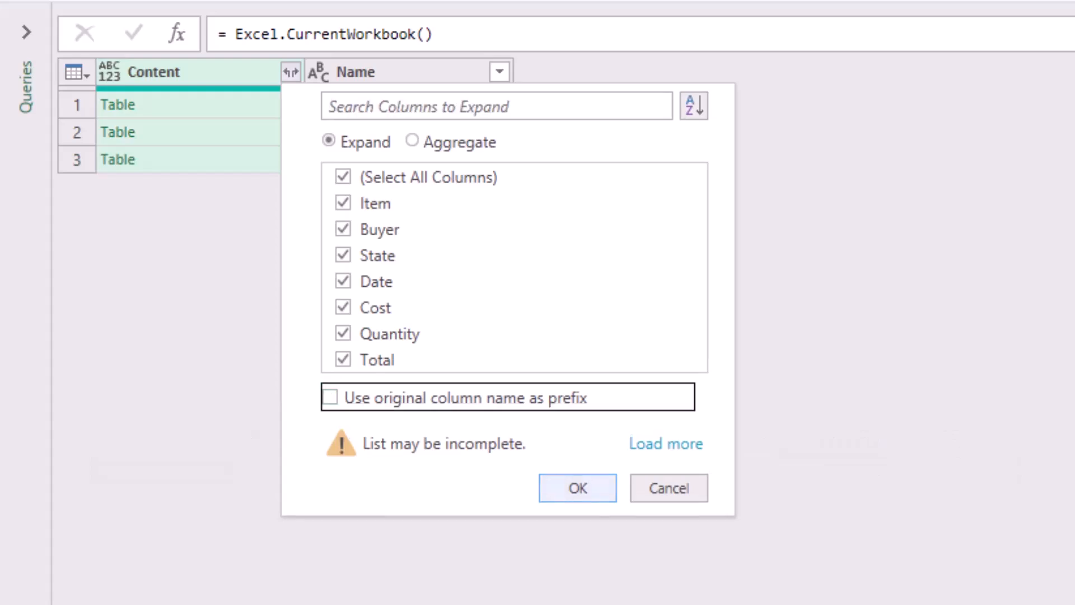
{"action": "left_click", "coordinate": [578, 488]}
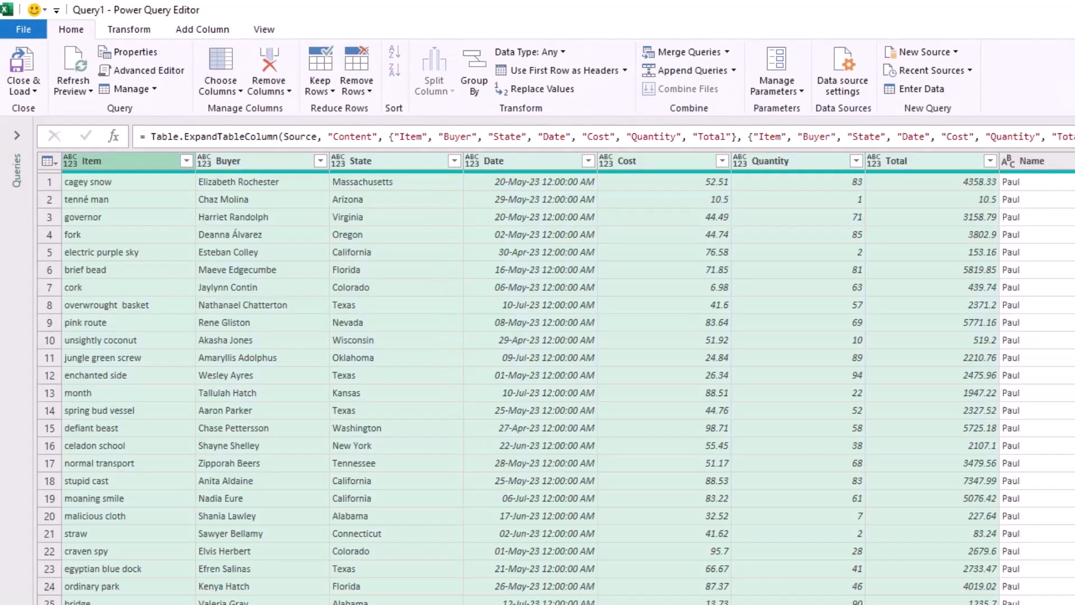
Select all columns of the query and automatically detect their data types.
{"action": "key", "text": "ctrl+a"}
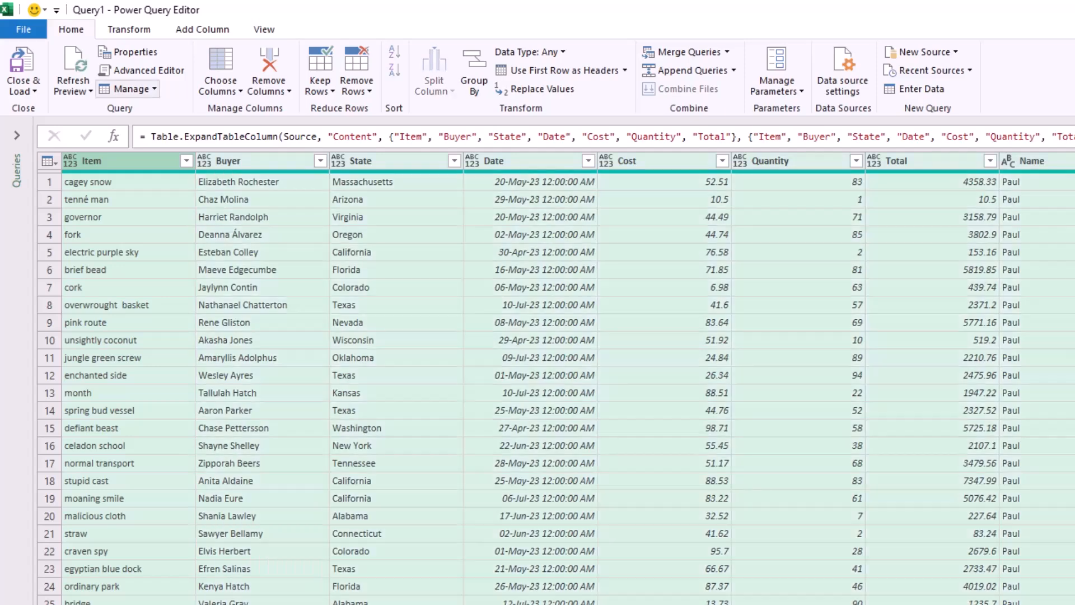
{"action": "left_click", "coordinate": [129, 30]}
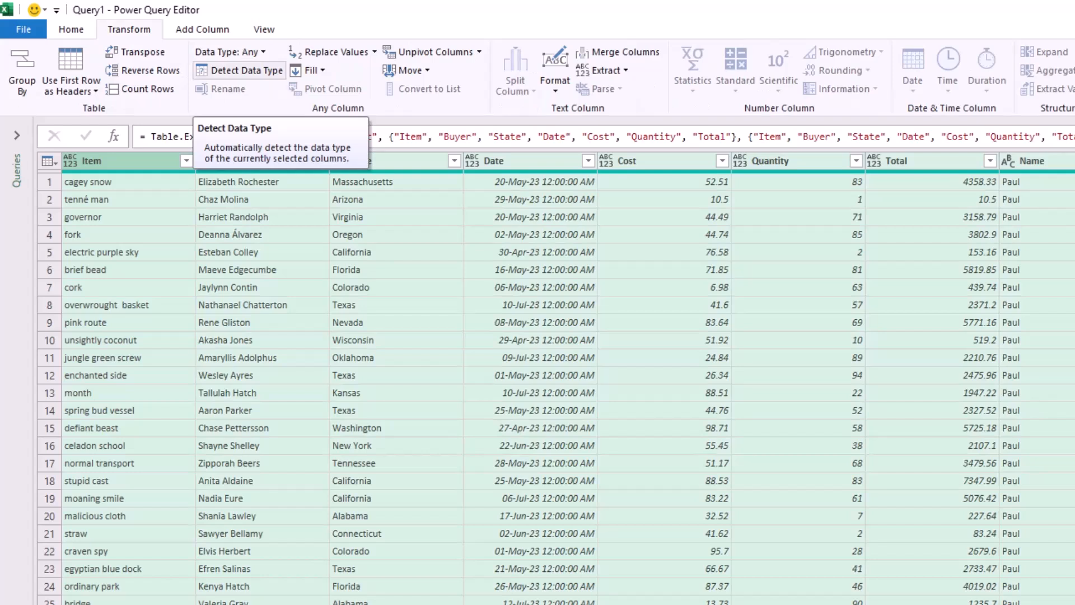
{"action": "left_click", "coordinate": [240, 70]}
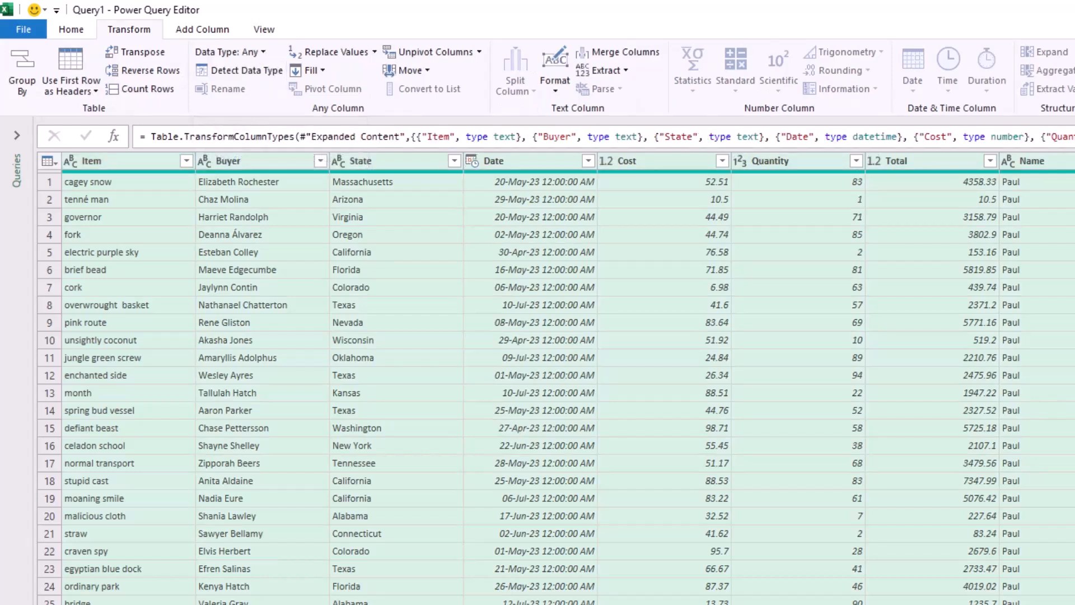
Change the data type of the Cost and Total columns to Currency, replacing the current type conversions.
{"action": "left_click", "coordinate": [606, 161]}
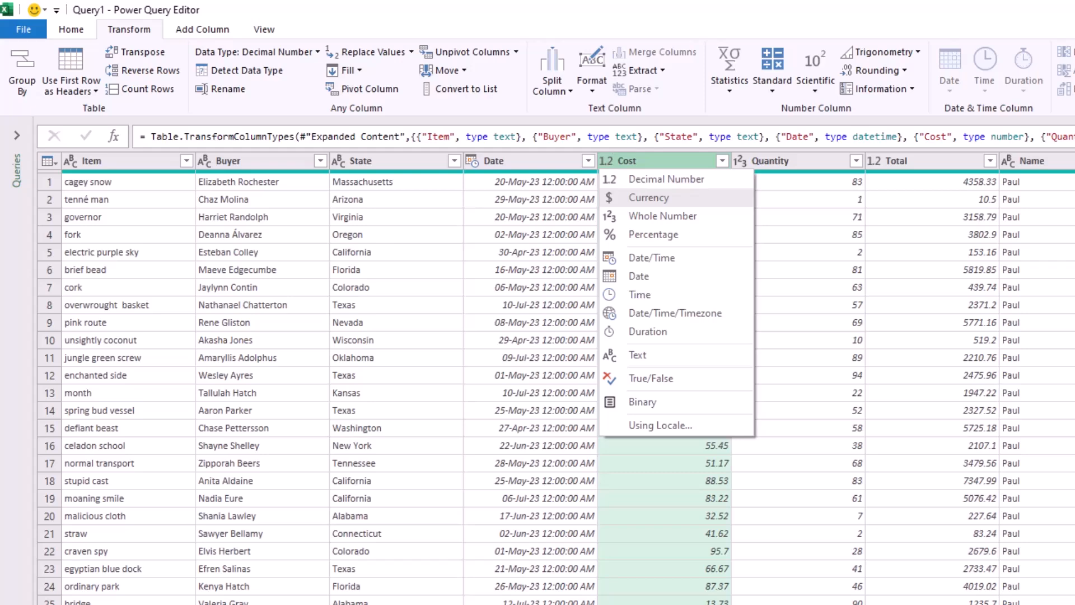
{"action": "left_click", "coordinate": [649, 197]}
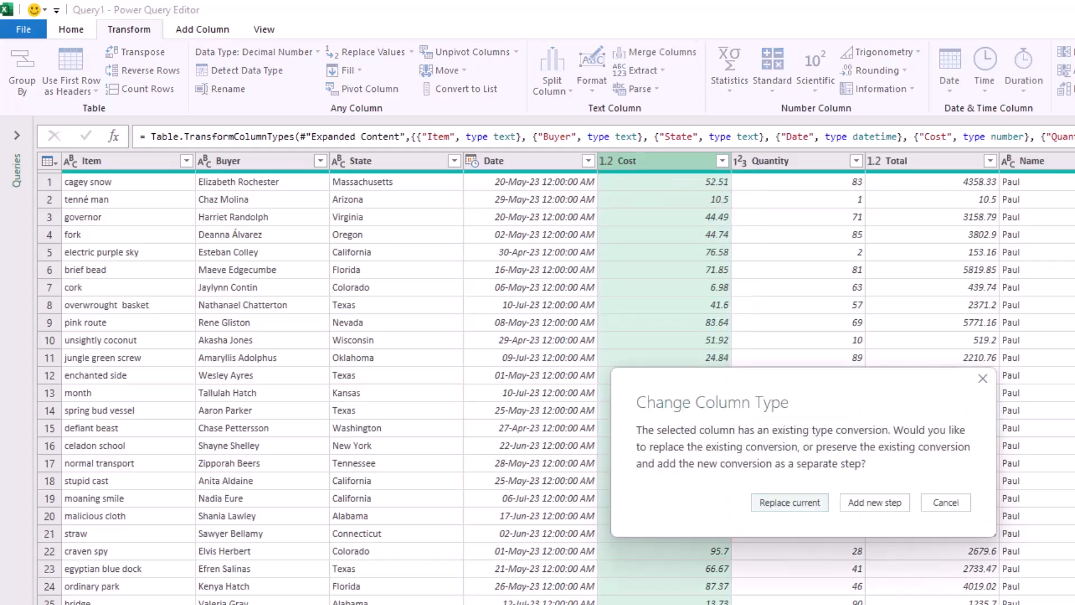
{"action": "key", "text": "Return"}
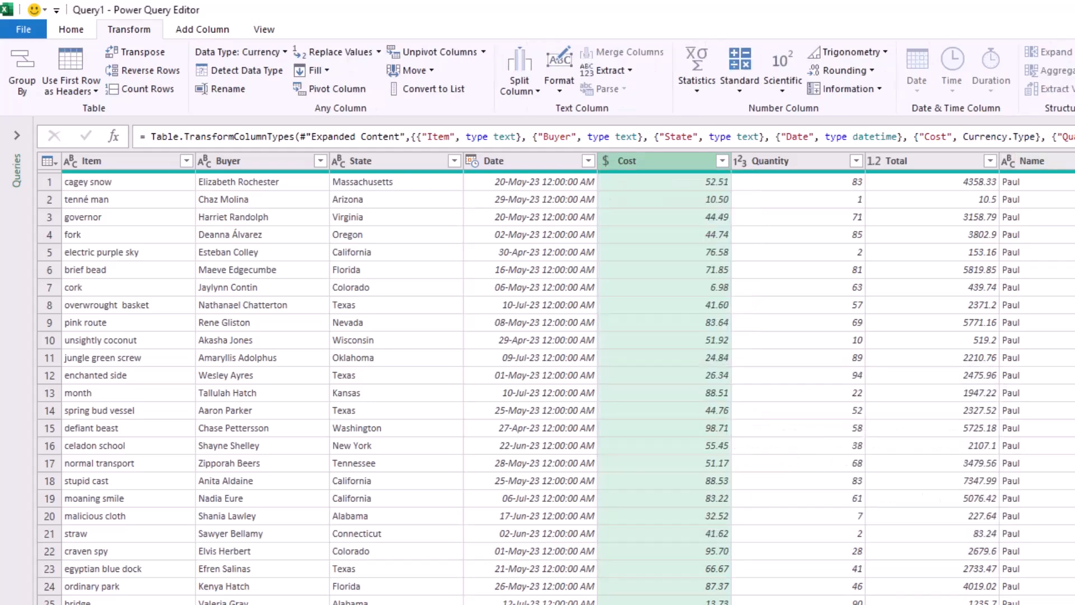
{"action": "left_click", "coordinate": [873, 161]}
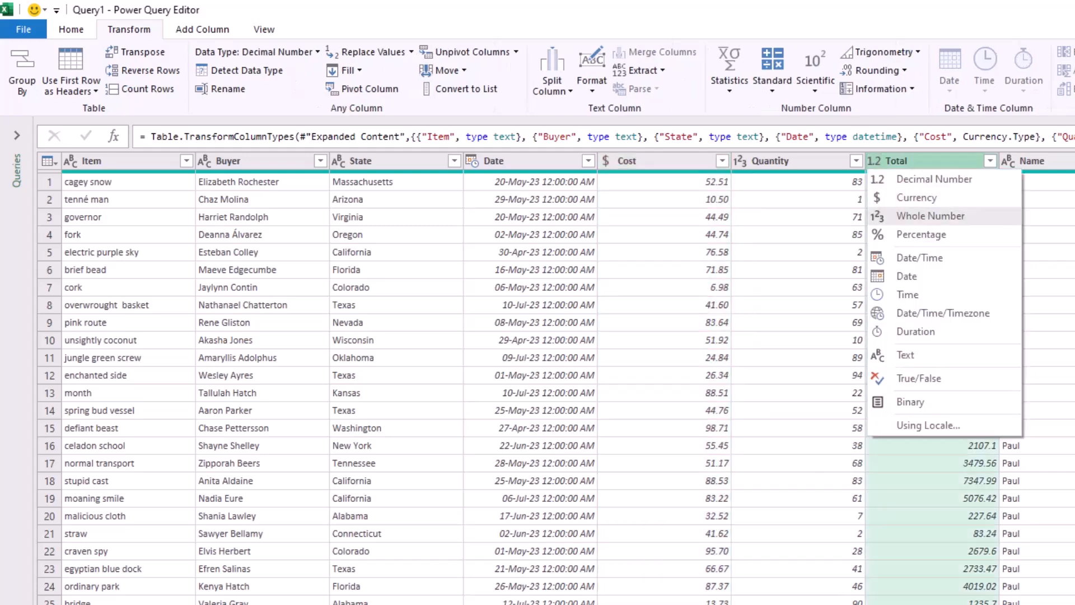
{"action": "left_click", "coordinate": [907, 215]}
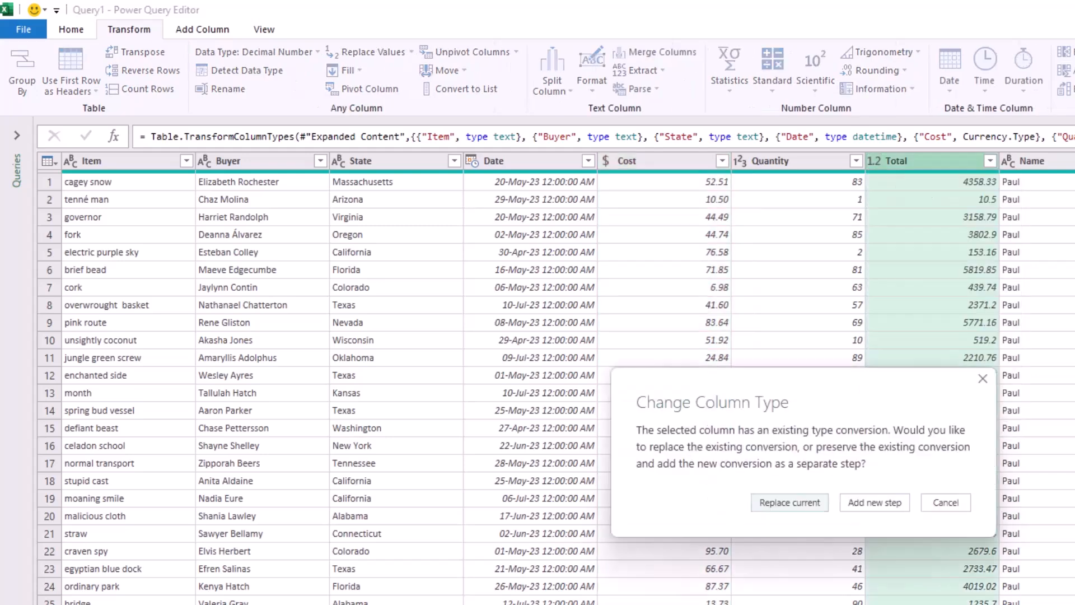
{"action": "key", "text": "Return"}
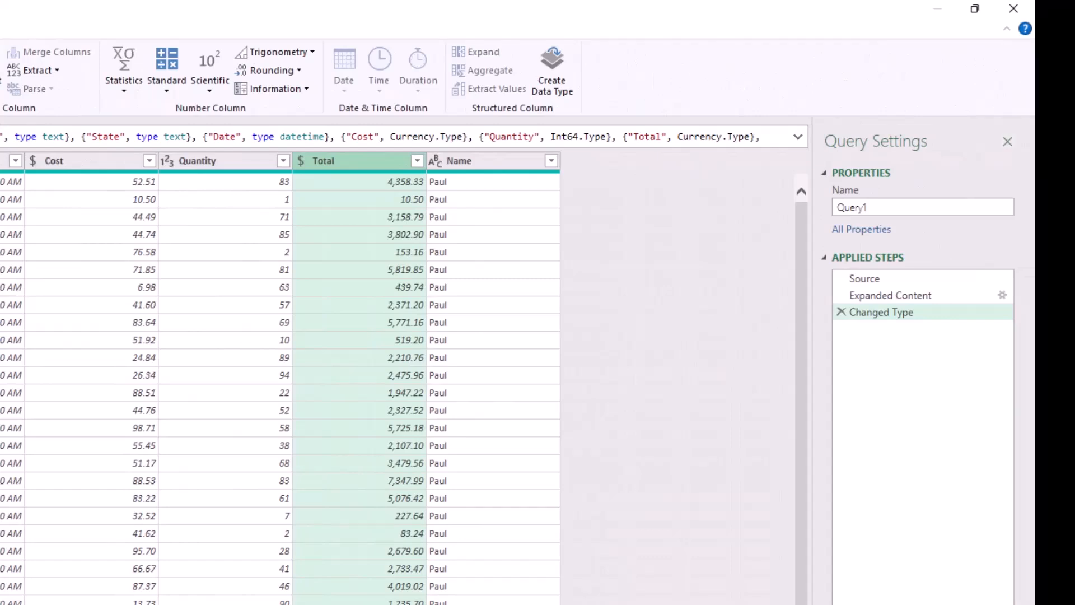
Rename the query as Combined and load its results into the workbook.
{"action": "double_click", "coordinate": [852, 207]}
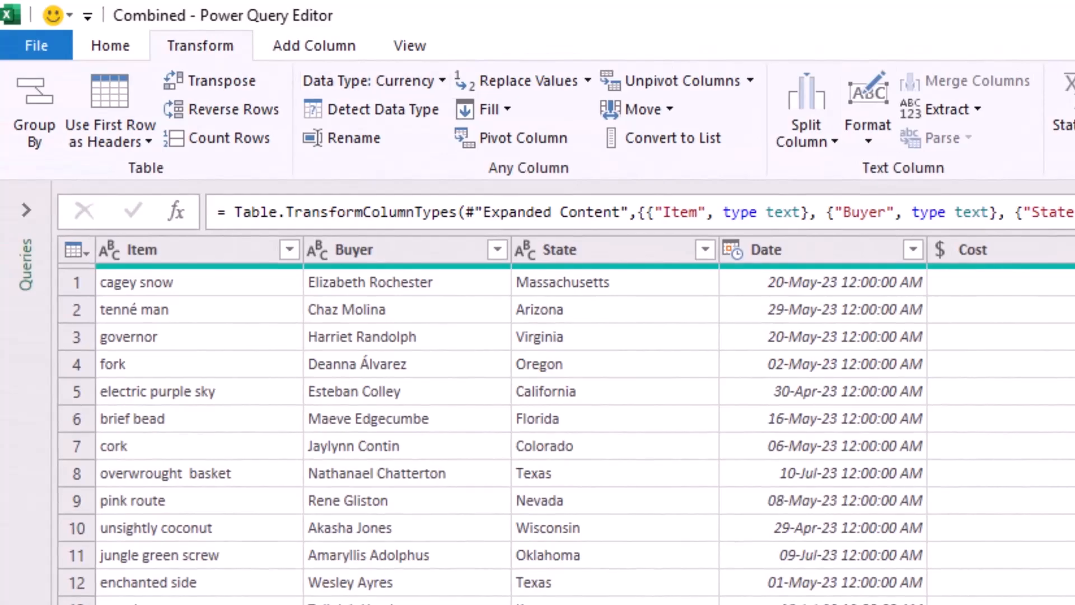
{"action": "left_click", "coordinate": [110, 46]}
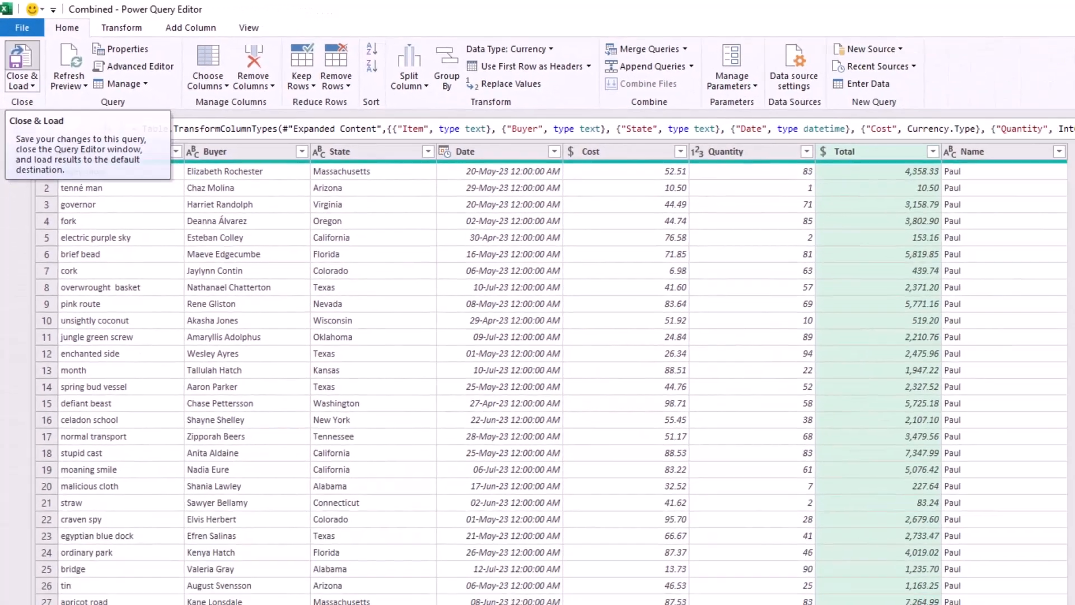
{"action": "left_click", "coordinate": [34, 101]}
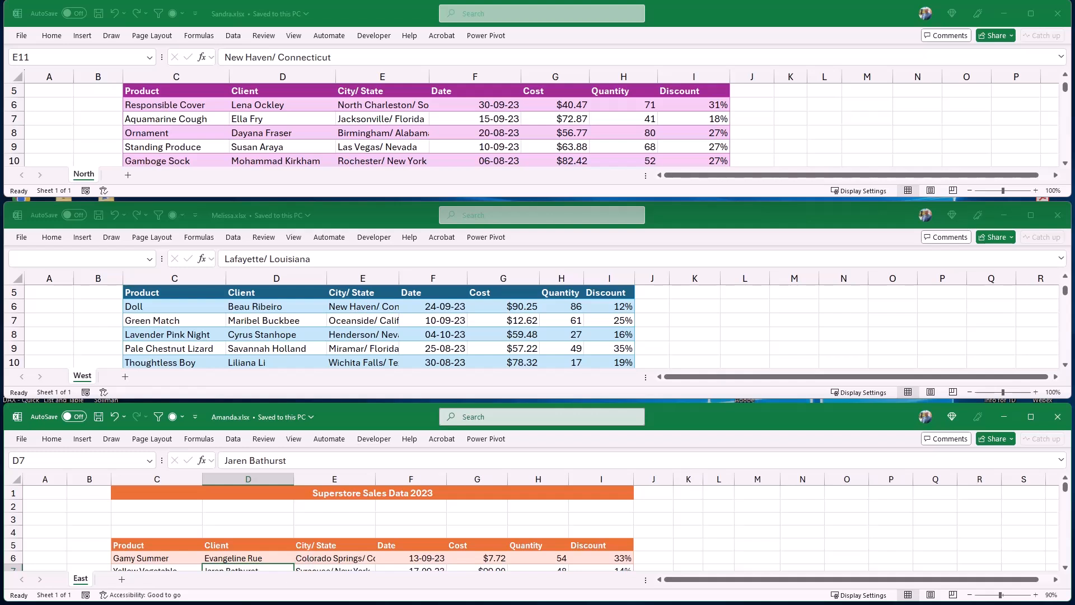
Look over the three source workbooks, then import data into the blank Book1 from the Different Sheet Name folder in Excel Weekend 2025.
{"action": "key", "text": "alt+Tab"}
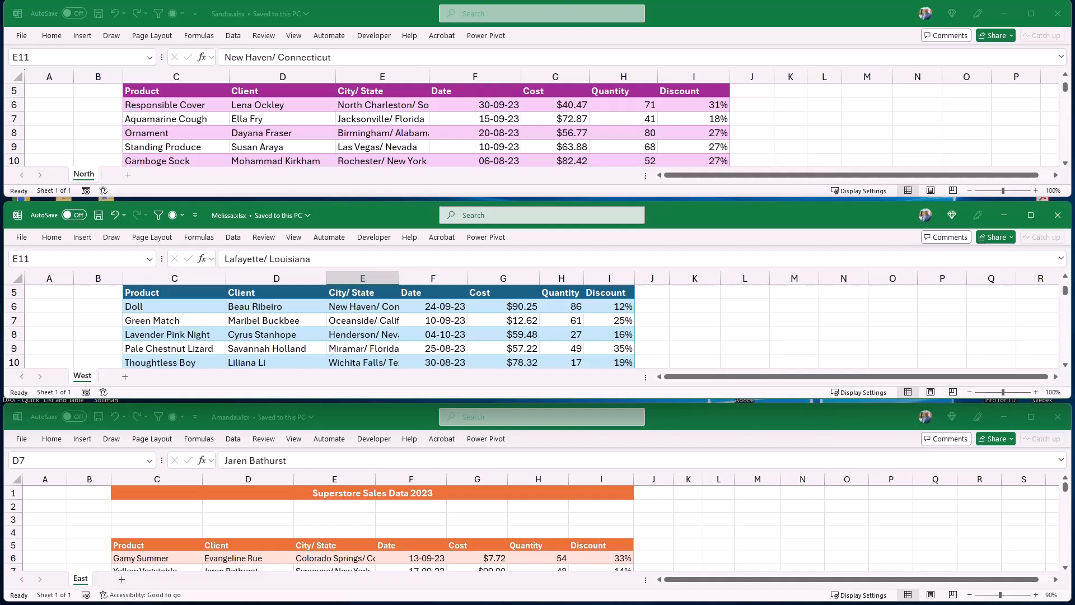
{"action": "key", "text": "ctrl+Tab"}
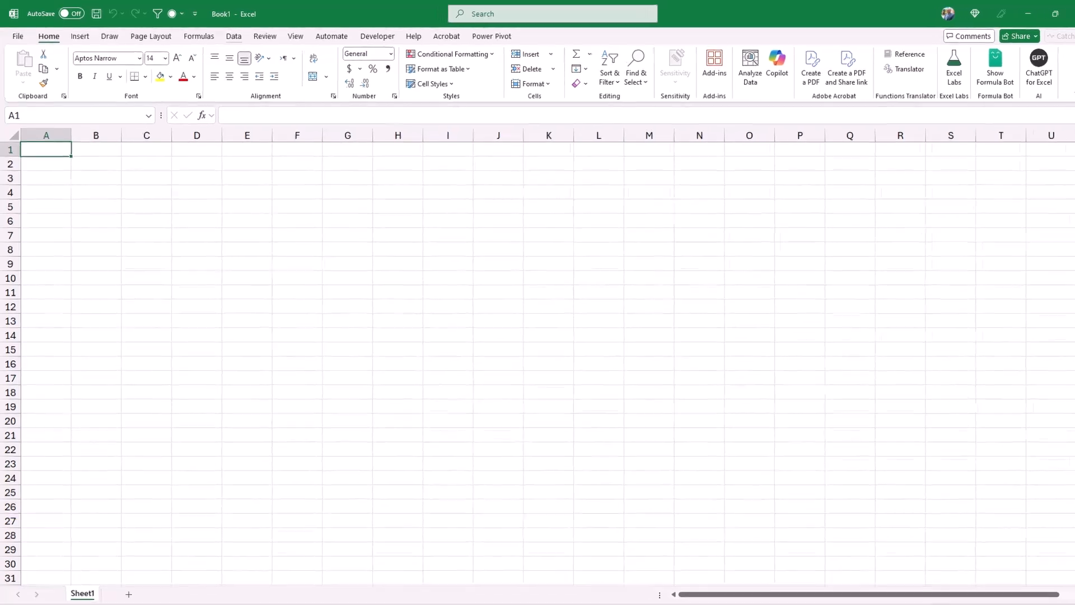
{"action": "left_click", "coordinate": [229, 36]}
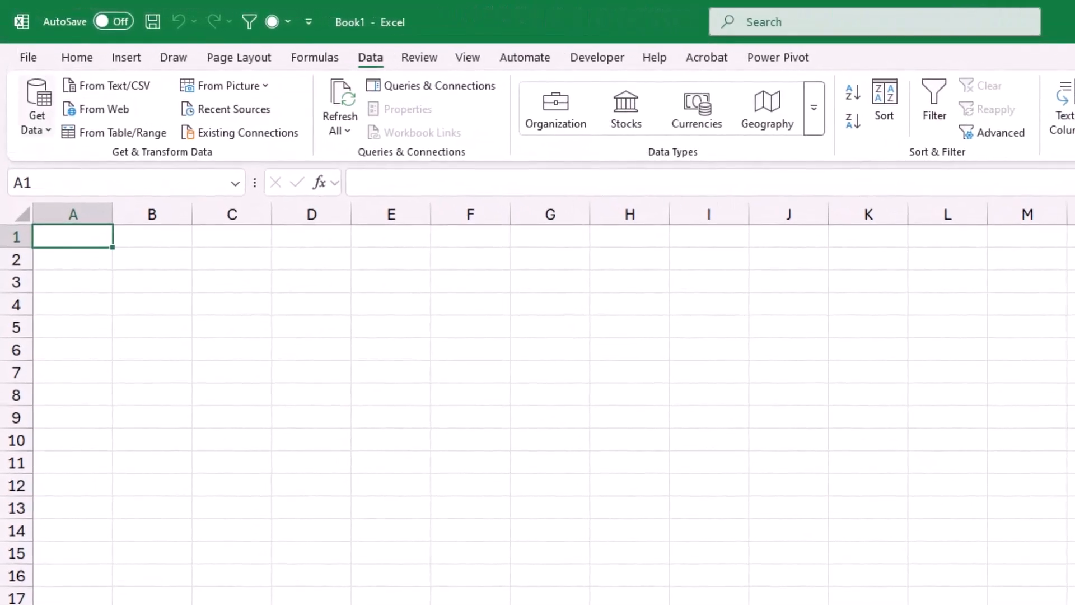
{"action": "left_click", "coordinate": [37, 107]}
{"action": "mouse_move", "coordinate": [87, 159]}
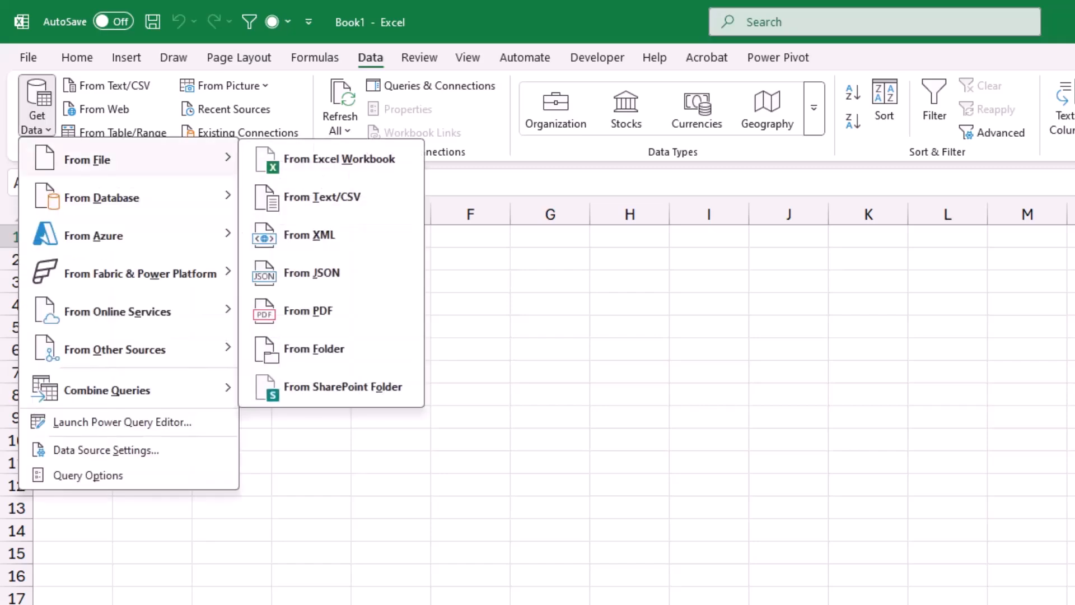
{"action": "left_click", "coordinate": [313, 348]}
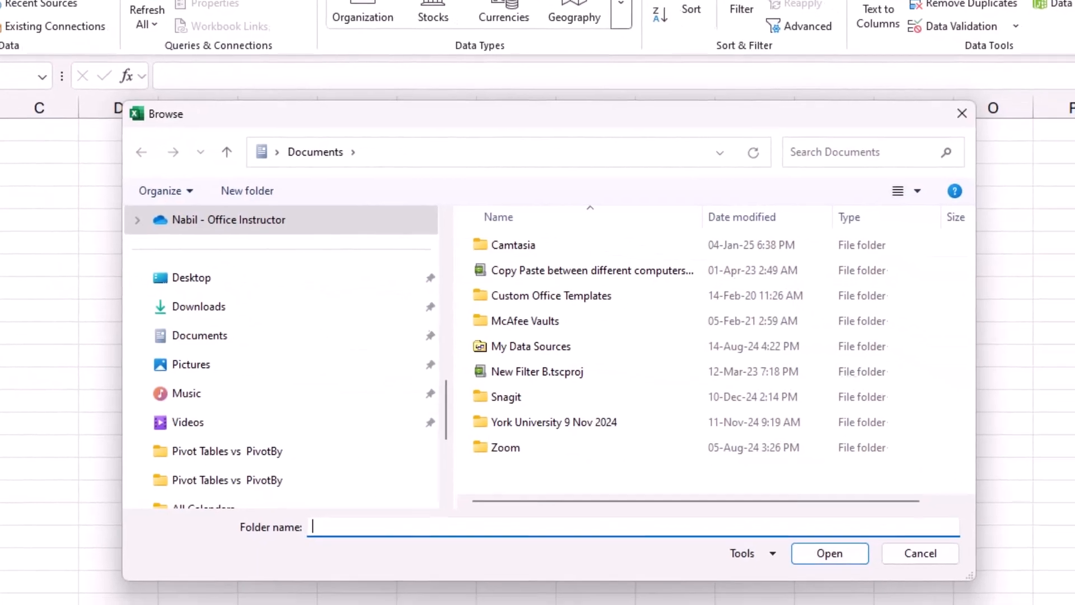
{"action": "left_click", "coordinate": [192, 277]}
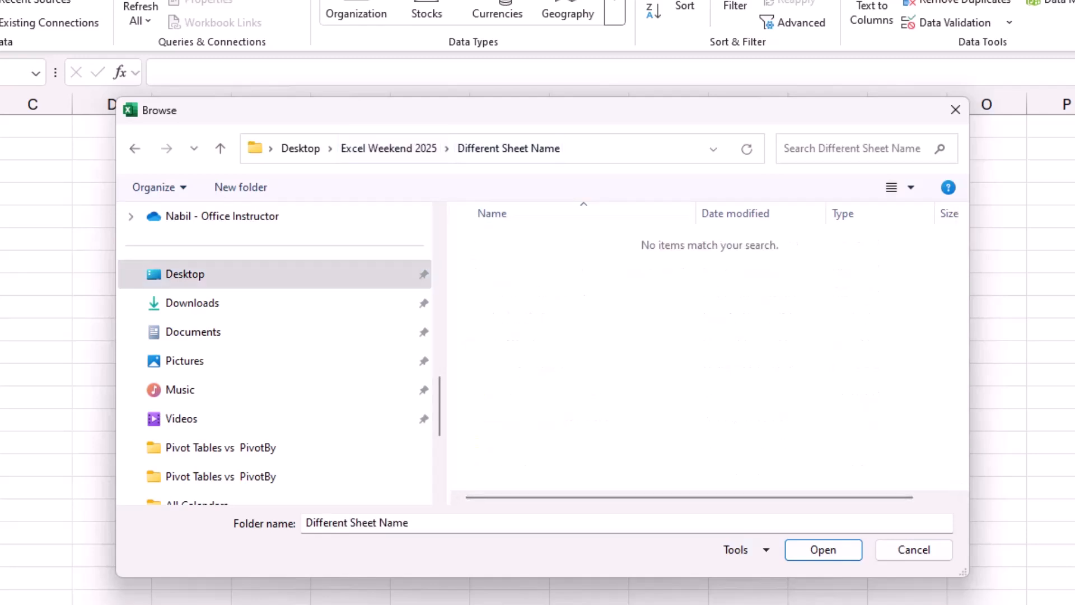
{"action": "key", "text": "Return"}
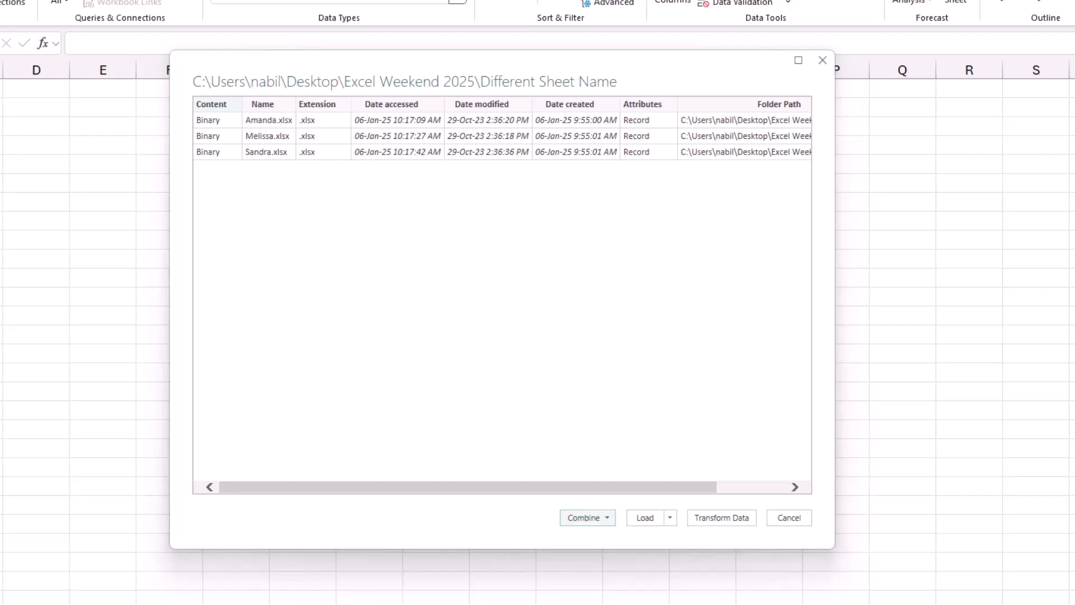
Combine and transform the folder's files, selecting the East sheet of the first sample file for preview.
{"action": "left_click", "coordinate": [587, 517]}
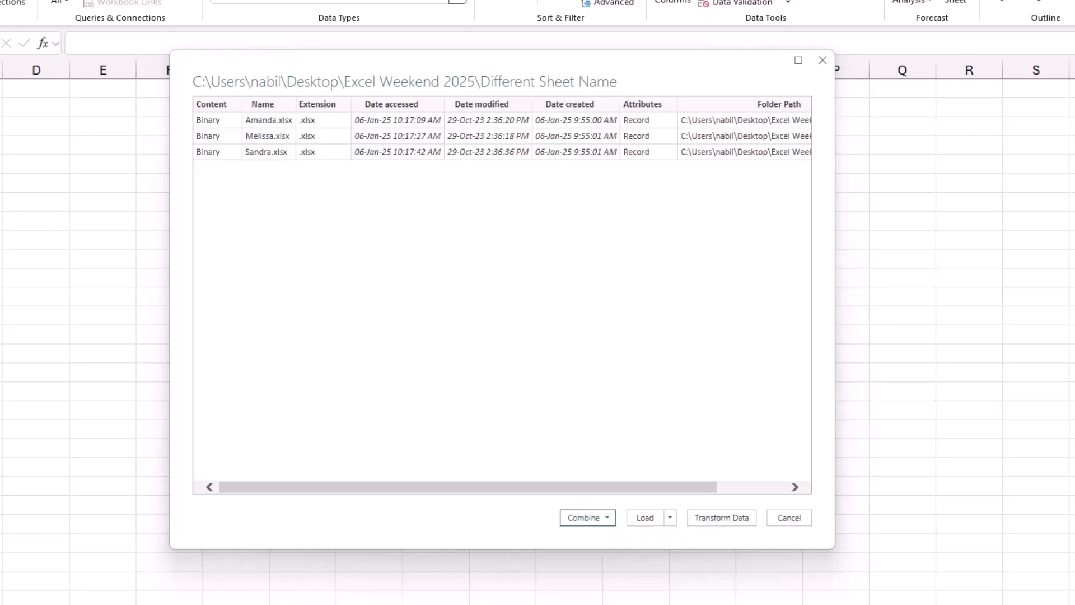
{"action": "left_click", "coordinate": [642, 536]}
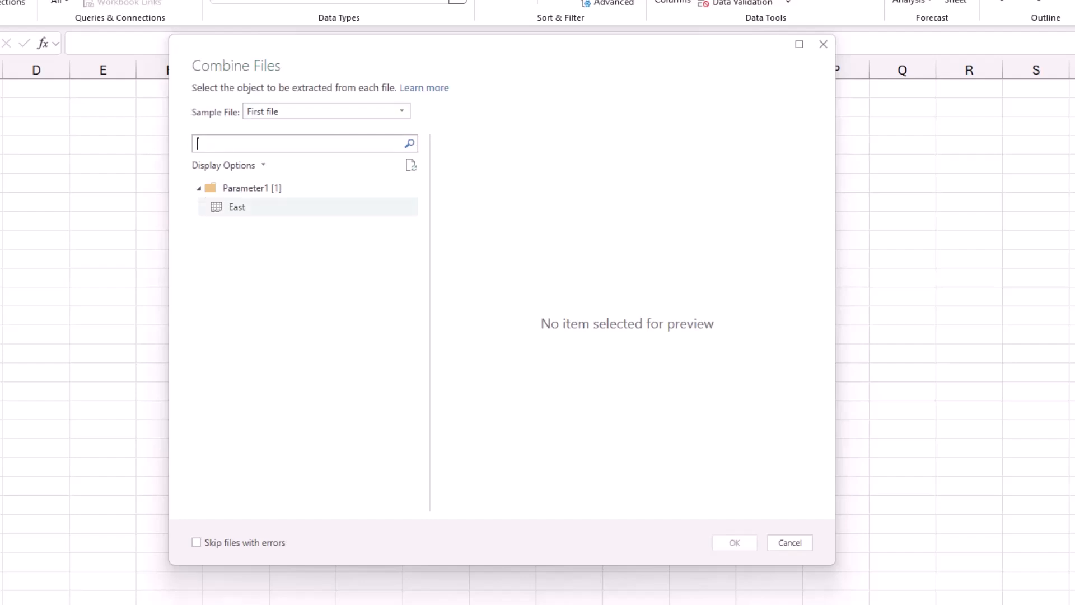
{"action": "left_click", "coordinate": [247, 207]}
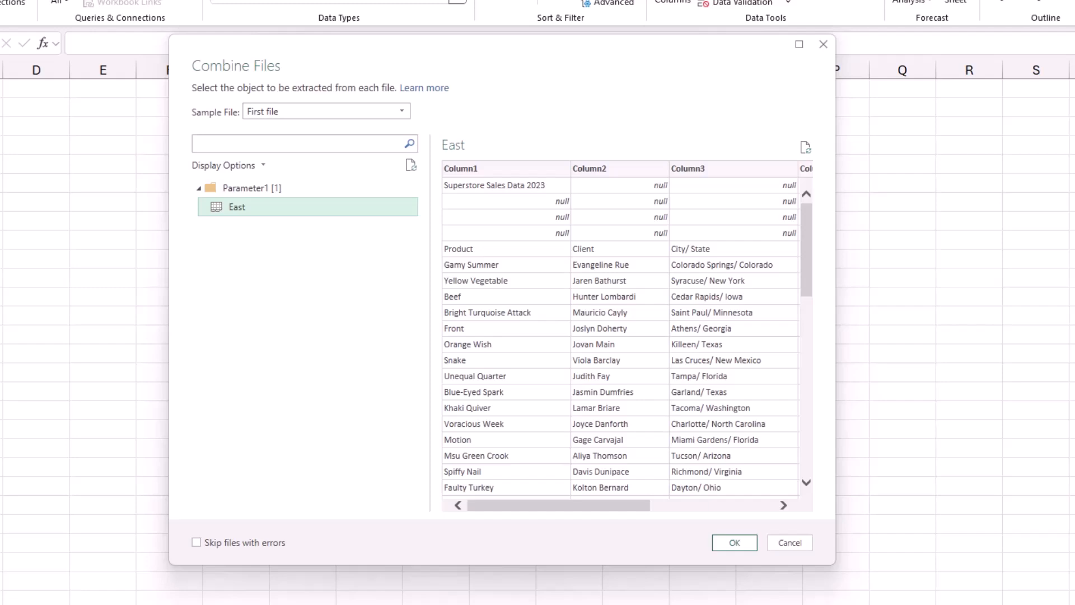
Preview the West sheet with Melissa.xlsx as sample file and the North sheet with Sandra.xlsx as sample file.
{"action": "mouse_move", "coordinate": [559, 505]}
{"action": "left_mouse_down"}
{"action": "mouse_move", "coordinate": [683, 506]}
{"action": "mouse_move", "coordinate": [559, 505]}
{"action": "left_mouse_up"}
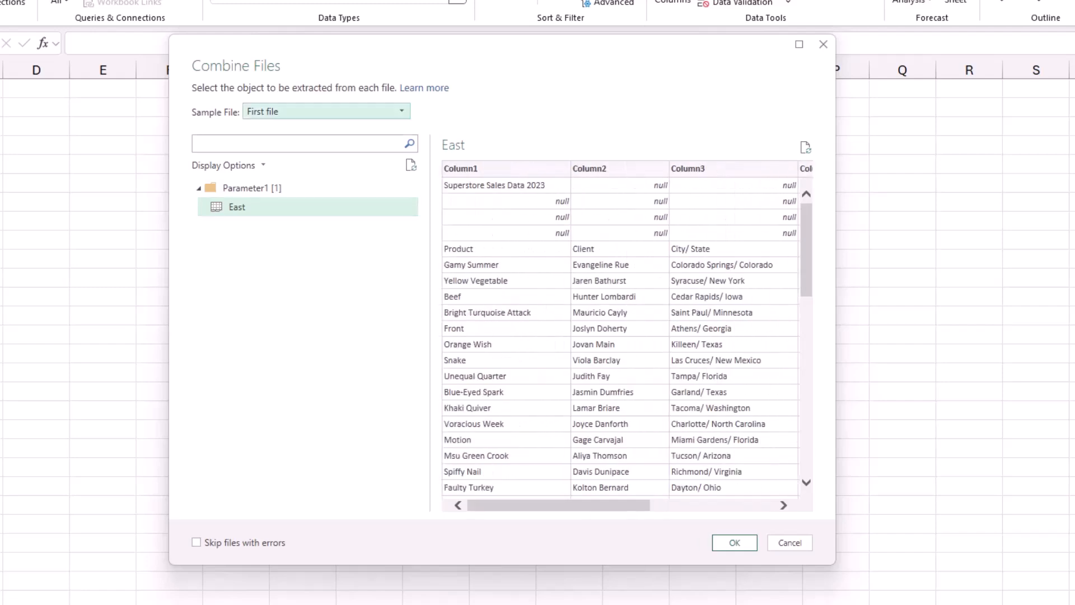
{"action": "left_click", "coordinate": [401, 111]}
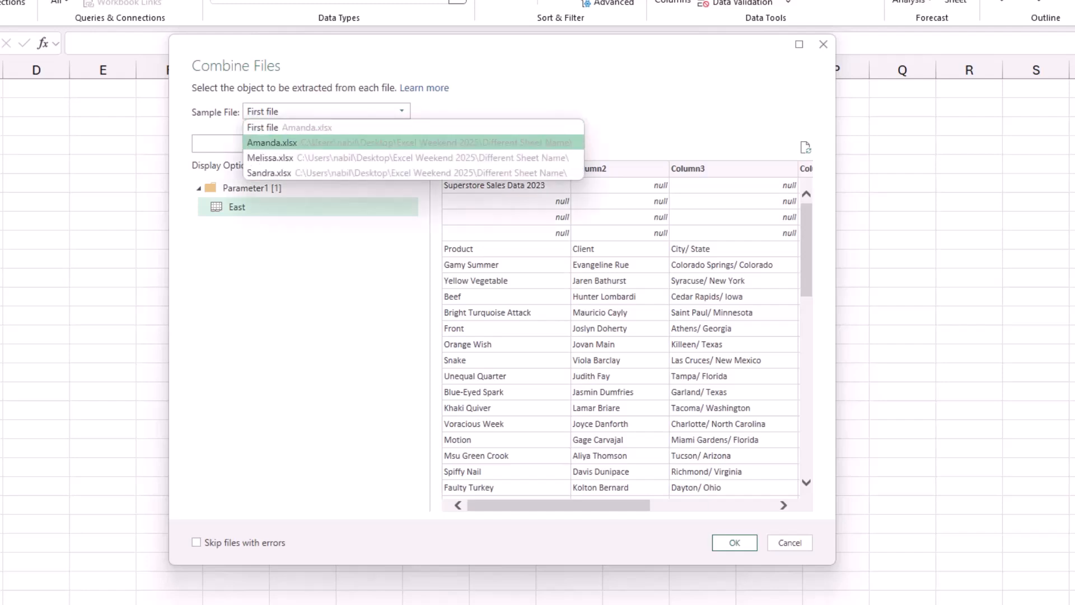
{"action": "left_click", "coordinate": [271, 158]}
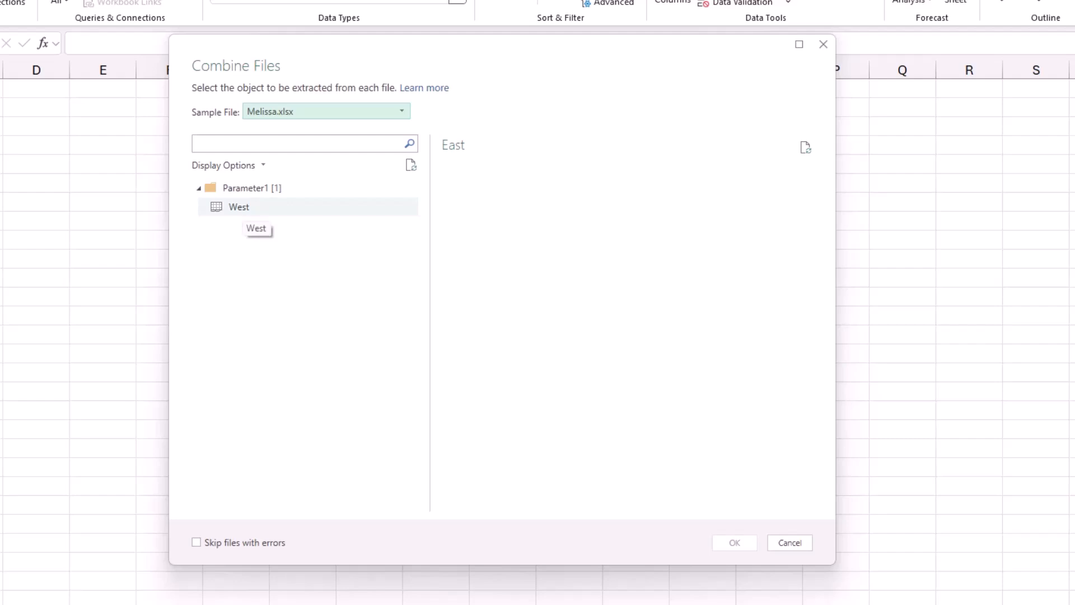
{"action": "left_click", "coordinate": [241, 212]}
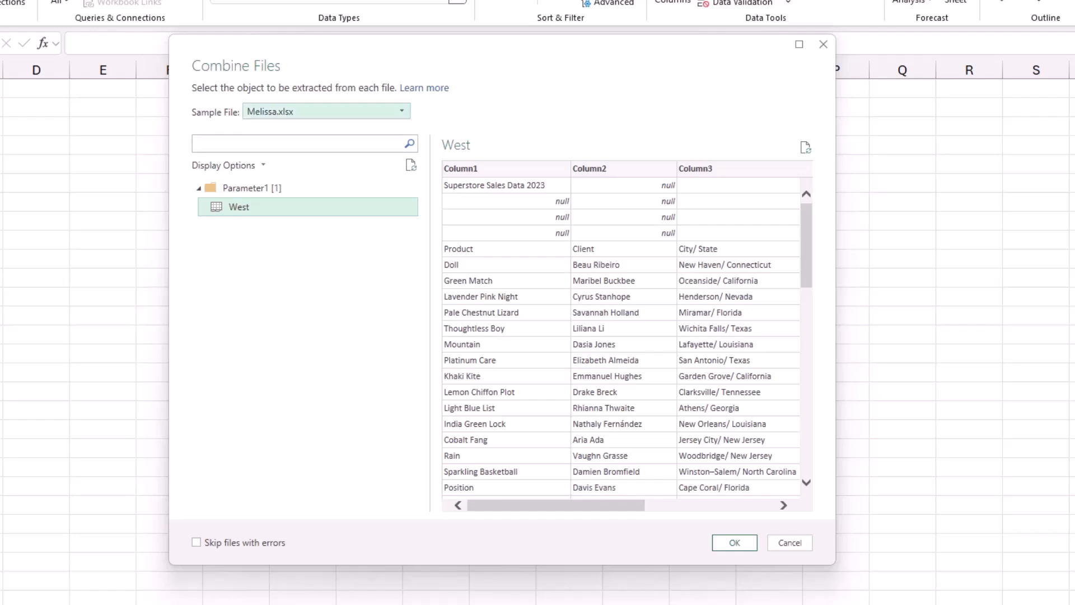
{"action": "left_click", "coordinate": [326, 111]}
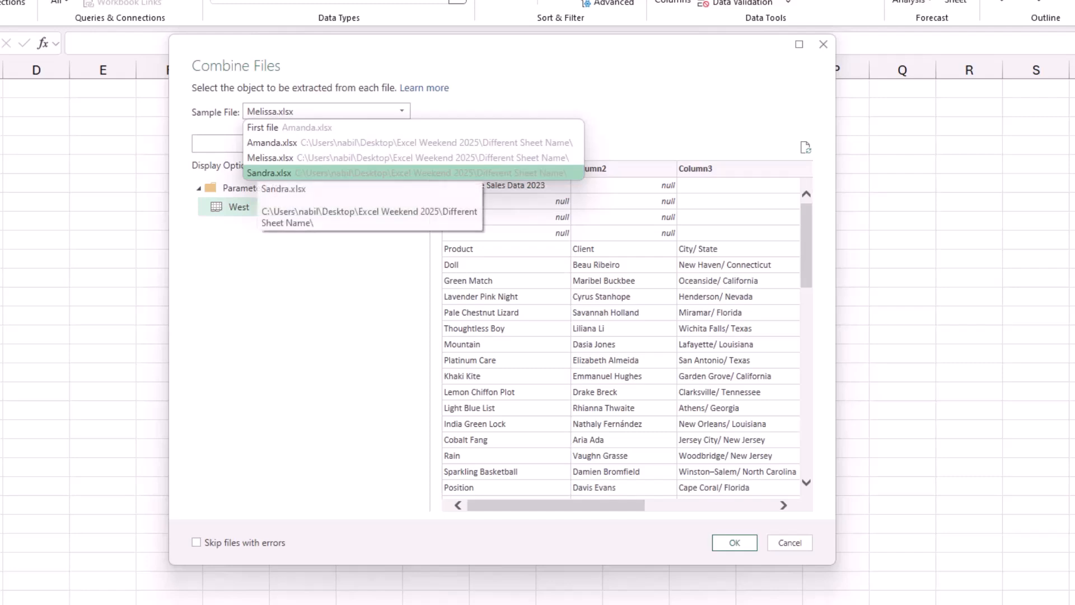
{"action": "left_click", "coordinate": [269, 173]}
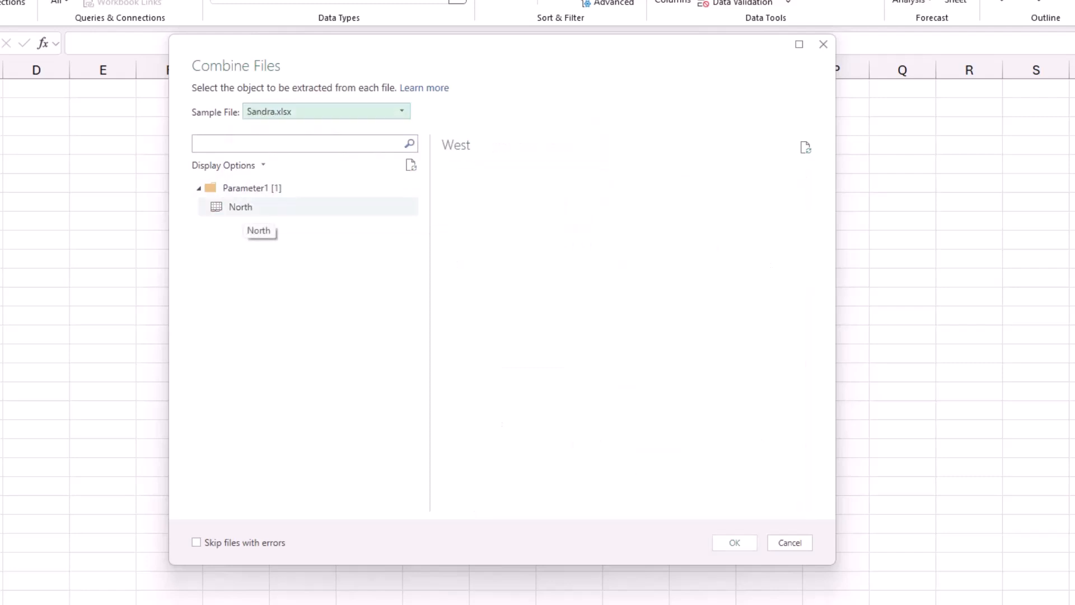
{"action": "left_click", "coordinate": [249, 208]}
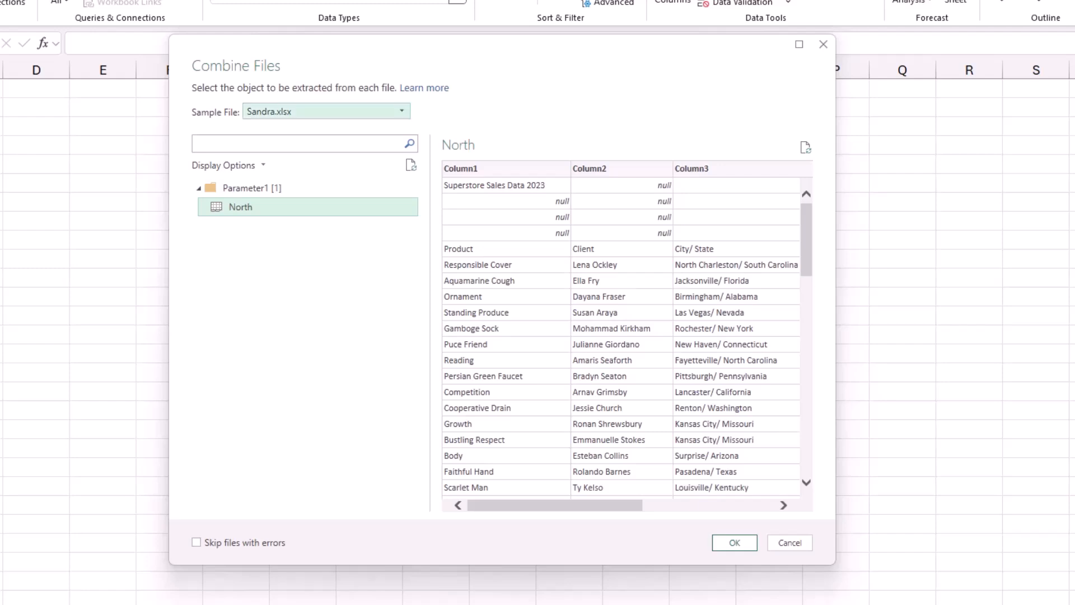
Use Amanda.xlsx as the sample file with its East sheet as the object to extract, and combine the files.
{"action": "left_click", "coordinate": [327, 111]}
{"action": "left_click", "coordinate": [273, 142]}
{"action": "left_click", "coordinate": [249, 207]}
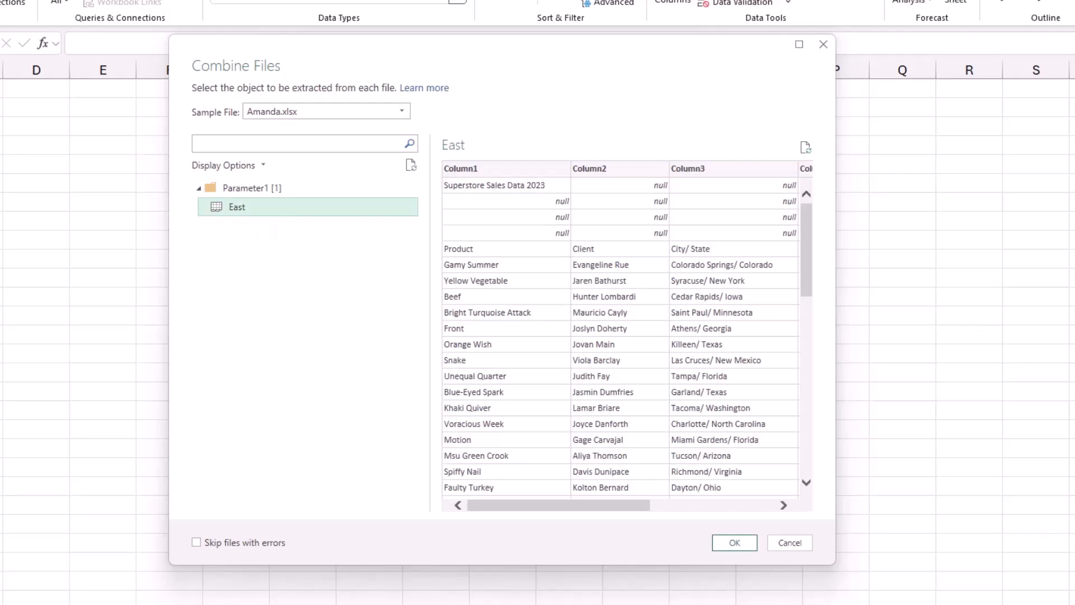
{"action": "left_click", "coordinate": [734, 543]}
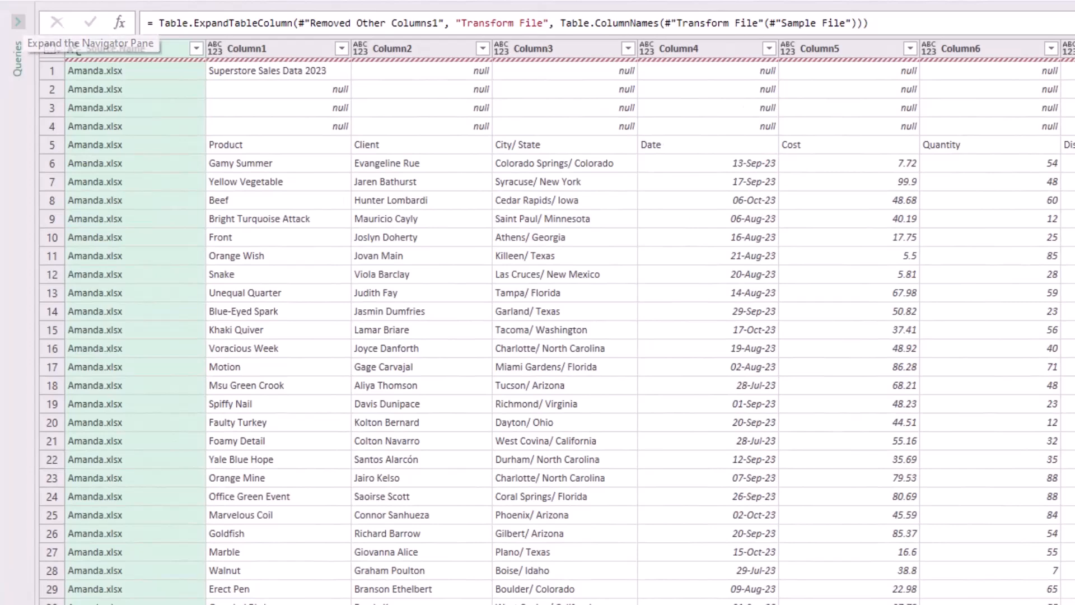
Show the list of queries and check which source files are included in the Source.Name column.
{"action": "left_click", "coordinate": [18, 21]}
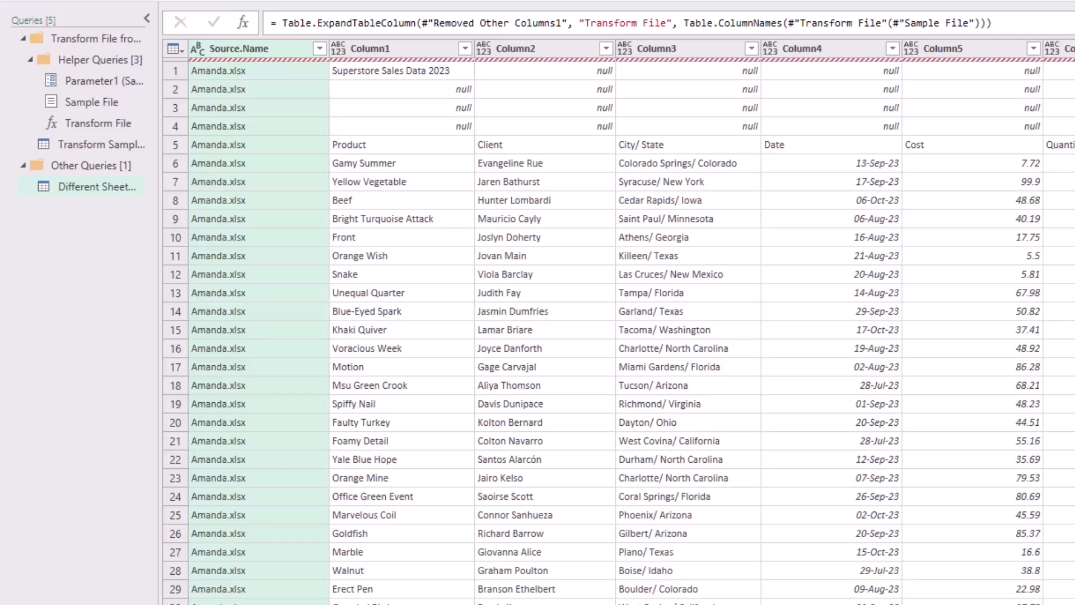
{"action": "left_click", "coordinate": [320, 48]}
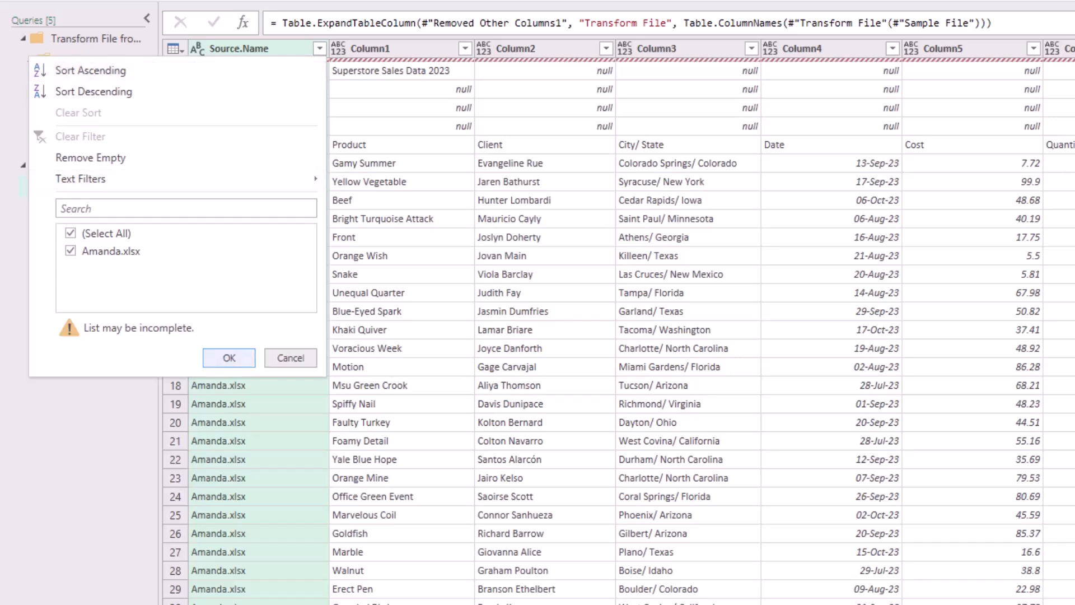
{"action": "key", "text": "Escape"}
{"action": "scroll", "coordinate": [616, 330], "scroll_direction": "down", "scroll_amount": 2}
{"action": "scroll", "coordinate": [616, 331], "scroll_direction": "down", "scroll_amount": 5}
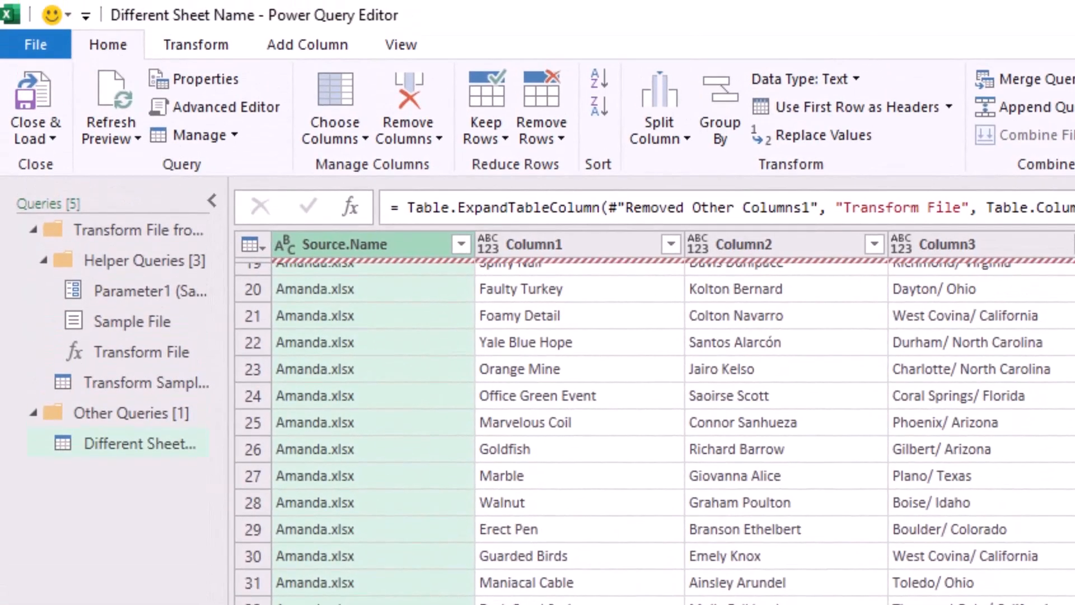
In the Transform Sample File query, remove the Item="East" condition from the formula so it reads = Source{[Kind="Sheet"]}[Data].
{"action": "left_click", "coordinate": [134, 383]}
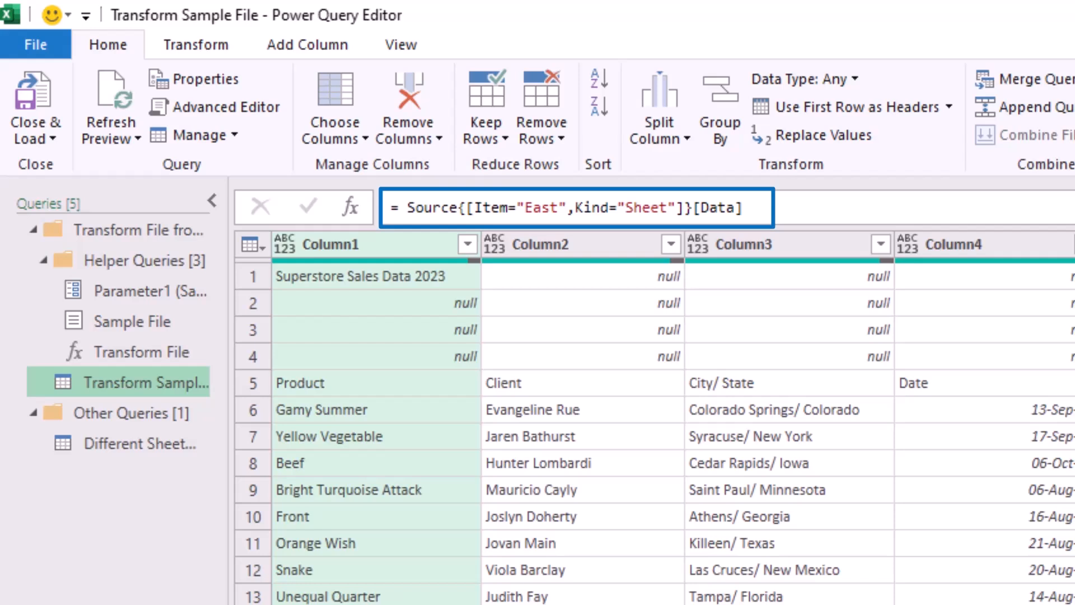
{"action": "left_click_drag", "start_coordinate": [574, 208], "coordinate": [474, 208]}
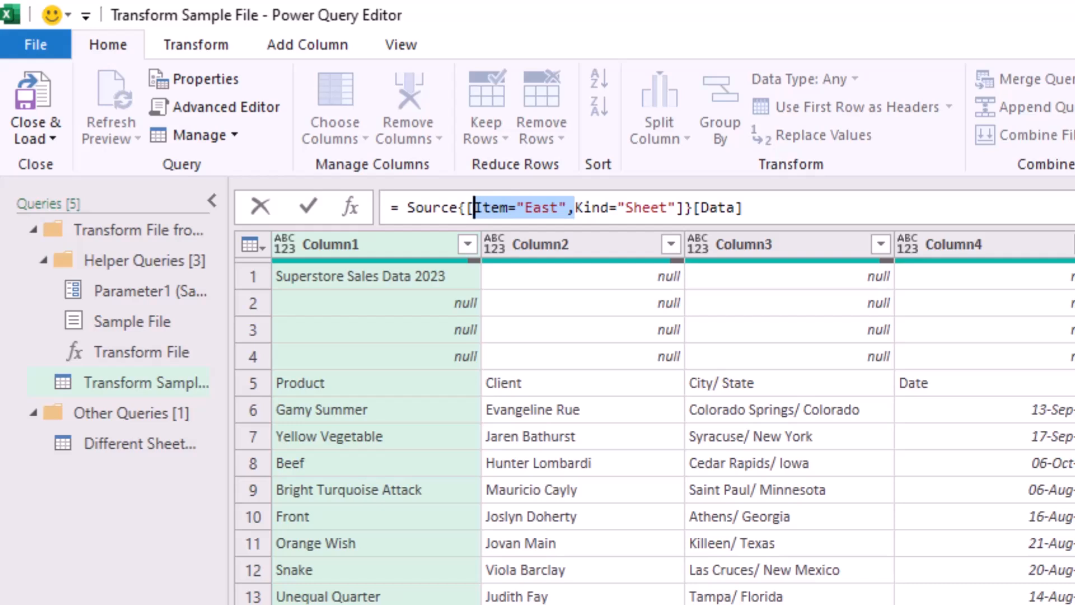
{"action": "key", "text": "Delete"}
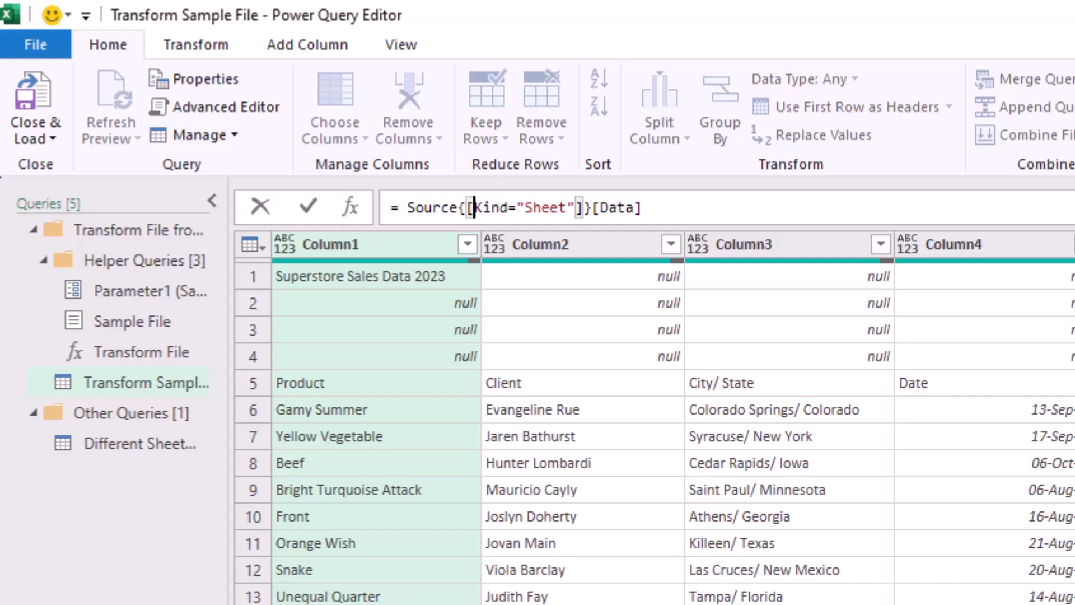
{"action": "key", "text": "Return"}
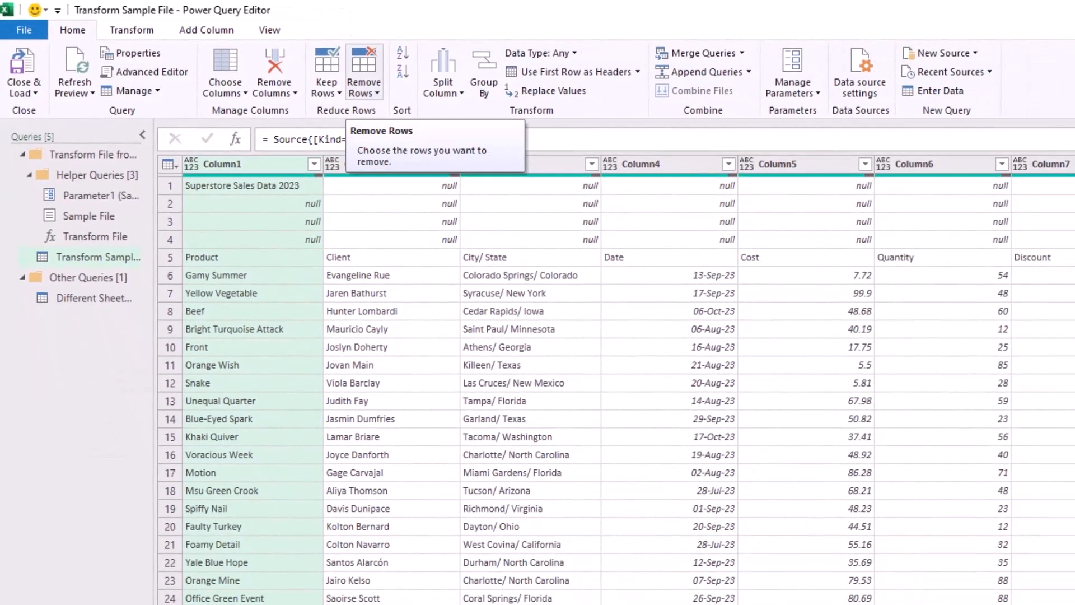
Remove the top 4 rows of the sample query and use the first row as headers.
{"action": "left_click", "coordinate": [364, 89]}
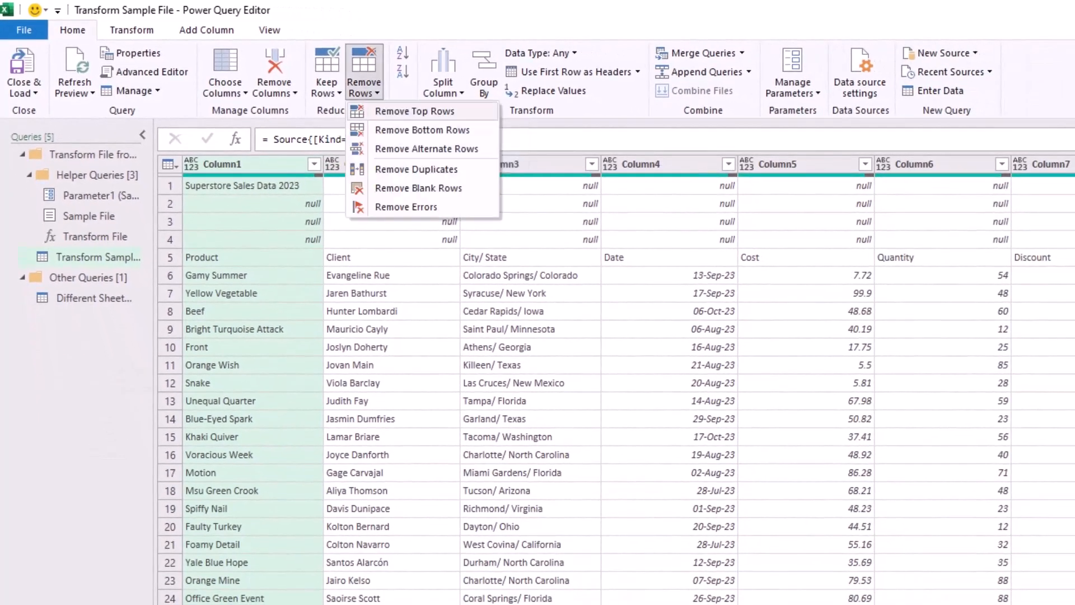
{"action": "left_click", "coordinate": [414, 111]}
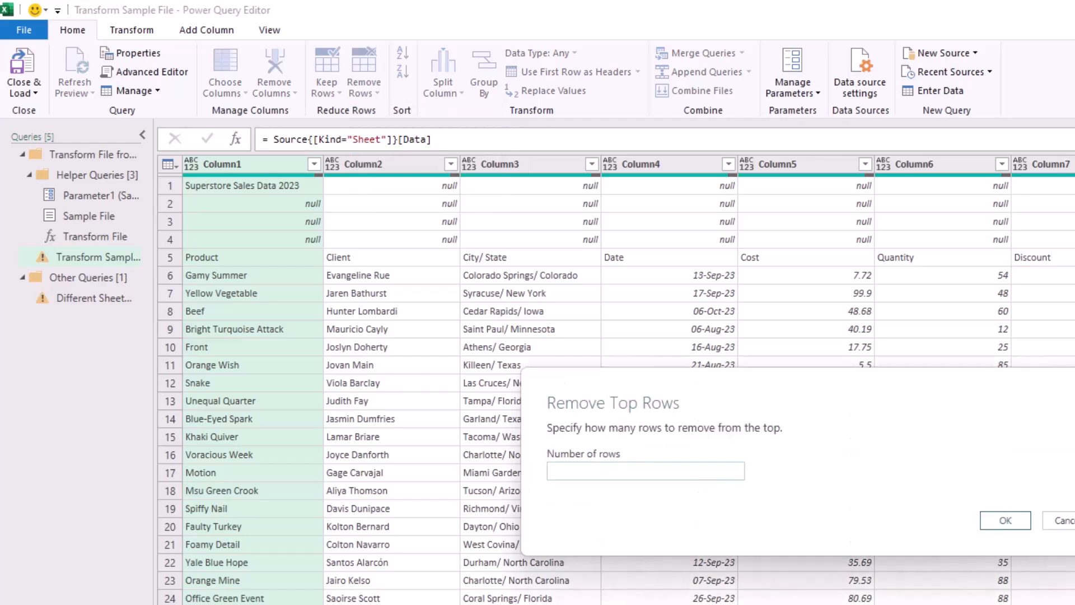
{"action": "type", "text": "4"}
{"action": "key", "text": "Return"}
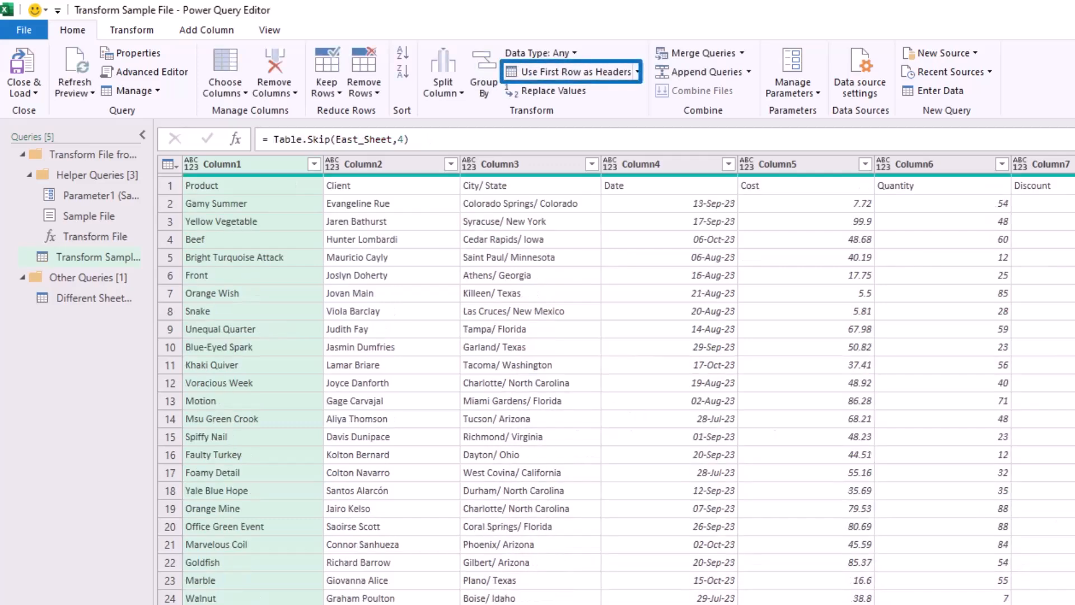
{"action": "left_click", "coordinate": [569, 72]}
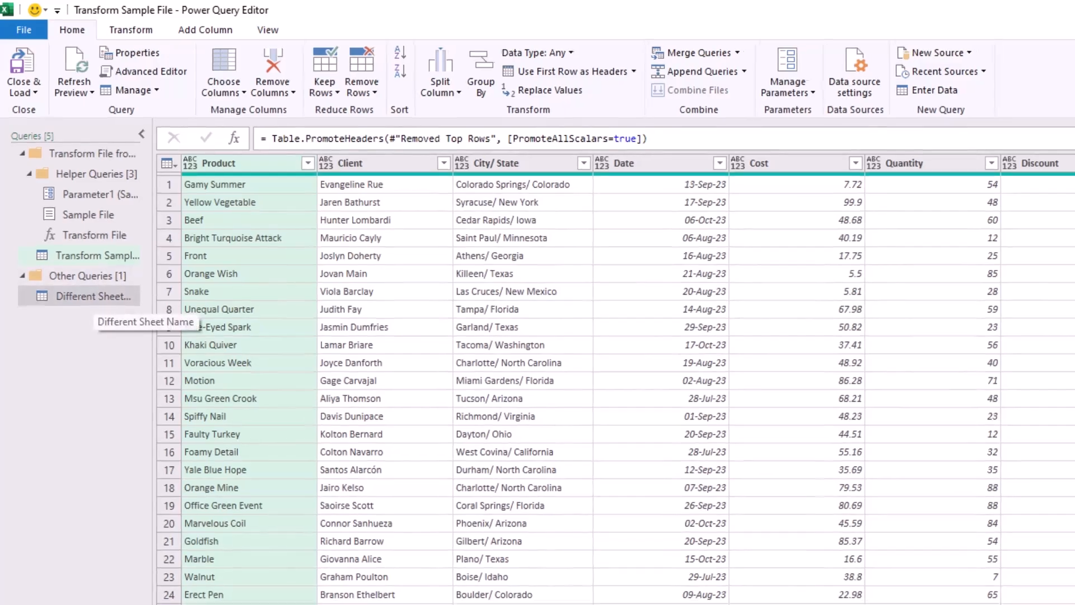
Open the Different Sheet Name query and check the source files listed in the Source.Name column's filter.
{"action": "left_click", "coordinate": [90, 298]}
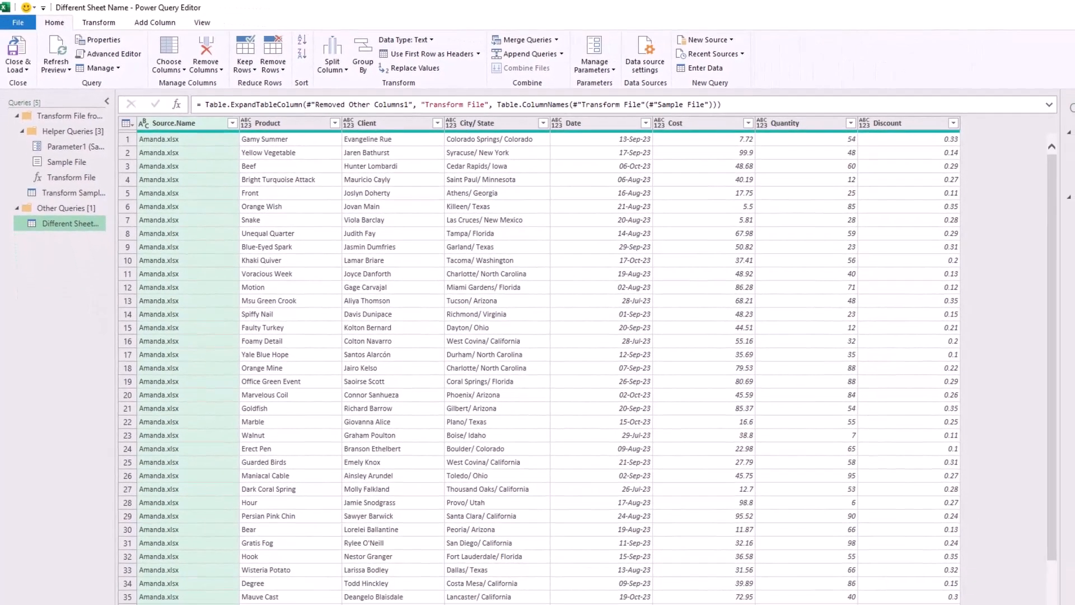
{"action": "left_click", "coordinate": [232, 123]}
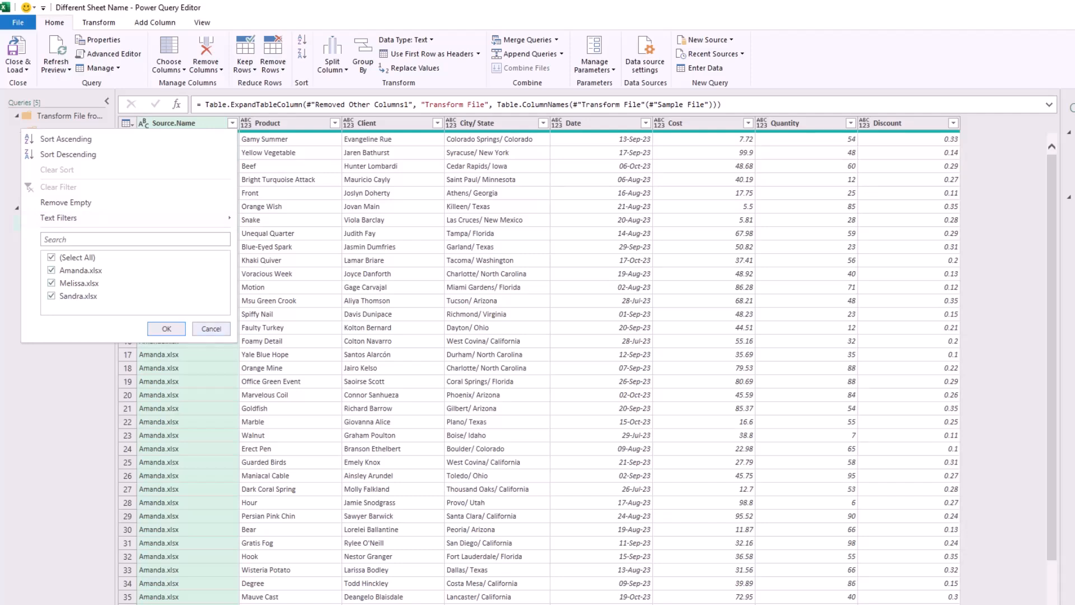
Close the Source.Name filter and detect the data types of all columns in the Different Sheet Name query.
{"action": "key", "text": "Escape"}
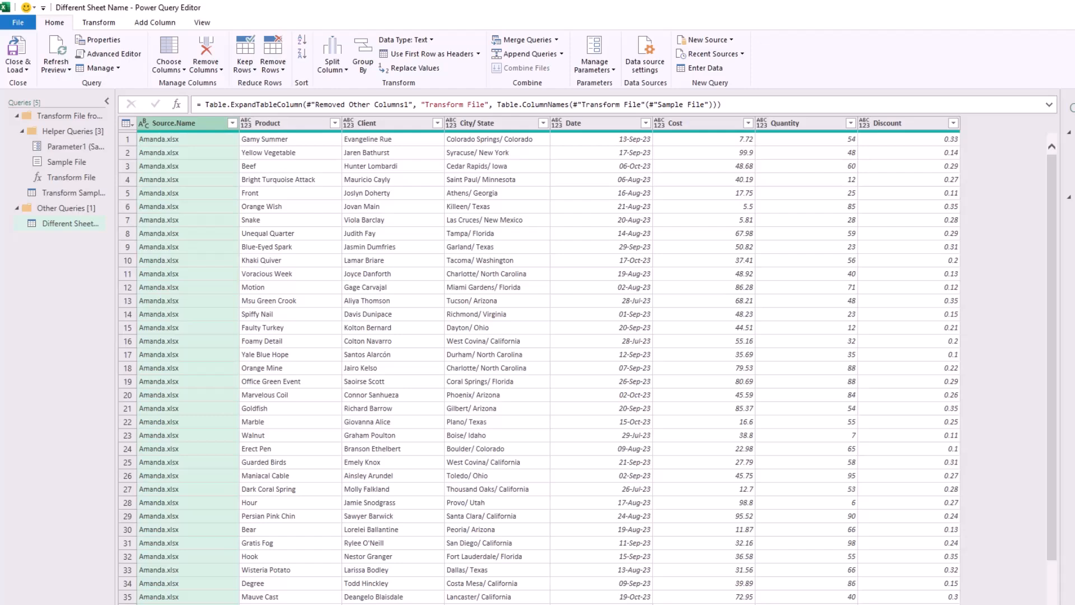
{"action": "key", "text": "ctrl+a"}
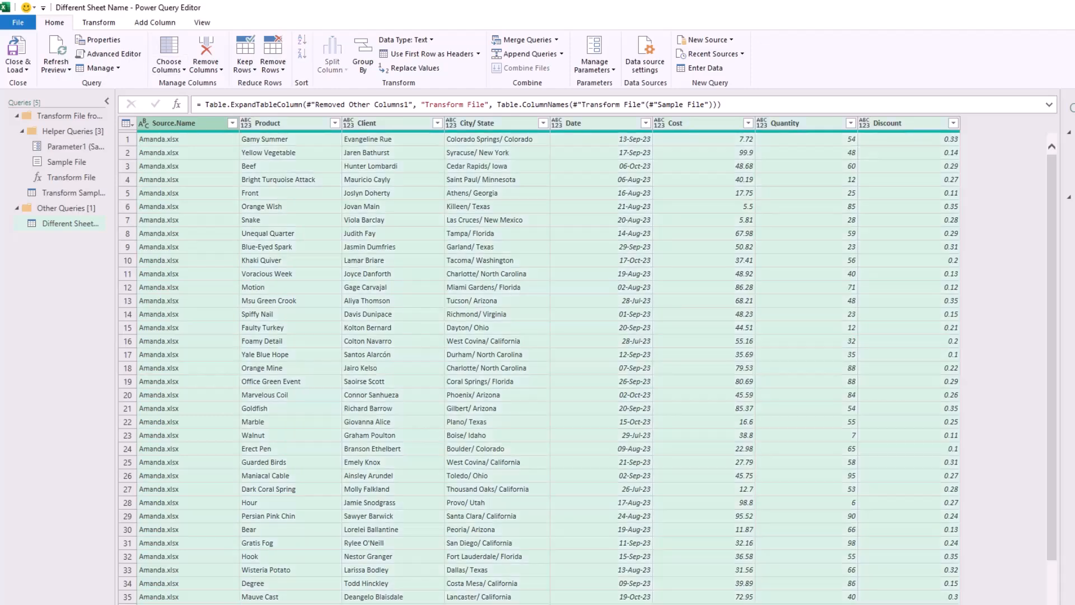
{"action": "left_click", "coordinate": [98, 22]}
{"action": "left_click", "coordinate": [184, 54]}
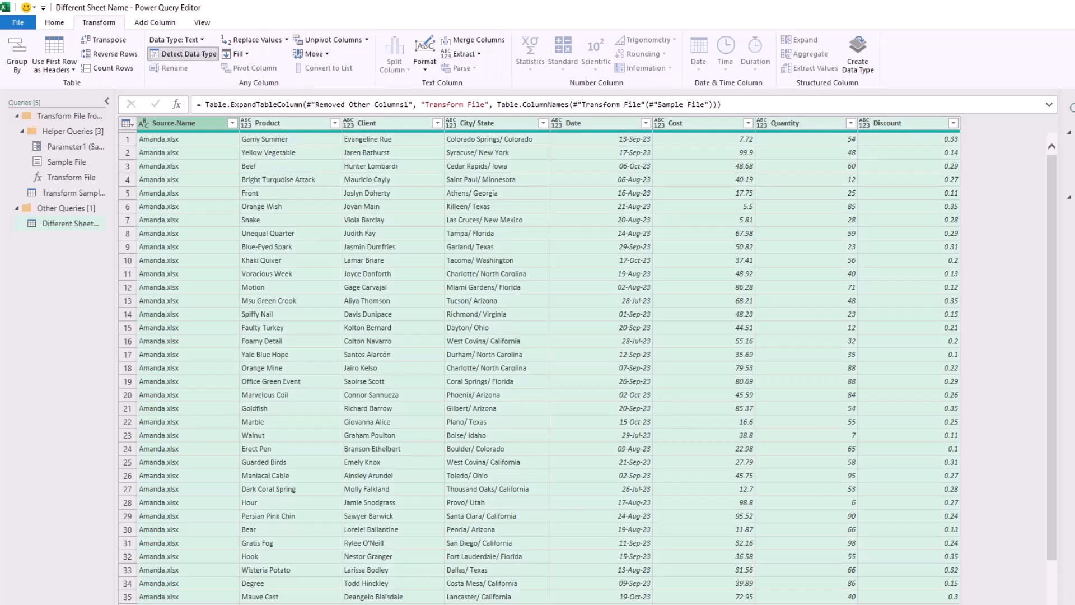
Change the Cost column's type to Currency and the Discount column's type to Percentage, replacing the current type conversion for both.
{"action": "left_click", "coordinate": [688, 123]}
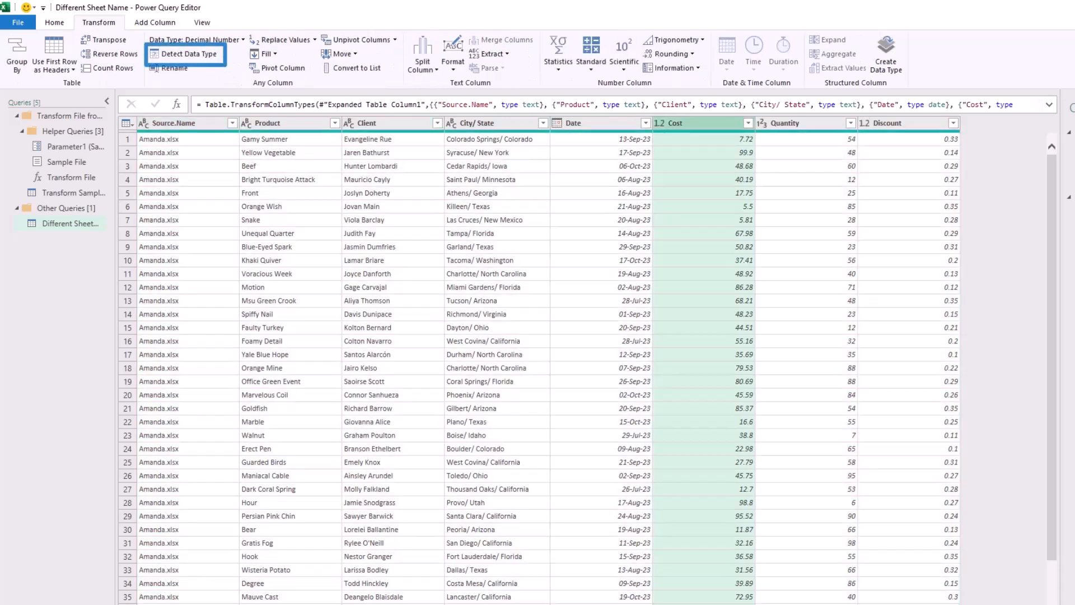
{"action": "left_click", "coordinate": [660, 123]}
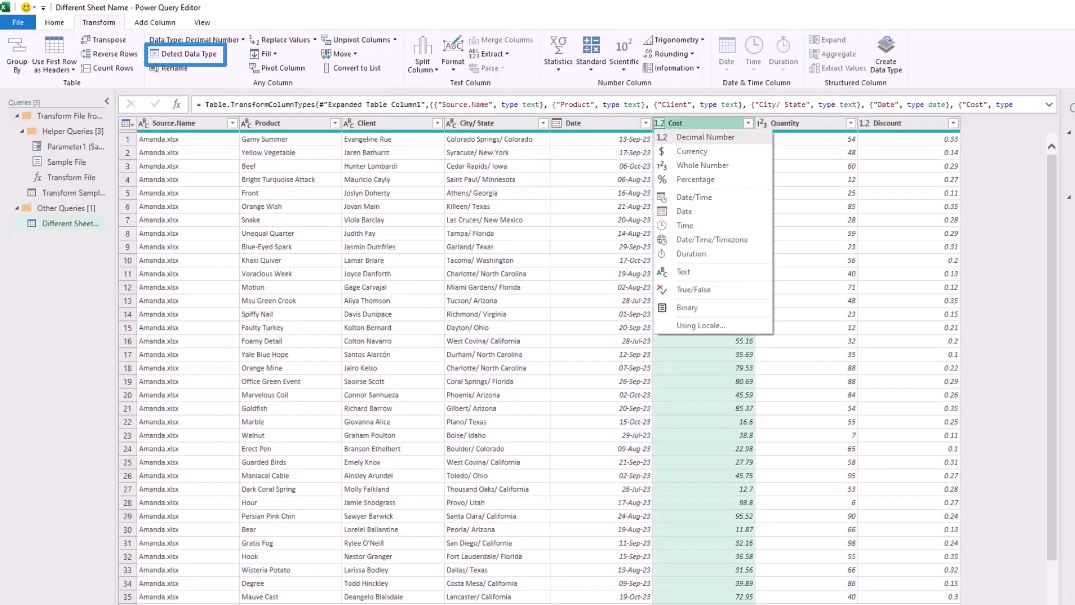
{"action": "left_click", "coordinate": [692, 152]}
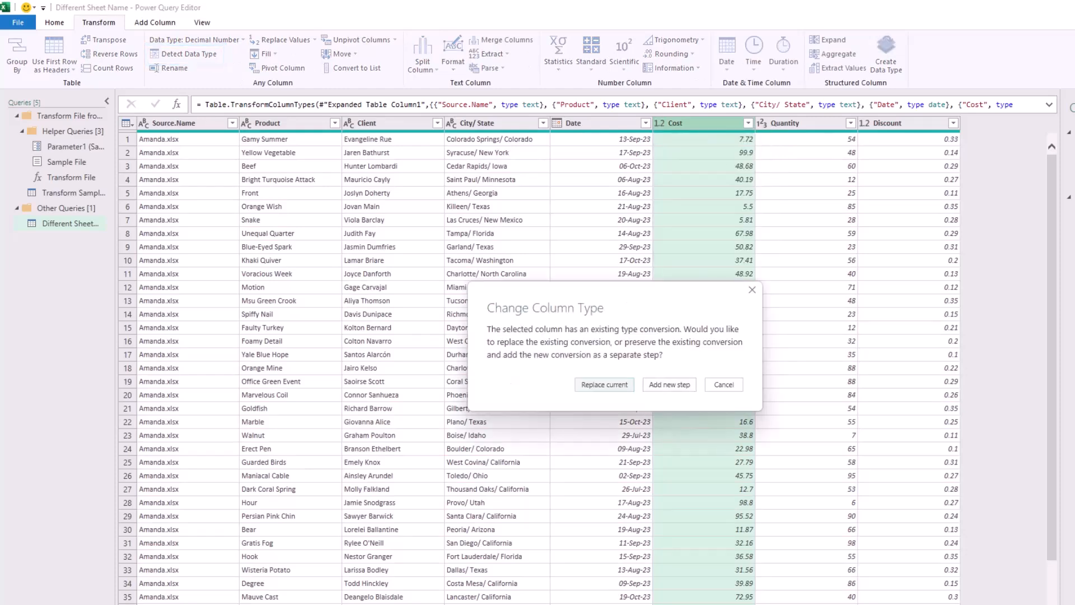
{"action": "left_click", "coordinate": [604, 384]}
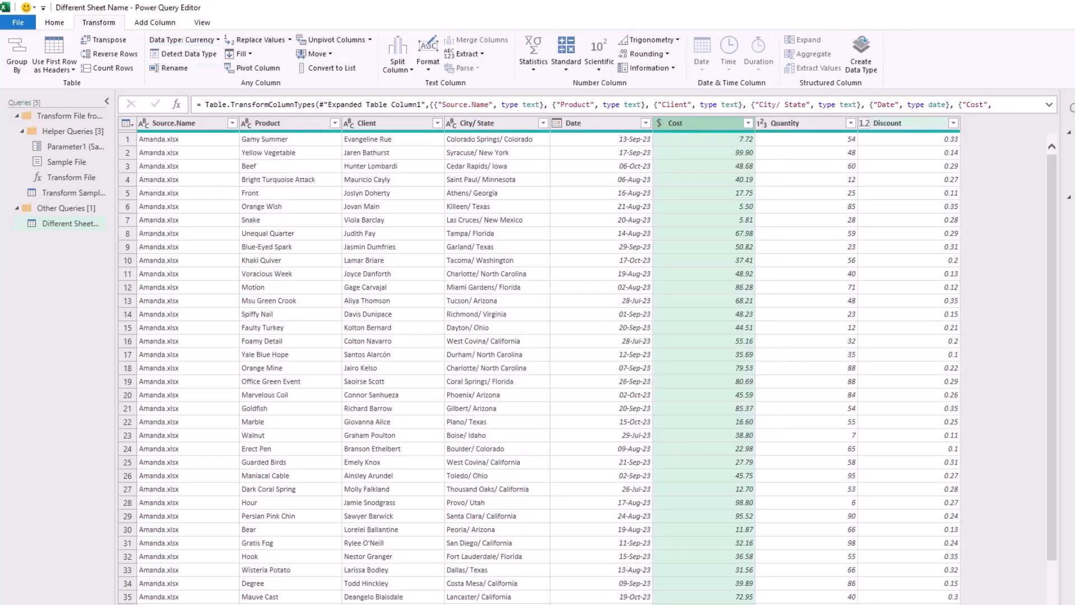
{"action": "left_click", "coordinate": [864, 123]}
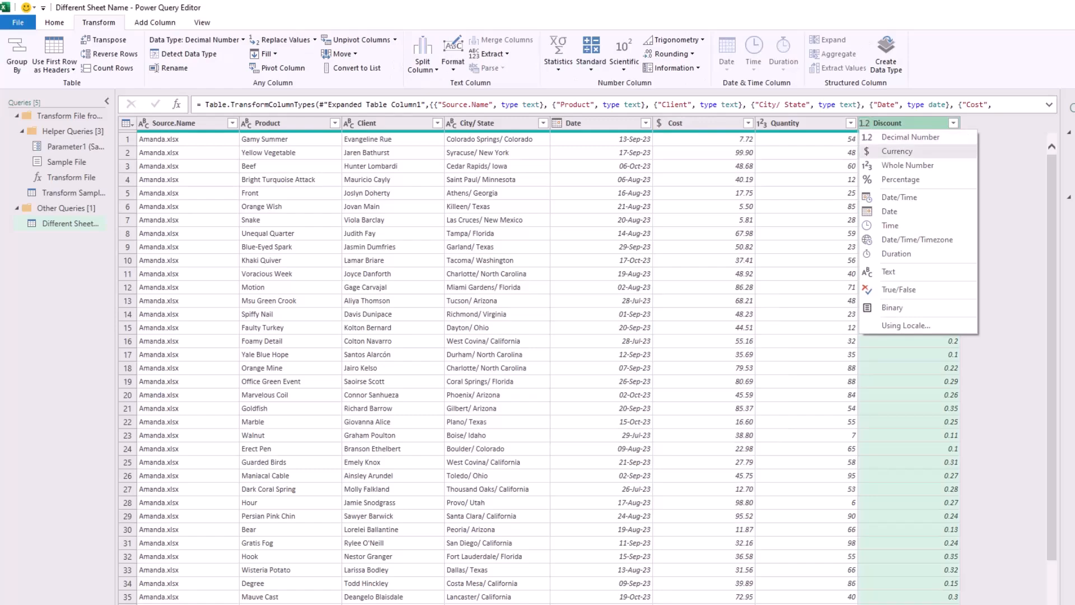
{"action": "left_click", "coordinate": [901, 179]}
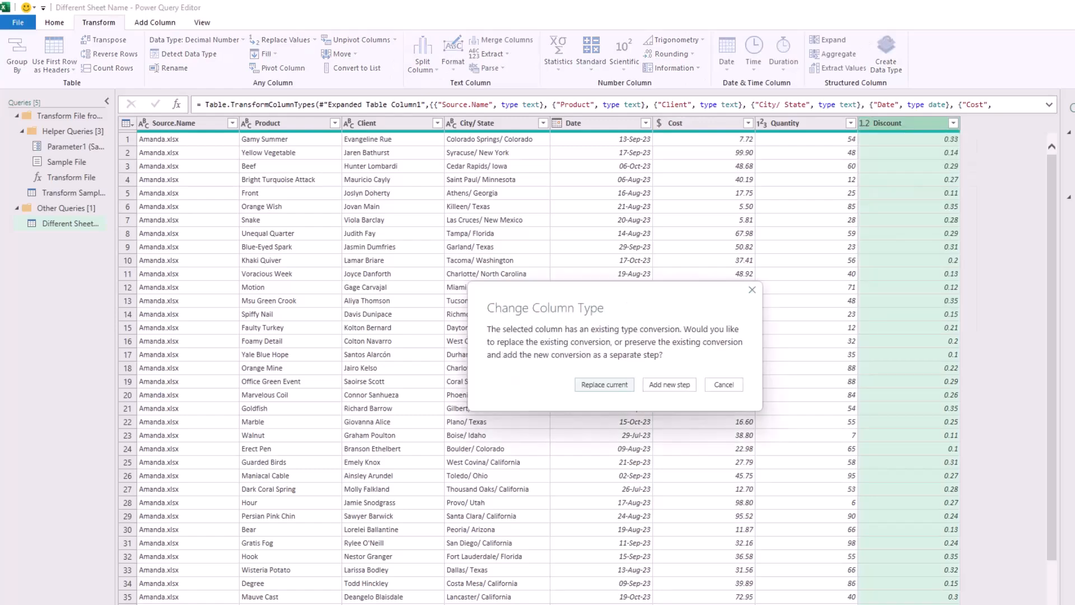
{"action": "left_click", "coordinate": [605, 384]}
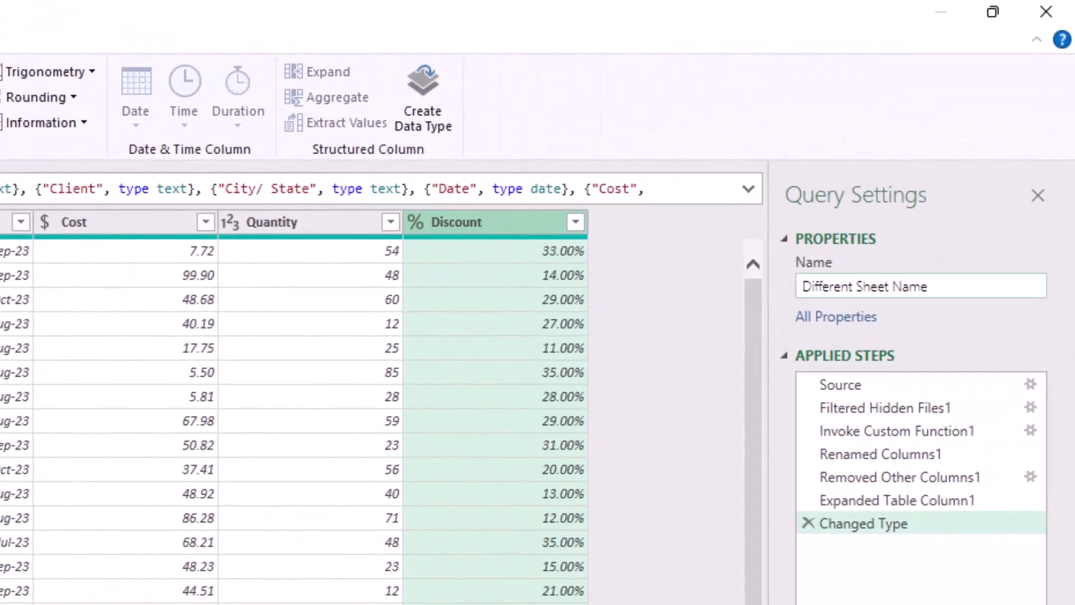
Rename the Different Sheet Name query to Combined.
{"action": "left_click", "coordinate": [896, 286]}
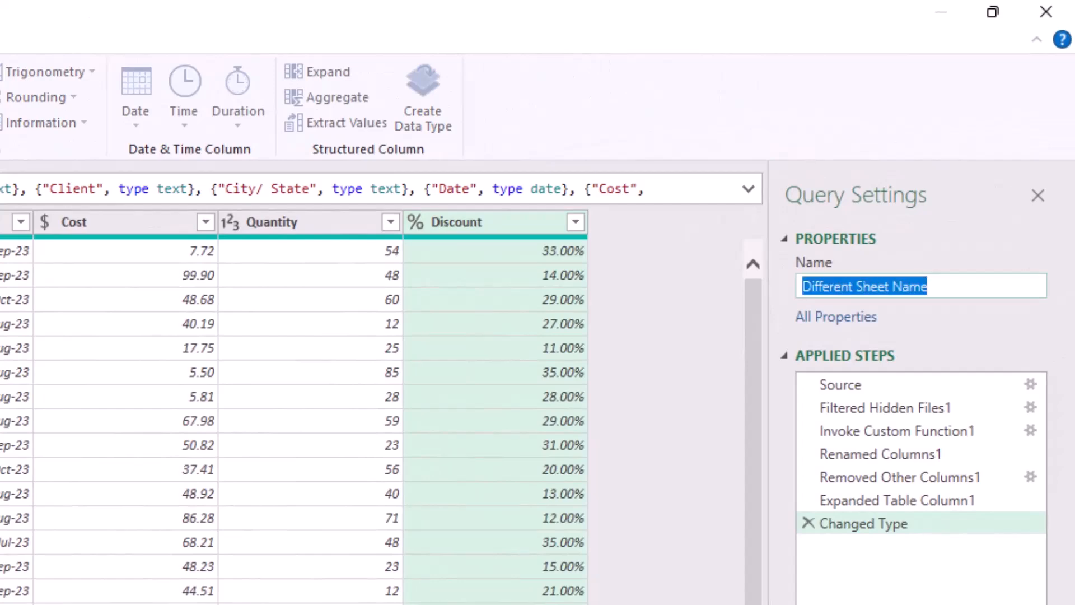
{"action": "type", "text": "Combined"}
{"action": "key", "text": "Return"}
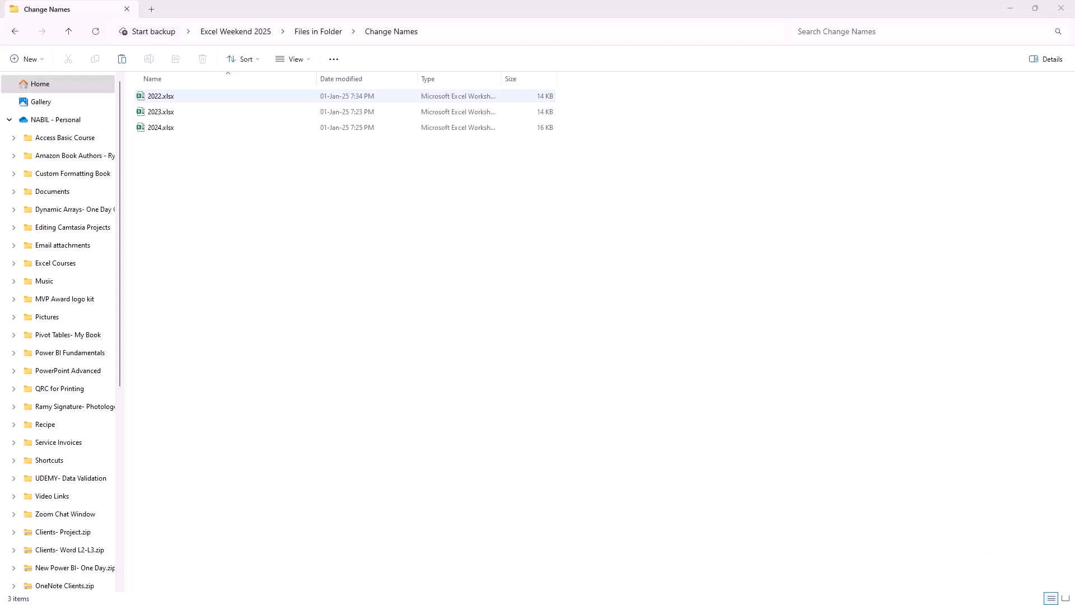
Open 2022.xlsx from the Change Names folder to view its data, and create a new blank workbook.
{"action": "double_click", "coordinate": [161, 96]}
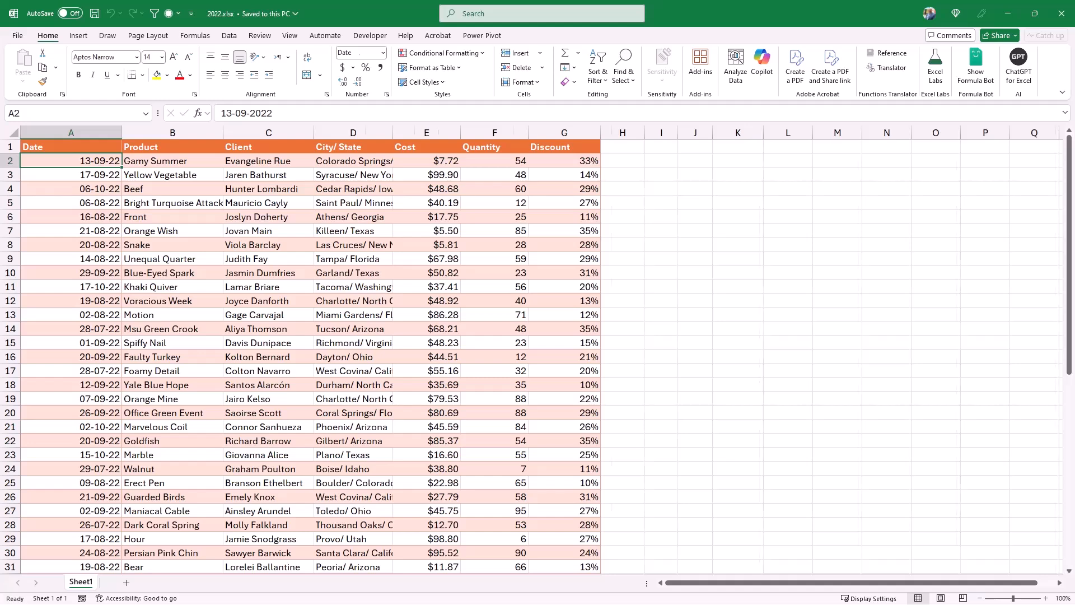
{"action": "key", "text": "ctrl+n"}
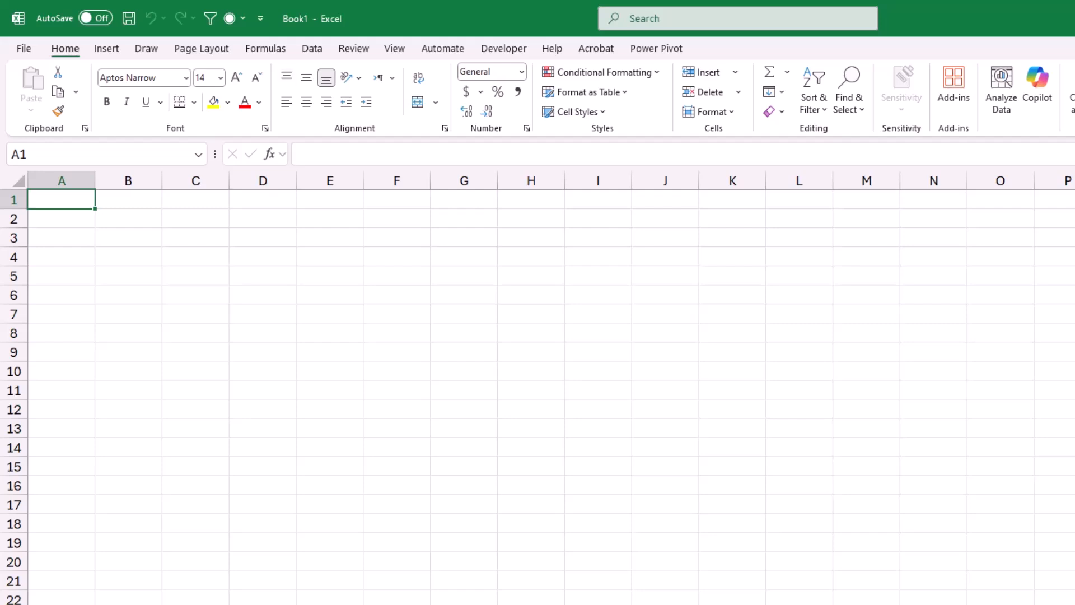
Get data from the Change Names folder inside Files in Folder and open its file list in Power Query Editor with Transform Data.
{"action": "left_click", "coordinate": [312, 49]}
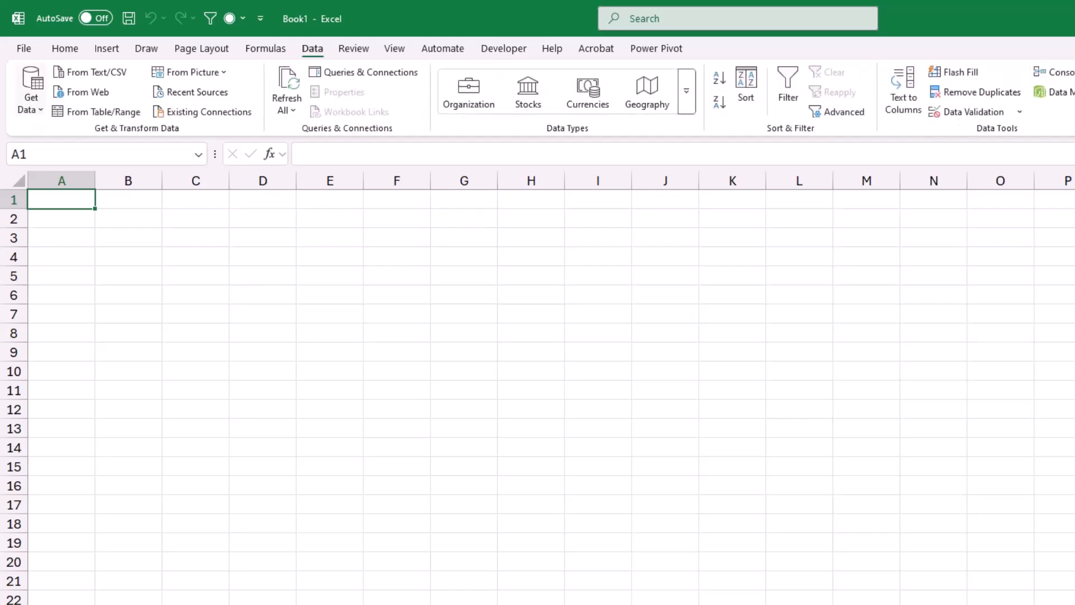
{"action": "left_click", "coordinate": [31, 90]}
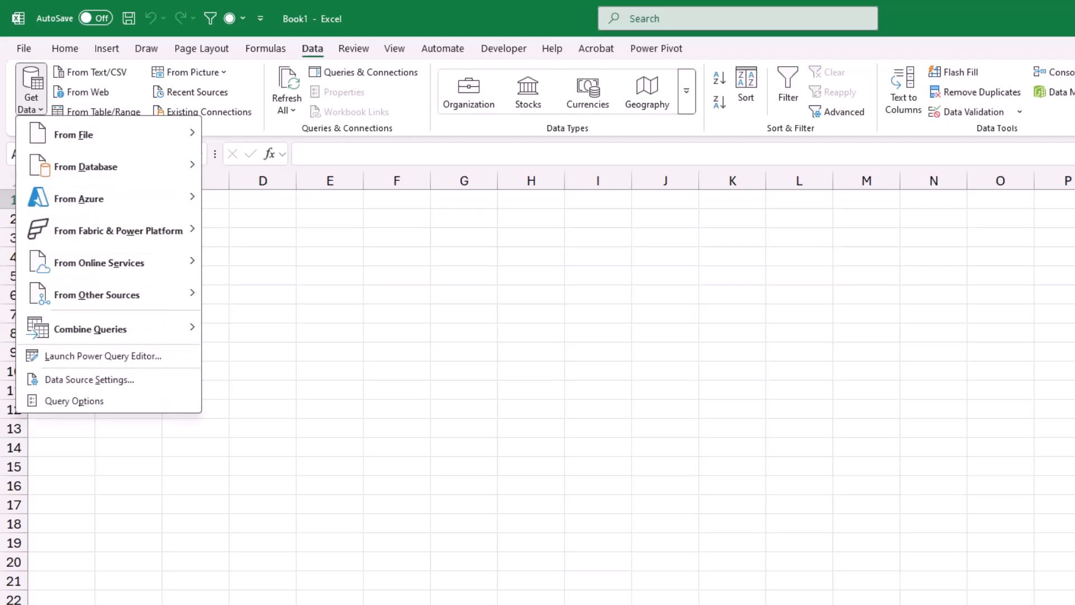
{"action": "mouse_move", "coordinate": [107, 135]}
{"action": "left_click", "coordinate": [265, 294]}
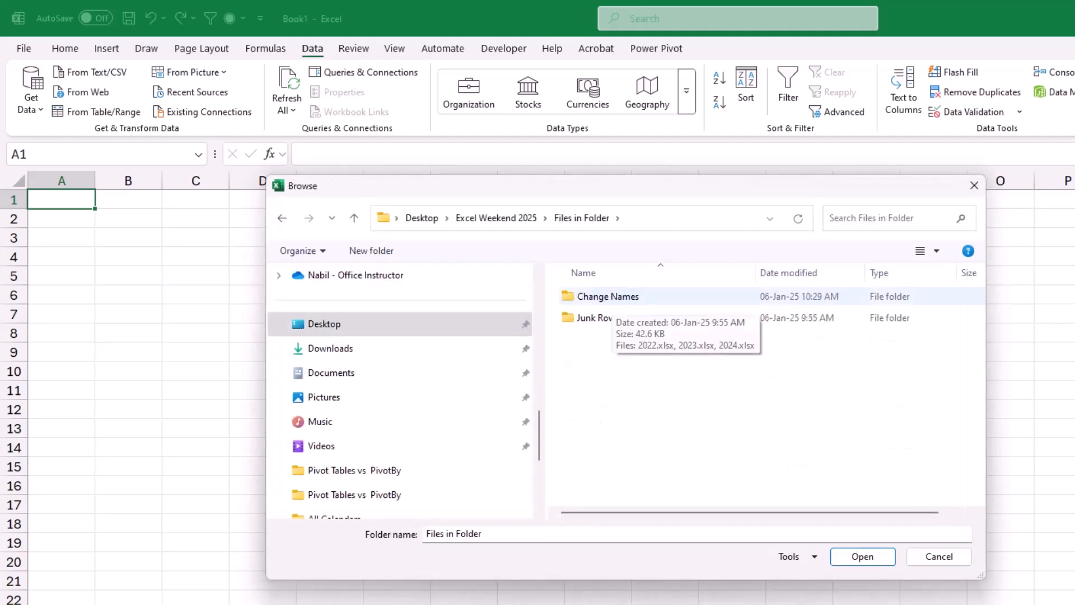
{"action": "double_click", "coordinate": [608, 296]}
{"action": "key", "text": "Return"}
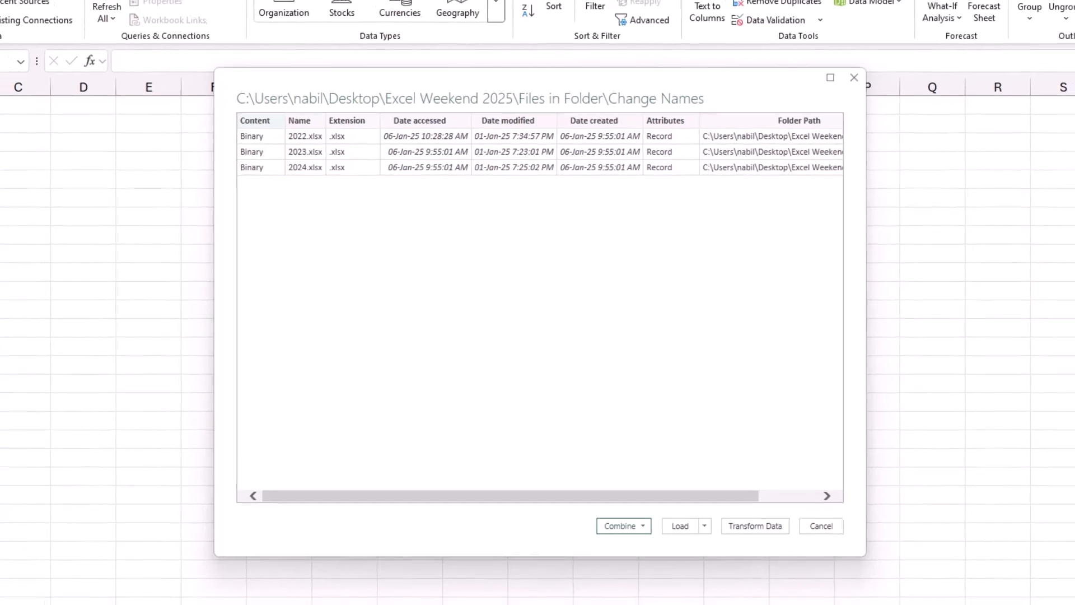
{"action": "left_click", "coordinate": [699, 464]}
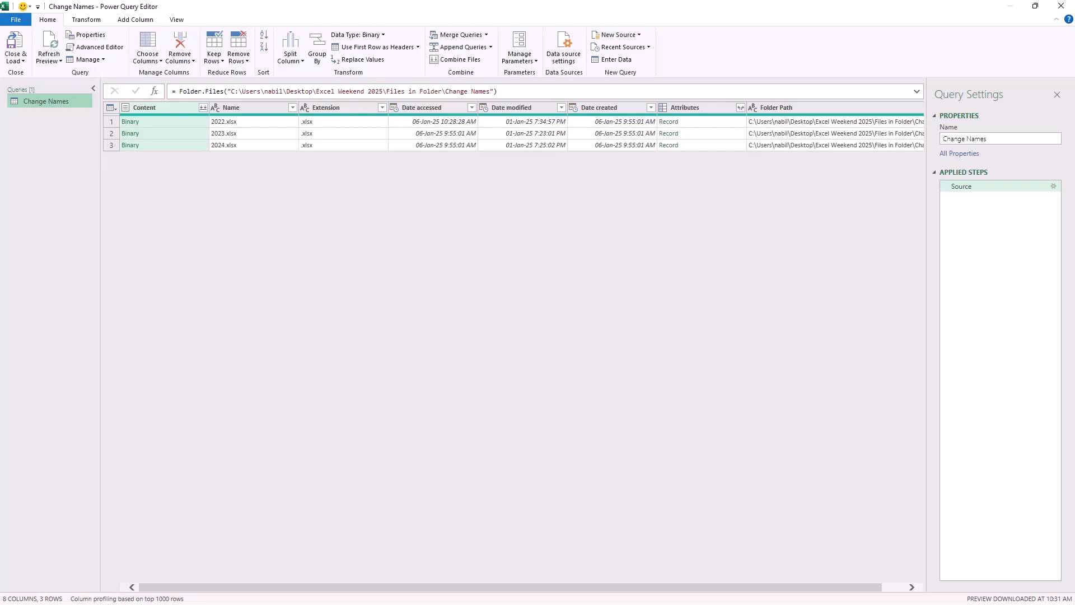
Add a custom step to the Change Names query and start its formula as = Table.TransformColumns(Source,.
{"action": "left_click", "coordinate": [170, 122]}
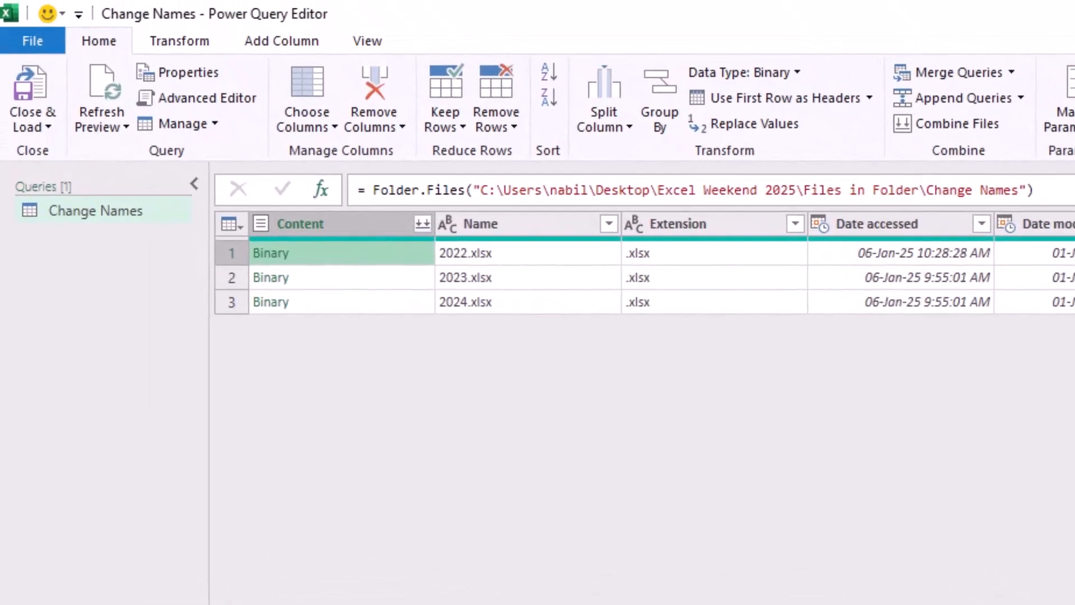
{"action": "left_click", "coordinate": [321, 190]}
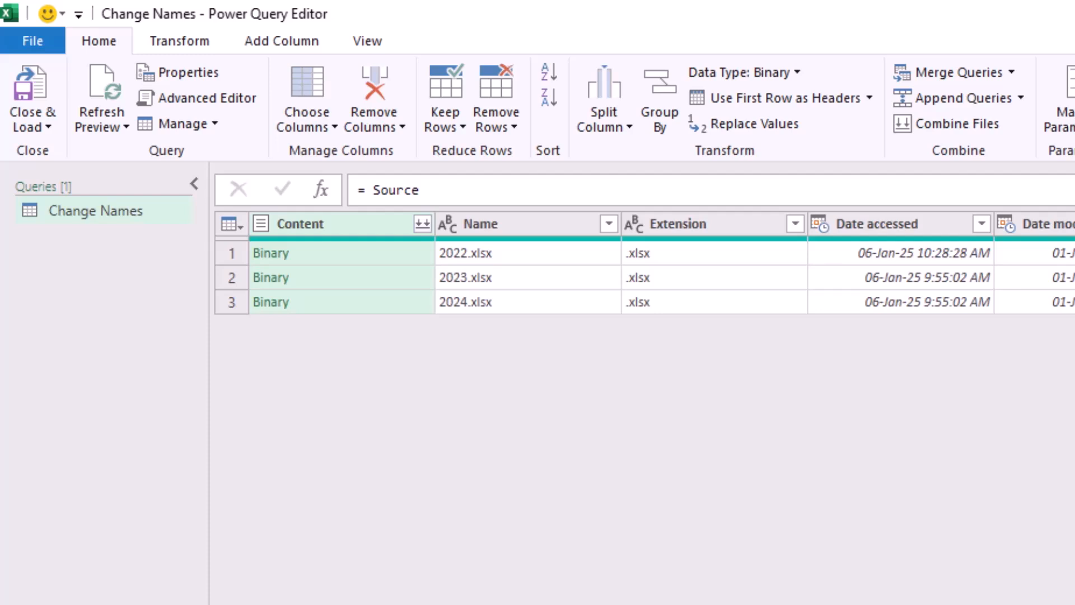
{"action": "left_click", "coordinate": [373, 190]}
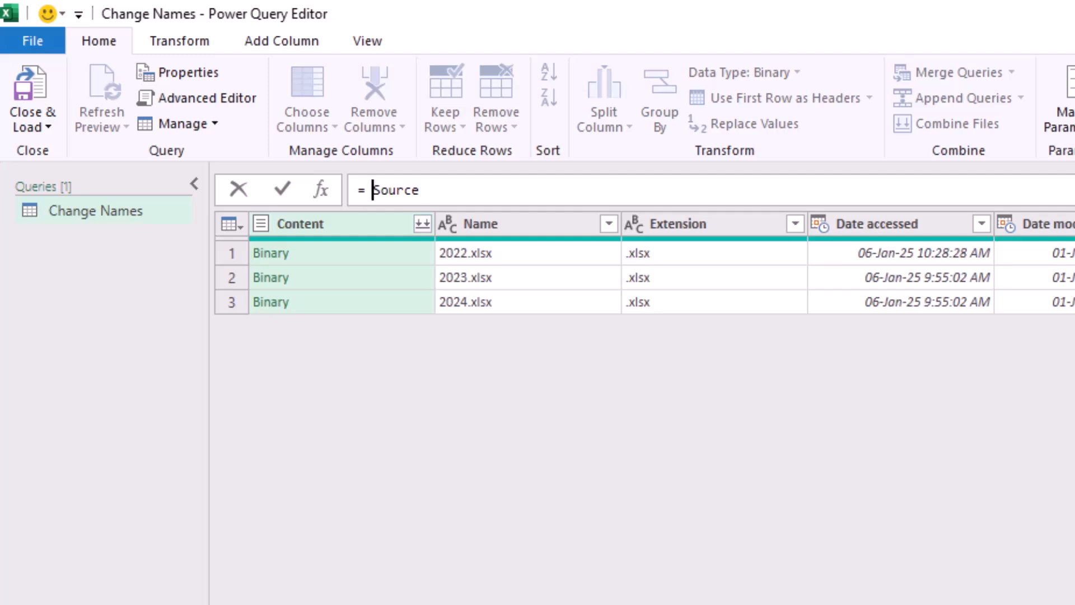
{"action": "type", "text": "Table.TransformColumns("}
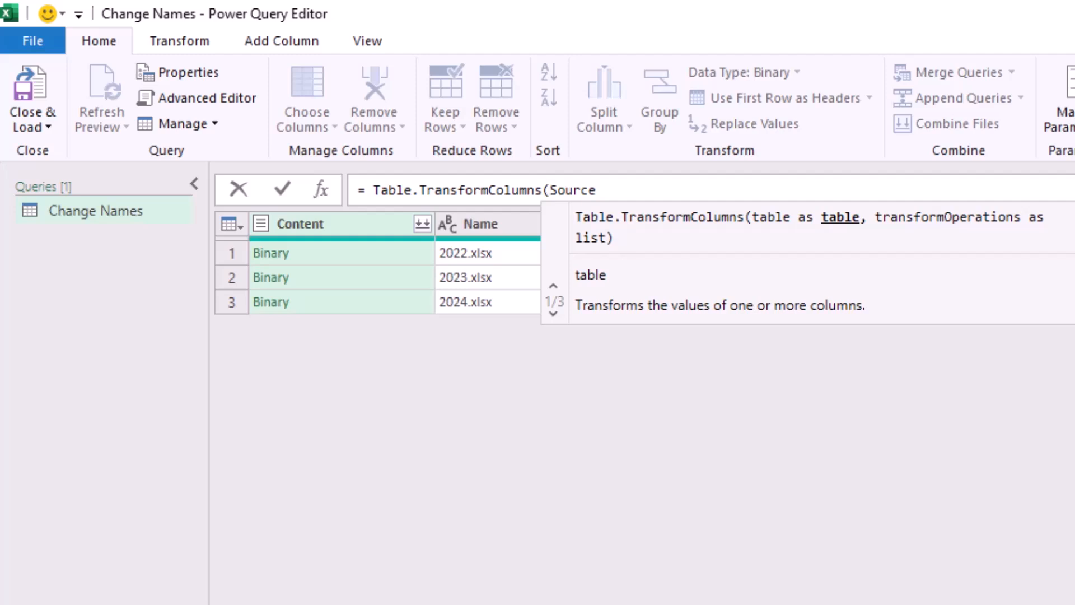
{"action": "left_click", "coordinate": [597, 190]}
{"action": "type", "text": ","}
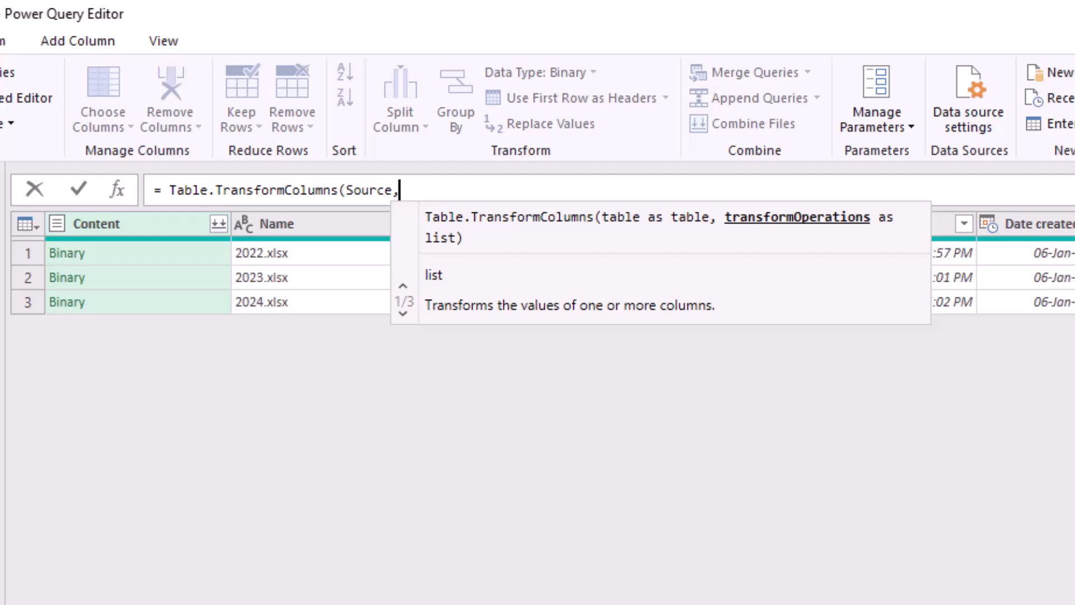
Continue the Table.TransformColumns formula with a transform operation for the Content column: {"Content",each.
{"action": "type", "text": "{"}
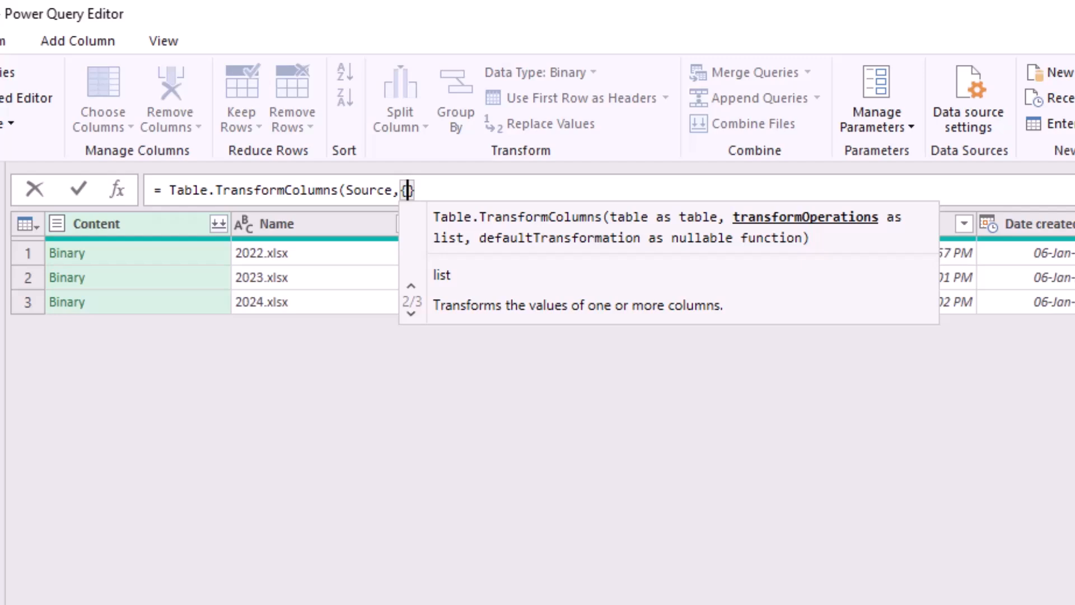
{"action": "type", "text": "\"Content\""}
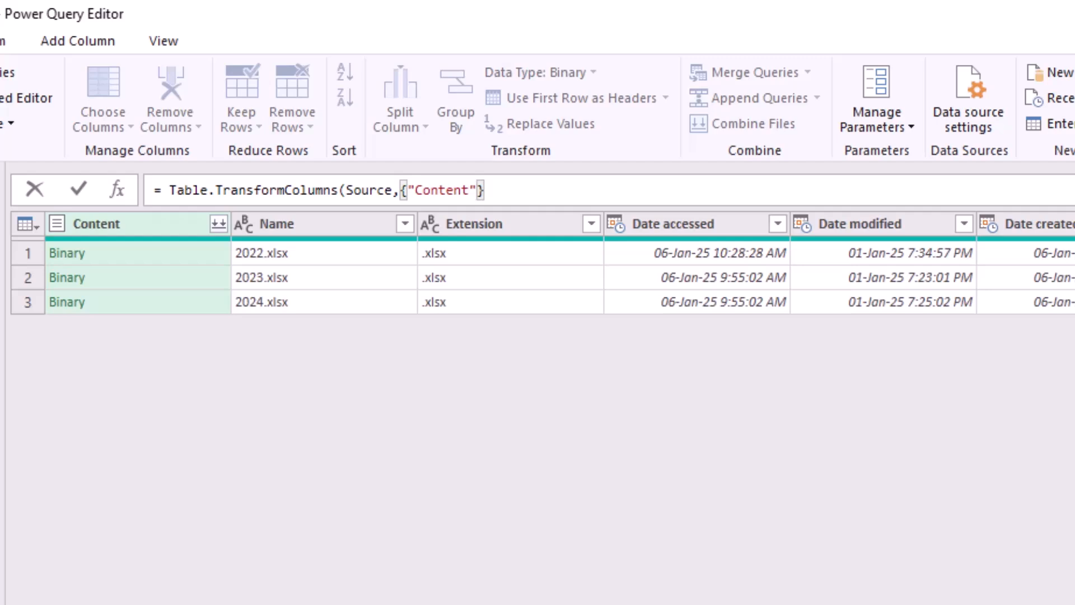
{"action": "type", "text": ","}
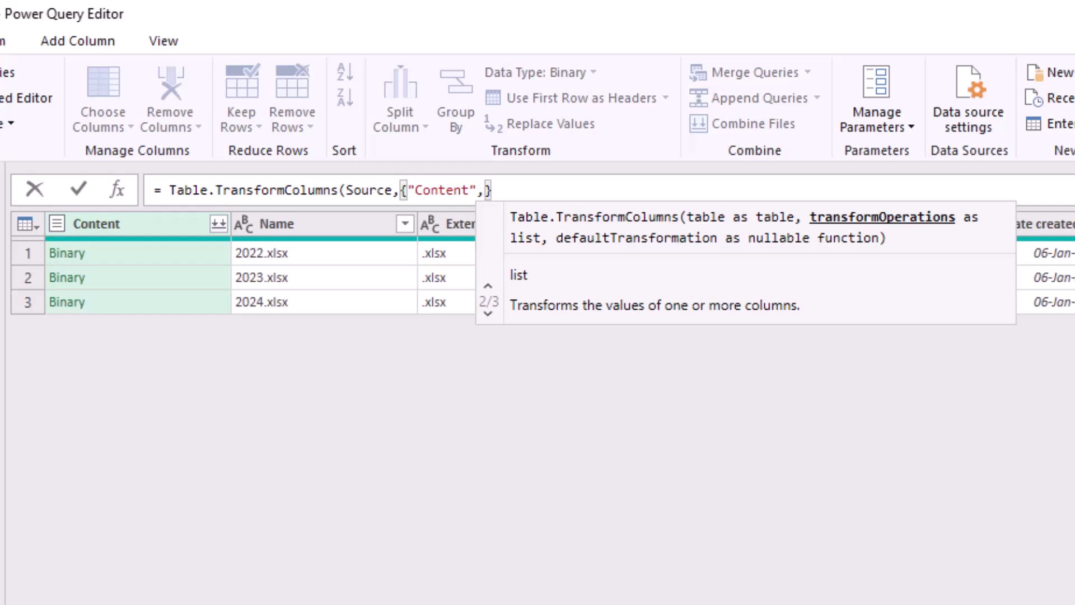
{"action": "type", "text": "each"}
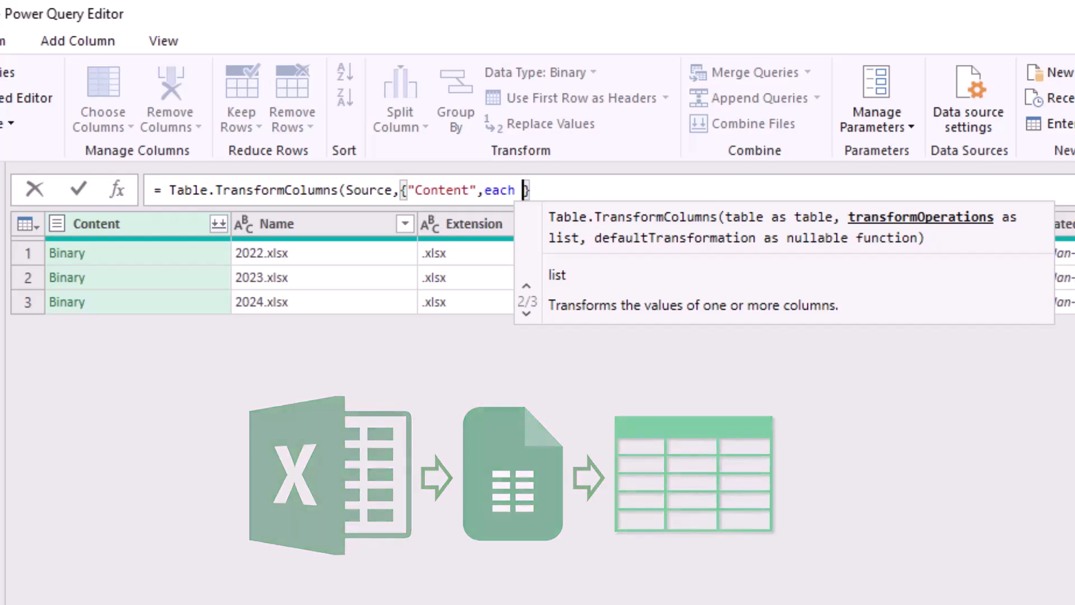
Complete the Content transformation with Excel.Workbook(_,true)}) so headers are used, and apply the custom step.
{"action": "type", "text": "Excel.Workbook("}
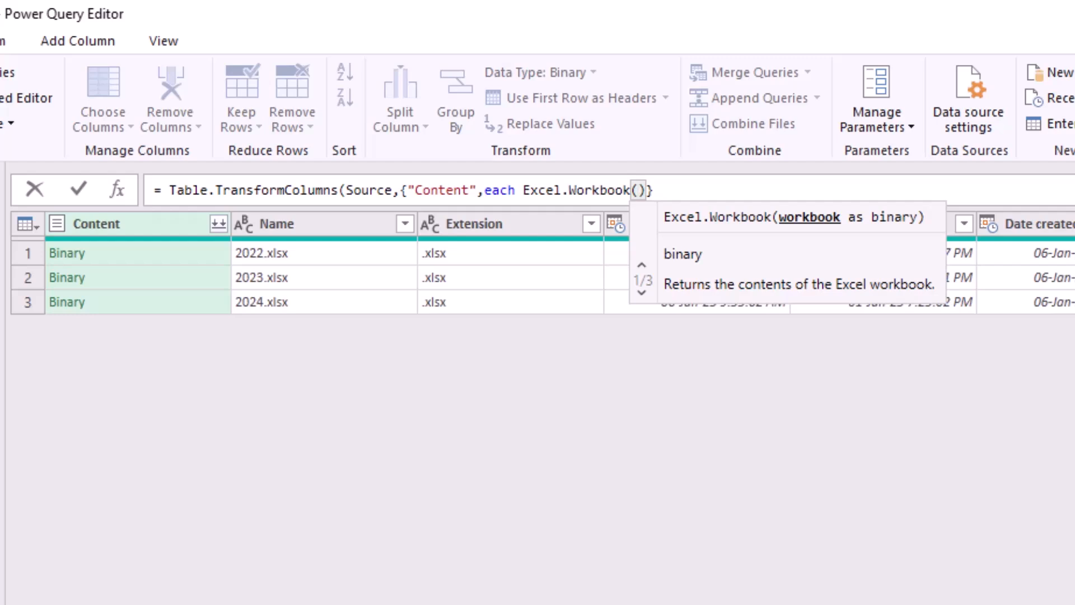
{"action": "type", "text": "_"}
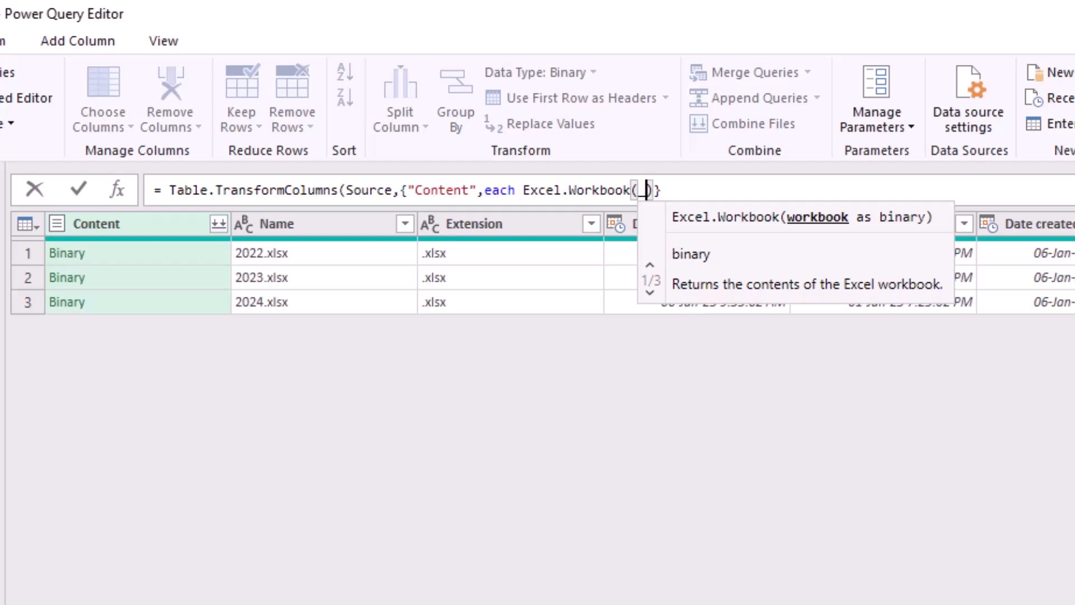
{"action": "type", "text": ","}
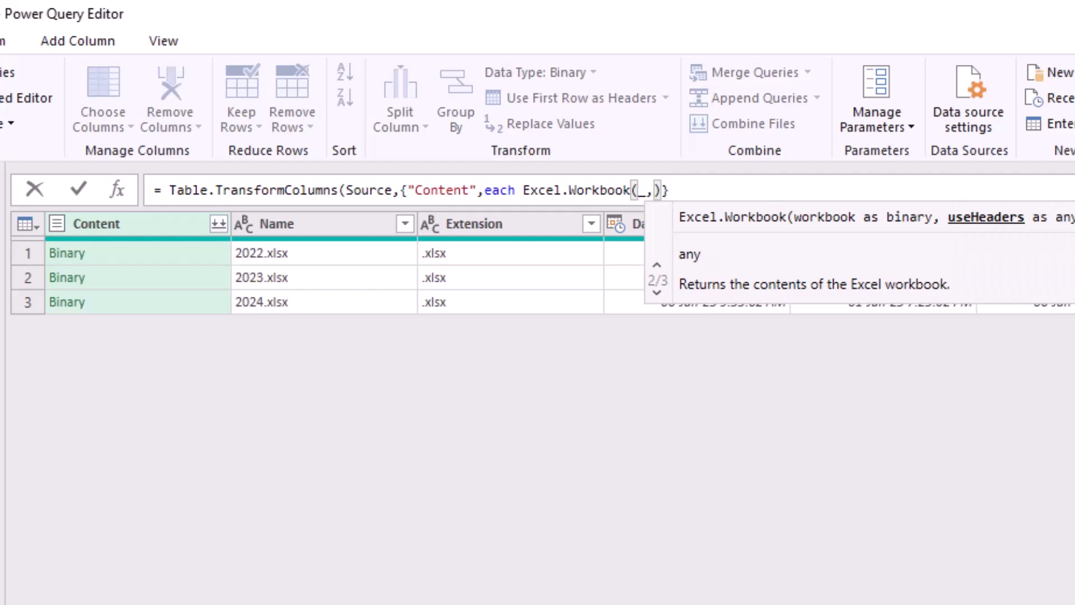
{"action": "type", "text": "tr"}
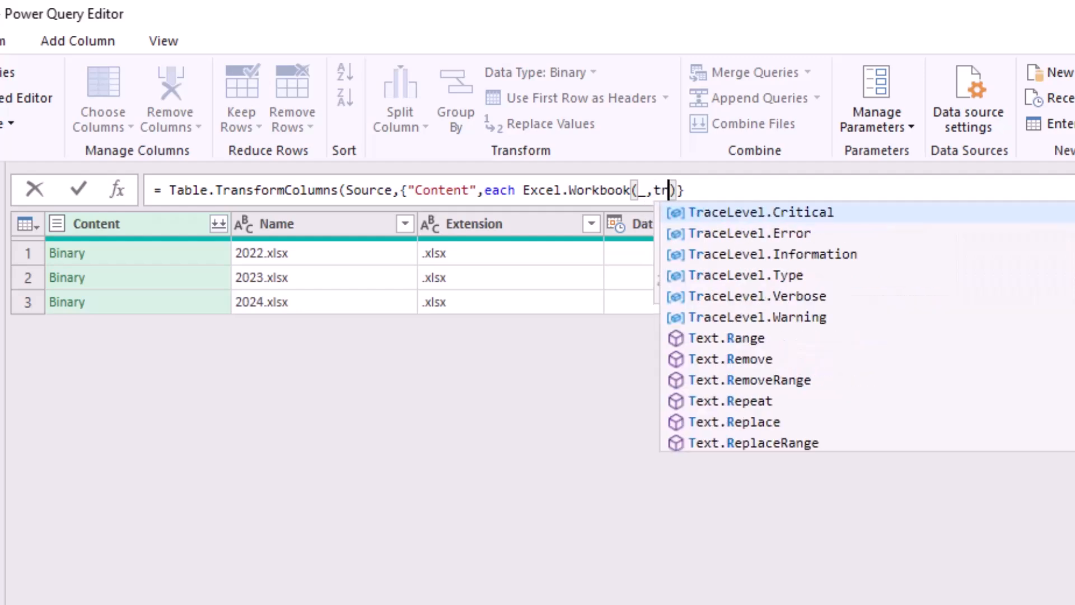
{"action": "type", "text": "ue"}
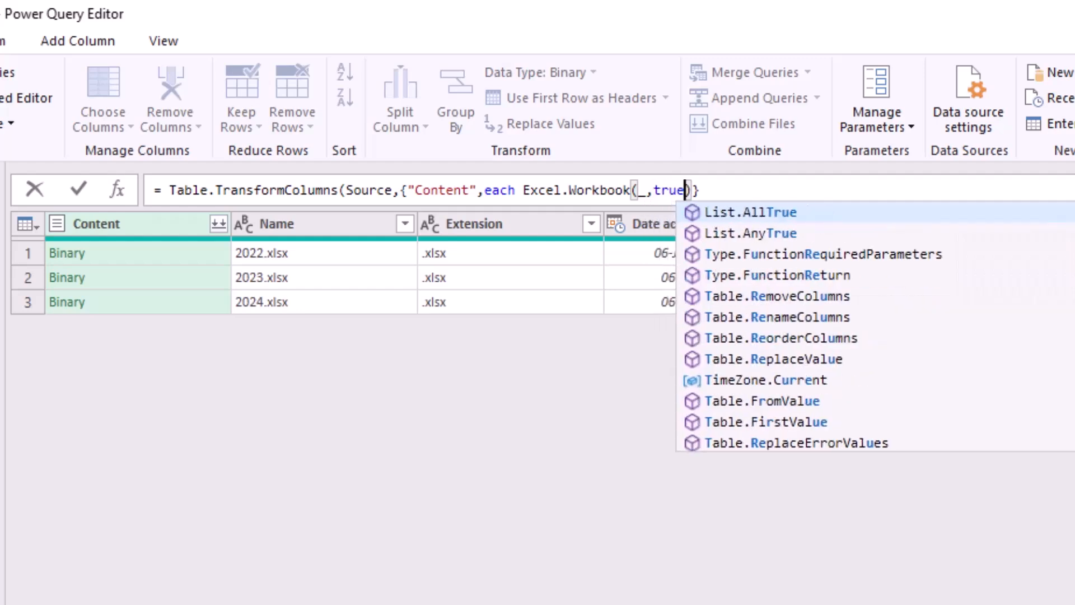
{"action": "key", "text": "Right"}
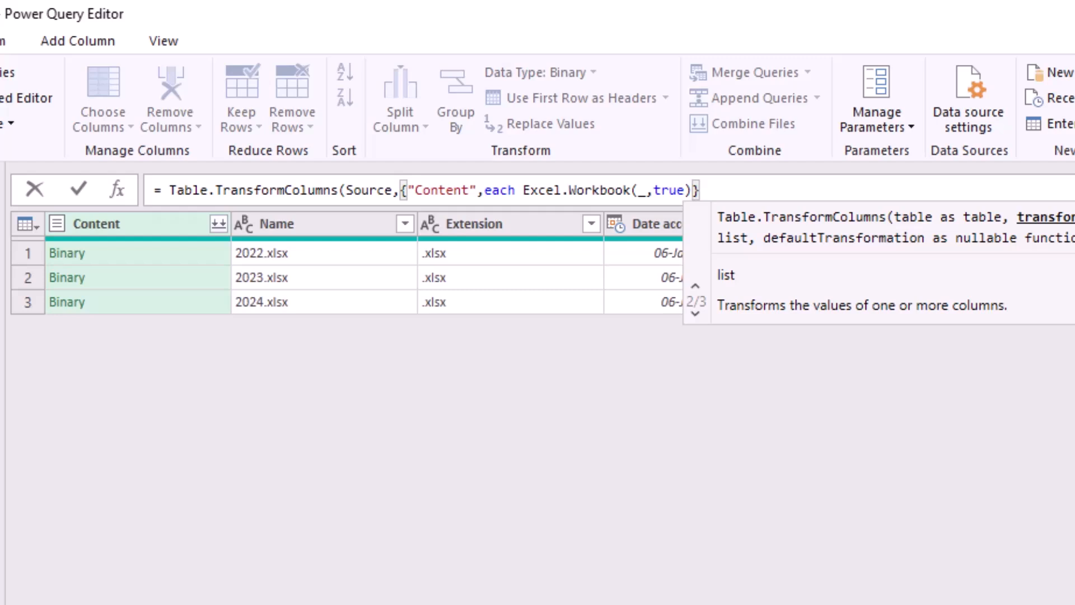
{"action": "key", "text": "Right"}
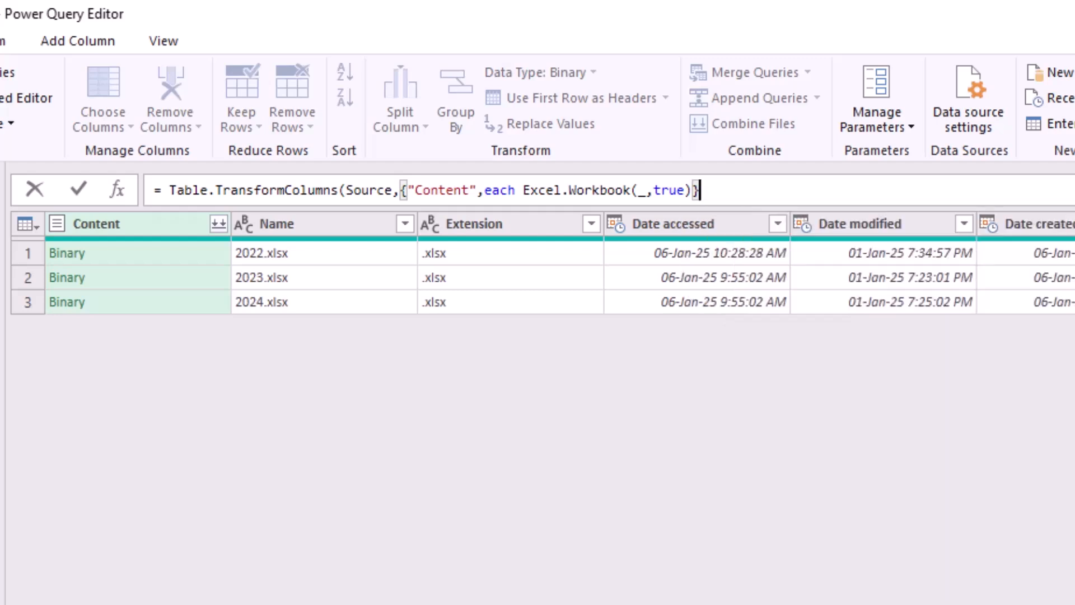
{"action": "type", "text": ")"}
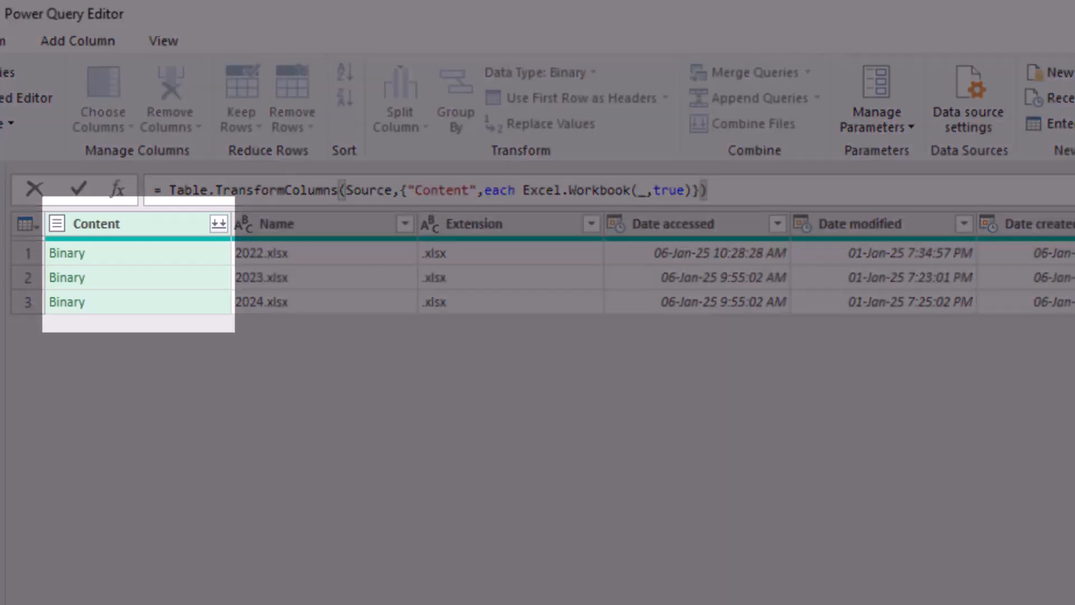
{"action": "key", "text": "Return"}
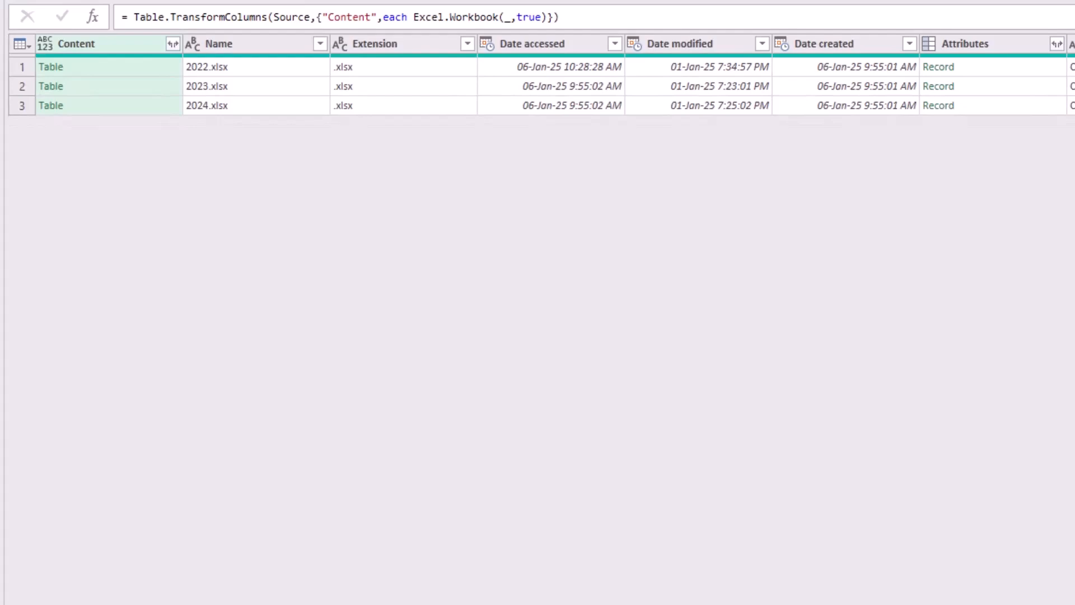
Preview each file's table in the Content column, and expand the column to Data only, without the original column name as prefix.
{"action": "left_click", "coordinate": [114, 67]}
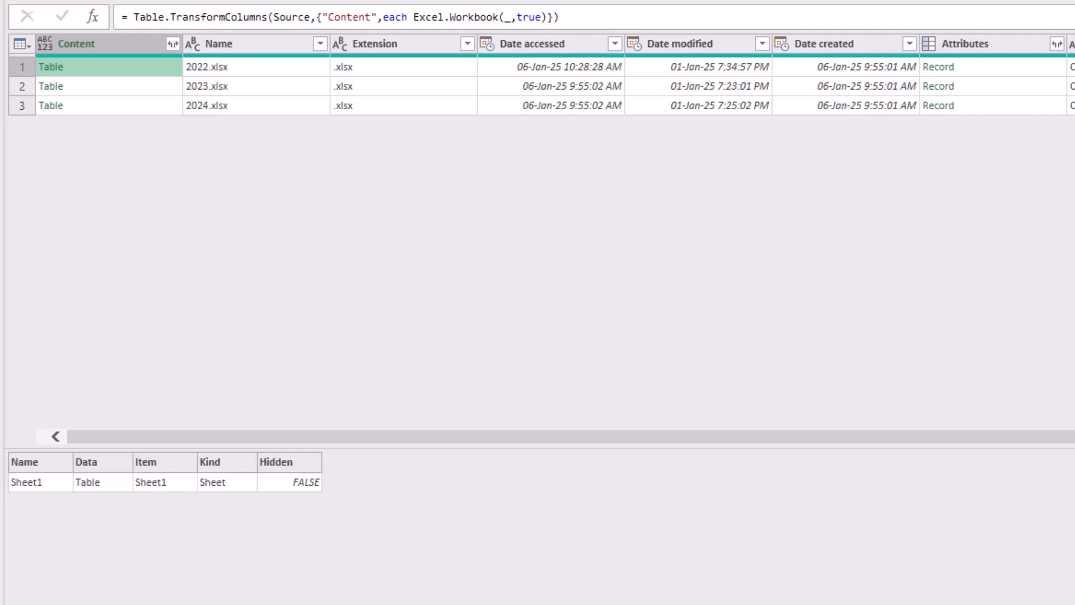
{"action": "left_click", "coordinate": [115, 86]}
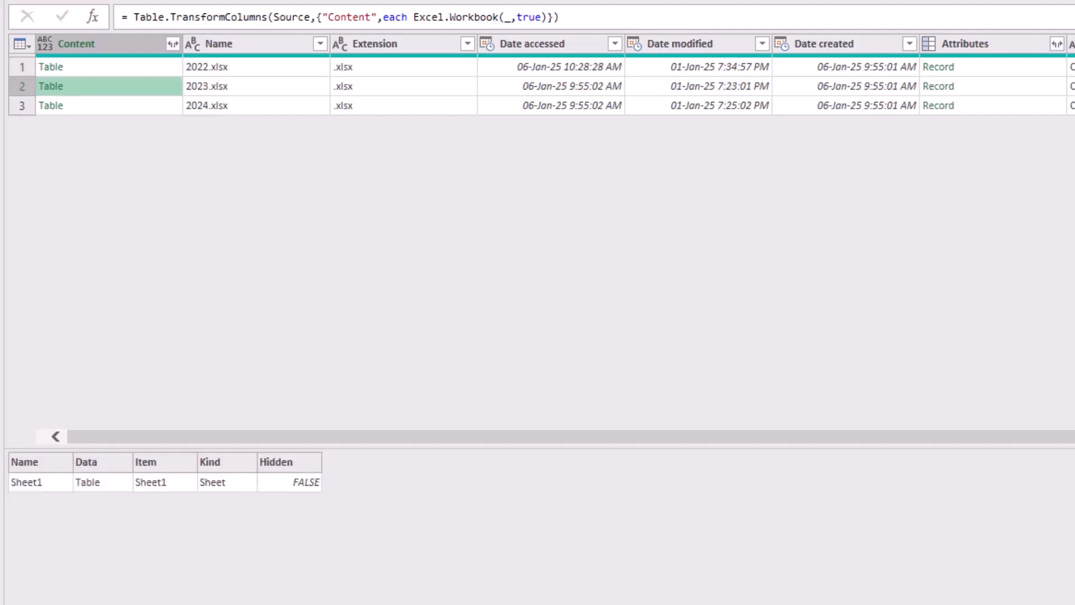
{"action": "left_click", "coordinate": [115, 105]}
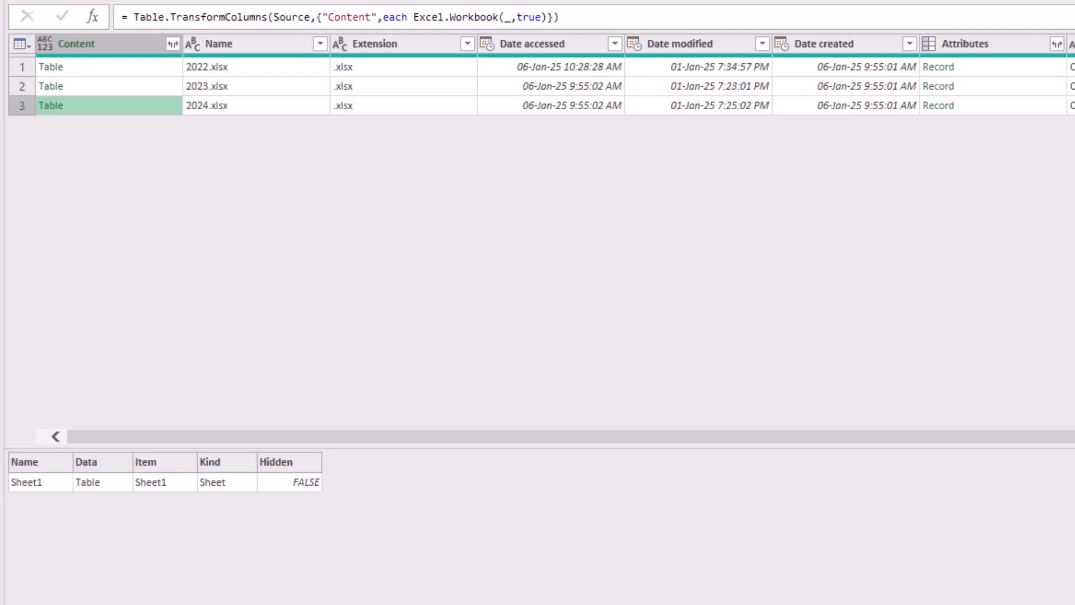
{"action": "left_click", "coordinate": [109, 45]}
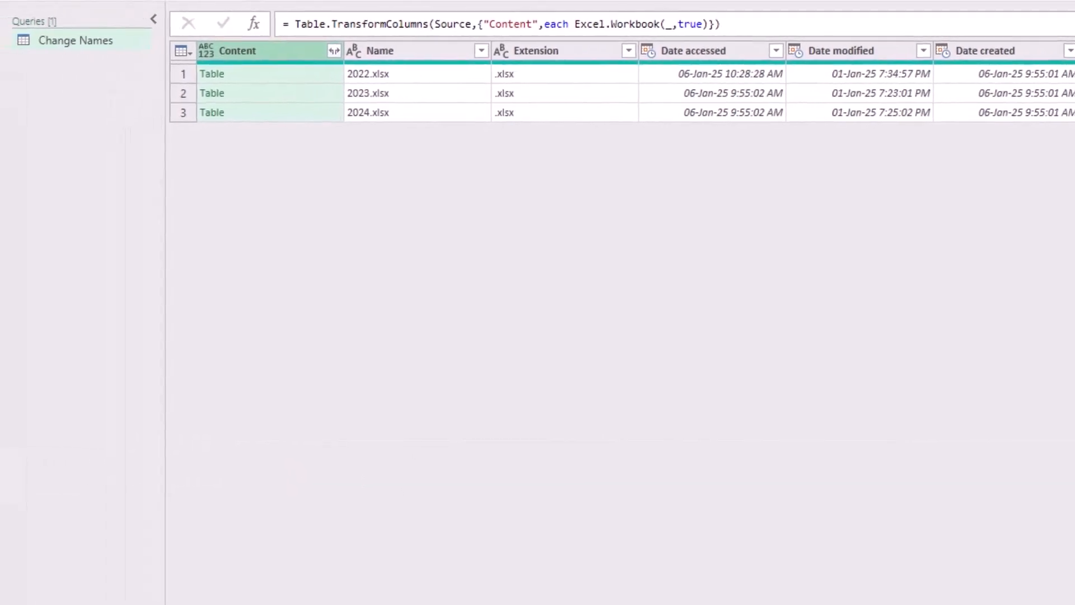
{"action": "left_click", "coordinate": [334, 51]}
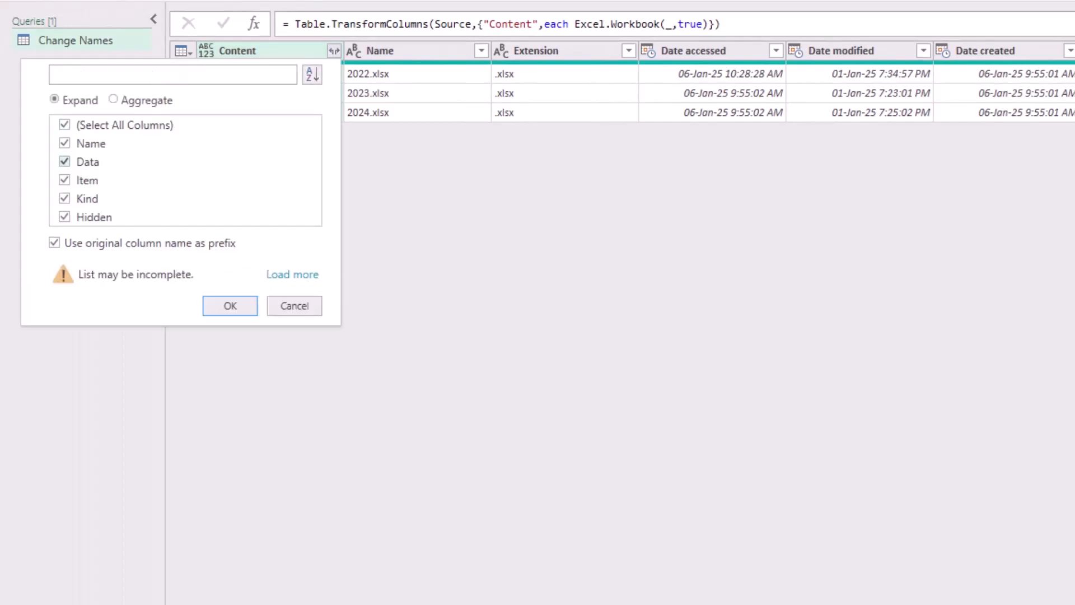
{"action": "left_click", "coordinate": [66, 126]}
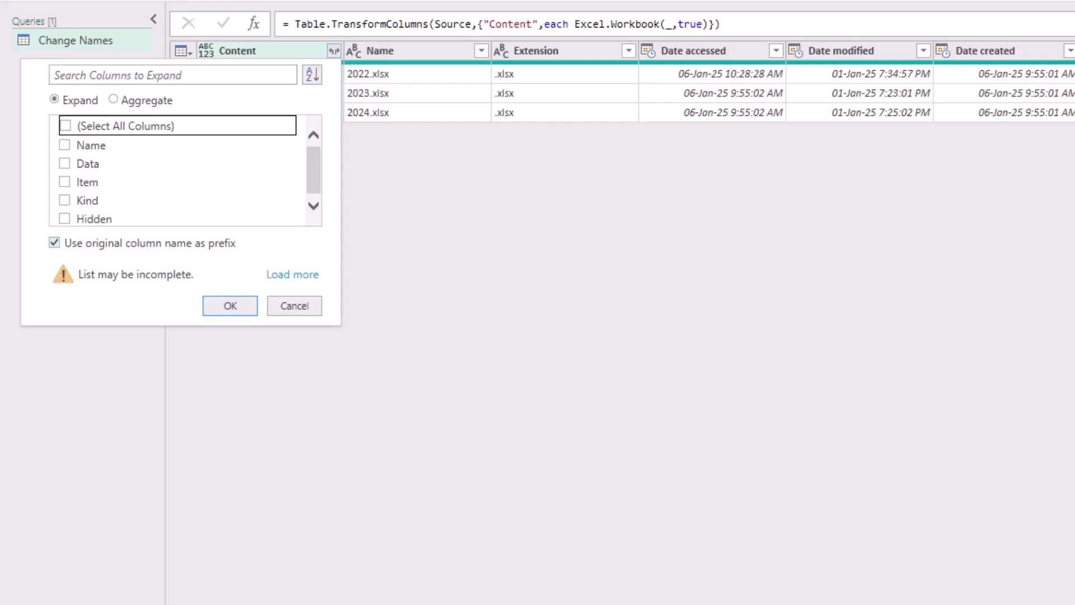
{"action": "left_click", "coordinate": [54, 243]}
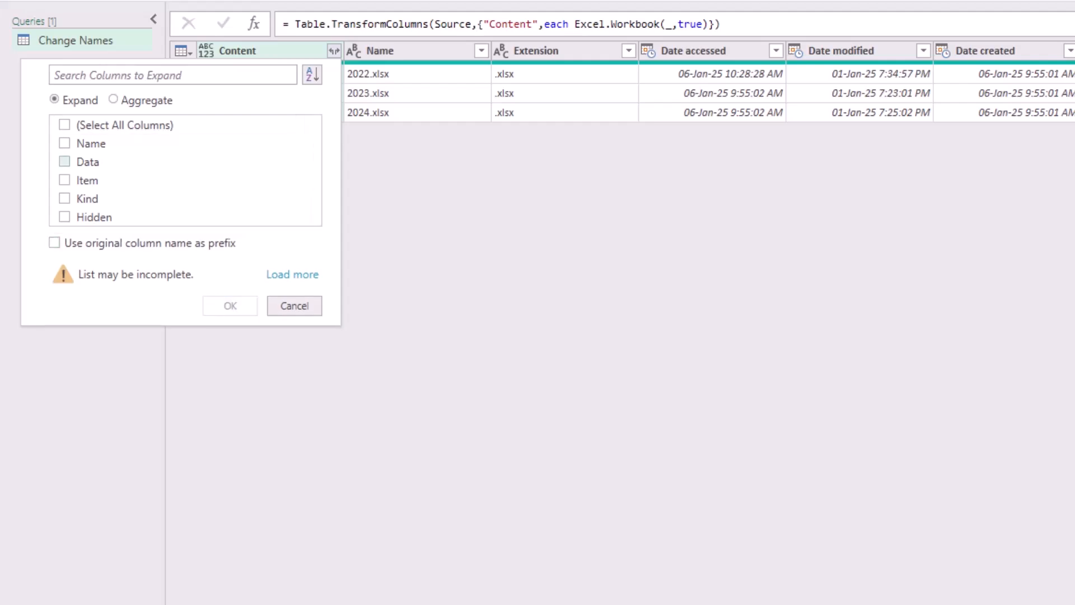
{"action": "left_click", "coordinate": [64, 161]}
{"action": "key", "text": "Return"}
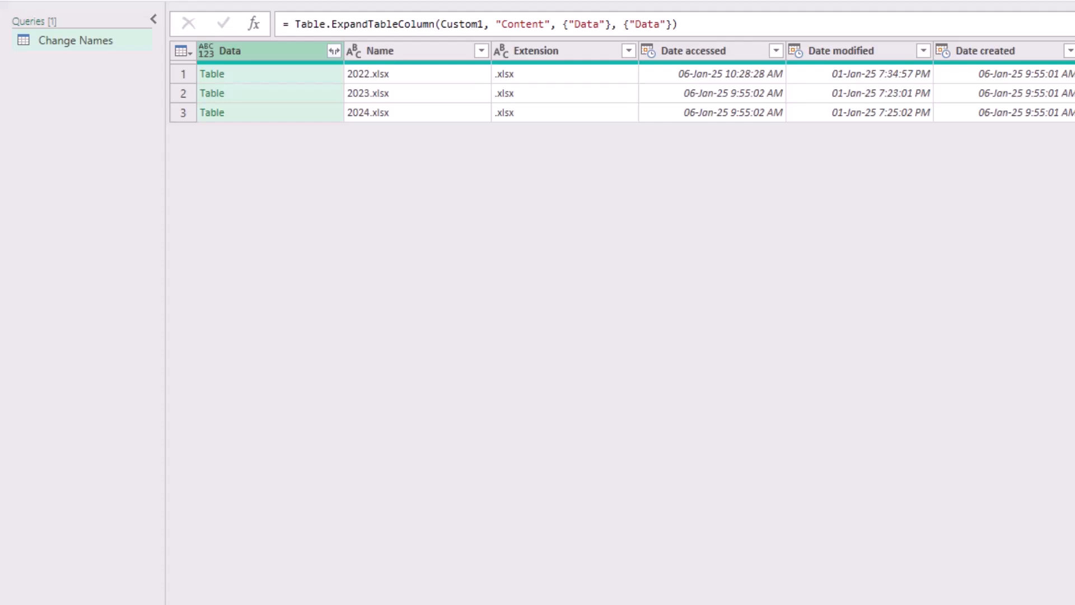
Preview the nested Data tables of the 2022, 2023 and 2024 files, and drill down into the Data column.
{"action": "left_click", "coordinate": [271, 74]}
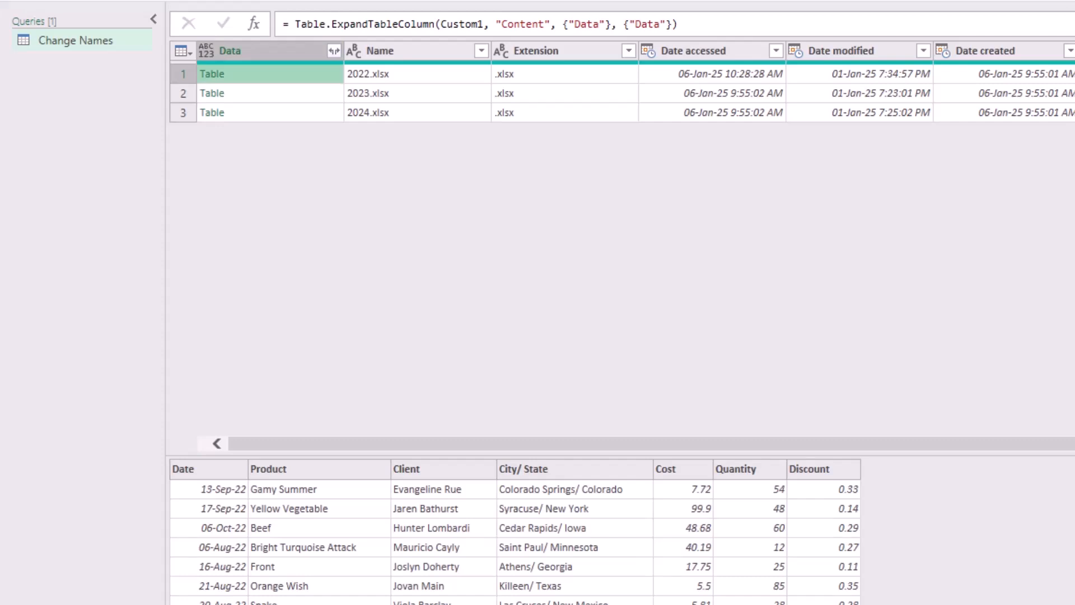
{"action": "left_click", "coordinate": [271, 94]}
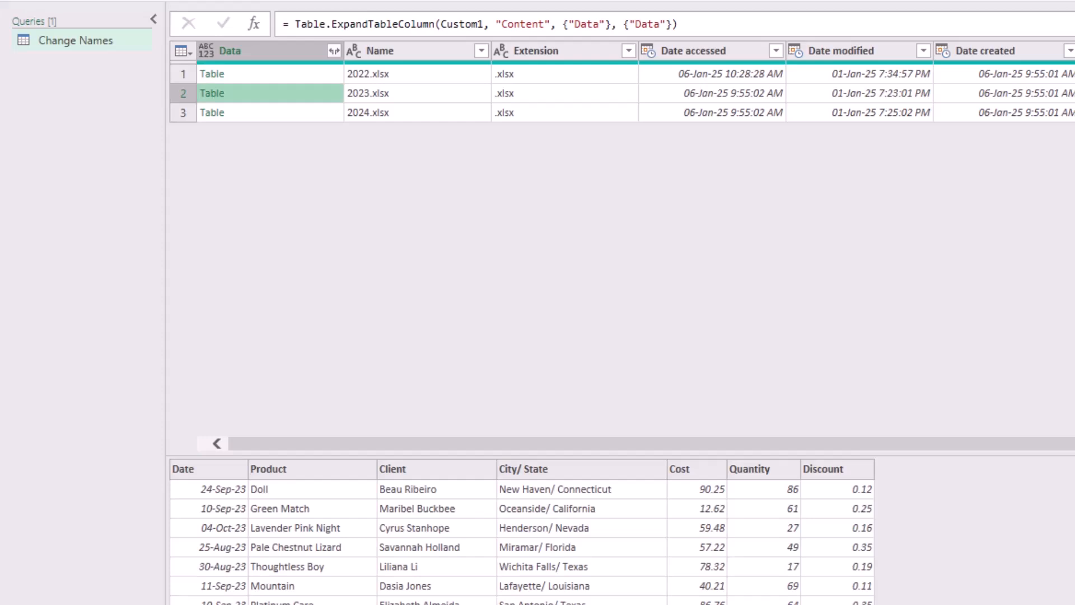
{"action": "left_click", "coordinate": [270, 113]}
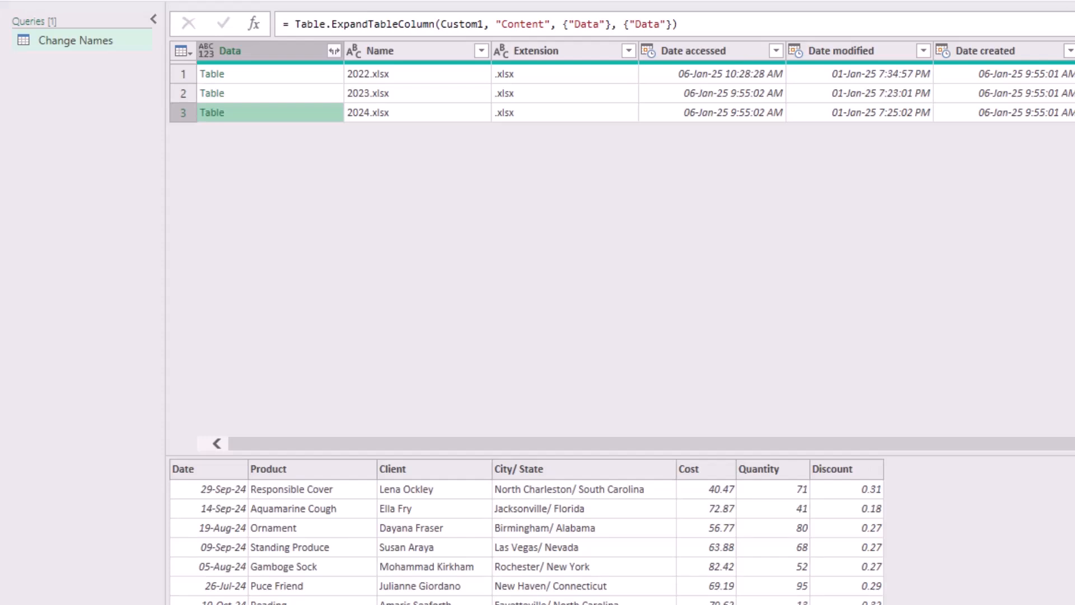
{"action": "left_click", "coordinate": [271, 74]}
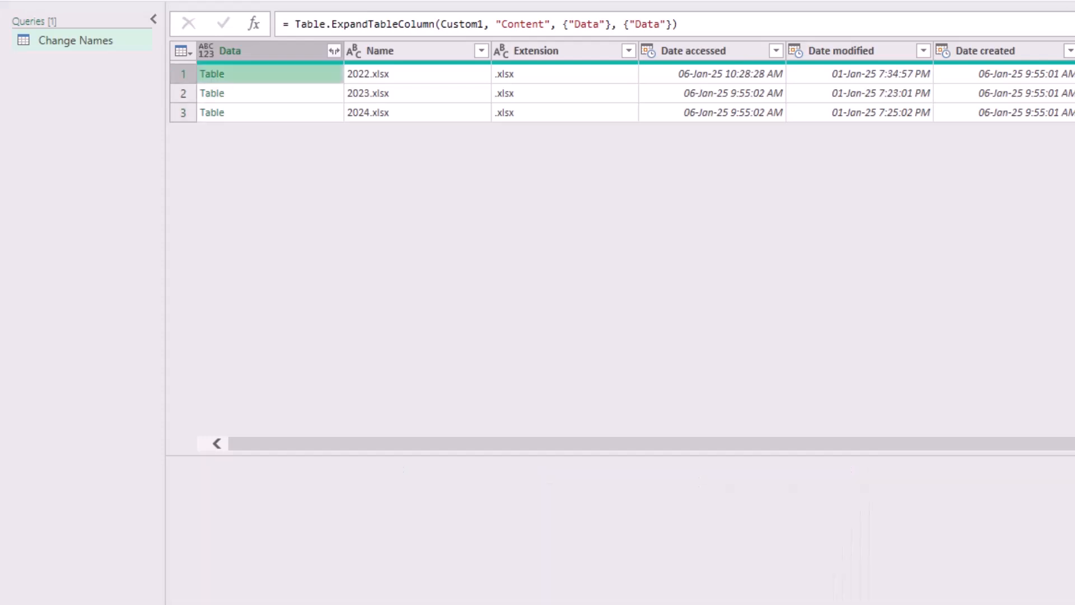
{"action": "left_click", "coordinate": [270, 93]}
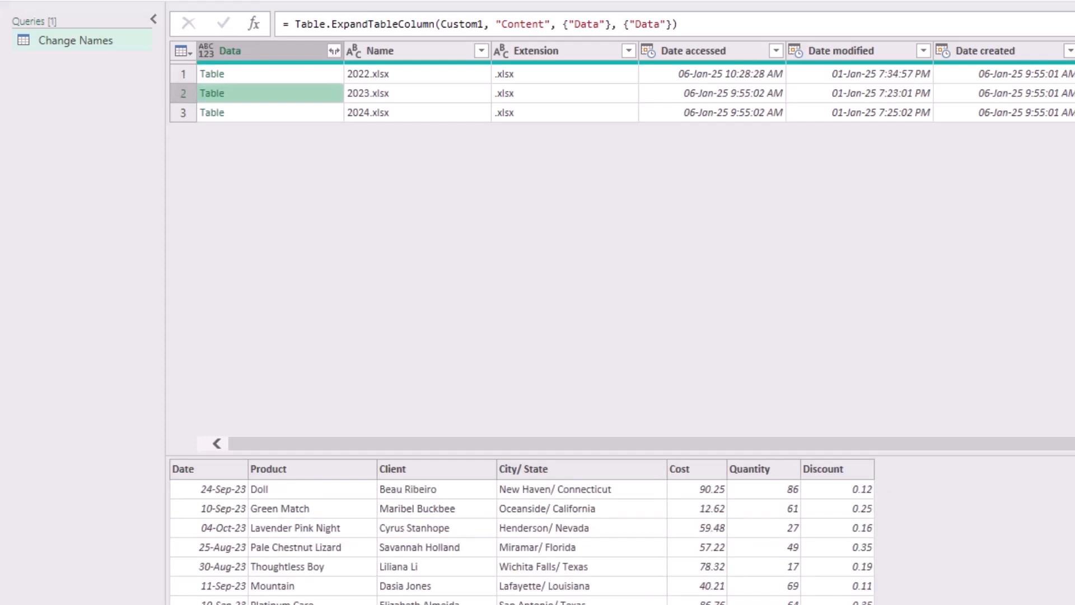
{"action": "left_click", "coordinate": [271, 112]}
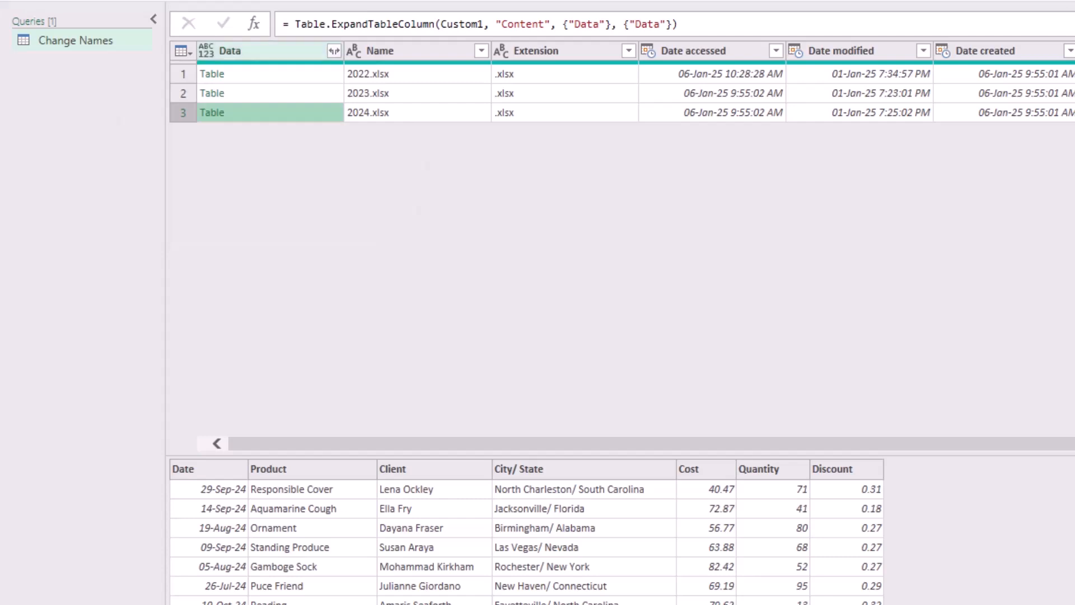
{"action": "right_click", "coordinate": [263, 52]}
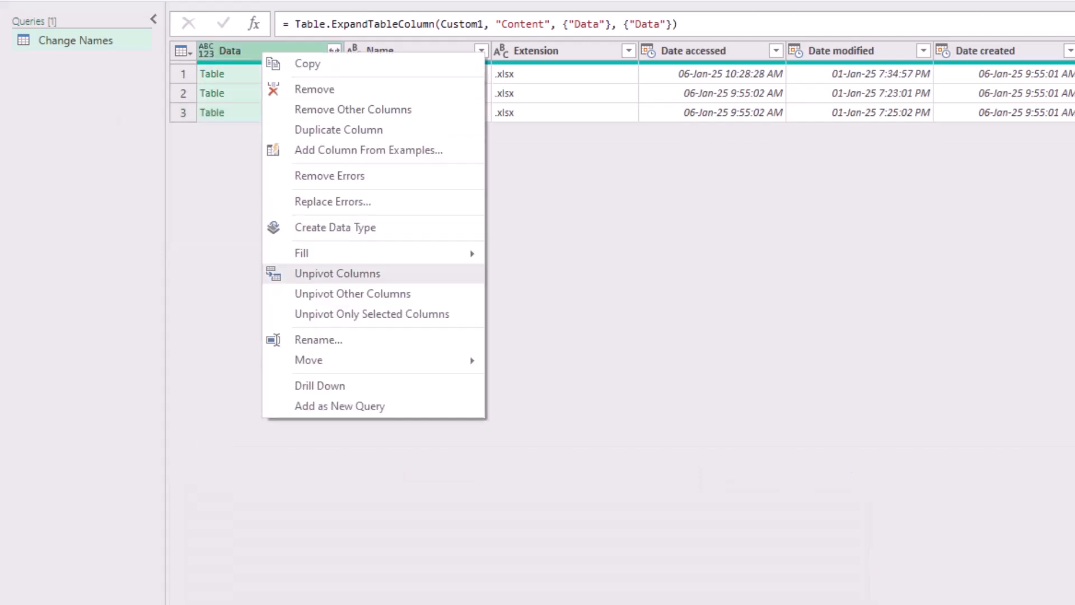
{"action": "left_click", "coordinate": [320, 385]}
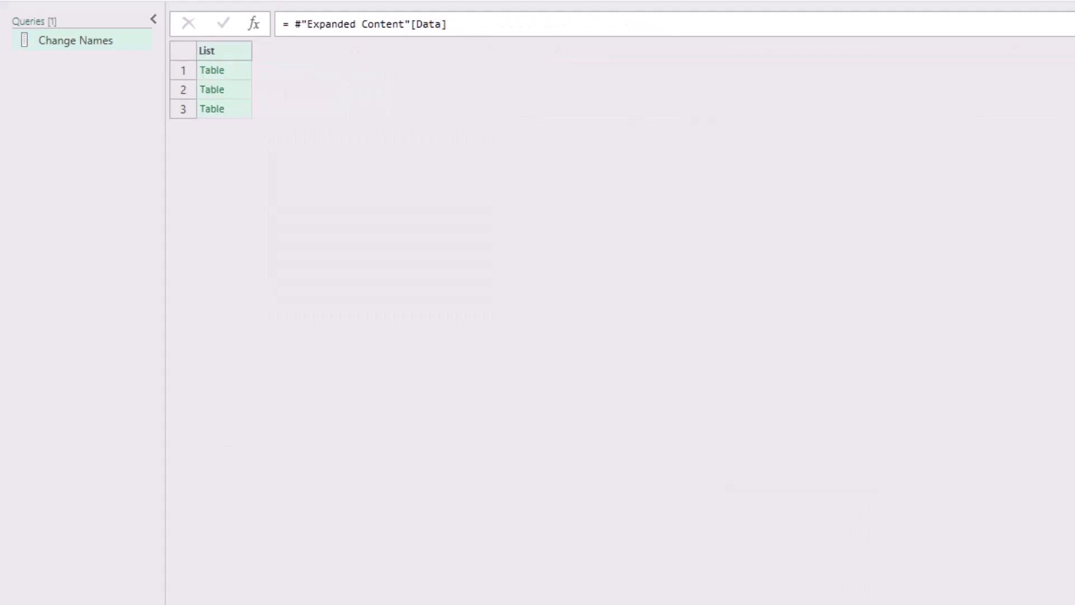
Preview the first table in the list, and wrap the step's formula as = Table.Combine(#"Expanded Content"[Data]) to append all tables.
{"action": "left_click", "coordinate": [239, 71]}
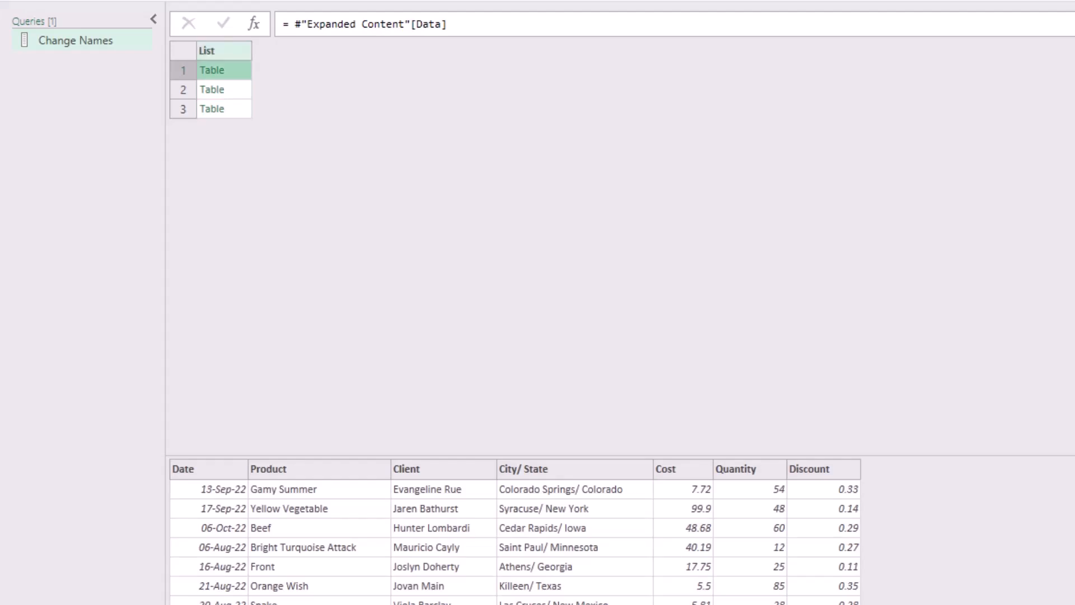
{"action": "left_click", "coordinate": [224, 51]}
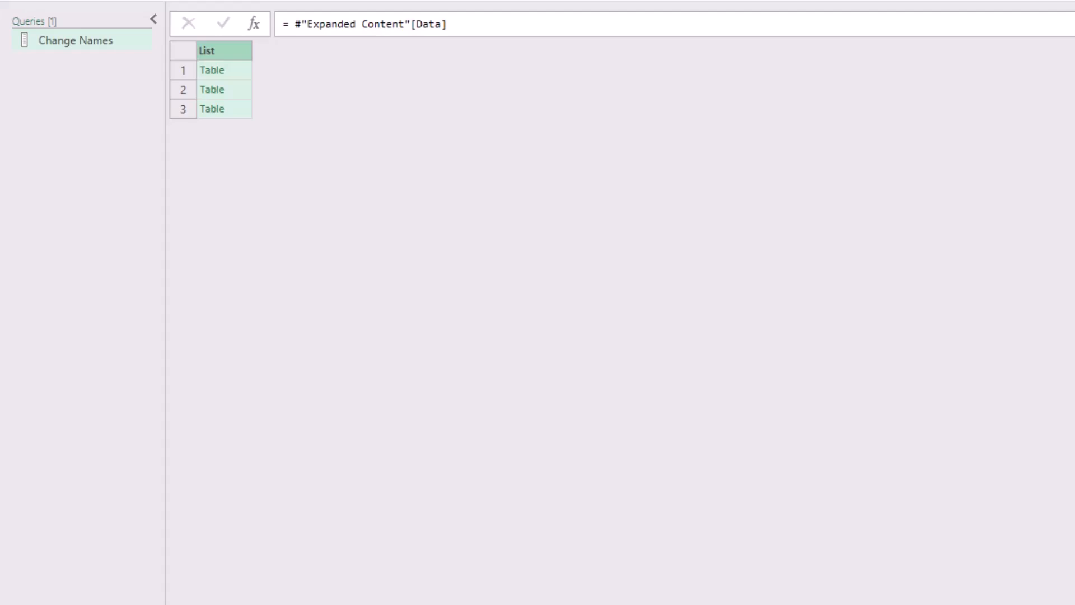
{"action": "left_click", "coordinate": [295, 24]}
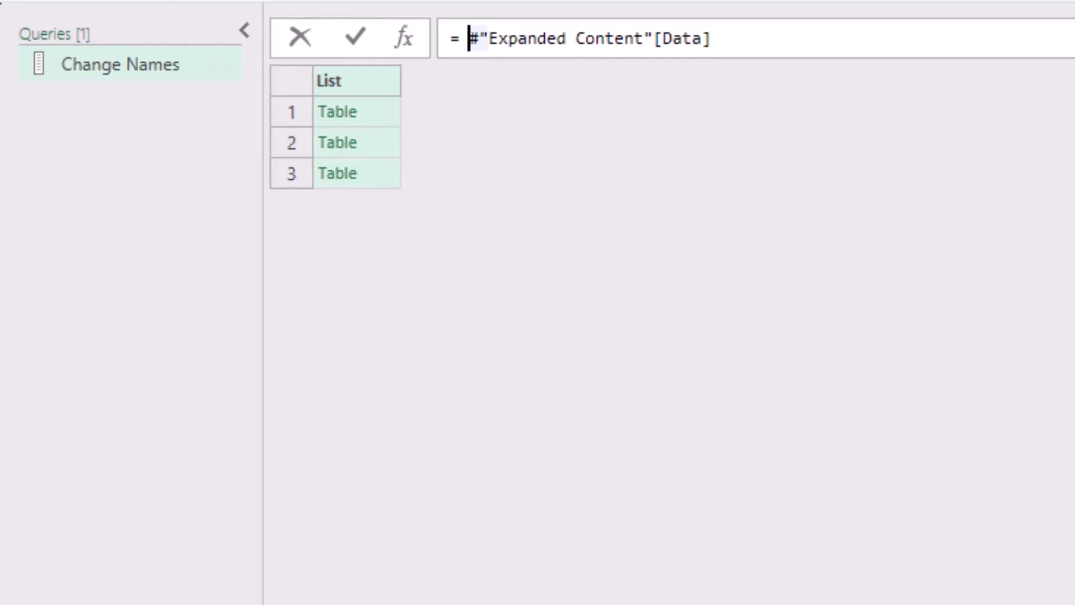
{"action": "type", "text": "Table.Combine("}
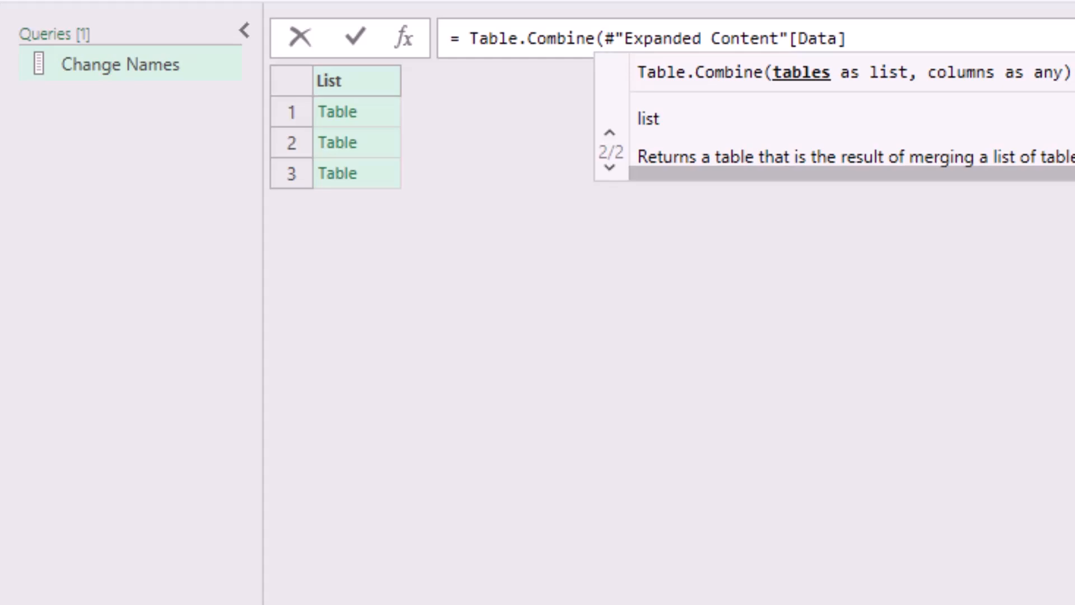
{"action": "key", "text": "End"}
{"action": "type", "text": ")"}
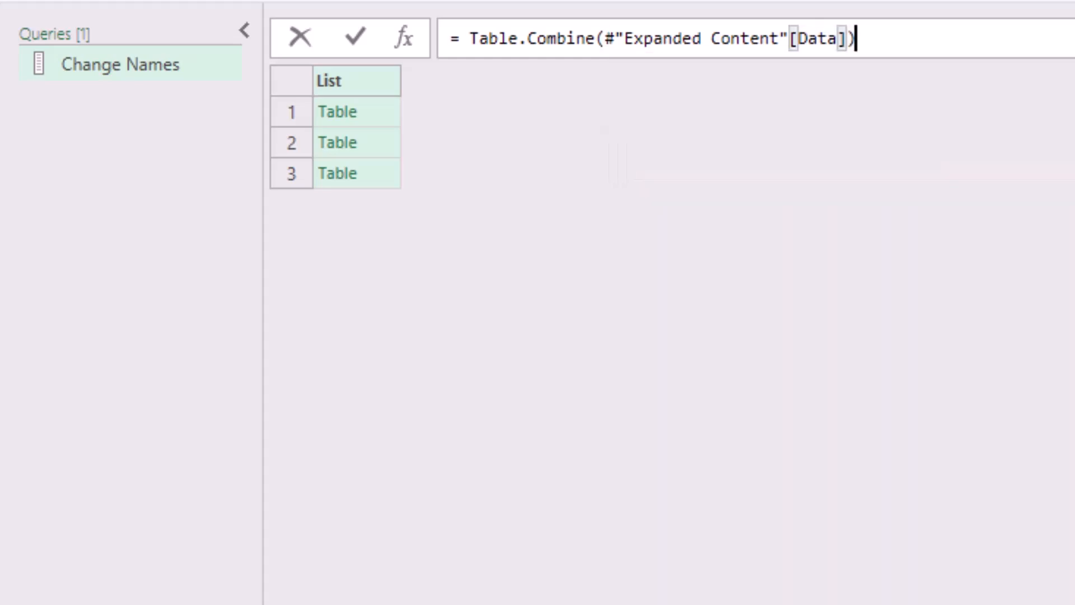
{"action": "key", "text": "Return"}
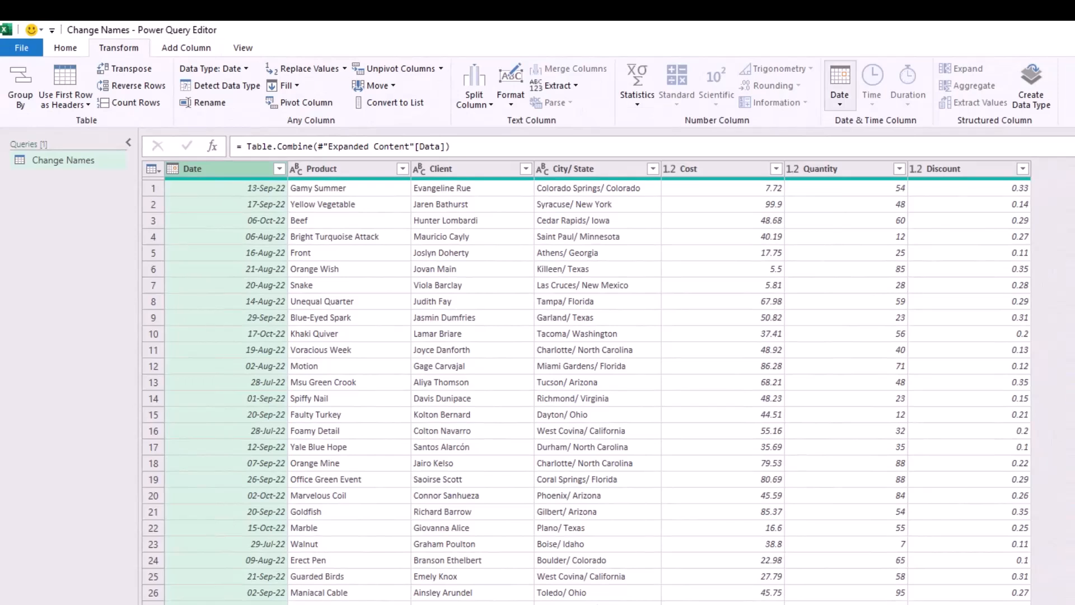
Extract only the year from the Date column, and check the distinct years in its filter list.
{"action": "left_click", "coordinate": [840, 87]}
{"action": "mouse_move", "coordinate": [896, 173]}
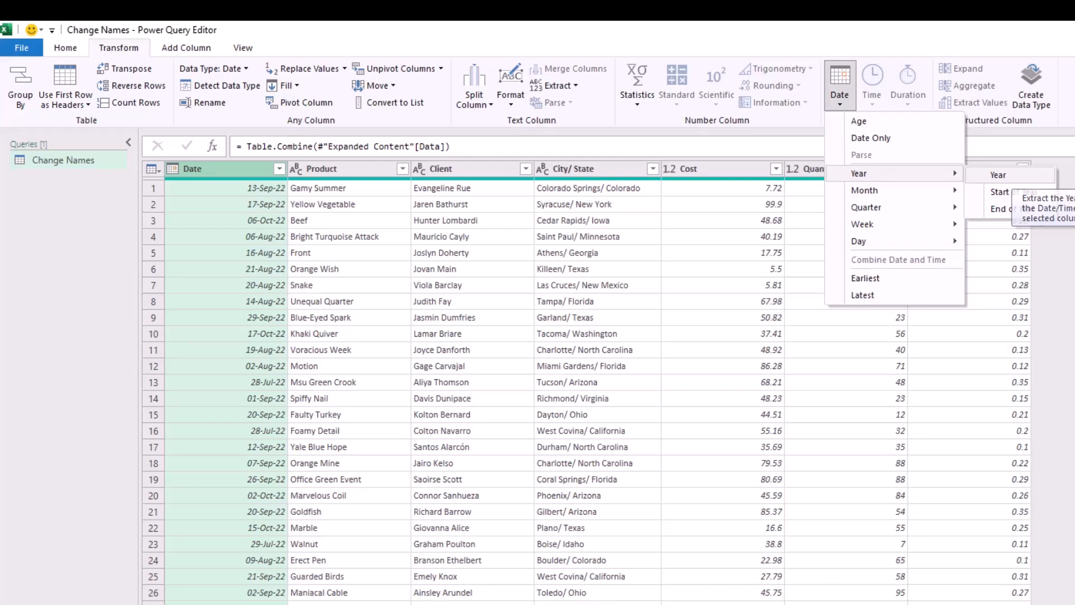
{"action": "left_click", "coordinate": [999, 174]}
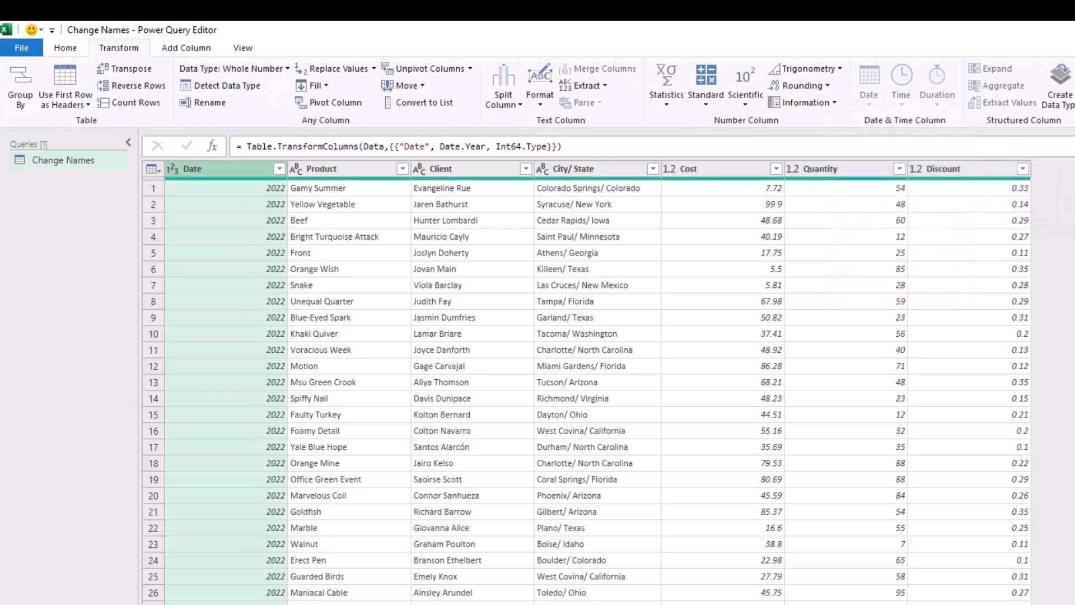
{"action": "left_click", "coordinate": [278, 168]}
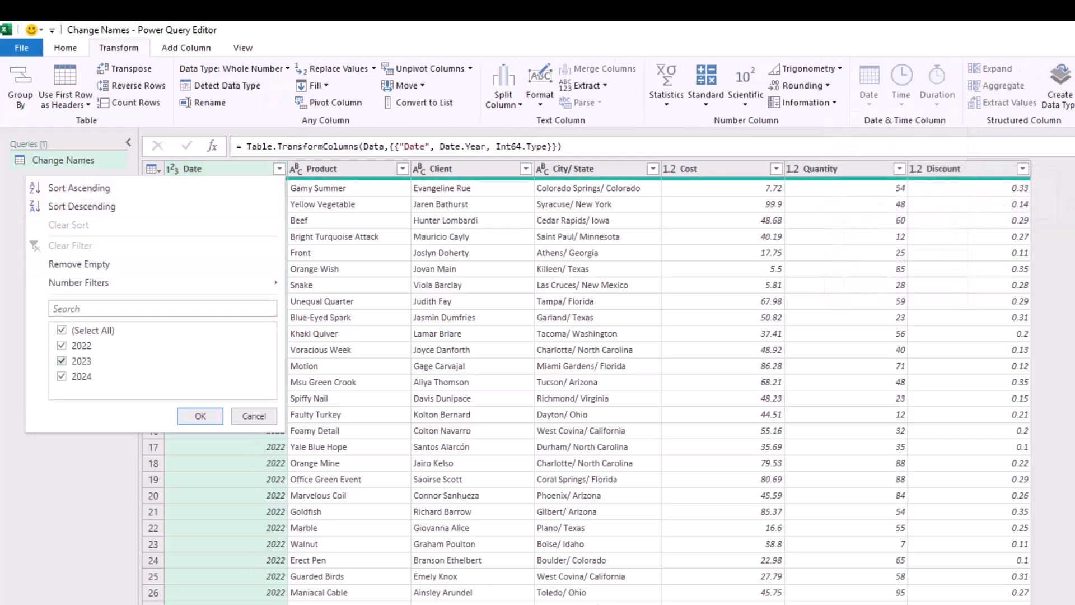
{"action": "left_click", "coordinate": [255, 416]}
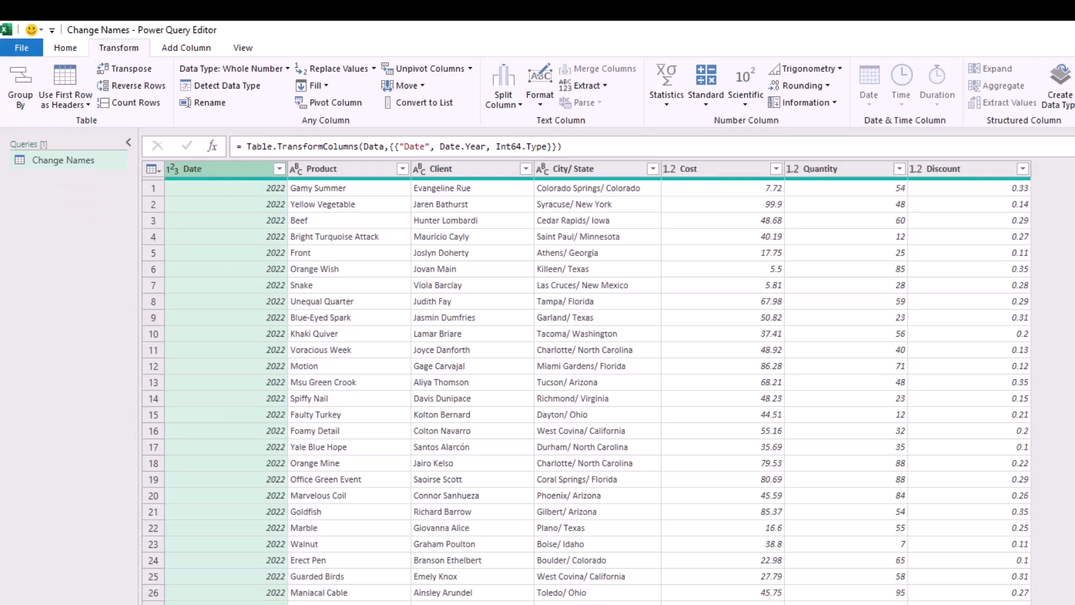
Detect the data types of all columns, and set the Cost column to Currency, replacing its current conversion.
{"action": "key", "text": "ctrl+a"}
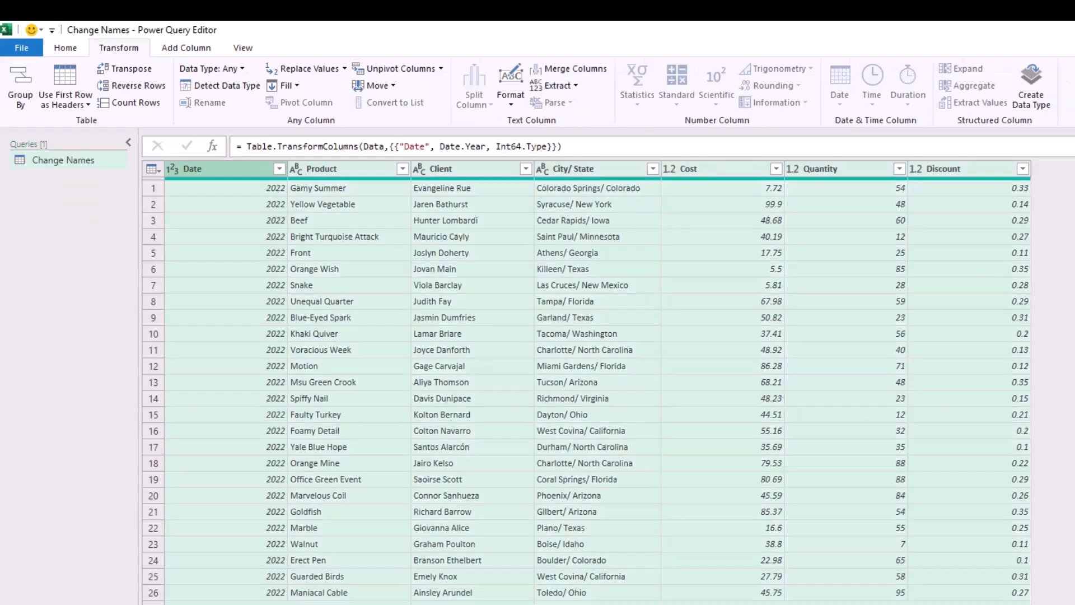
{"action": "left_click", "coordinate": [220, 86]}
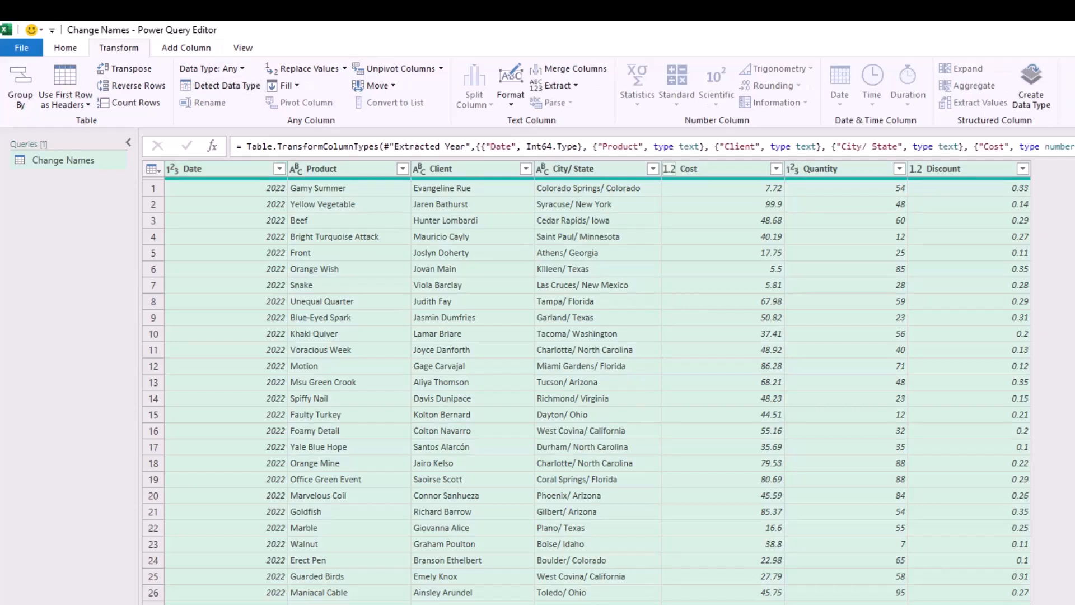
{"action": "left_click", "coordinate": [669, 168]}
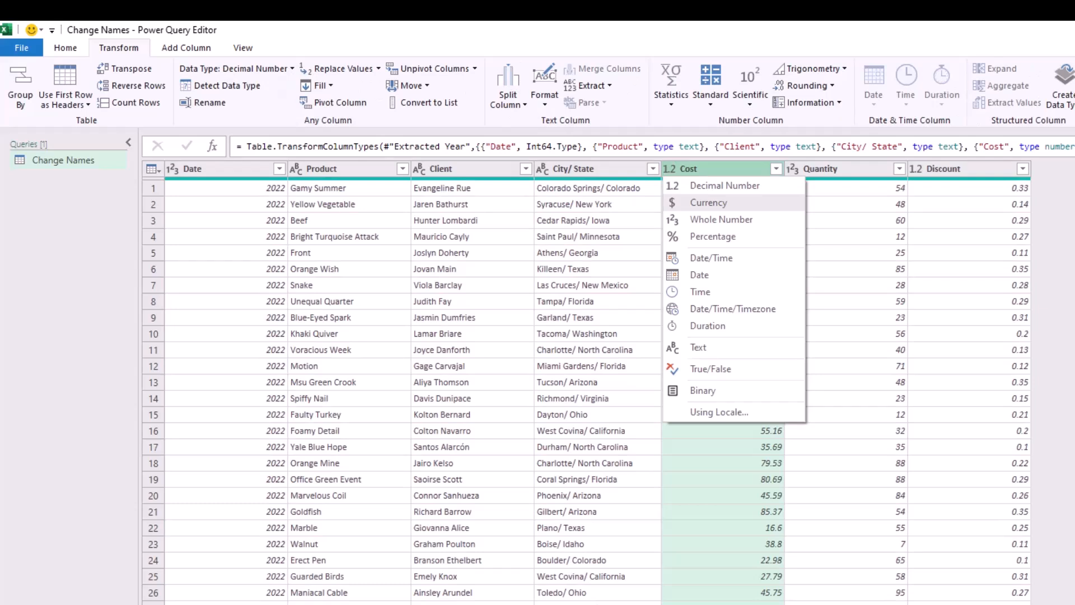
{"action": "left_click", "coordinate": [708, 202]}
{"action": "key", "text": "Return"}
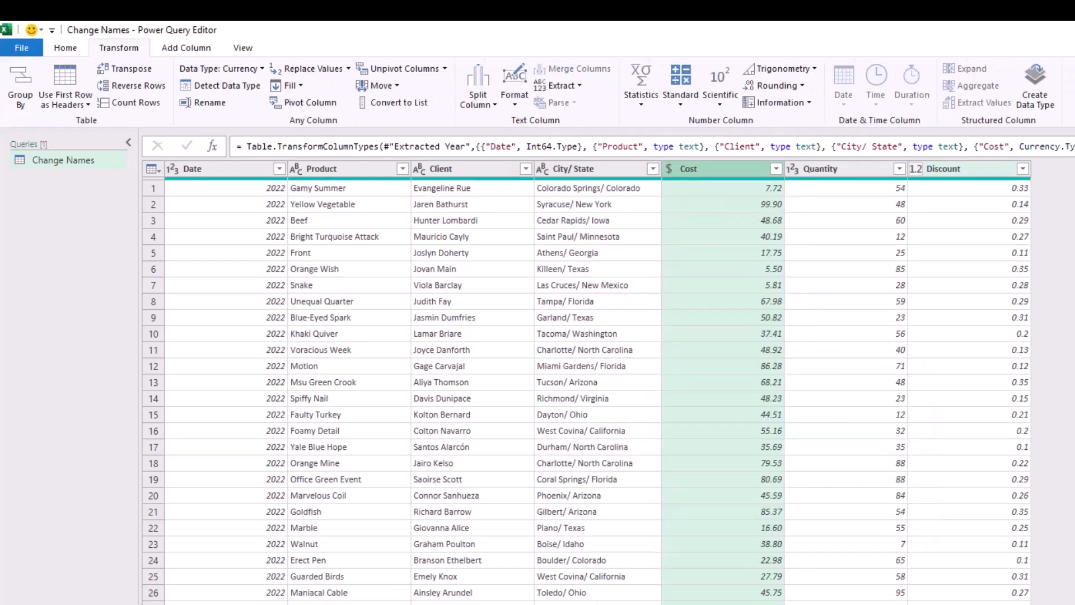
Set the Discount column's data type to Percentage, replacing its current conversion.
{"action": "left_click", "coordinate": [915, 169]}
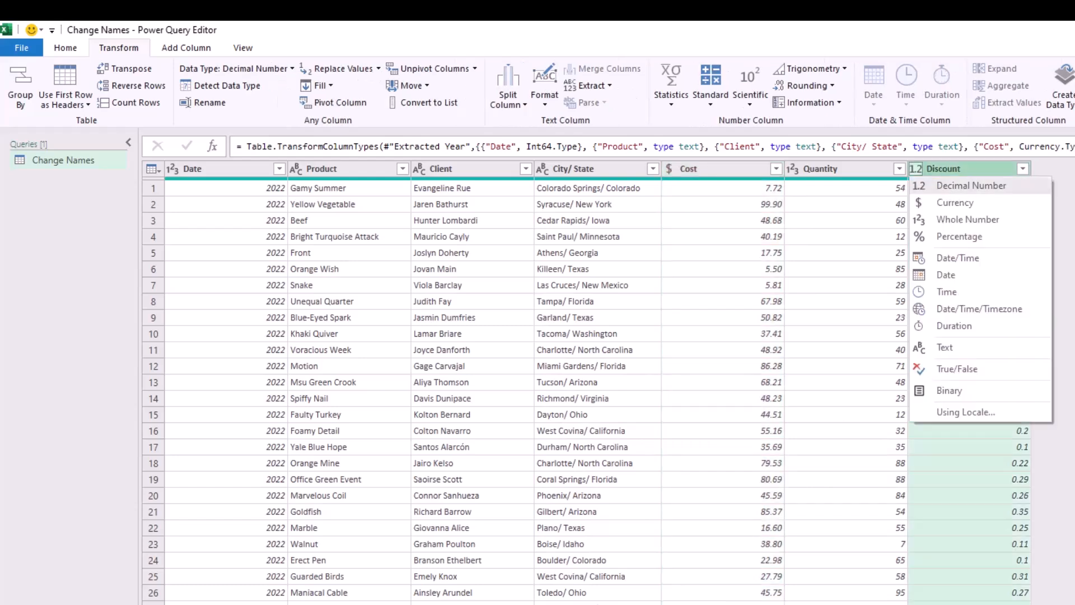
{"action": "left_click", "coordinate": [961, 237]}
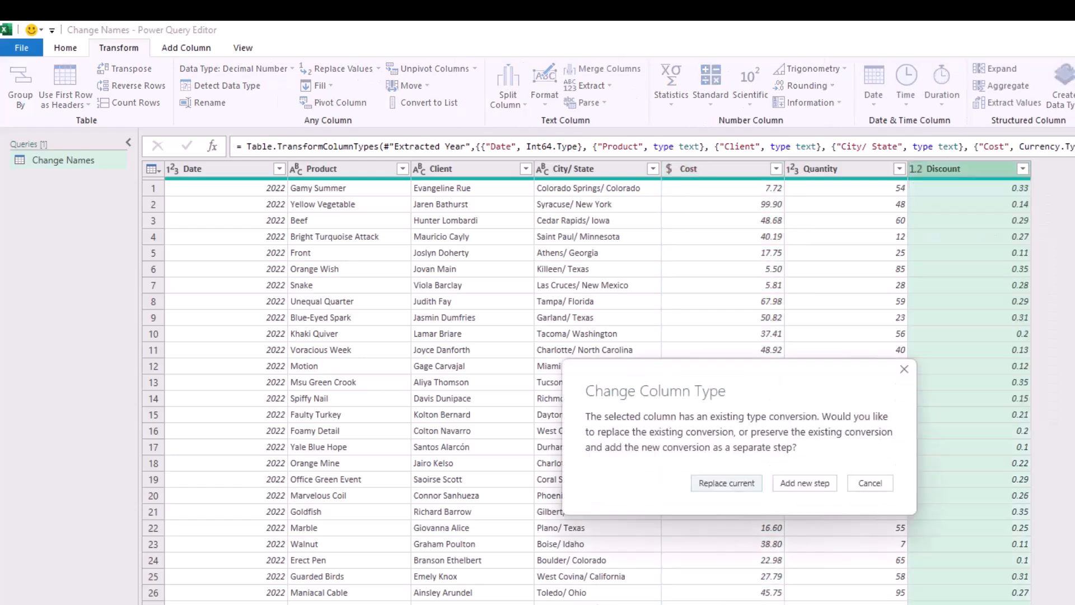
{"action": "key", "text": "Return"}
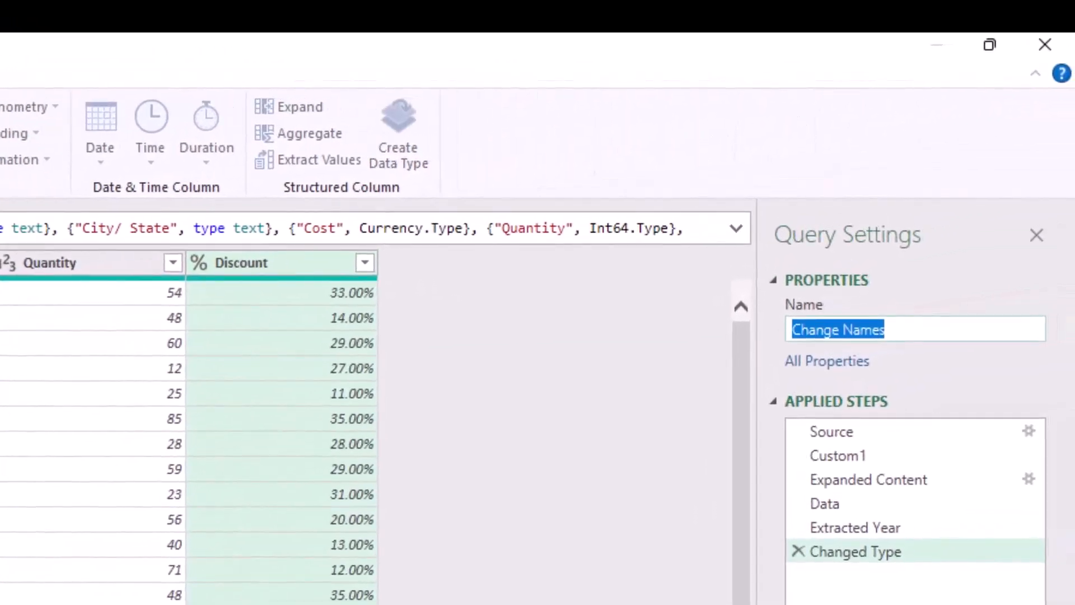
Rename the query as Combined, and close and load it to the workbook.
{"action": "type", "text": "Combined"}
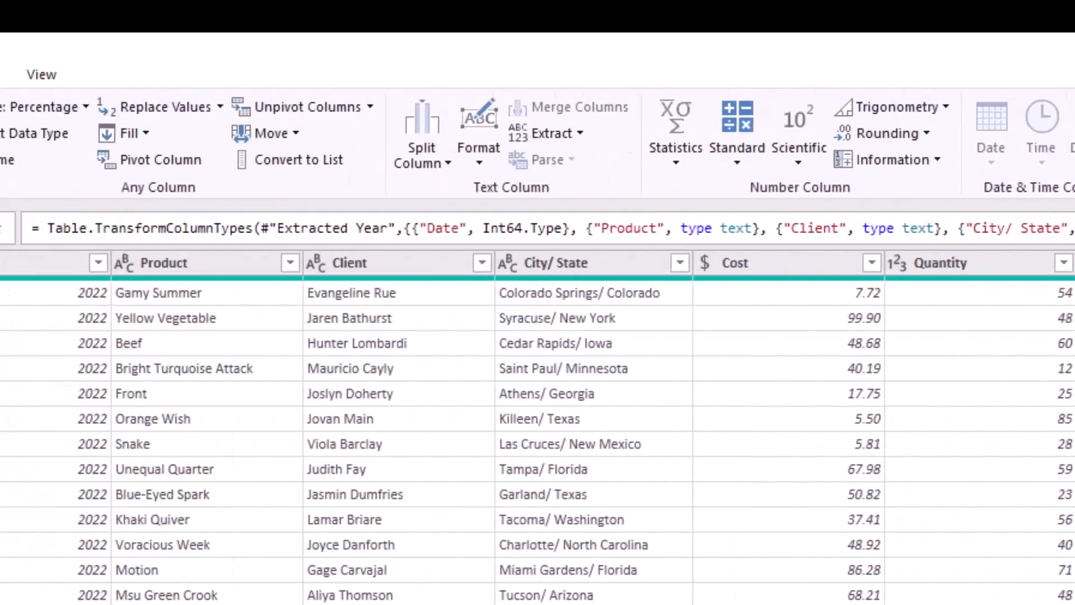
{"action": "key", "text": "Return"}
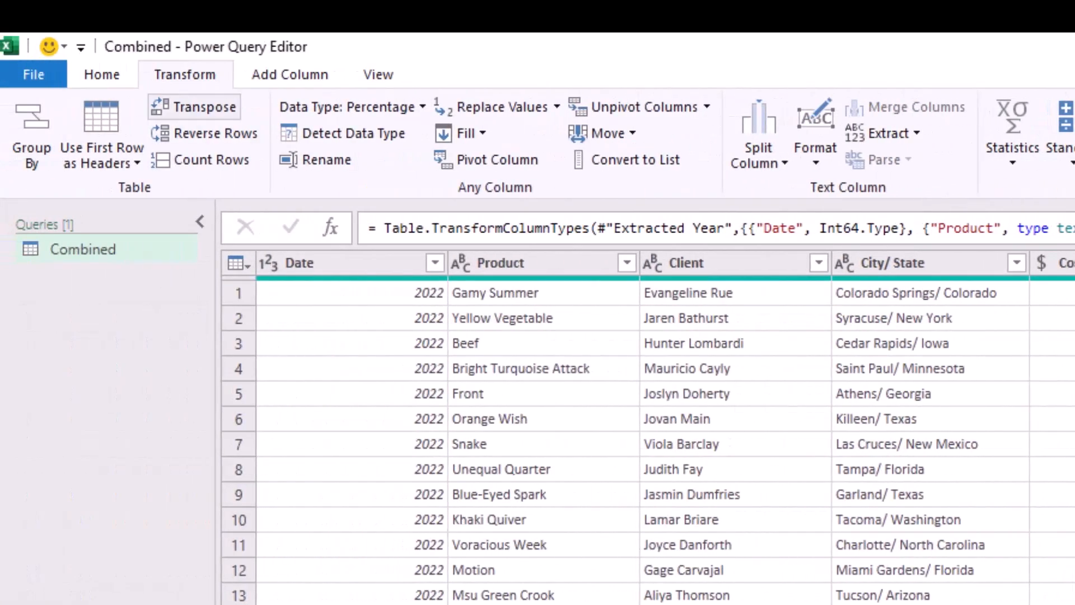
{"action": "left_click", "coordinate": [101, 75]}
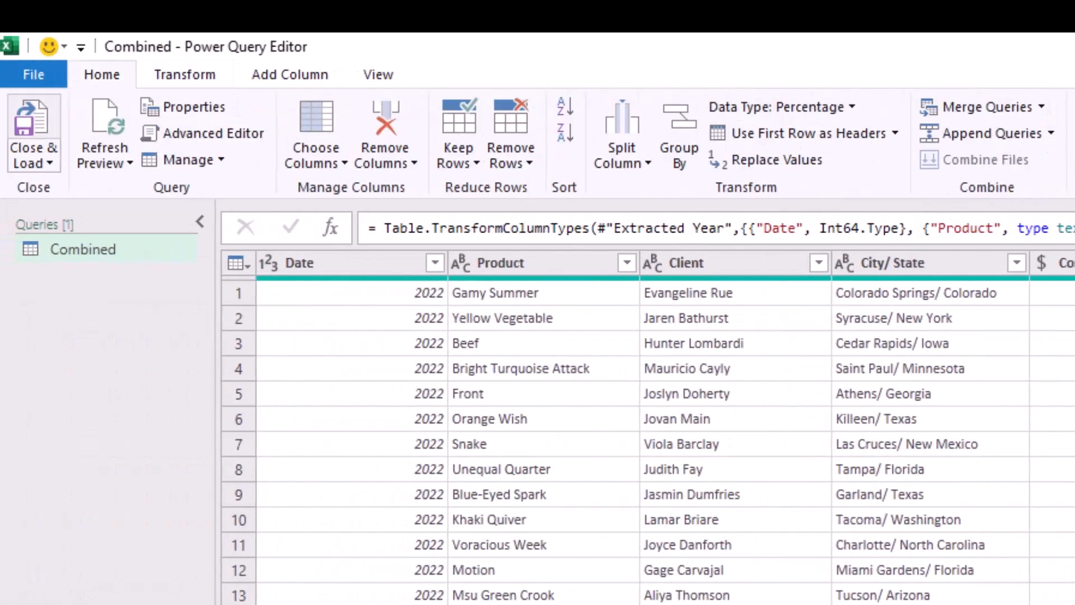
{"action": "left_click", "coordinate": [33, 129]}
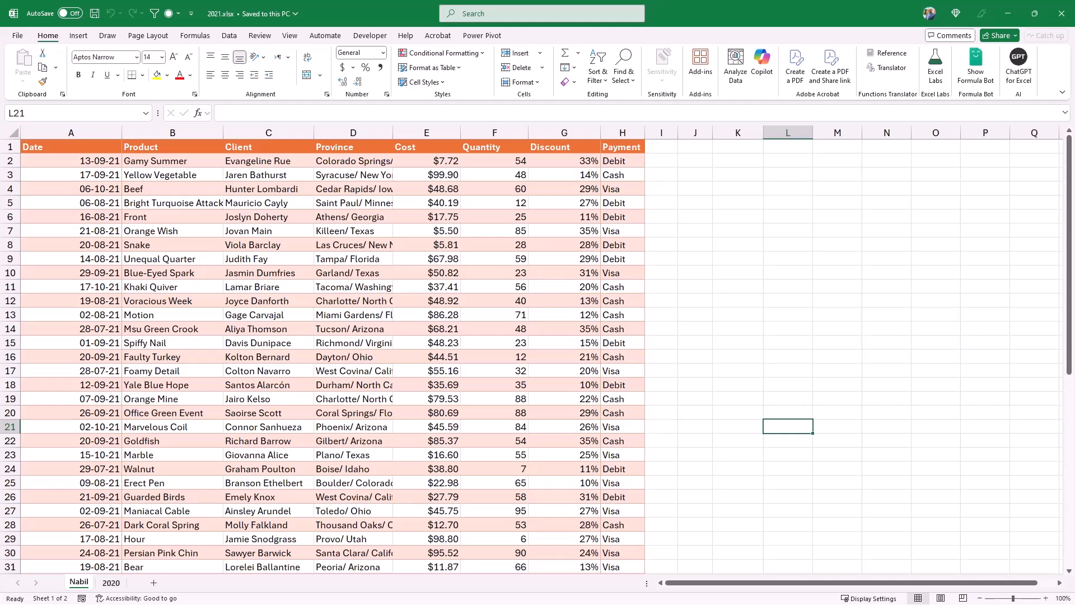
View the 2020 sheet of 2021.xlsx, and paste the copied workbook into the Change Names folder.
{"action": "left_click", "coordinate": [110, 583]}
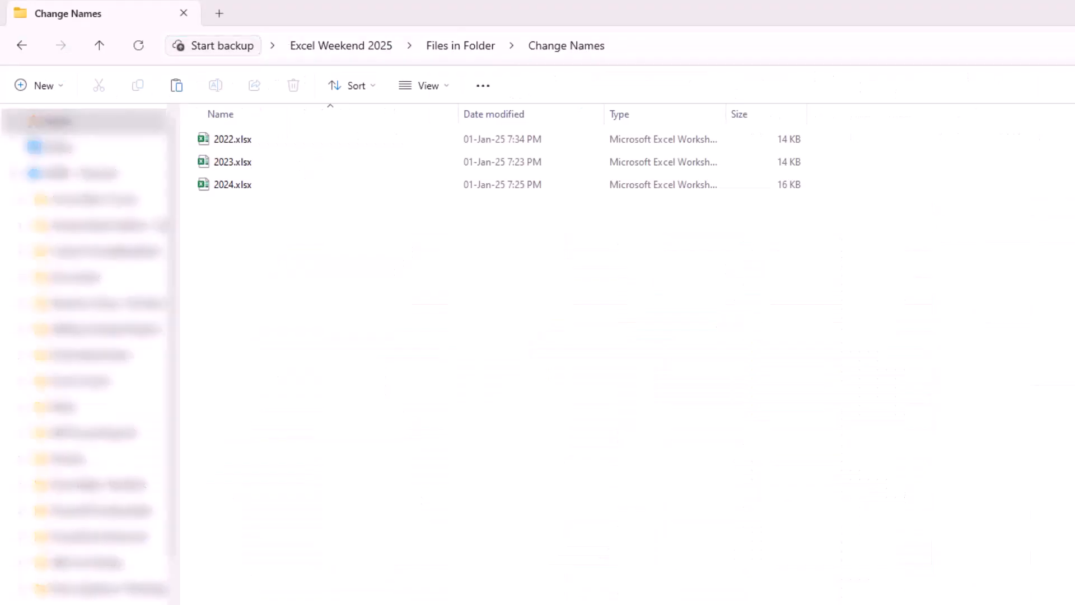
{"action": "right_click", "coordinate": [299, 276]}
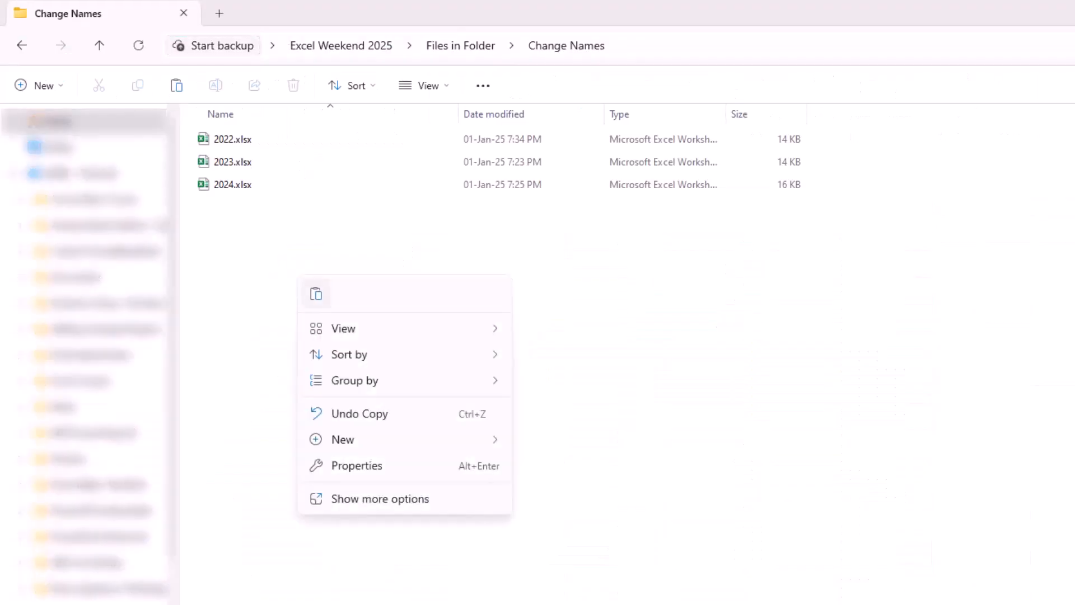
{"action": "left_click", "coordinate": [315, 294]}
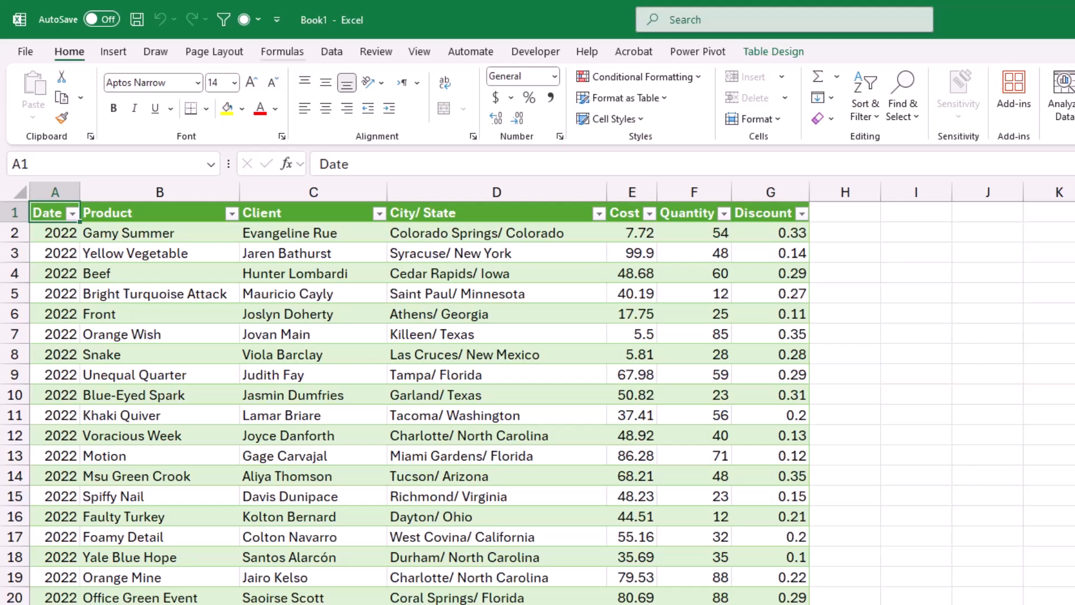
Switch to Book1 and refresh all its data, and check the Combined query's loaded row count.
{"action": "left_click", "coordinate": [332, 51]}
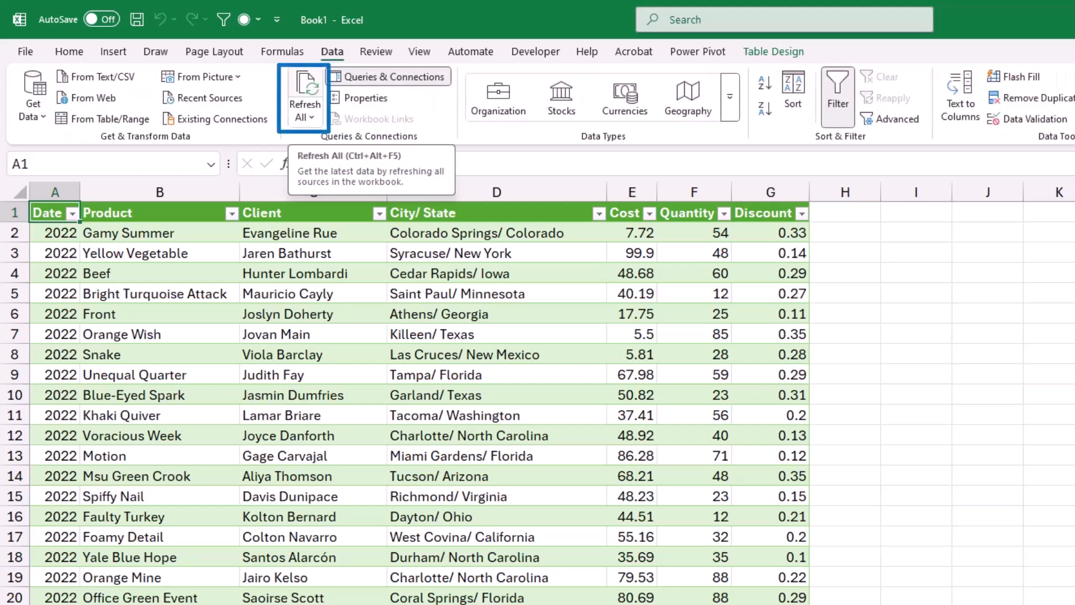
{"action": "left_click", "coordinate": [306, 84]}
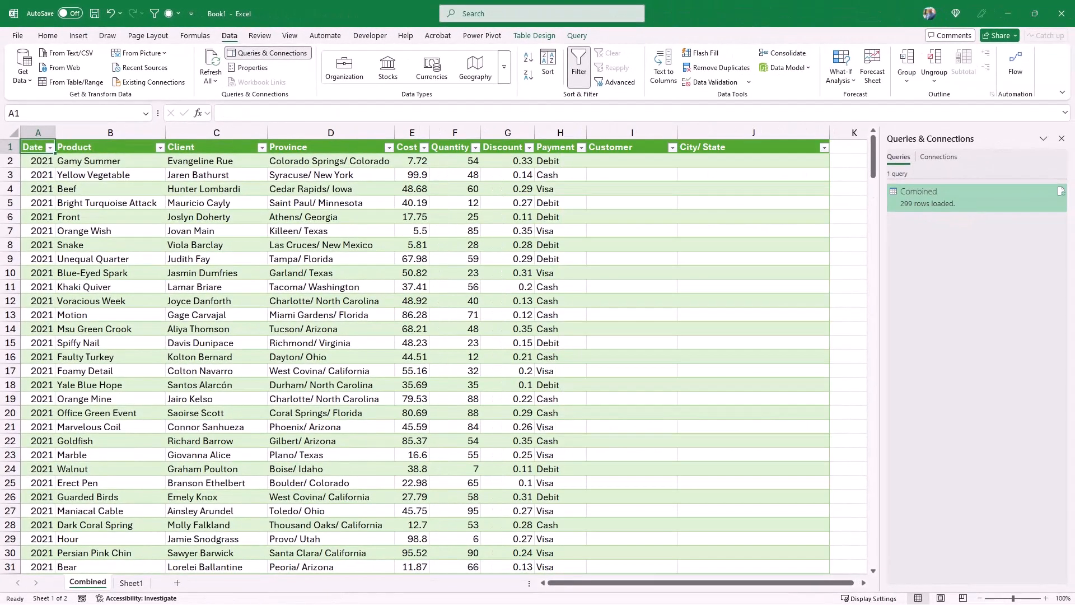
{"action": "mouse_move", "coordinate": [952, 198]}
Examine how the Client, Province, Customer and City/ State columns are filled across the 2021, 2020 and 2022 rows.
{"action": "left_click", "coordinate": [331, 147]}
{"action": "left_click", "coordinate": [330, 133]}
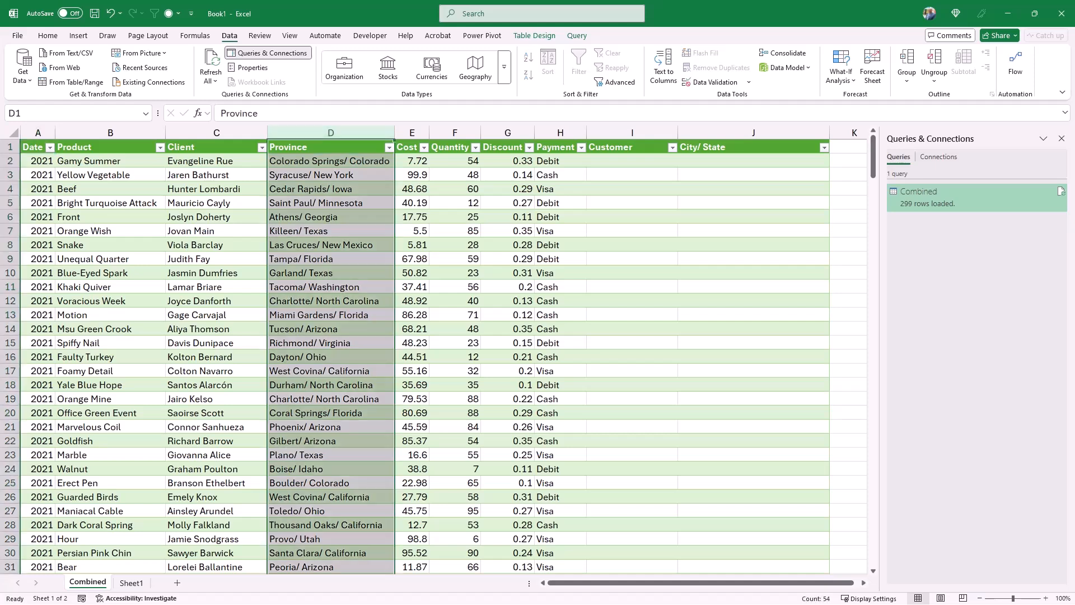
{"action": "left_click", "coordinate": [330, 146]}
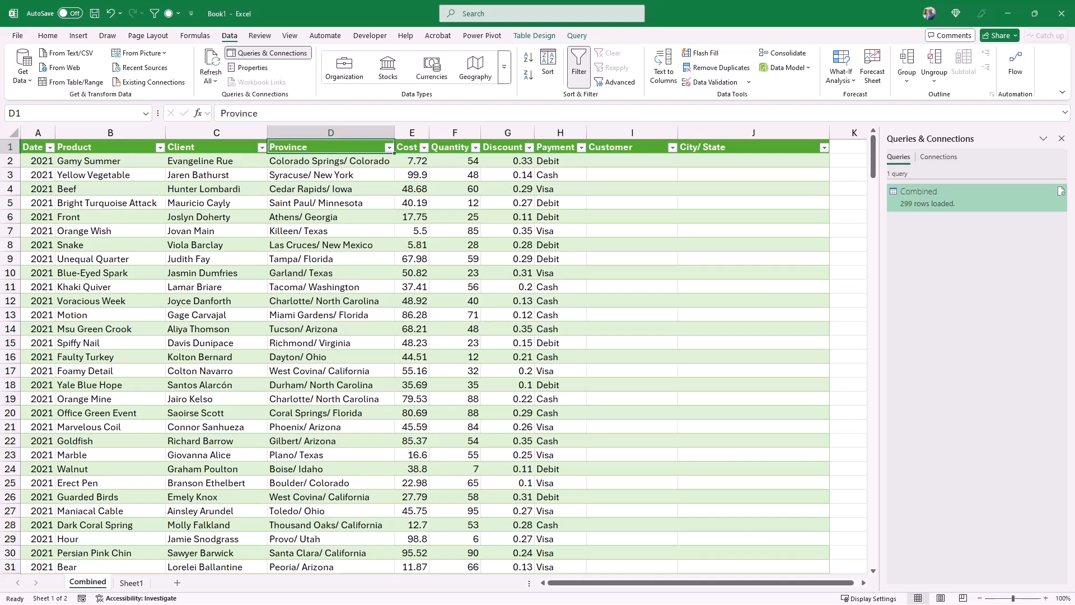
{"action": "scroll", "coordinate": [433, 356], "scroll_direction": "down", "scroll_amount": 17}
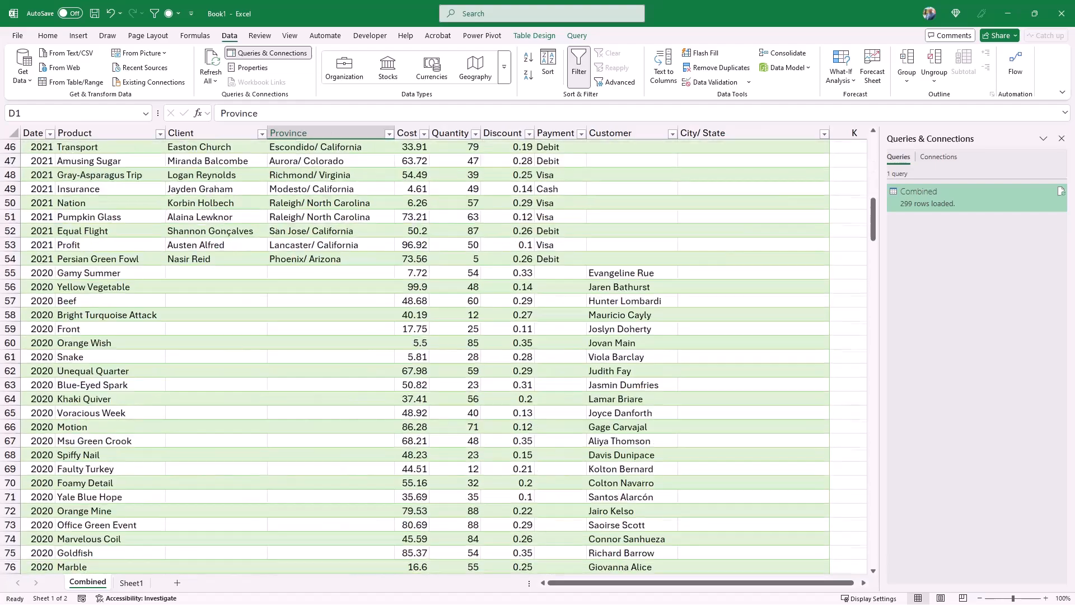
{"action": "scroll", "coordinate": [434, 356], "scroll_direction": "down", "scroll_amount": 15}
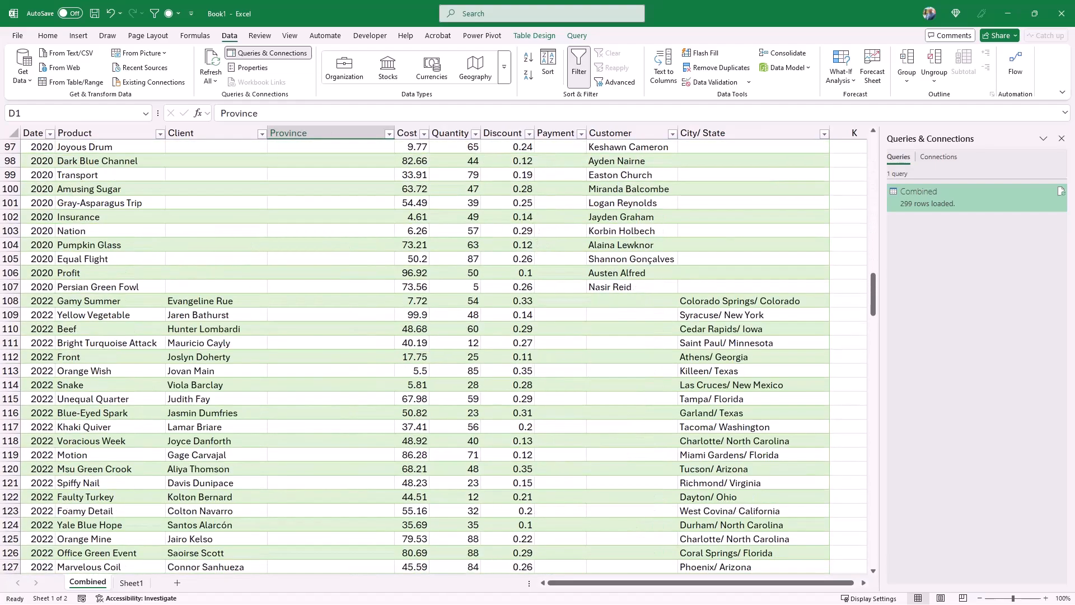
{"action": "scroll", "coordinate": [433, 357], "scroll_direction": "up", "scroll_amount": 18}
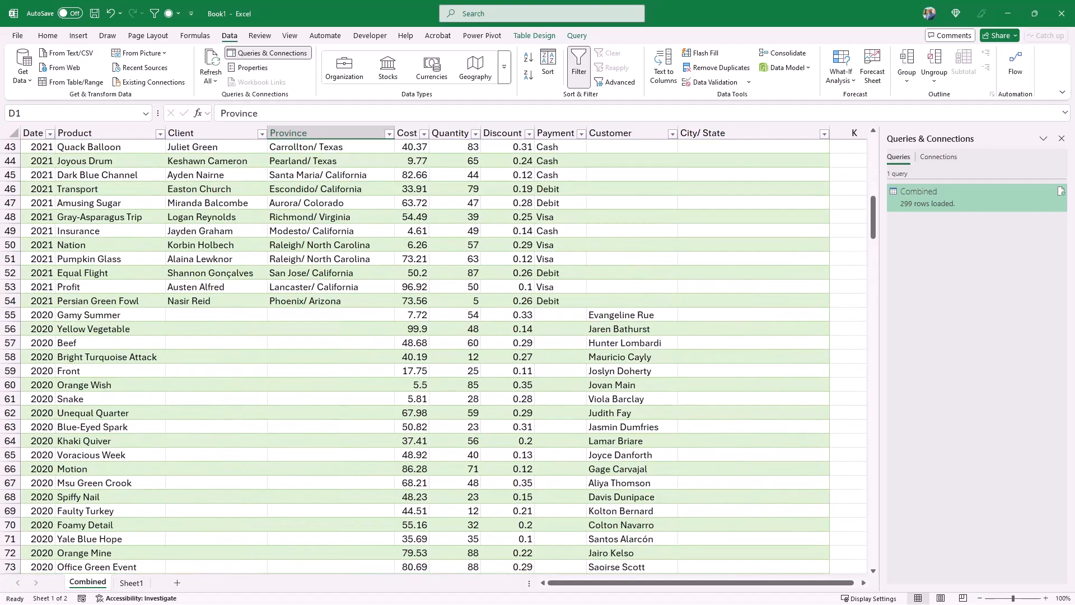
{"action": "scroll", "coordinate": [433, 356], "scroll_direction": "up", "scroll_amount": 14}
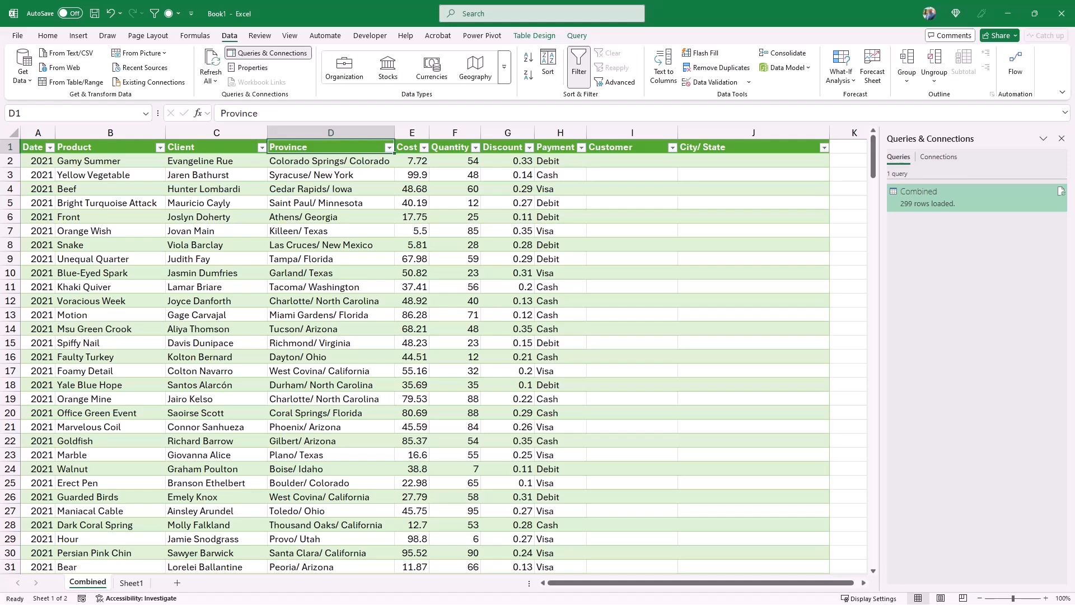
Open the Combined query for editing, and collapse the list of queries.
{"action": "right_click", "coordinate": [927, 199]}
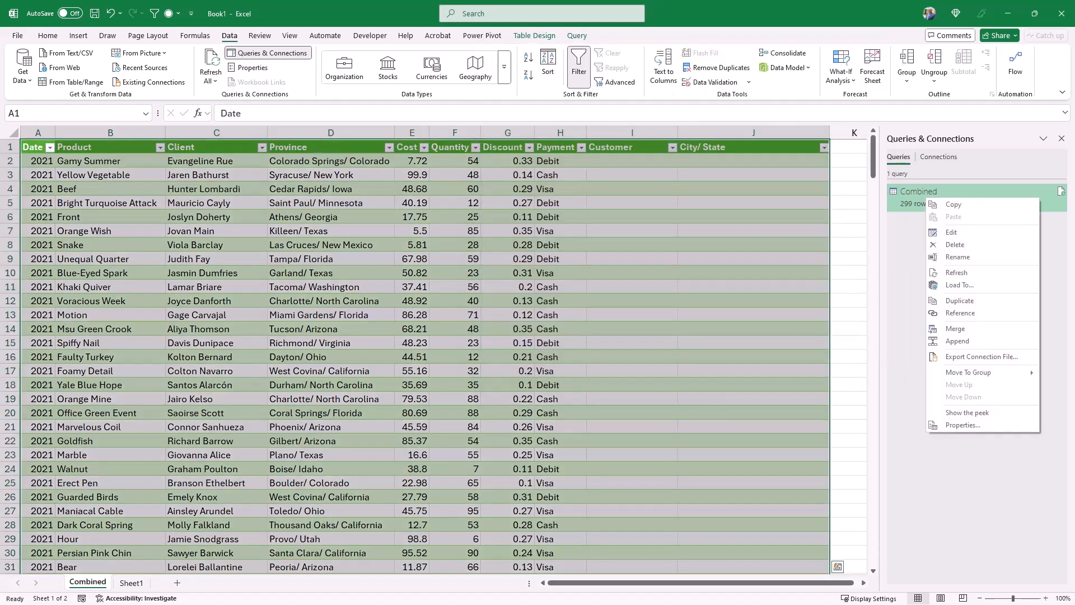
{"action": "left_click", "coordinate": [952, 231]}
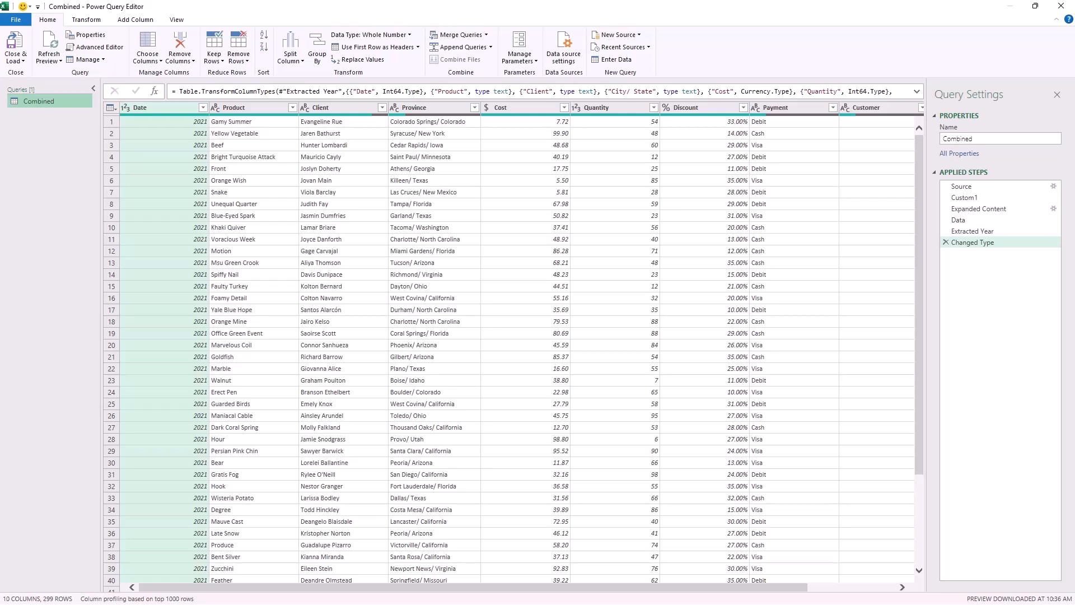
{"action": "left_click", "coordinate": [93, 89]}
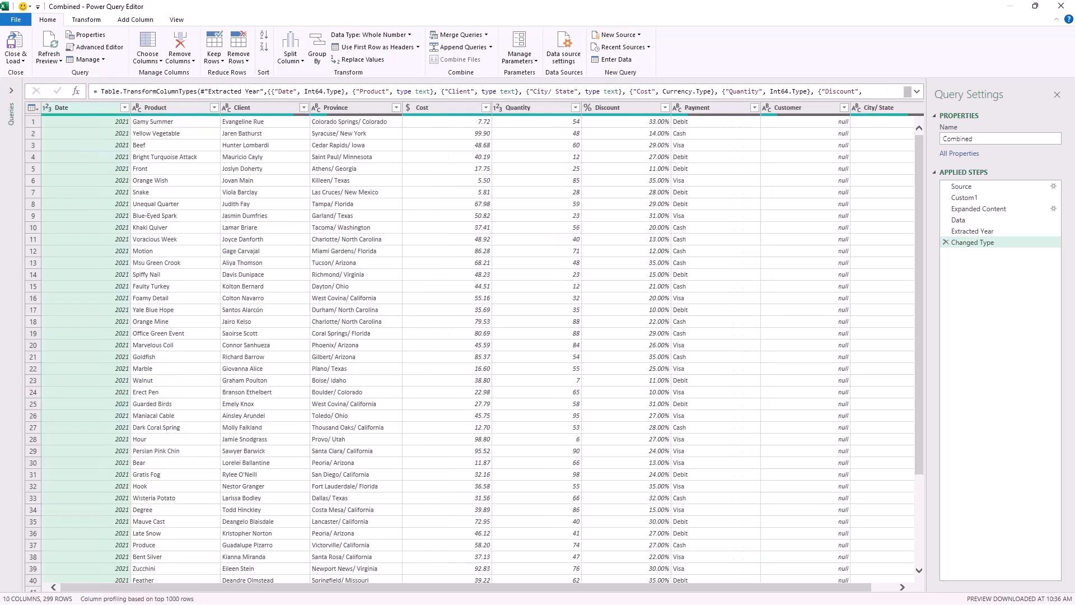
Merge the Customer and Client columns, in that order and without a separator, into a column named Clients.
{"action": "left_click", "coordinate": [796, 107]}
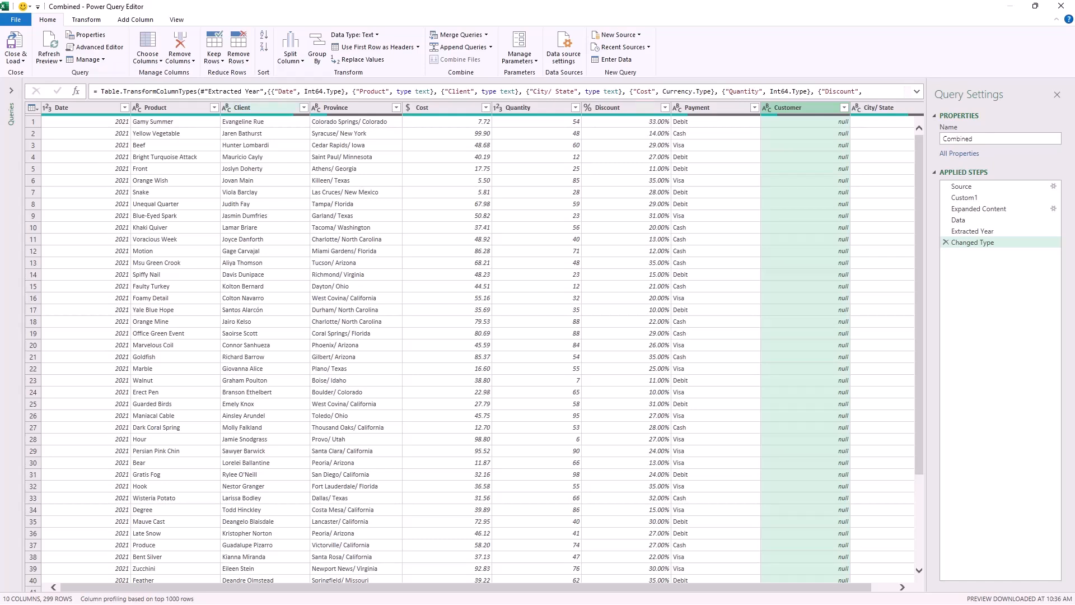
{"action": "left_click", "coordinate": [256, 107], "text": "ctrl"}
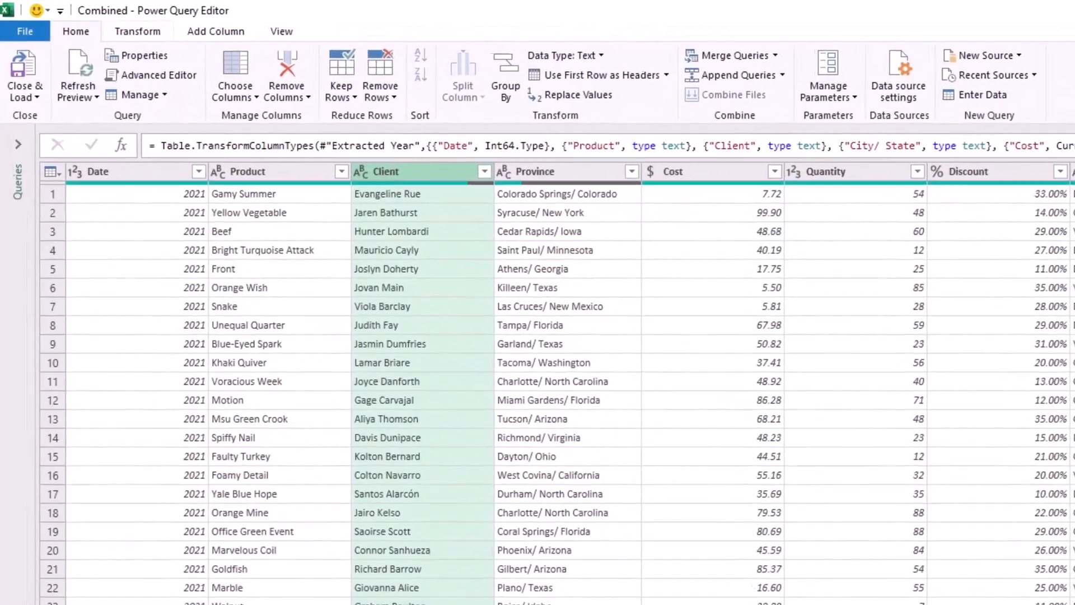
{"action": "left_click", "coordinate": [87, 19]}
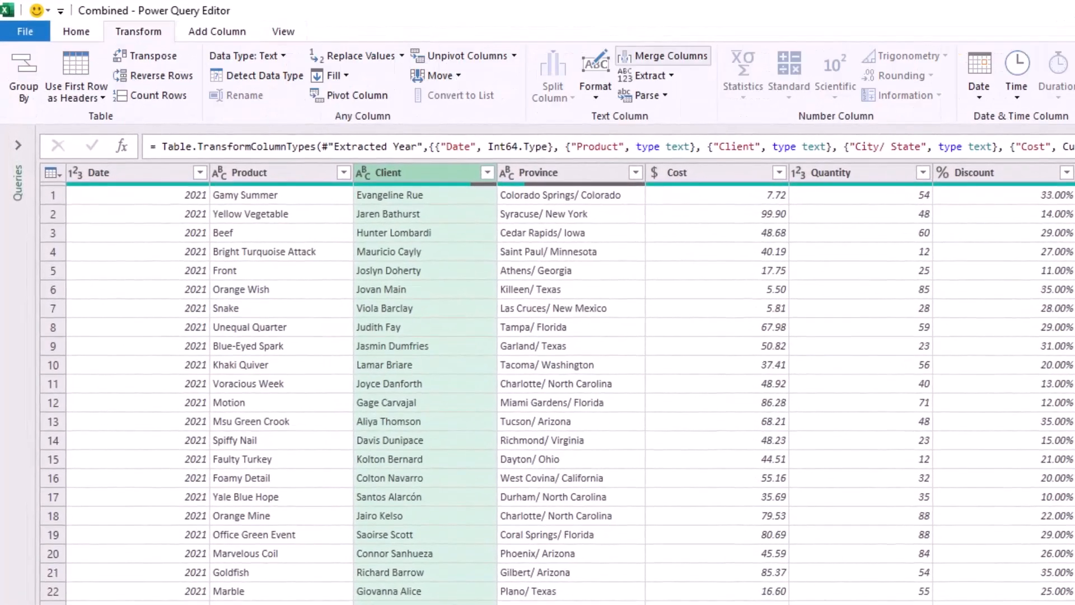
{"action": "left_click", "coordinate": [664, 56]}
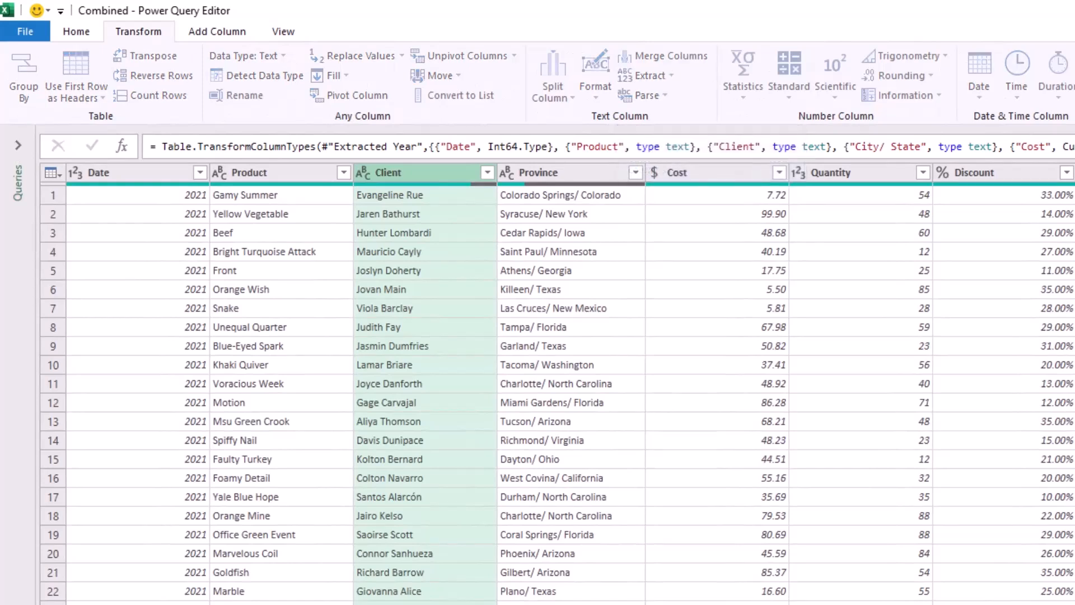
{"action": "key", "text": "Tab"}
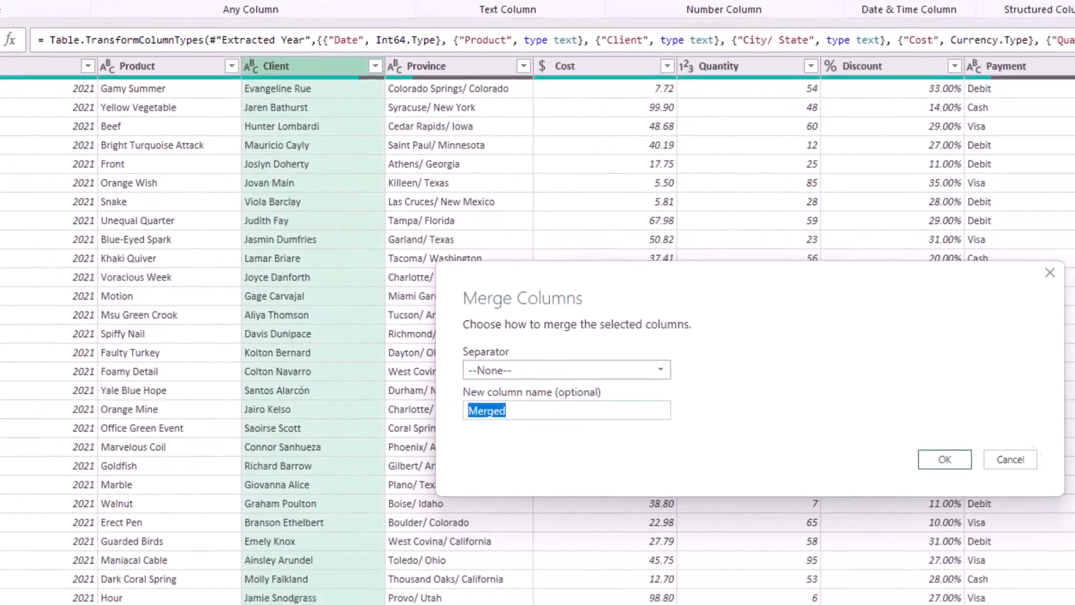
{"action": "type", "text": "Clients"}
{"action": "key", "text": "Return"}
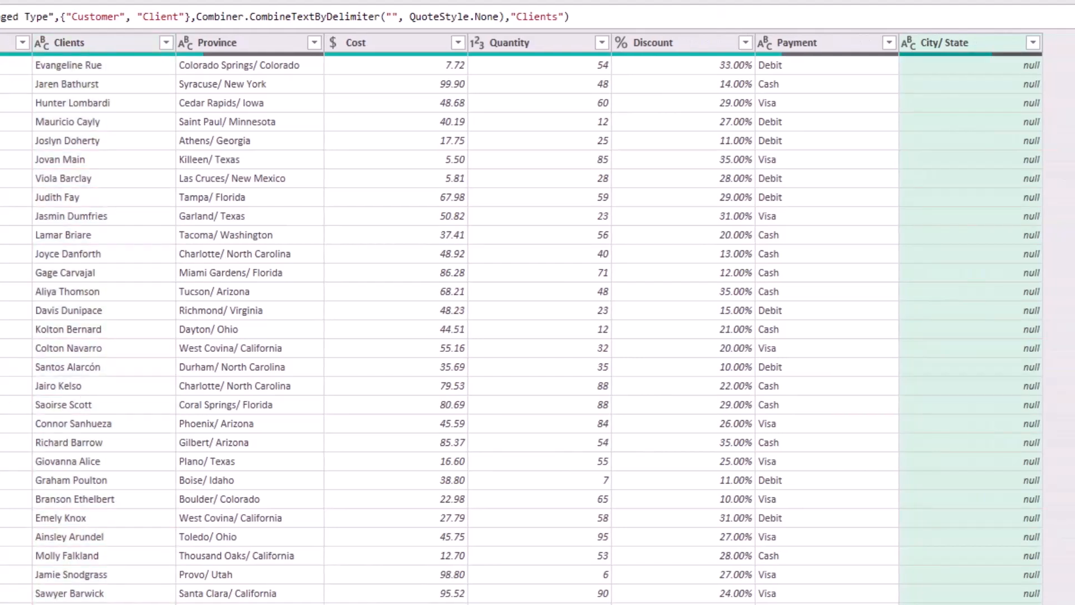
Merge the City/ State and Province columns, in that order and without a separator, into a column named States.
{"action": "left_click", "coordinate": [217, 42], "text": "ctrl"}
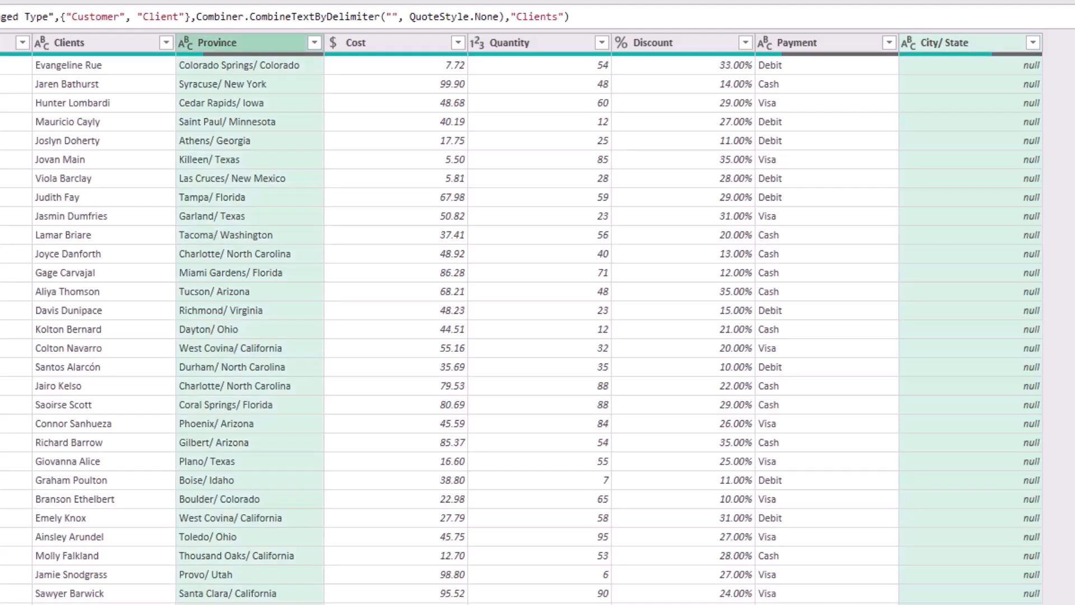
{"action": "right_click", "coordinate": [258, 44]}
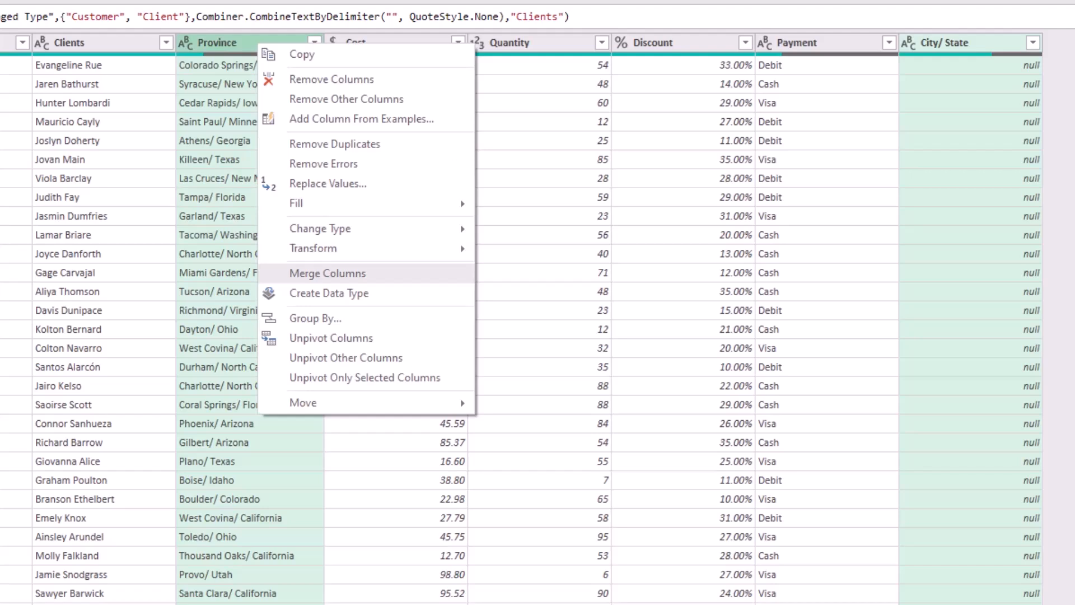
{"action": "left_click", "coordinate": [328, 273]}
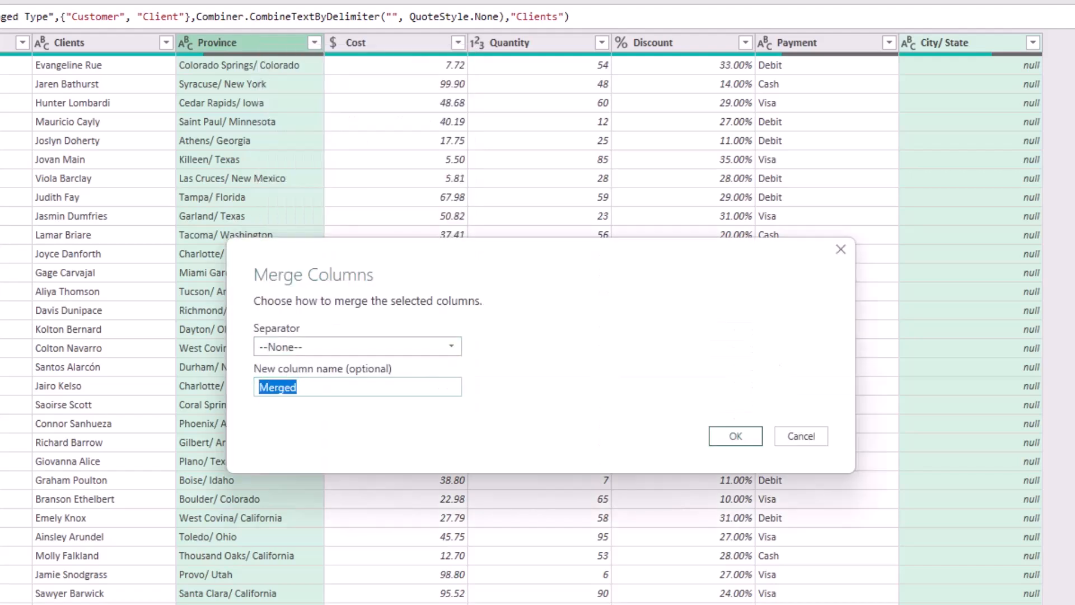
{"action": "type", "text": "States"}
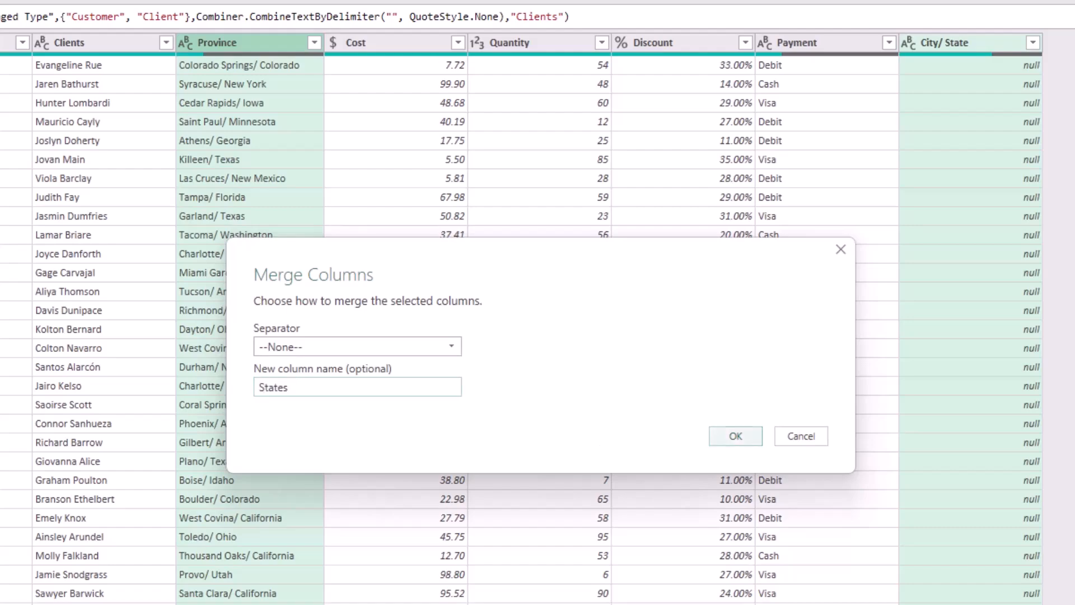
{"action": "left_click", "coordinate": [736, 436]}
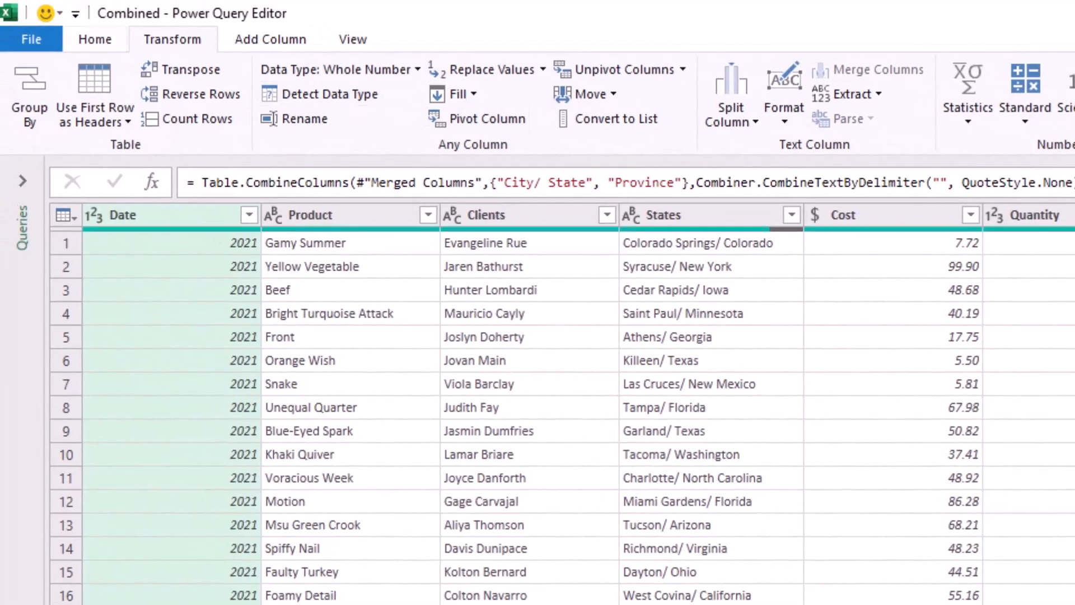
Close the query editor and load the updated Combined query into the workbook.
{"action": "left_click", "coordinate": [95, 39]}
{"action": "left_click", "coordinate": [31, 92]}
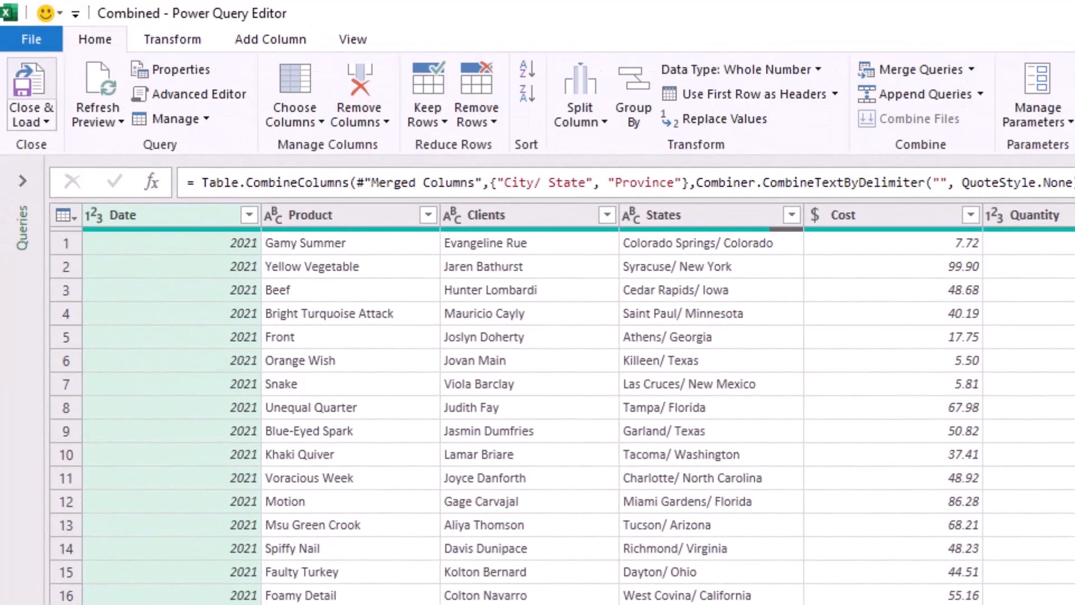
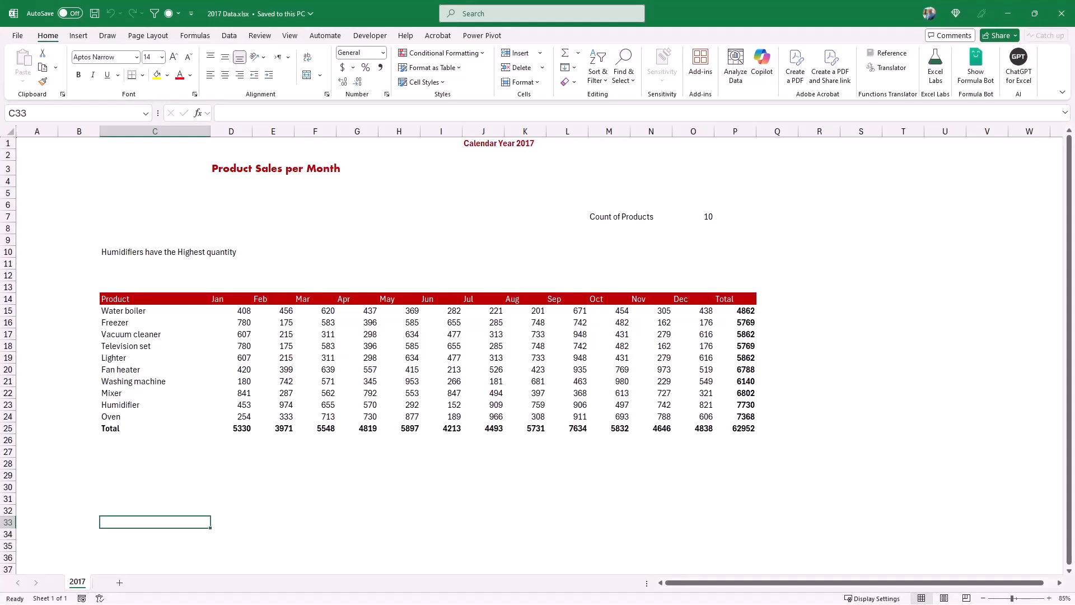
Close the 2017 Data workbook and bring the Junk Rows folder's file list into the query editor for transforming.
{"action": "left_click", "coordinate": [1062, 13]}
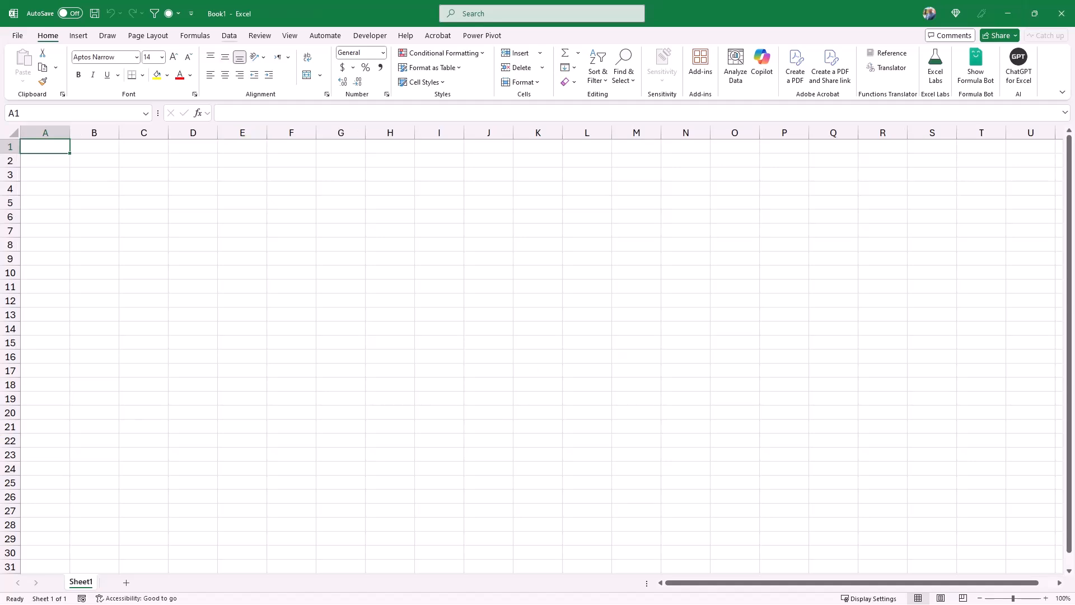
{"action": "left_click", "coordinate": [229, 35]}
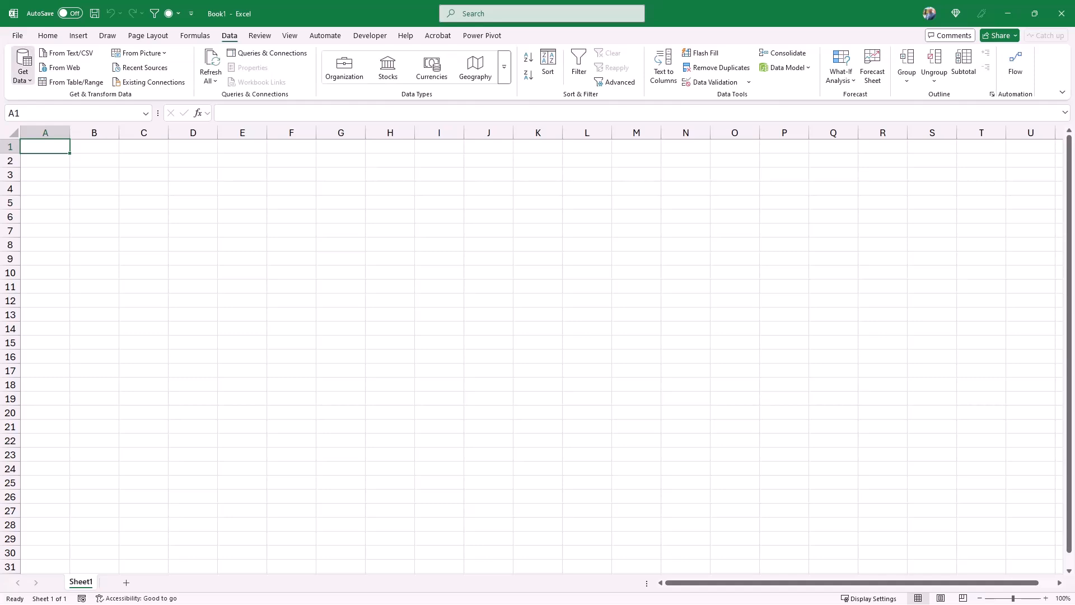
{"action": "left_click", "coordinate": [23, 67]}
{"action": "mouse_move", "coordinate": [79, 98]}
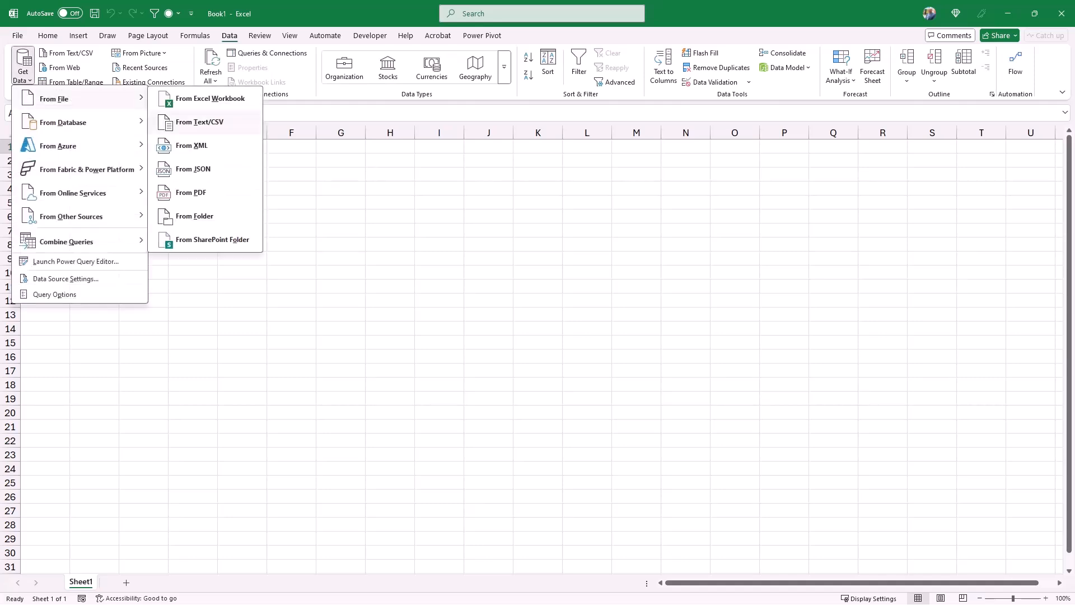
{"action": "left_click", "coordinate": [194, 216]}
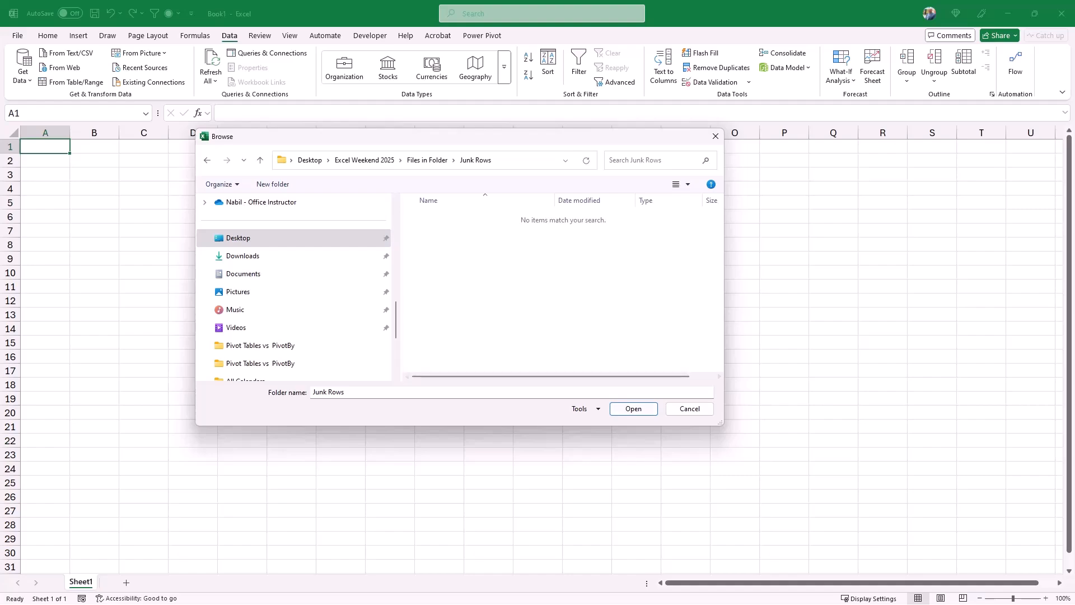
{"action": "left_click", "coordinate": [633, 409]}
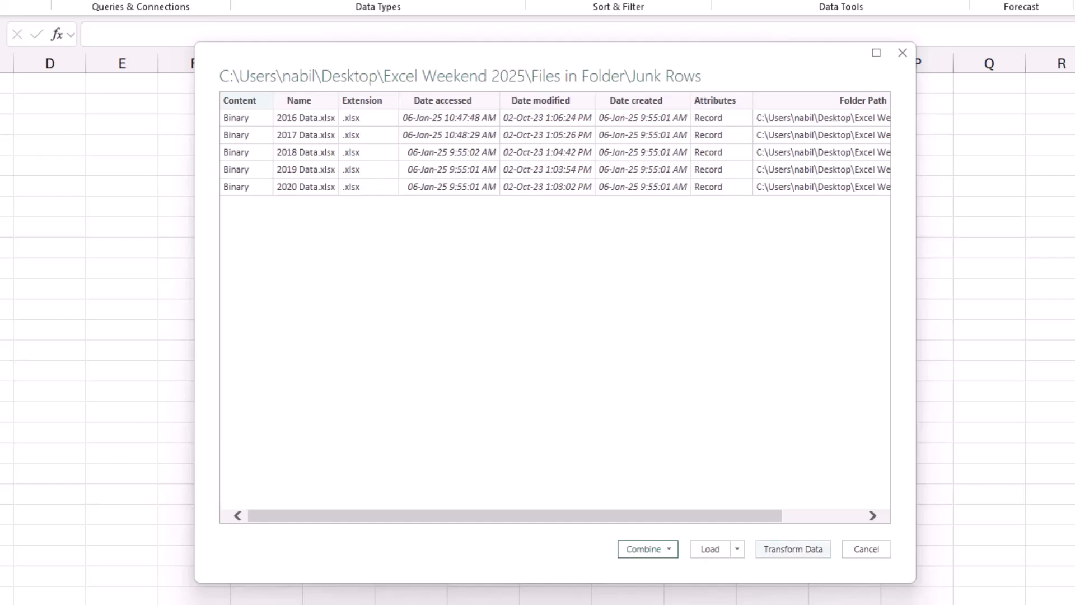
{"action": "left_click", "coordinate": [793, 549]}
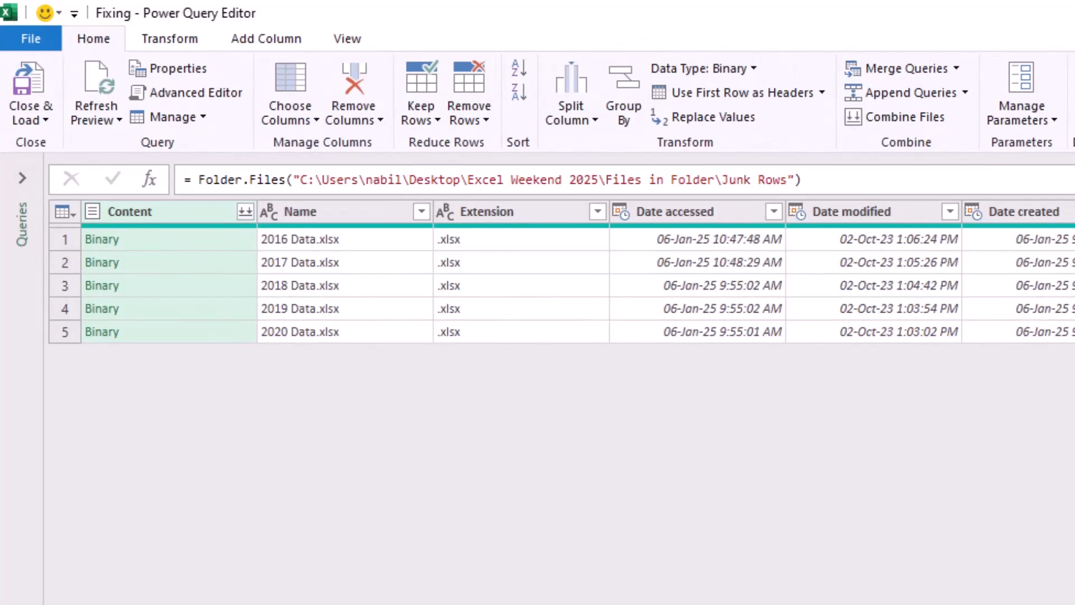
Drill into the 2016 sheet's table of 2016 Data.xlsx, and add a custom step named Bookmark that references it.
{"action": "left_click", "coordinate": [102, 240]}
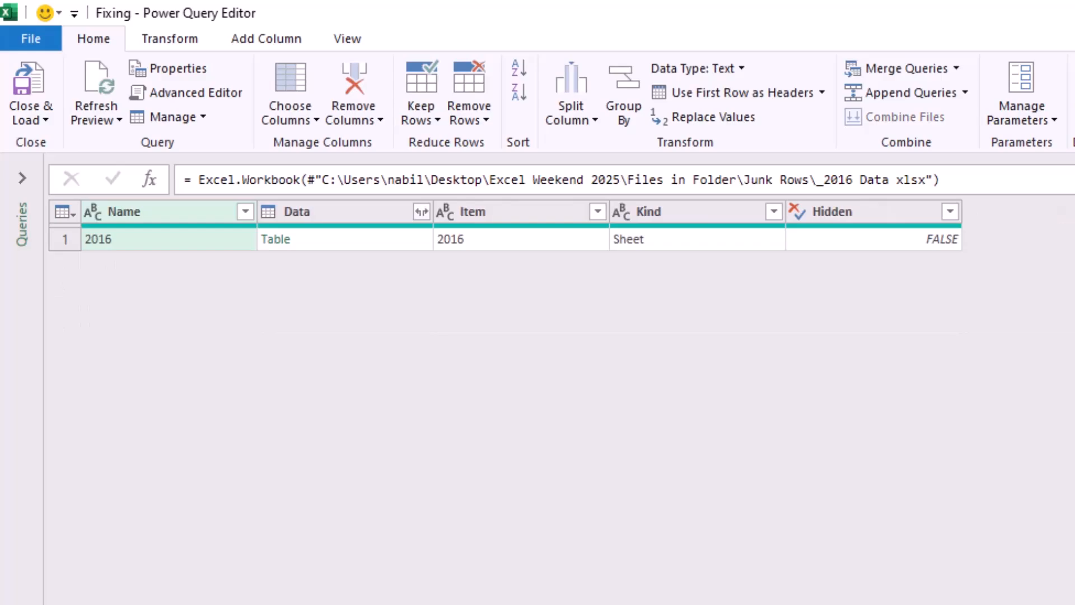
{"action": "left_click", "coordinate": [275, 240]}
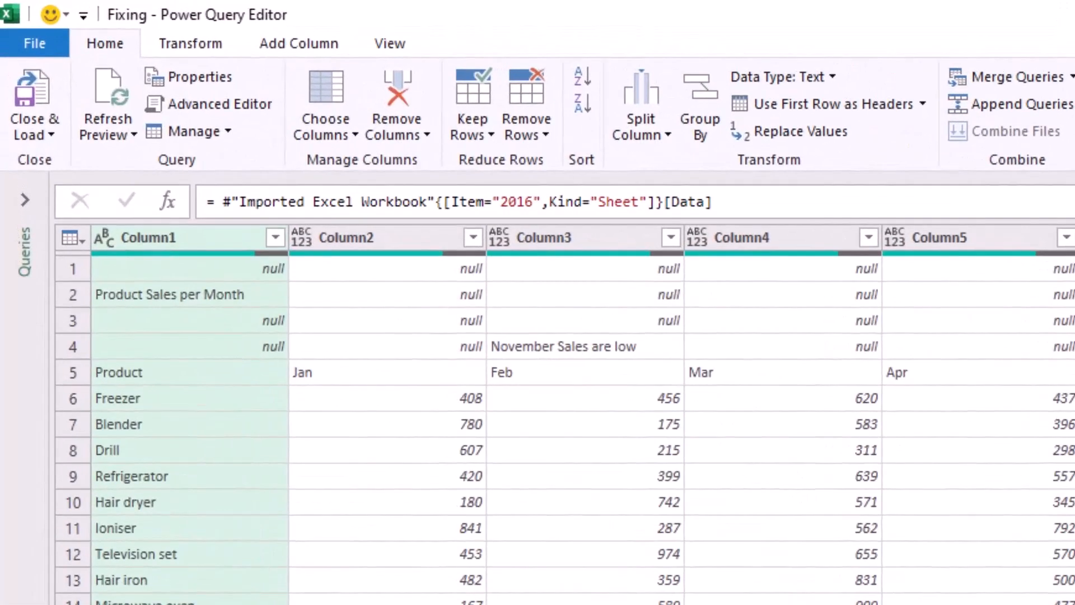
{"action": "left_click", "coordinate": [167, 201]}
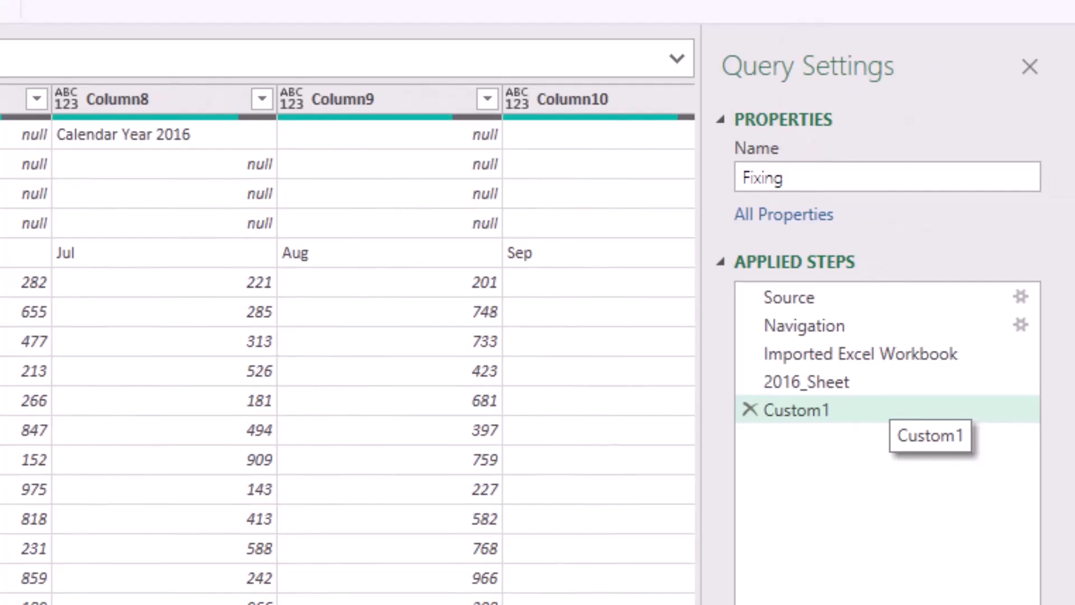
{"action": "left_click", "coordinate": [891, 409]}
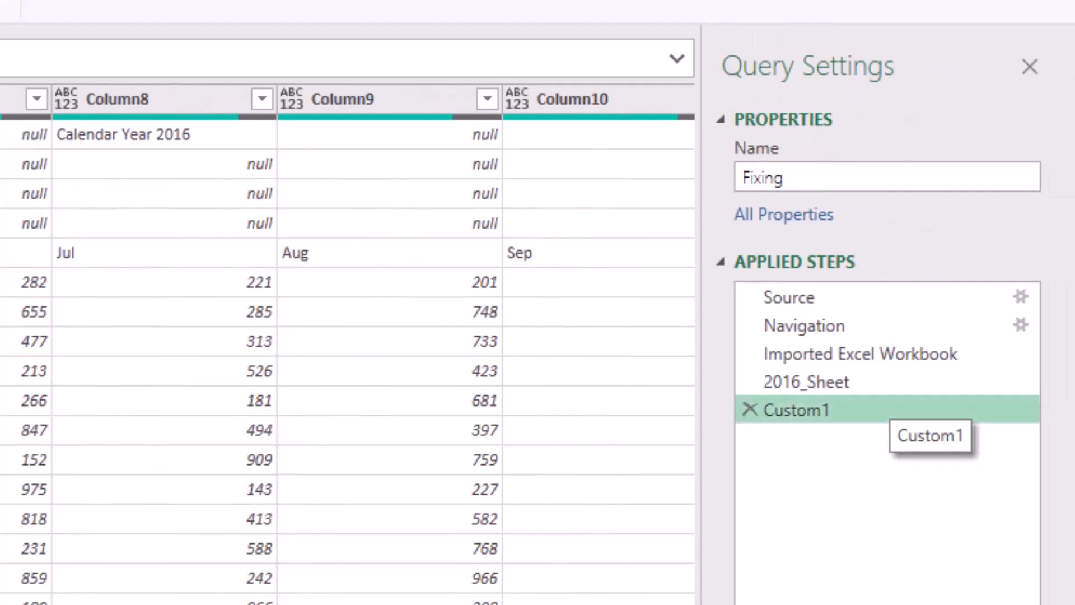
{"action": "key", "text": "F2"}
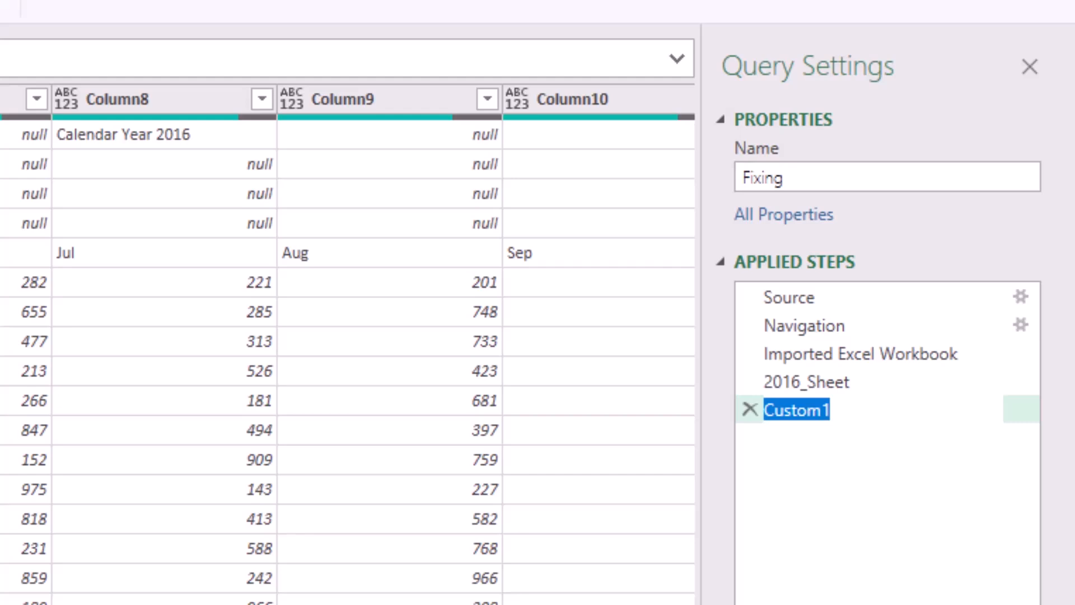
{"action": "type", "text": "Bookmark"}
{"action": "key", "text": "Return"}
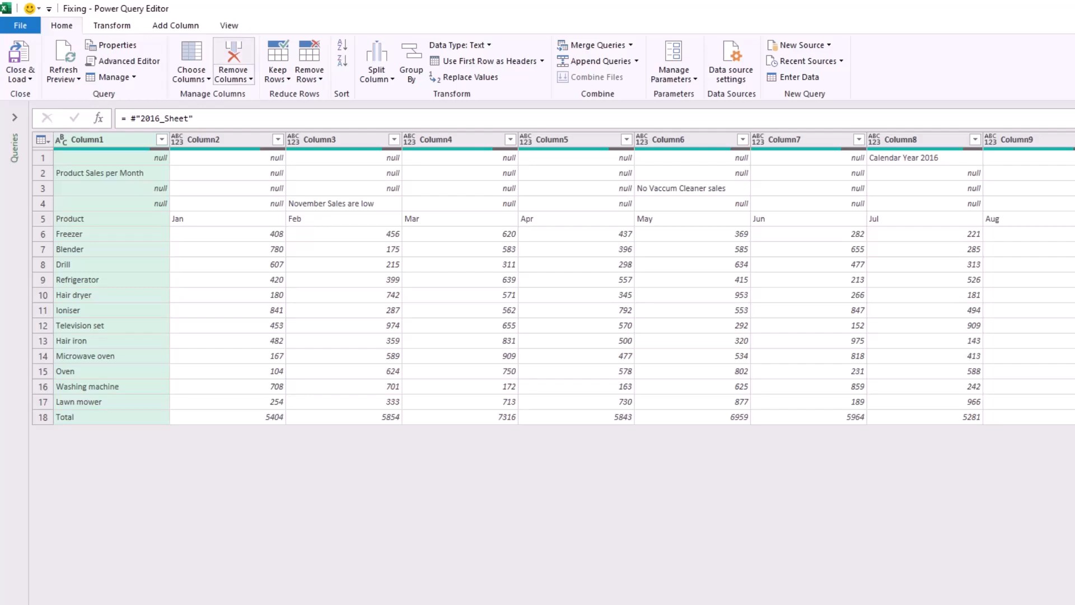
Add an index column starting from 1 to the 2016 sheet's table.
{"action": "left_click", "coordinate": [175, 25]}
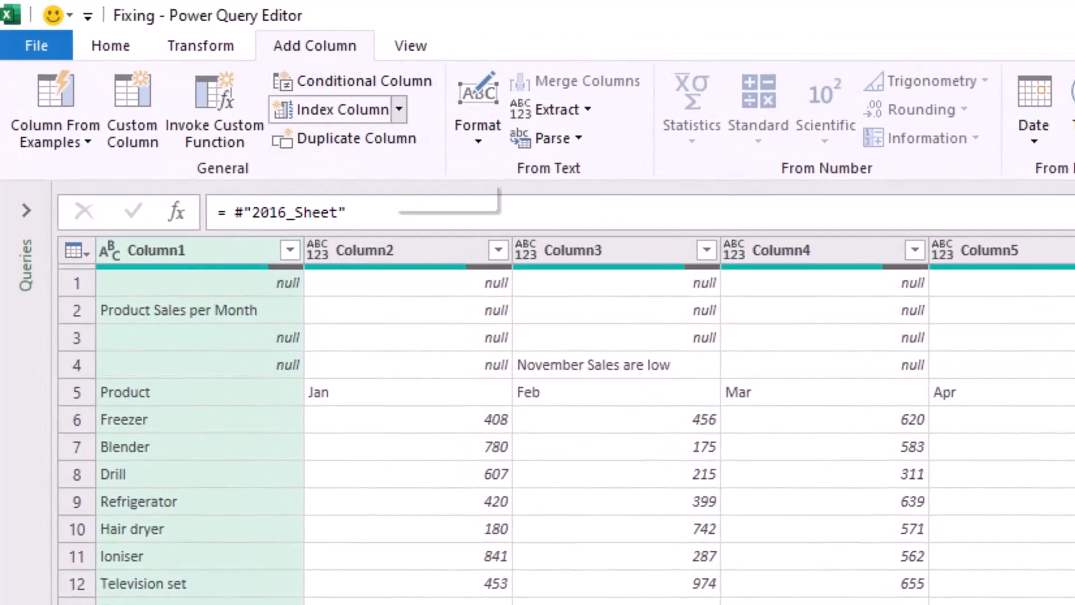
{"action": "left_click", "coordinate": [399, 109]}
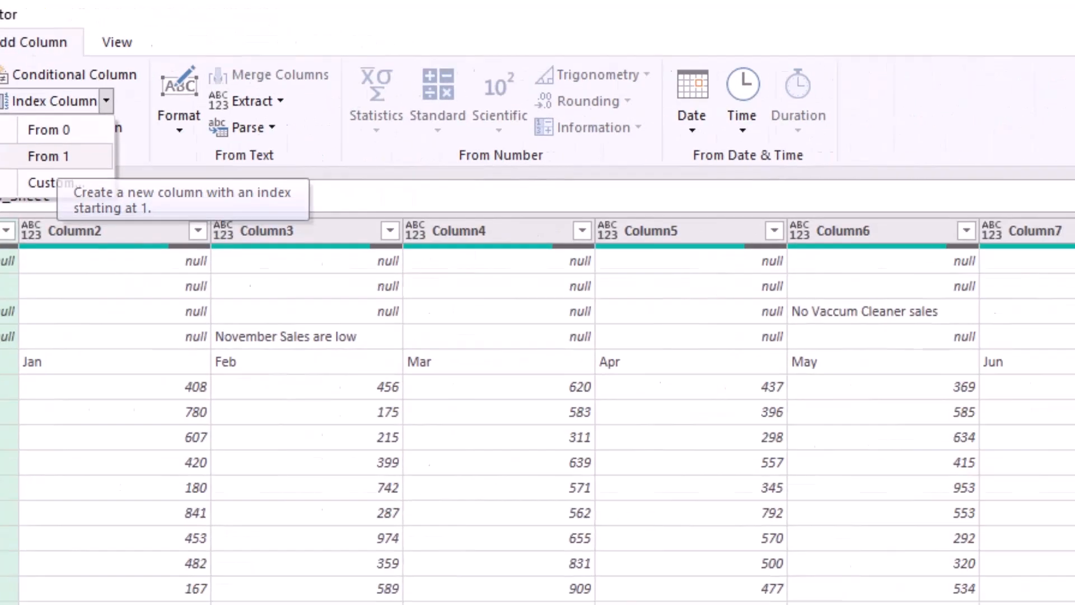
{"action": "left_click", "coordinate": [336, 169]}
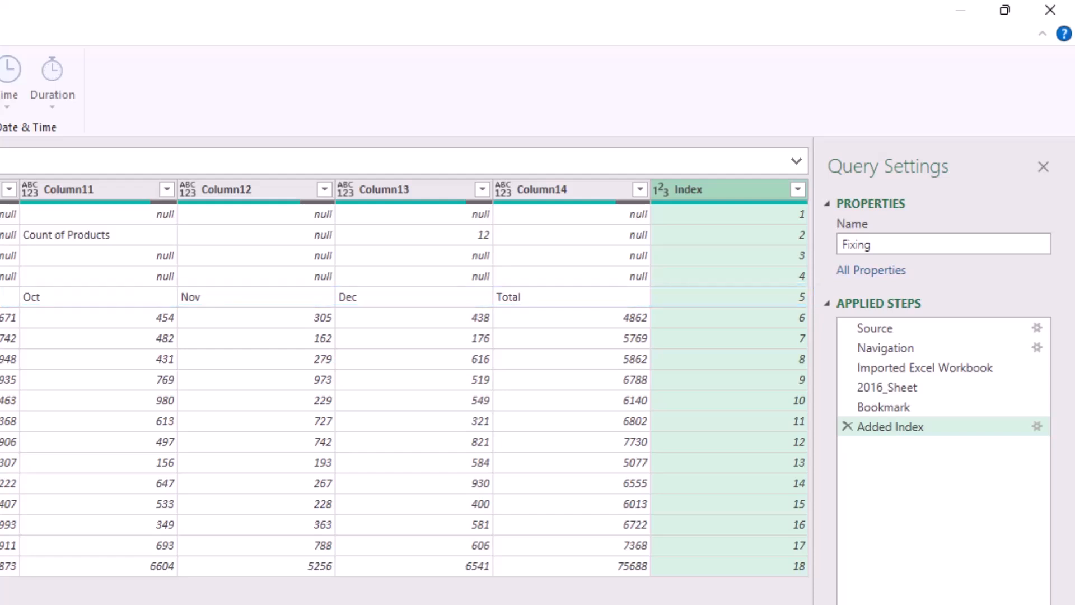
Filter Column14 to the row equal to Total and drill down to that row's Index value.
{"action": "right_click", "coordinate": [511, 298]}
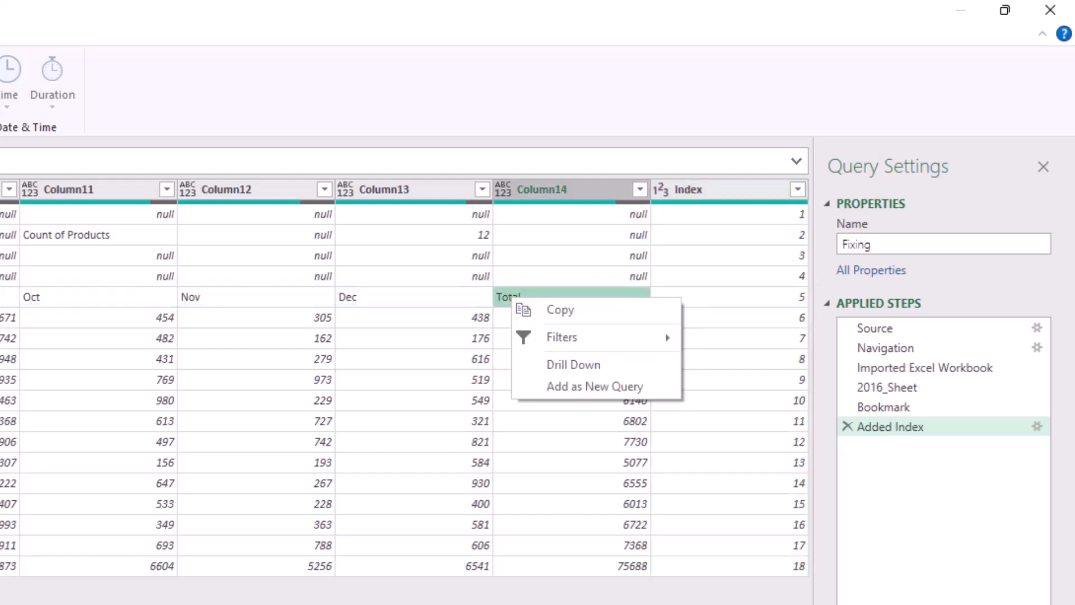
{"action": "mouse_move", "coordinate": [579, 338]}
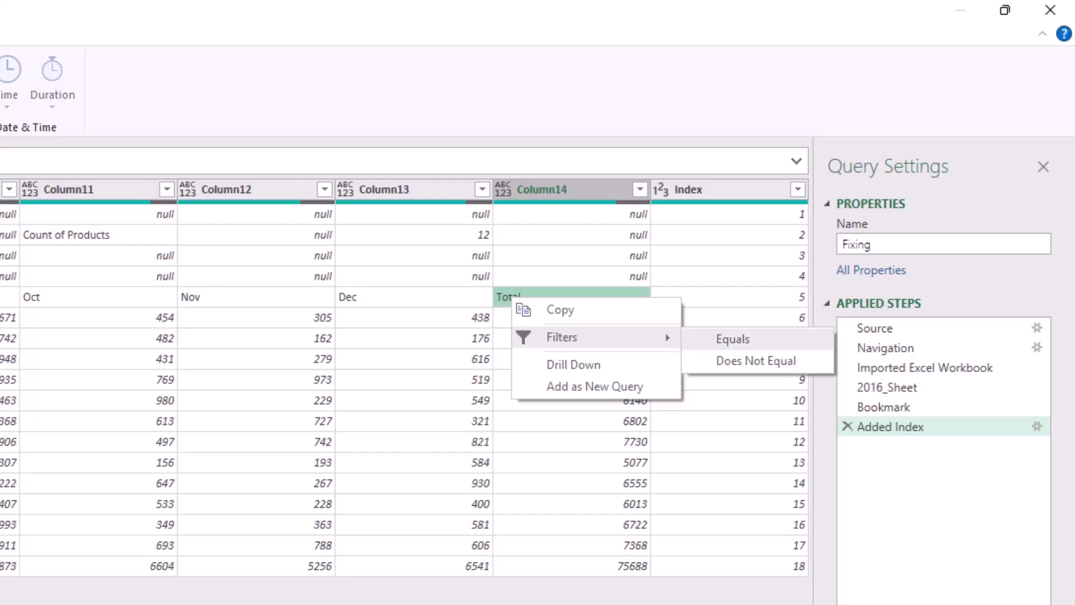
{"action": "left_click", "coordinate": [732, 338]}
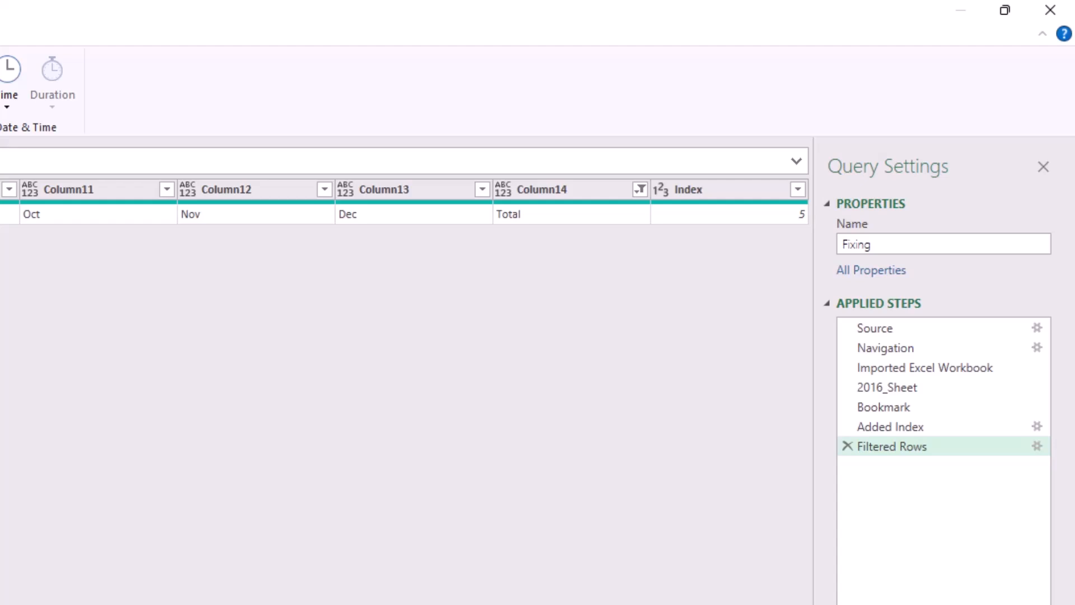
{"action": "left_click", "coordinate": [703, 190]}
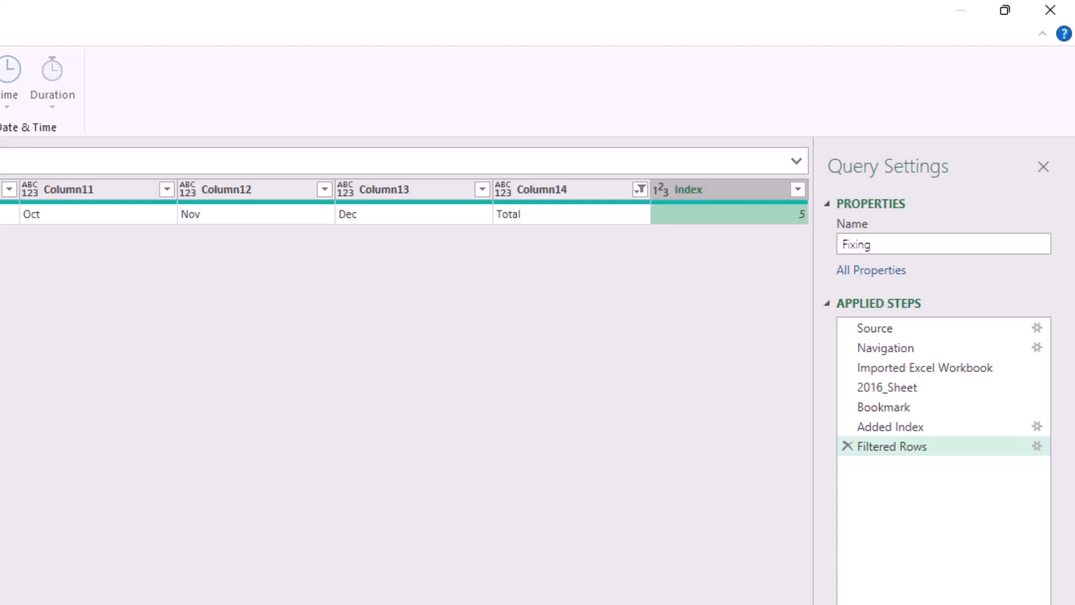
{"action": "right_click", "coordinate": [684, 211]}
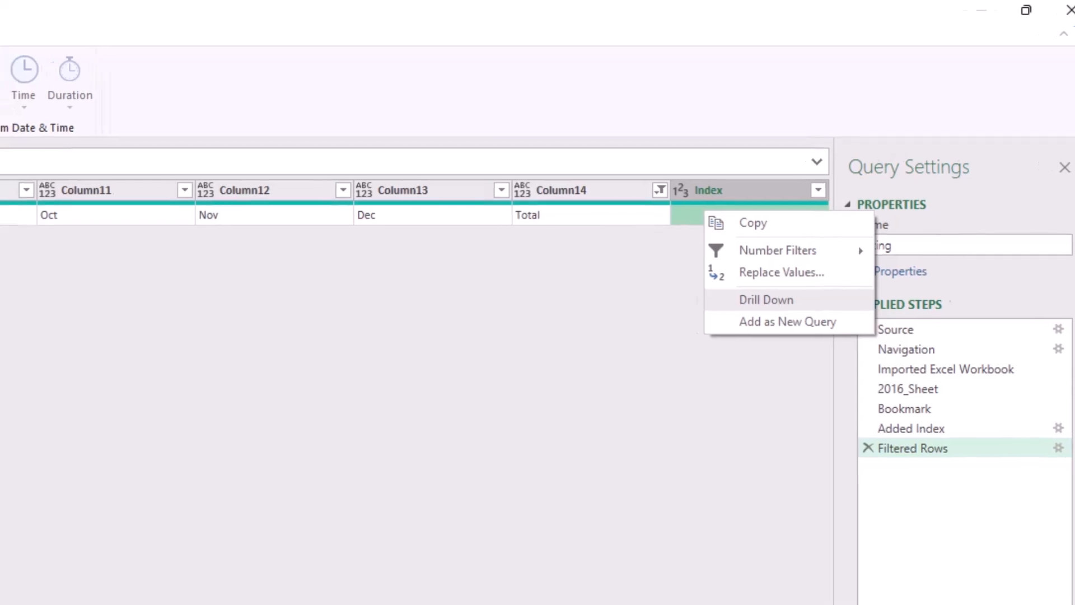
{"action": "left_click", "coordinate": [746, 299]}
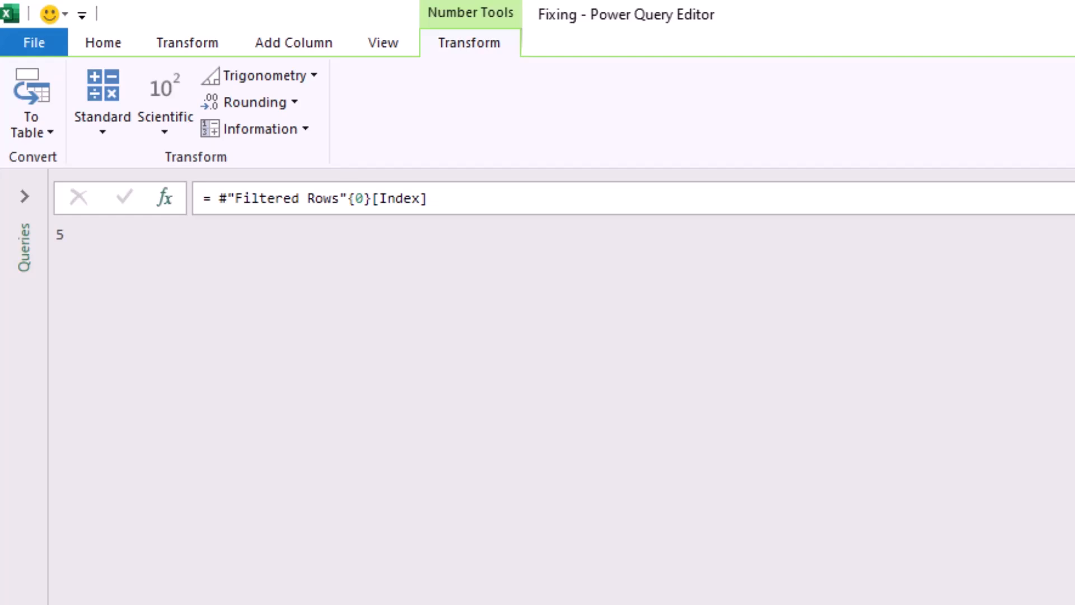
Add a custom step with the formula = Bookmark and rename it BackToSource.
{"action": "left_click", "coordinate": [164, 197]}
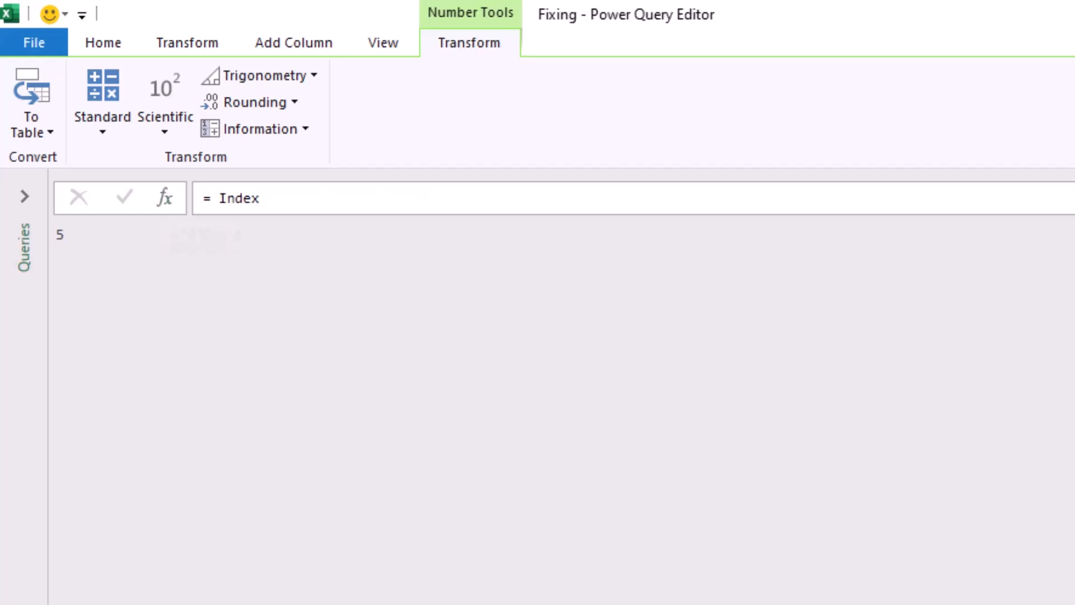
{"action": "double_click", "coordinate": [239, 198]}
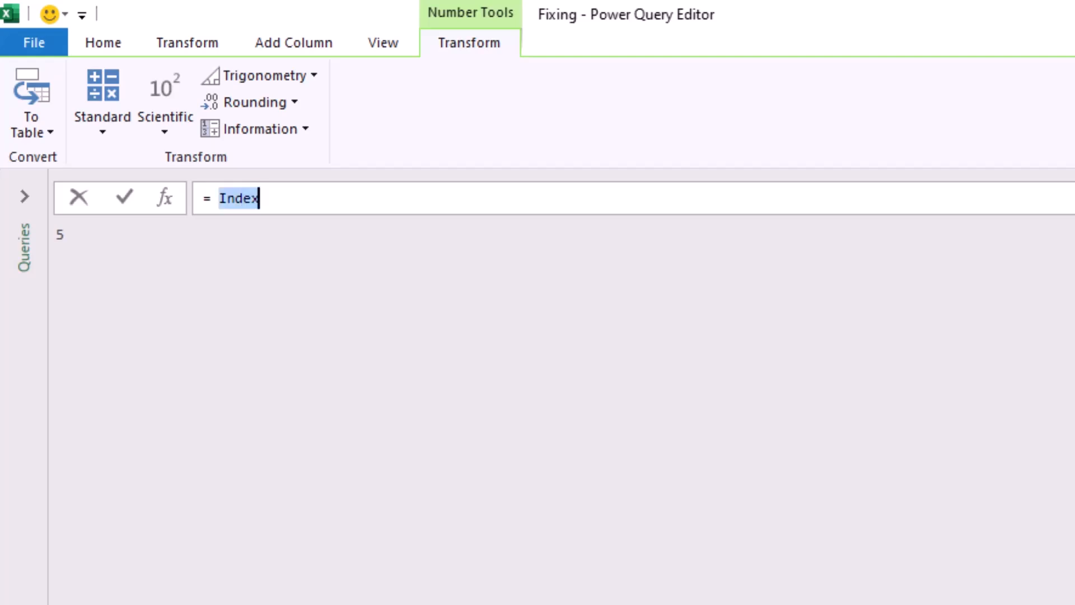
{"action": "type", "text": "Bo"}
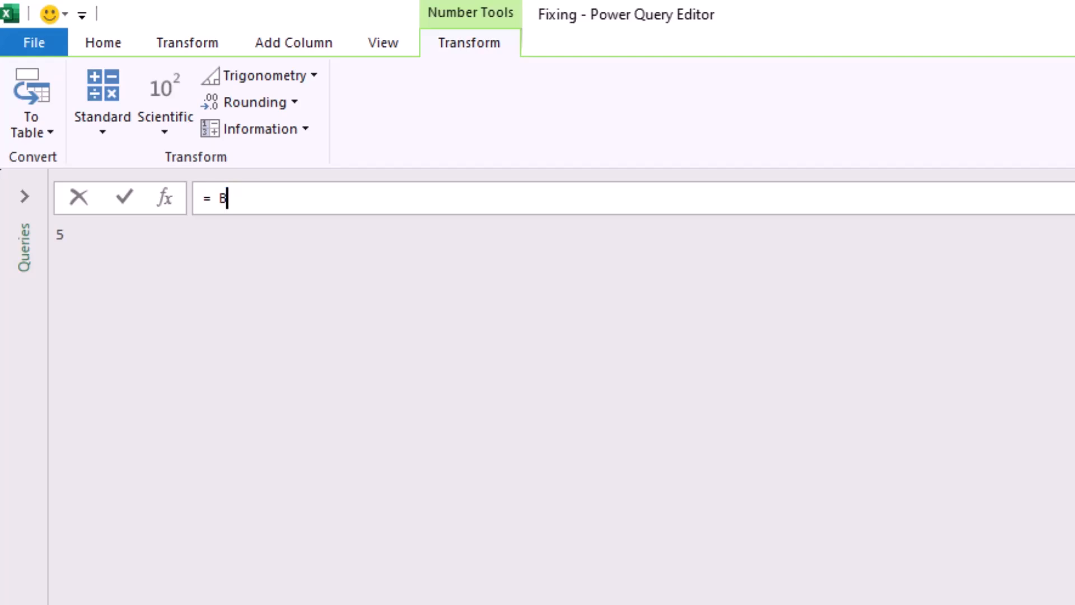
{"action": "type", "text": "okmark"}
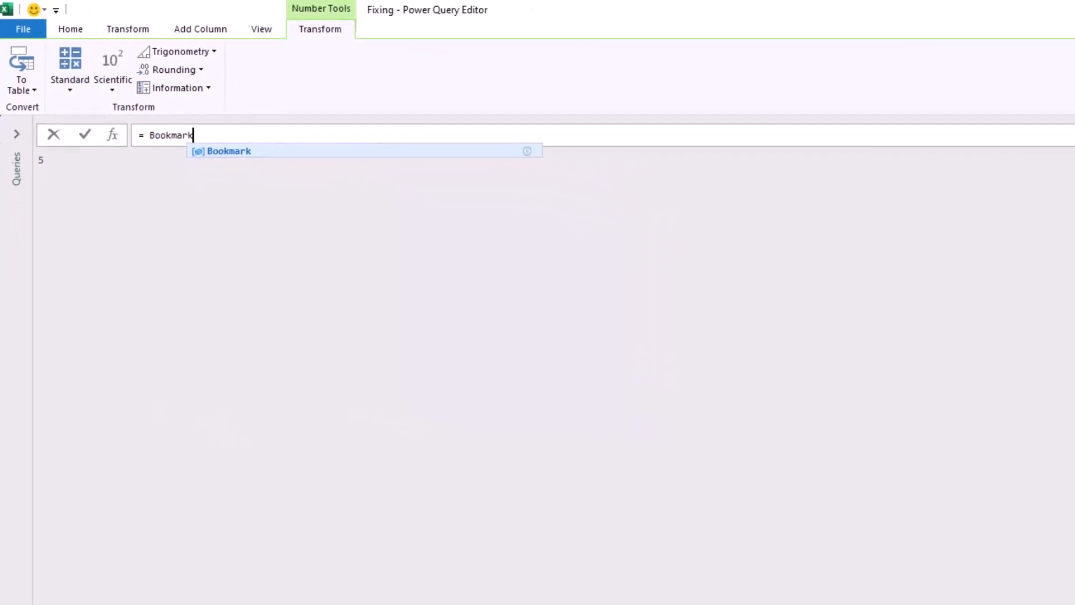
{"action": "key", "text": "Return"}
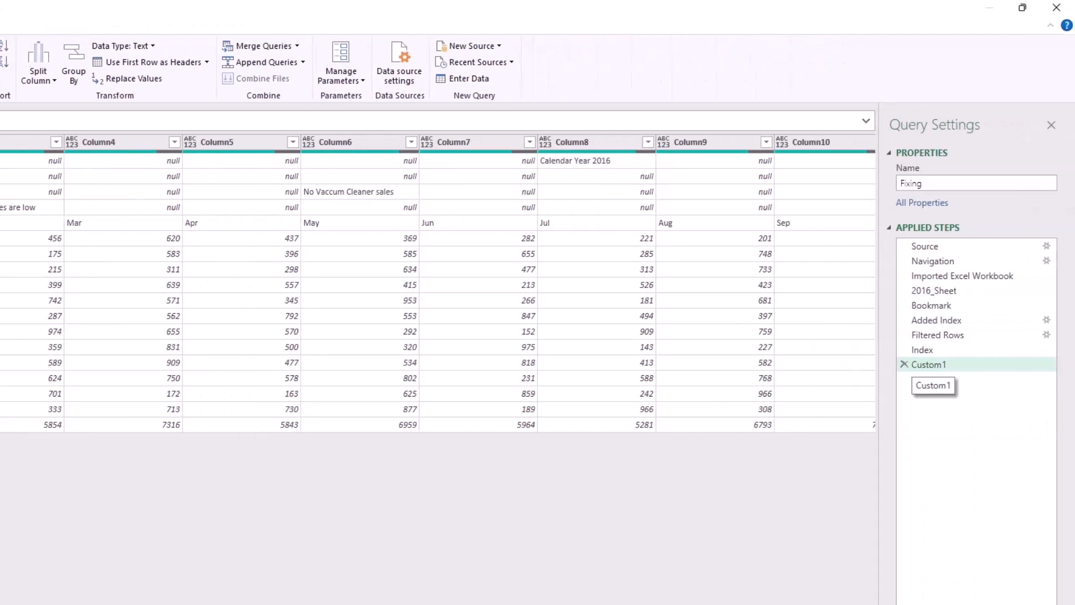
{"action": "left_click", "coordinate": [929, 365]}
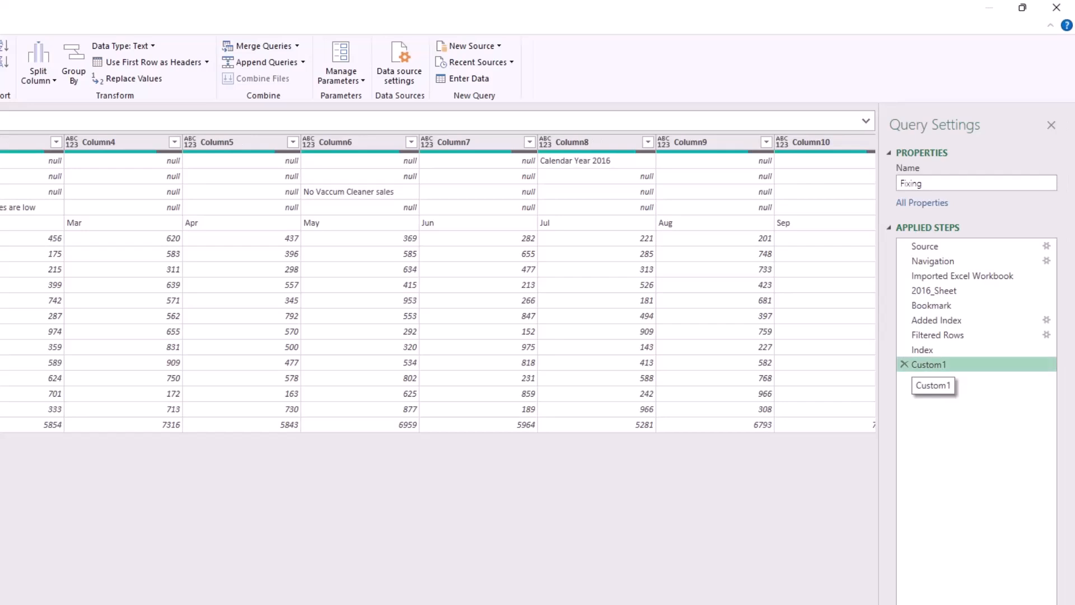
{"action": "key", "text": "F2"}
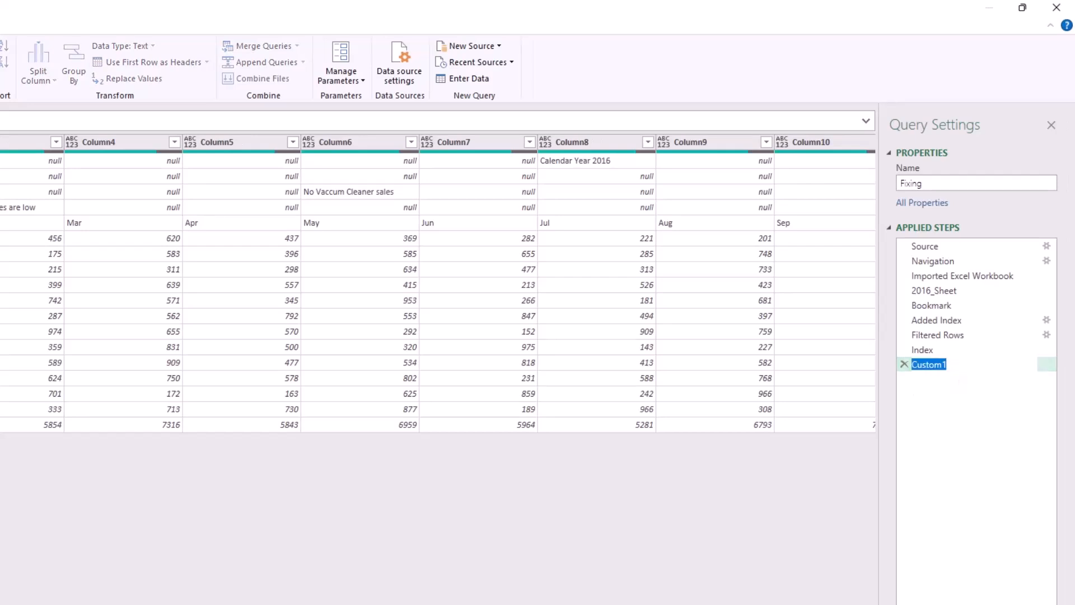
{"action": "type", "text": "BackToSource"}
{"action": "key", "text": "Return"}
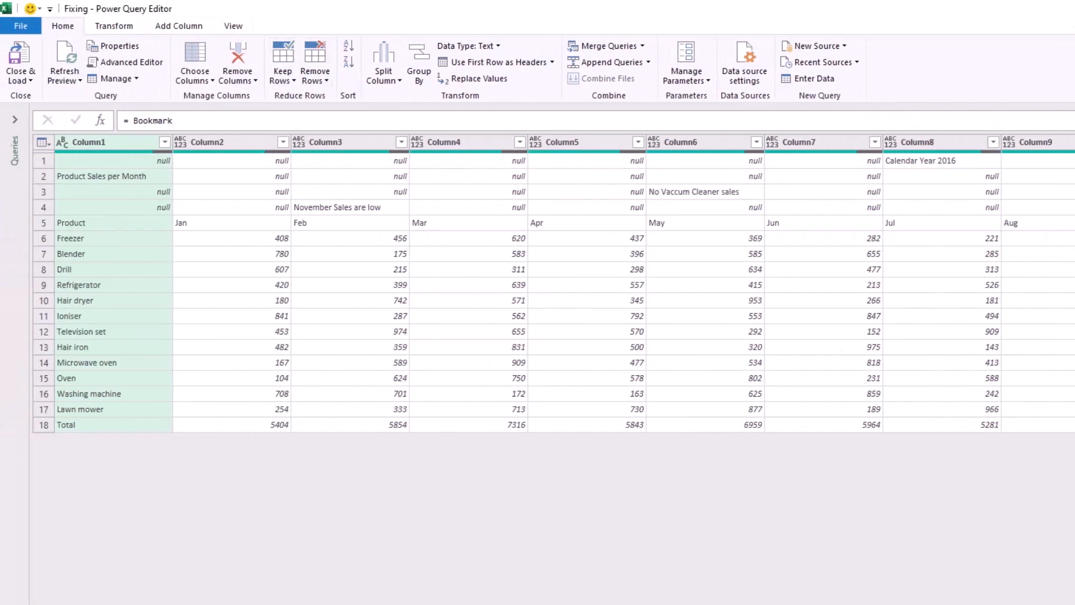
Remove the top 4 rows above the Product header row.
{"action": "left_click", "coordinate": [314, 75]}
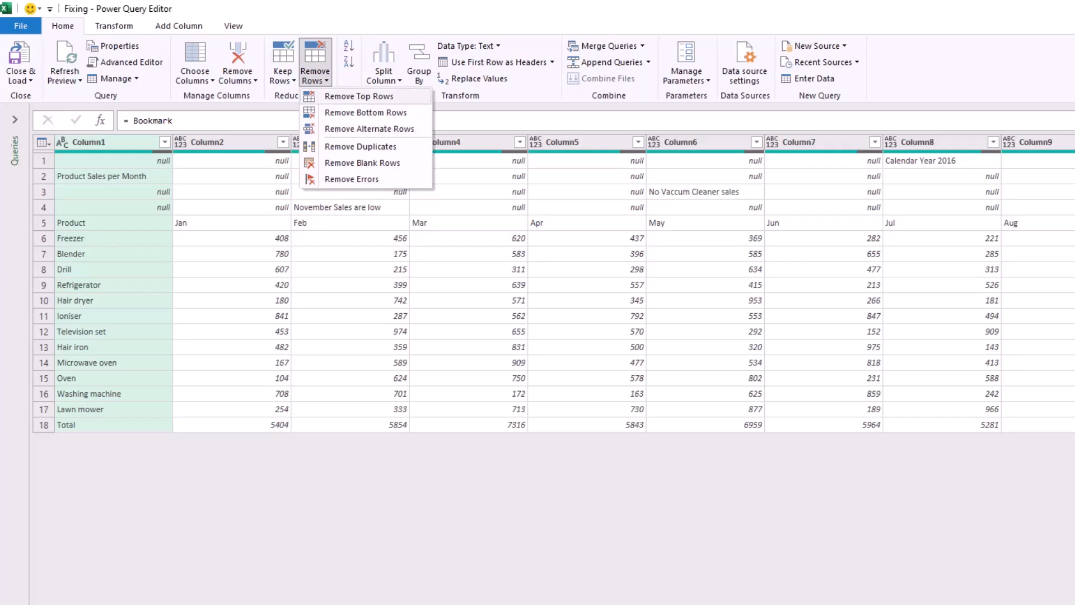
{"action": "left_click", "coordinate": [359, 97]}
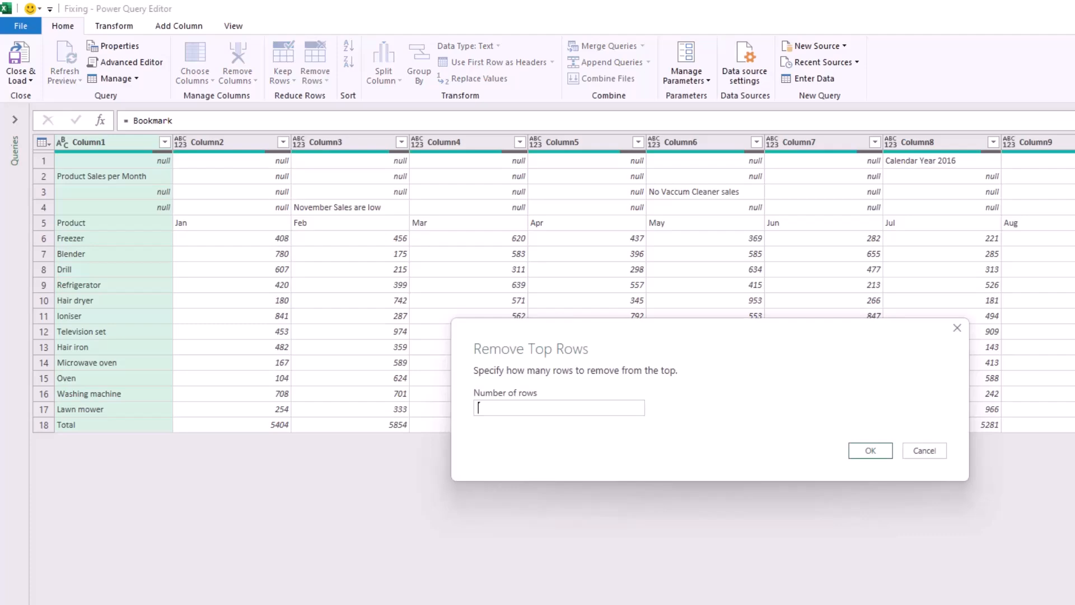
{"action": "type", "text": "4"}
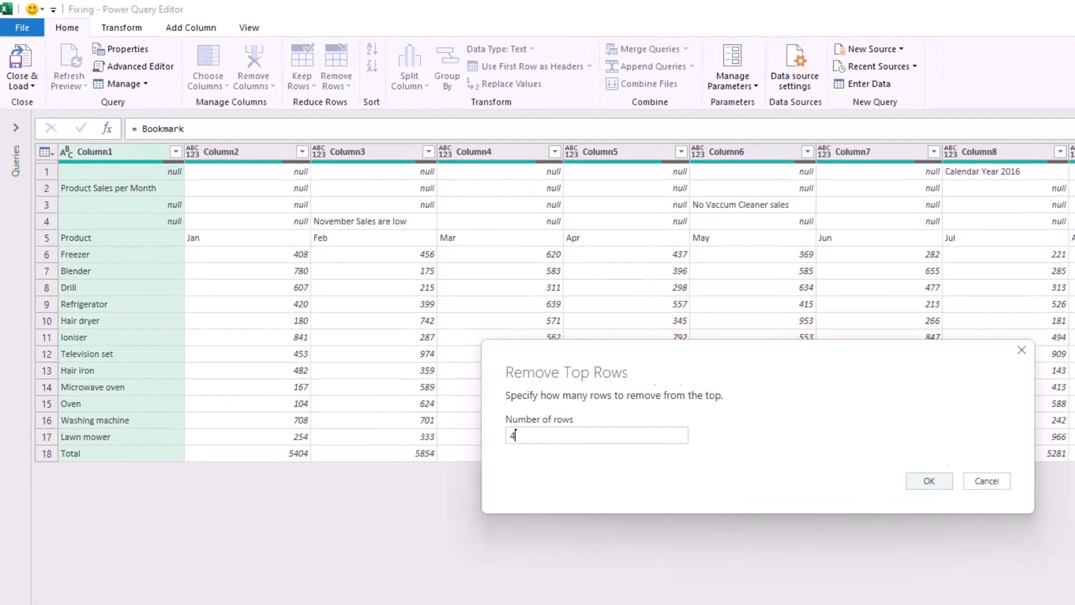
{"action": "left_click", "coordinate": [870, 450]}
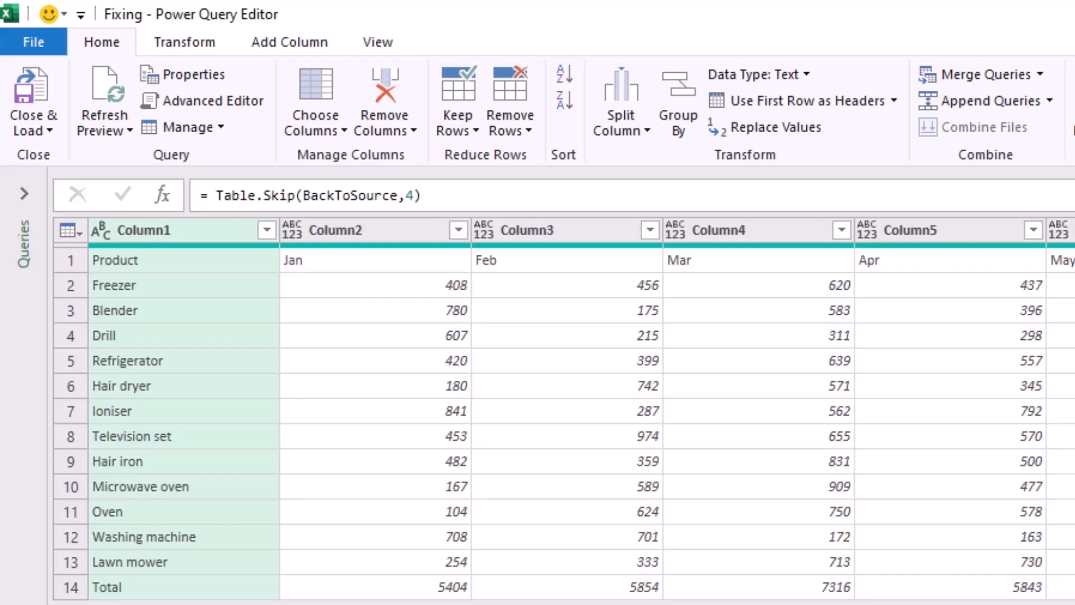
Replace the fixed row count in the Table.Skip formula with Index-1.
{"action": "double_click", "coordinate": [410, 196]}
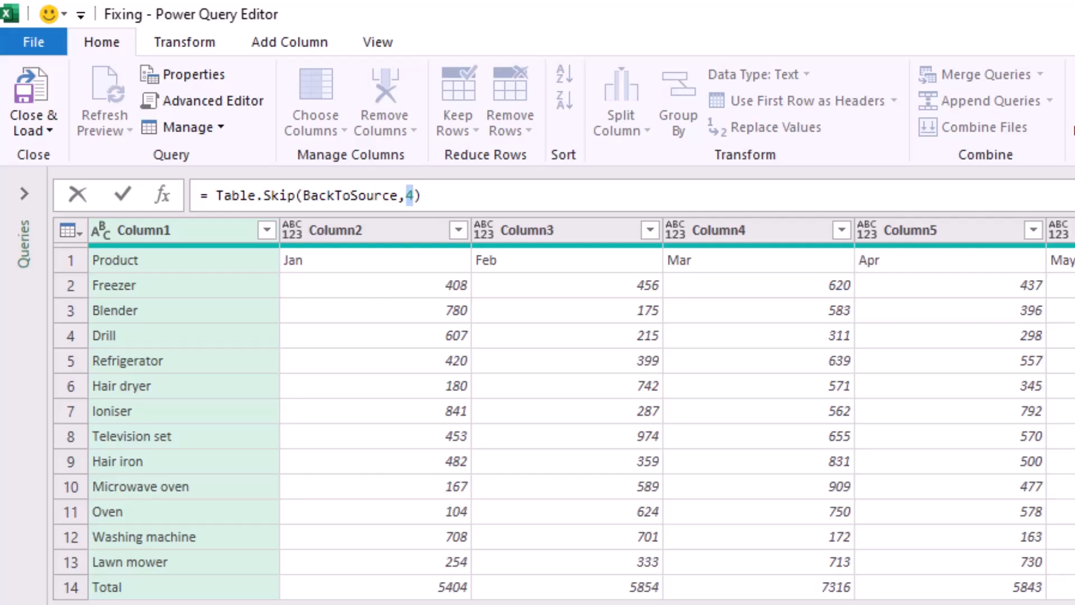
{"action": "type", "text": "Ind"}
{"action": "key", "text": "Tab"}
{"action": "type", "text": "-1"}
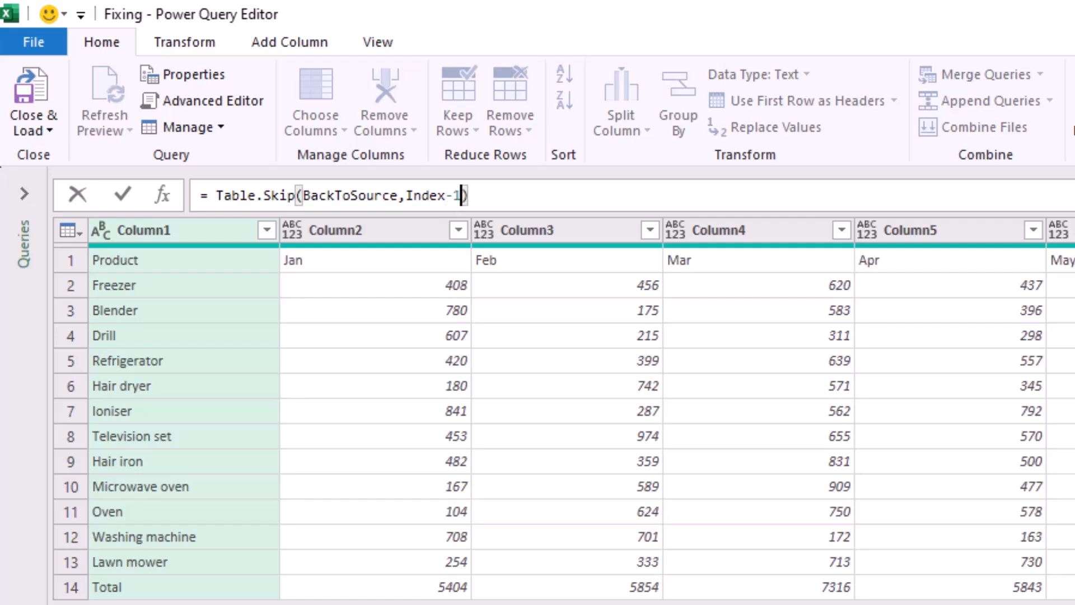
{"action": "key", "text": "Return"}
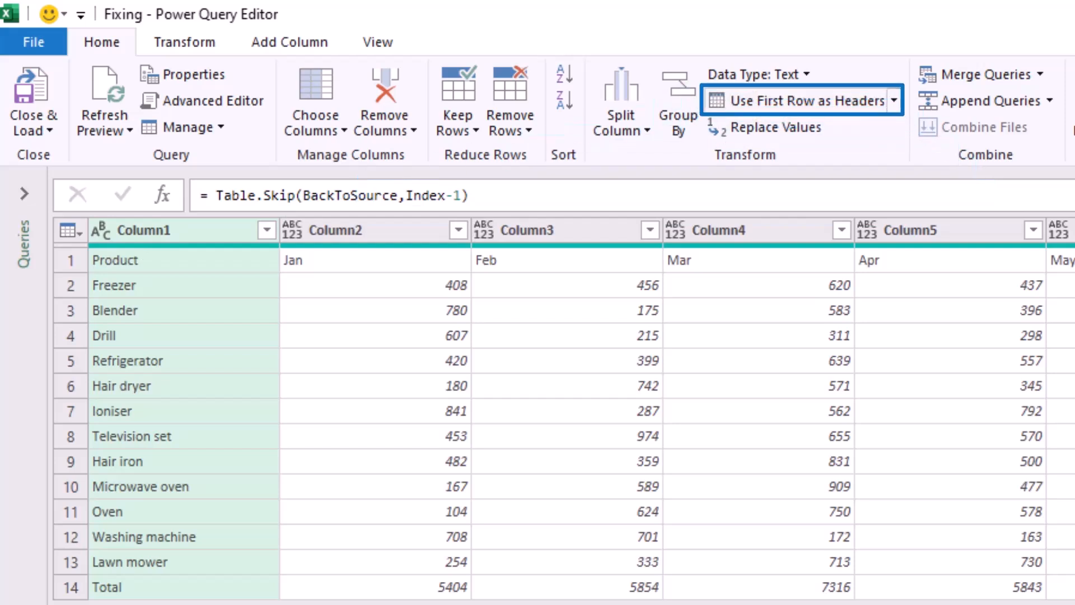
Promote the first row to column headers and remove the bottom 1 row holding the totals.
{"action": "left_click", "coordinate": [797, 101]}
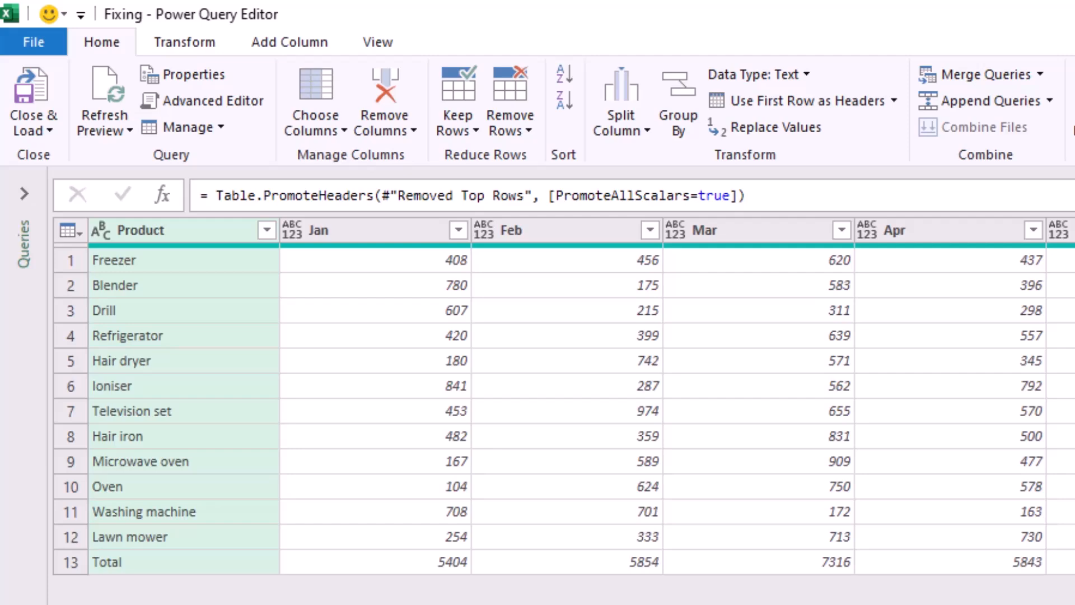
{"action": "left_click", "coordinate": [510, 120]}
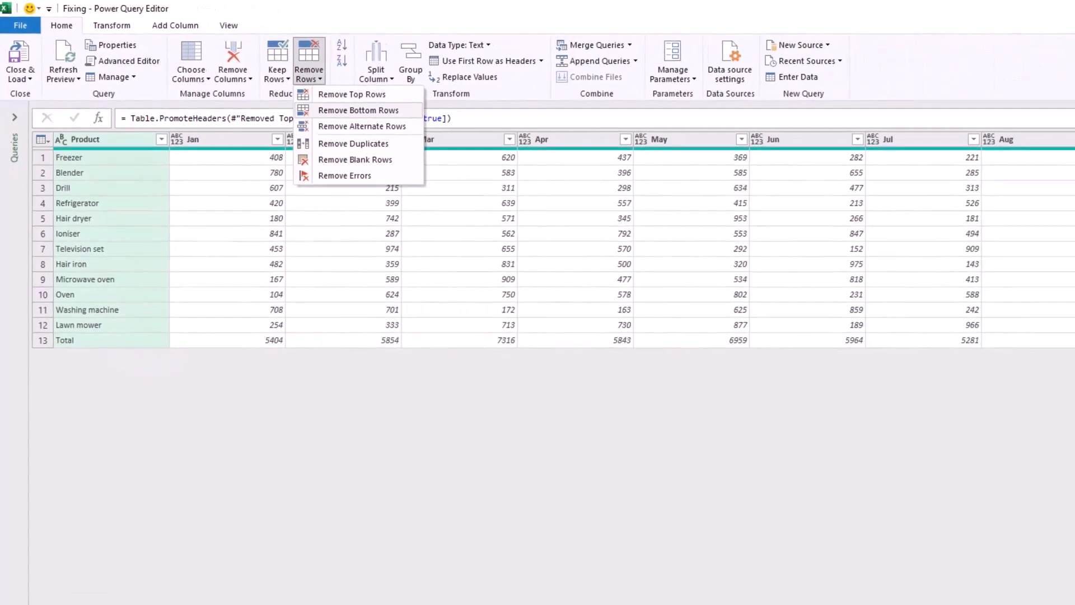
{"action": "left_click", "coordinate": [358, 110]}
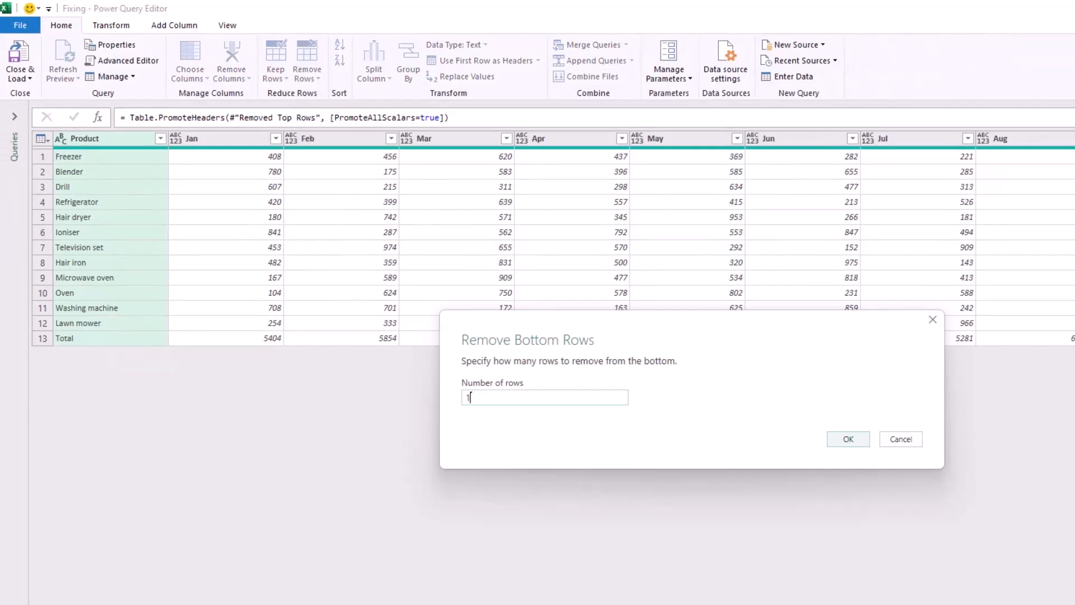
{"action": "key", "text": "Return"}
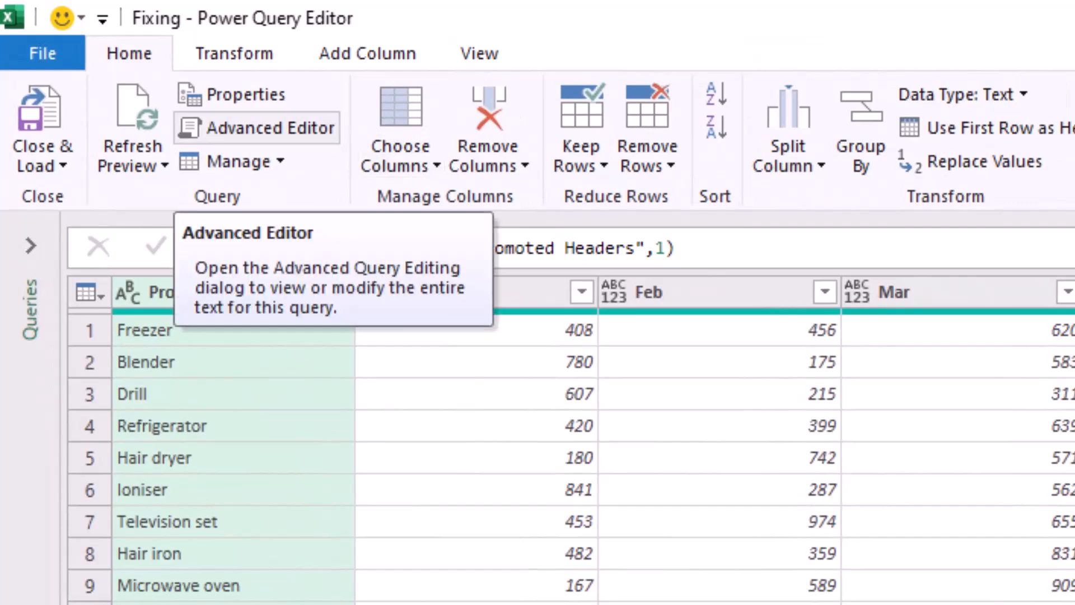
Open the Fixing query's full code and add the function declaration (Mydata as table)=> above the let line.
{"action": "left_click", "coordinate": [256, 127]}
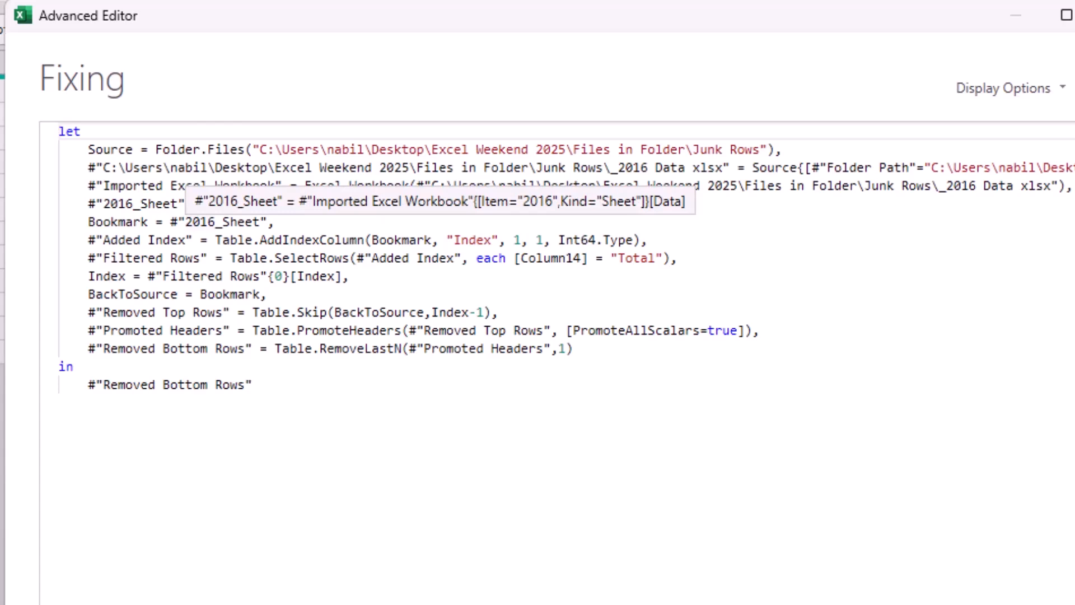
{"action": "key", "text": "Return"}
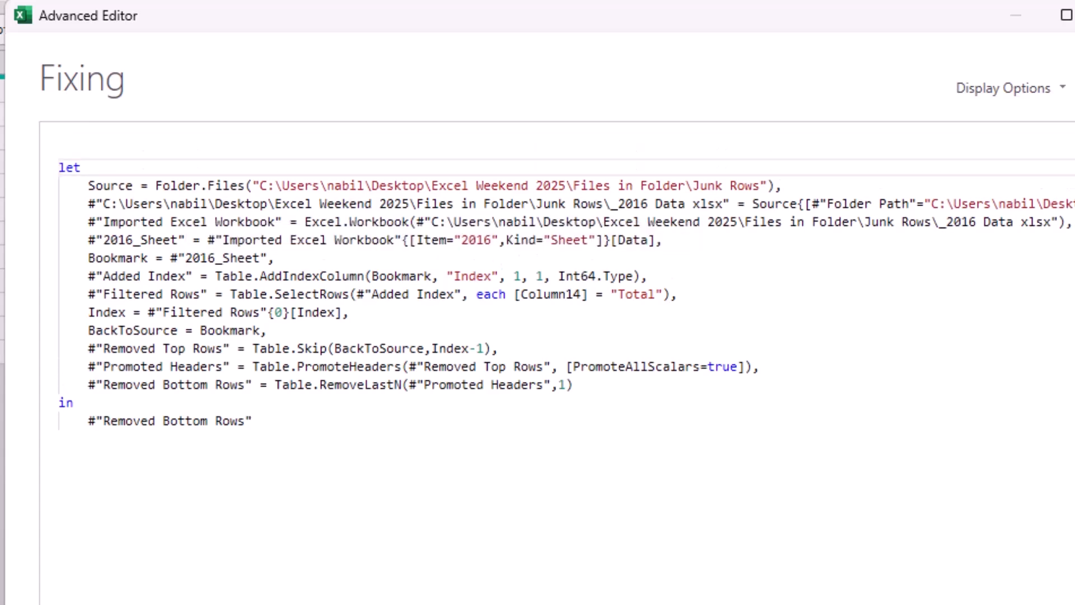
{"action": "key", "text": "Up"}
{"action": "key", "text": "Up"}
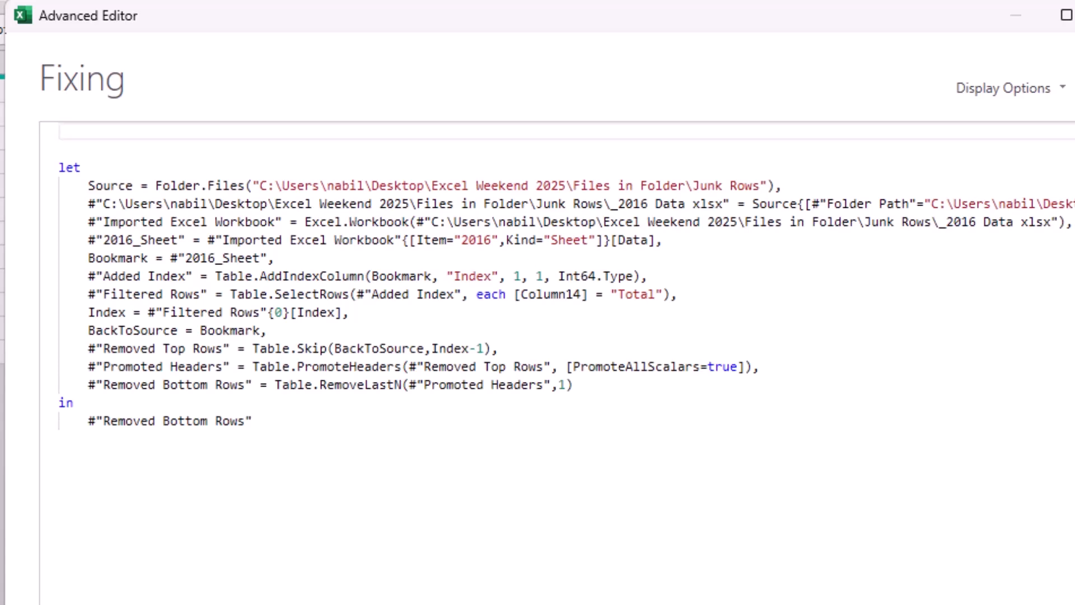
{"action": "type", "text": "(My"}
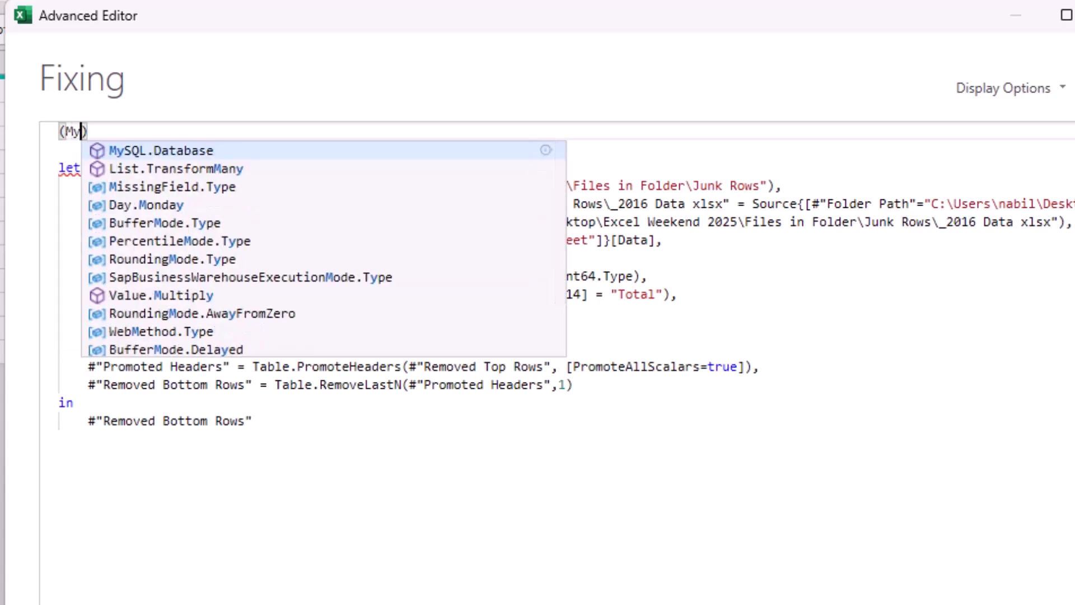
{"action": "type", "text": "data"}
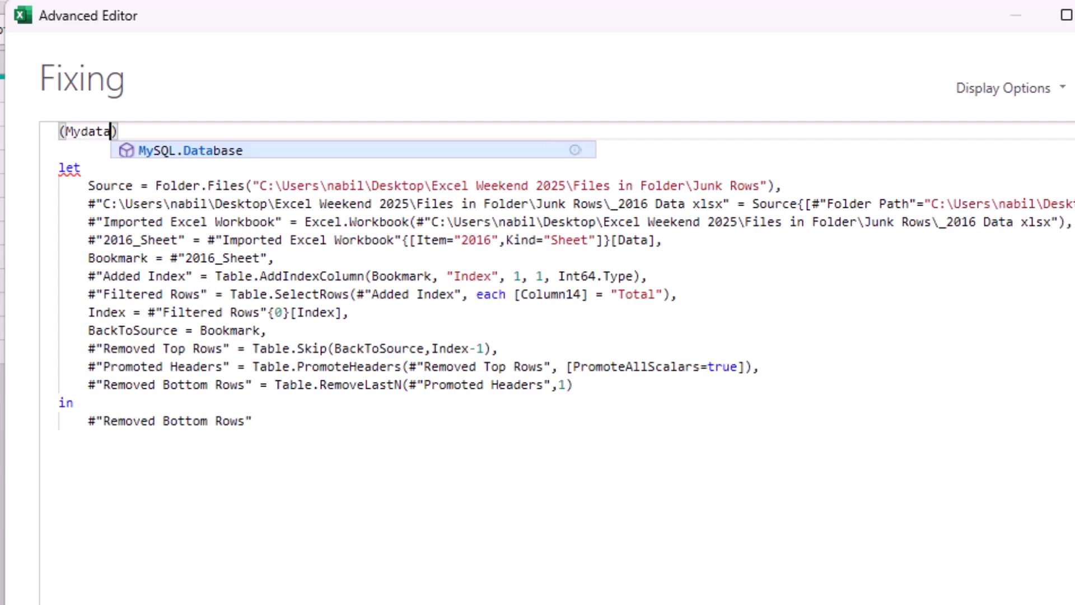
{"action": "type", "text": " as"}
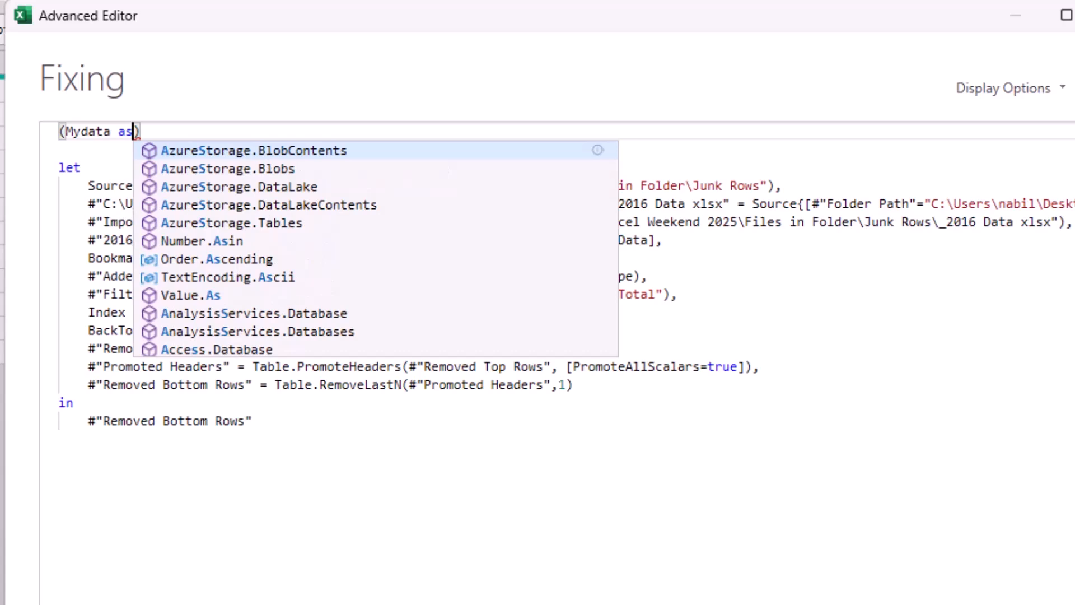
{"action": "type", "text": " table)"}
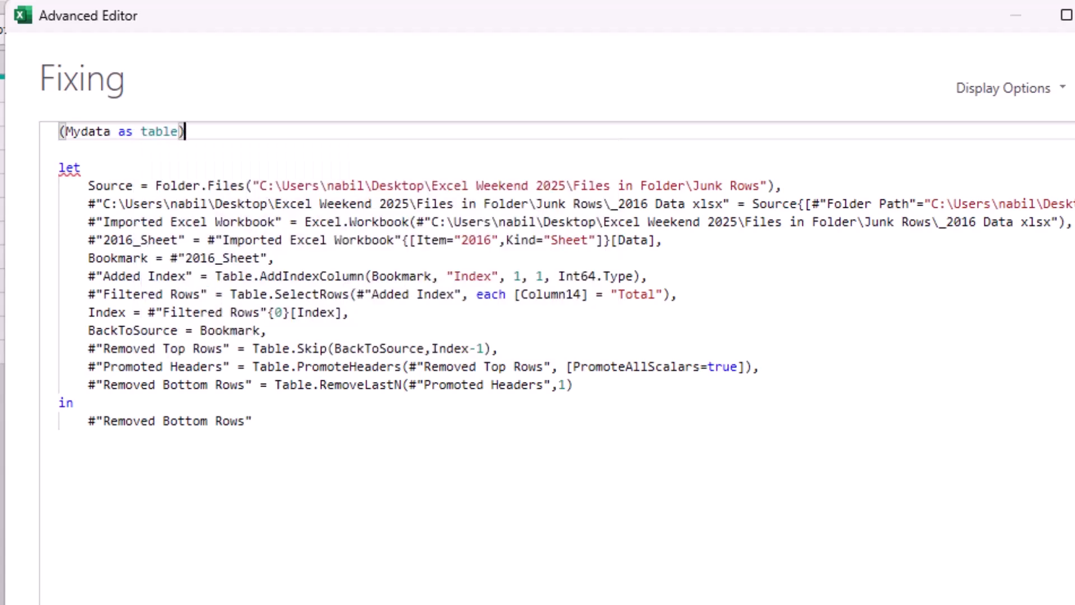
{"action": "type", "text": "=>"}
Delete the four code lines from Source through #"2016_Sheet", set Bookmark equal to Mydata, and apply the code.
{"action": "left_click_drag", "start_coordinate": [82, 185], "coordinate": [663, 240]}
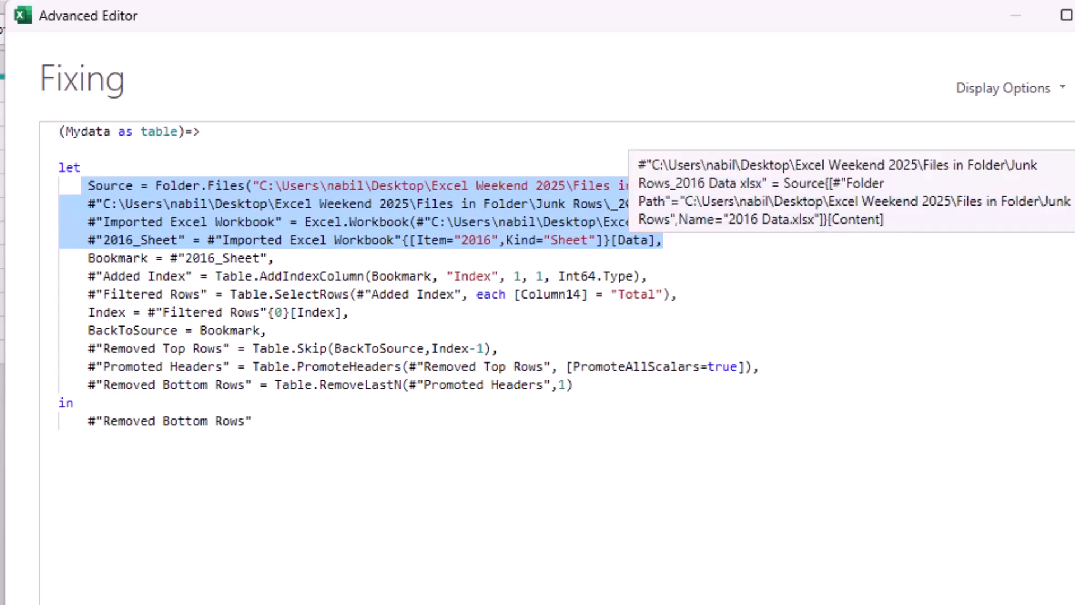
{"action": "key", "text": "Delete"}
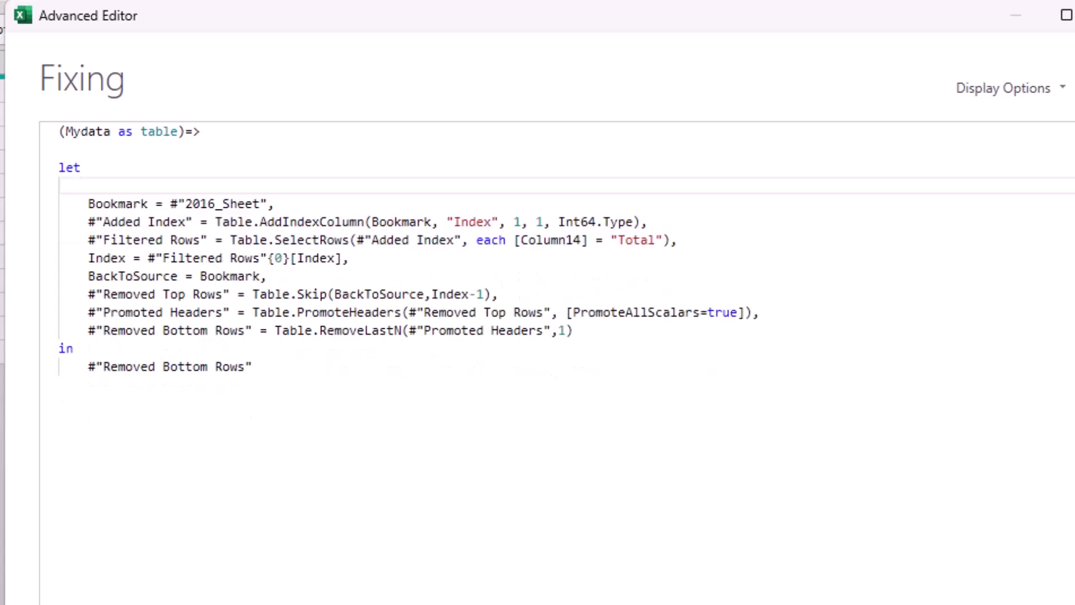
{"action": "left_click_drag", "start_coordinate": [169, 204], "coordinate": [228, 204]}
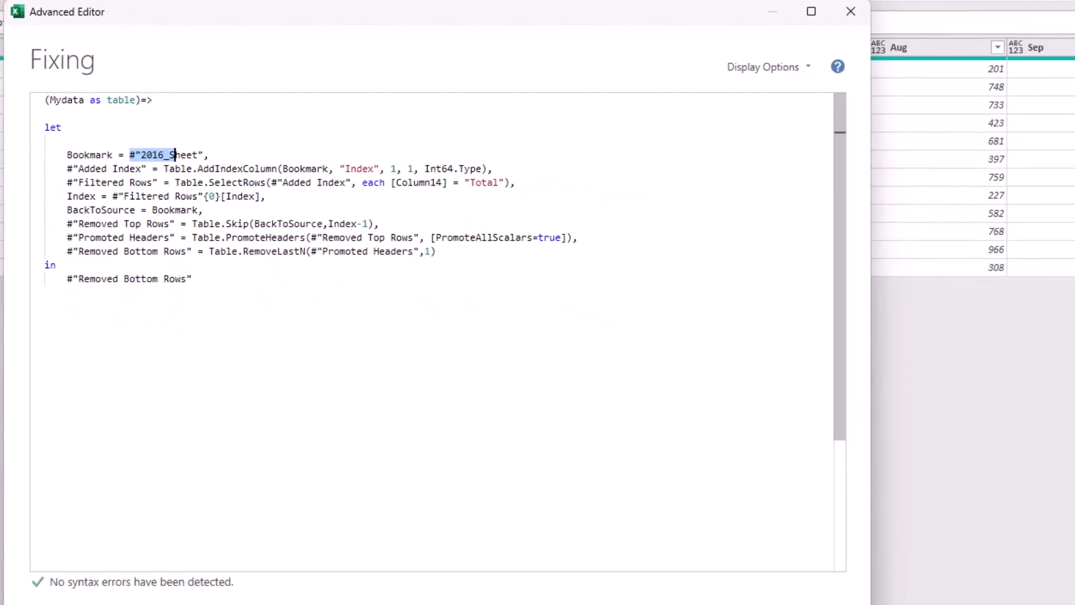
{"action": "left_click_drag", "start_coordinate": [175, 154], "coordinate": [204, 154]}
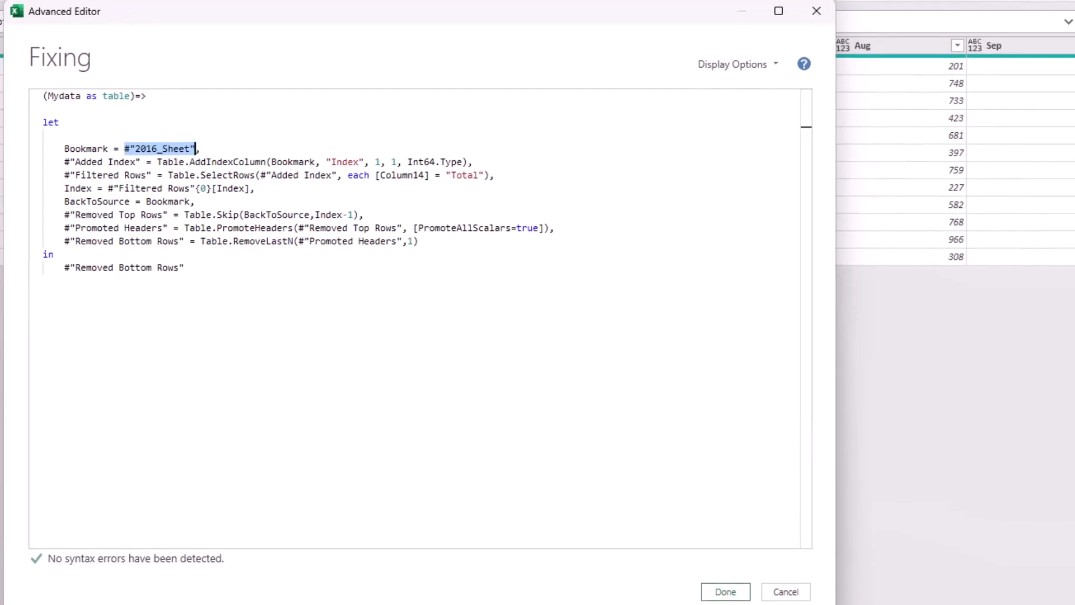
{"action": "type", "text": "Mydata"}
{"action": "left_click", "coordinate": [726, 592]}
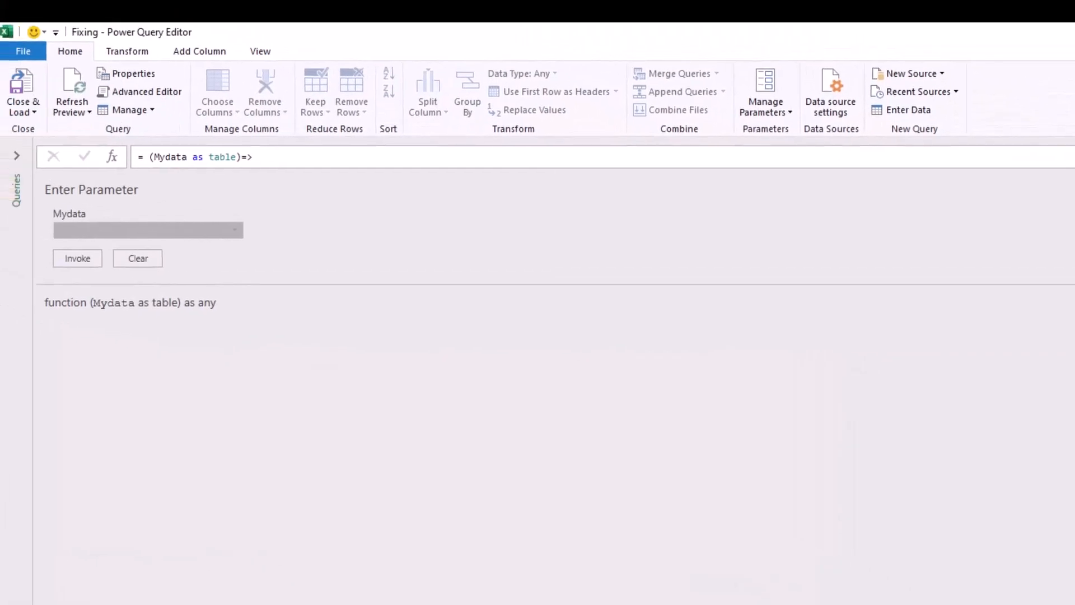
Create a new query from the Junk Rows folder and load its file list for transformation without combining.
{"action": "left_click", "coordinate": [16, 156]}
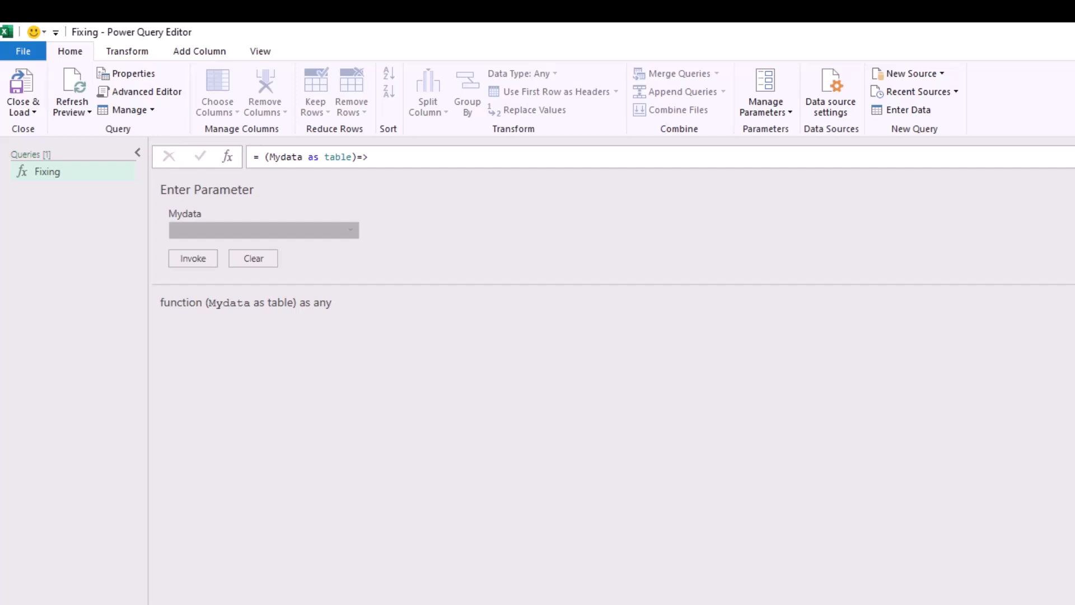
{"action": "right_click", "coordinate": [64, 223]}
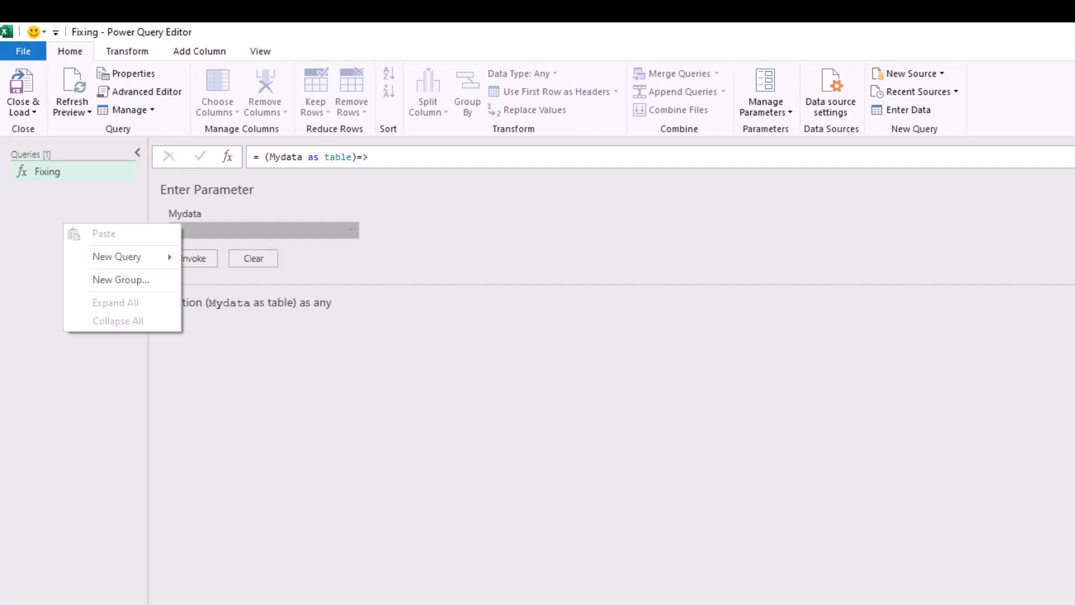
{"action": "mouse_move", "coordinate": [116, 256]}
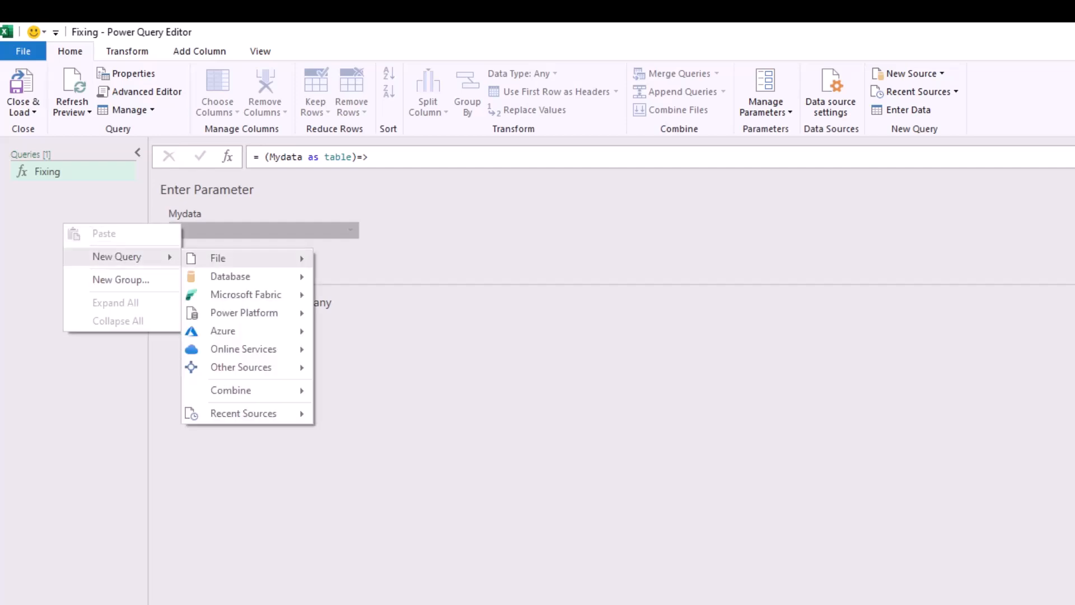
{"action": "mouse_move", "coordinate": [218, 259]}
{"action": "left_click", "coordinate": [356, 350]}
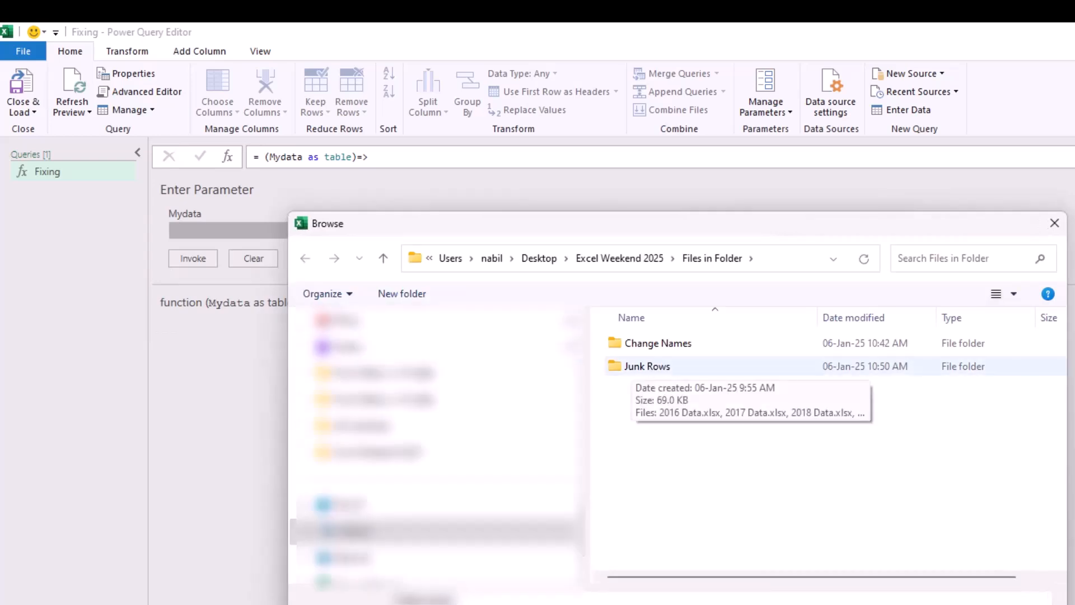
{"action": "double_click", "coordinate": [647, 365]}
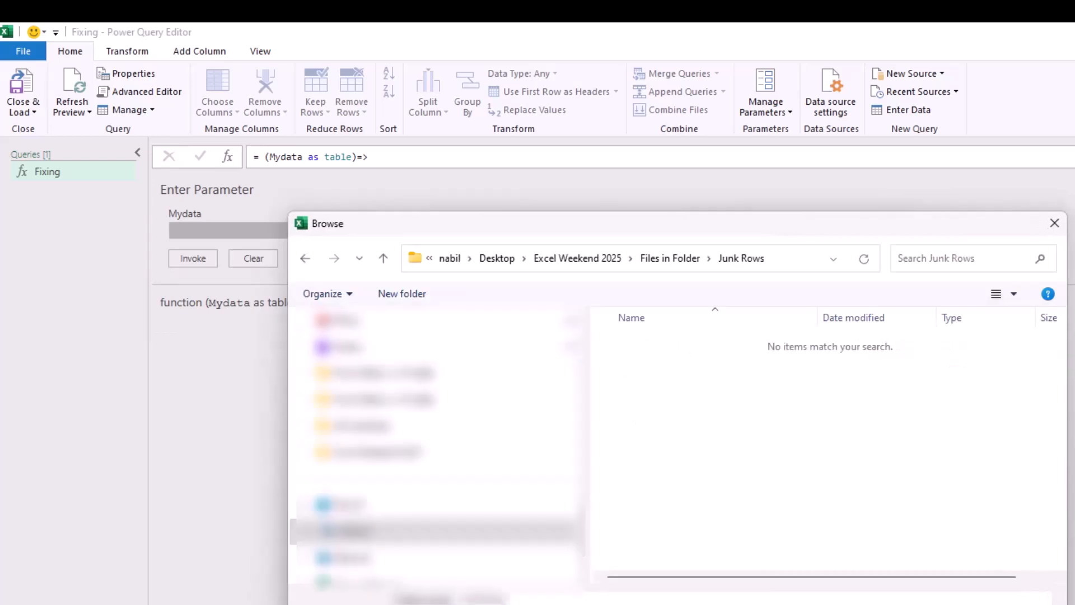
{"action": "key", "text": "Return"}
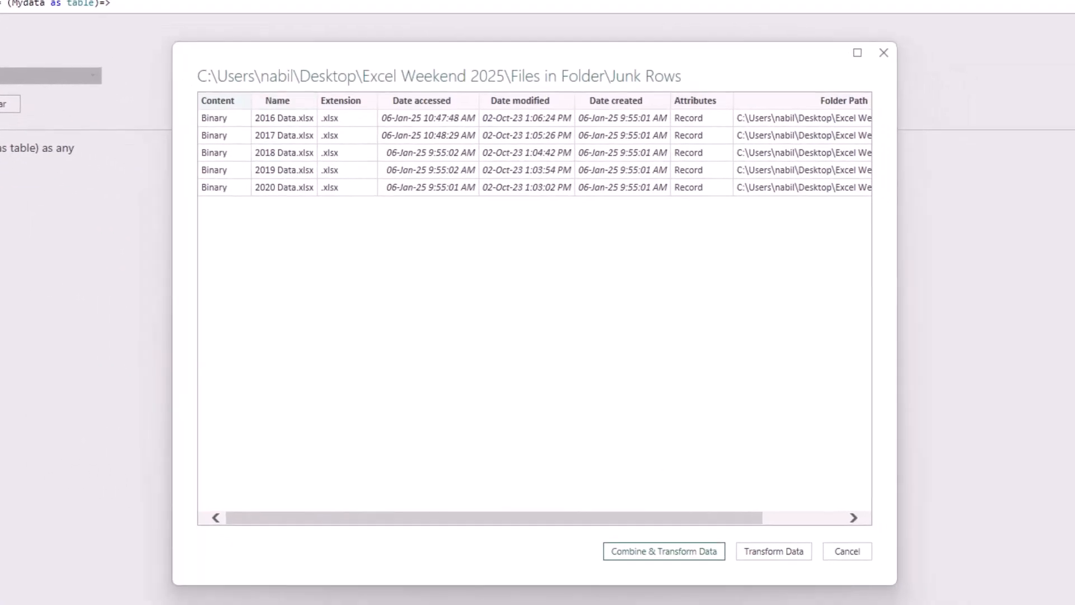
{"action": "left_click", "coordinate": [774, 551]}
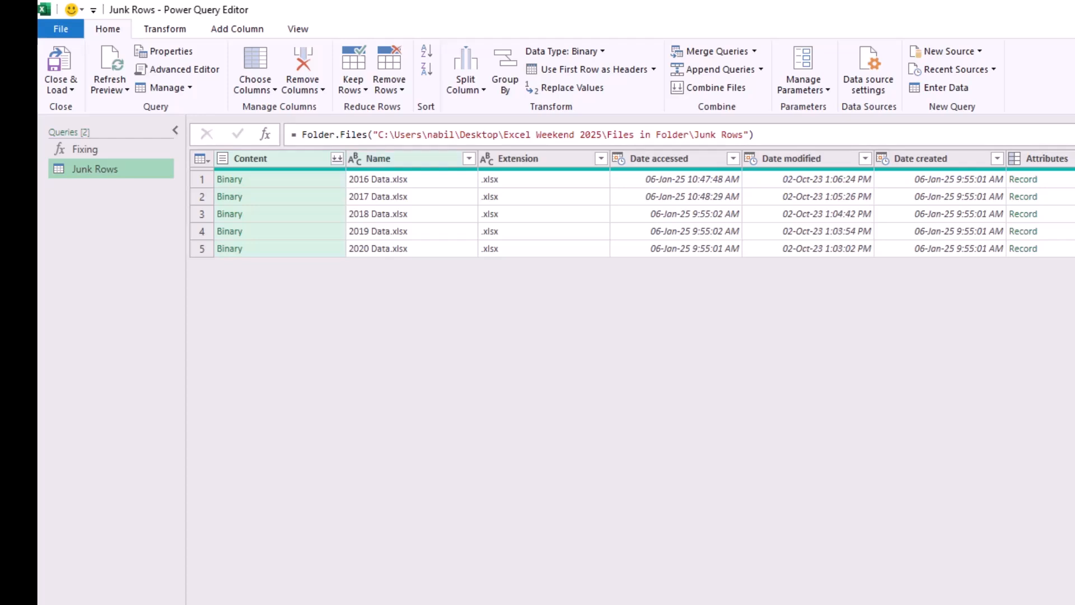
Reduce the Name column's text to its first 4 characters.
{"action": "left_click", "coordinate": [405, 159]}
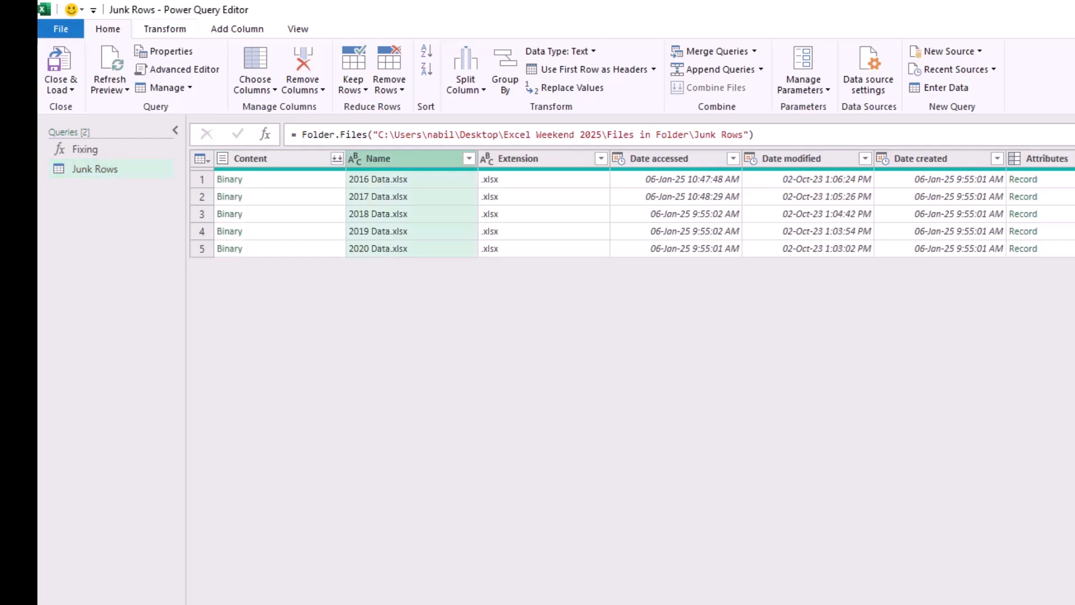
{"action": "left_click", "coordinate": [165, 29]}
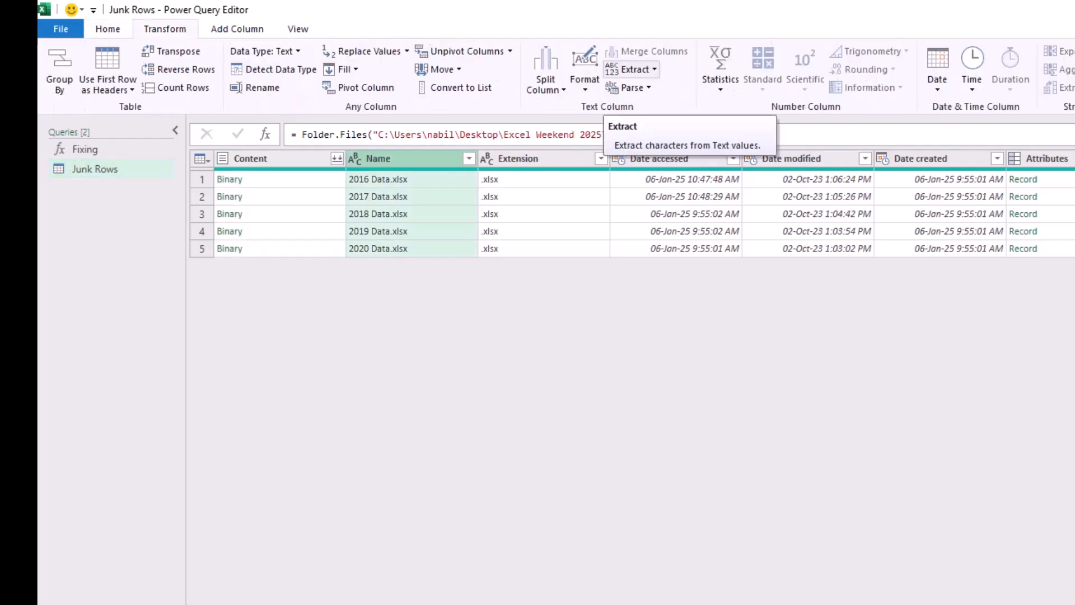
{"action": "left_click", "coordinate": [632, 69]}
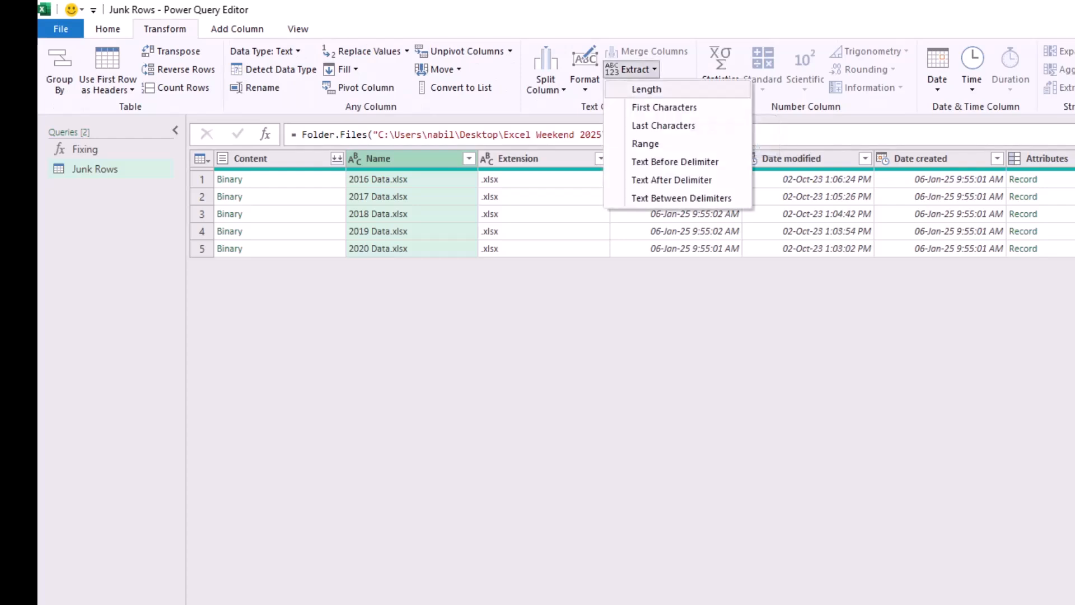
{"action": "left_click", "coordinate": [664, 106]}
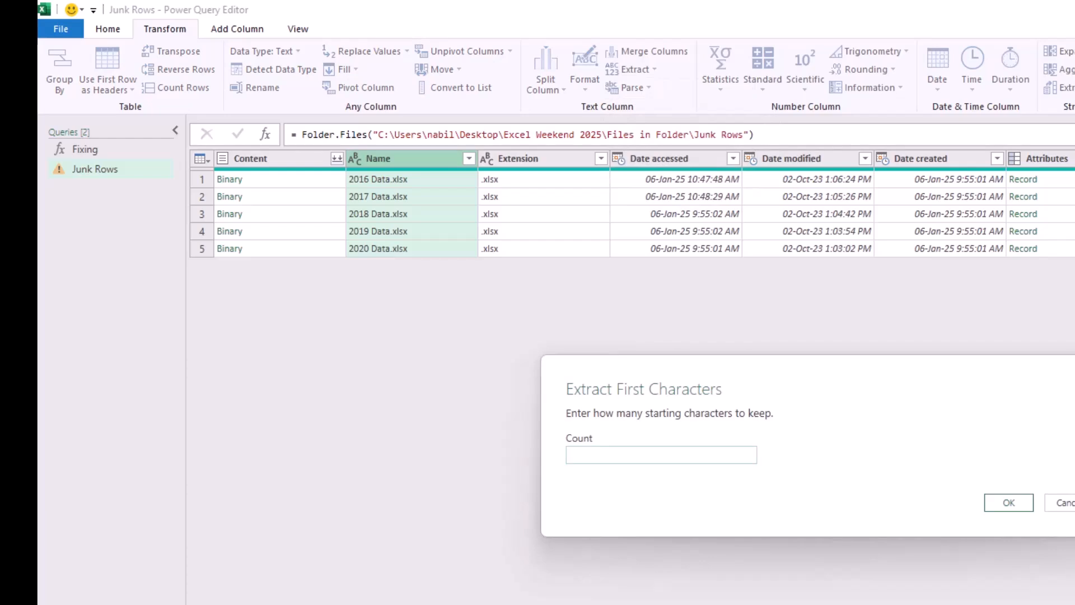
{"action": "type", "text": "4"}
{"action": "key", "text": "Return"}
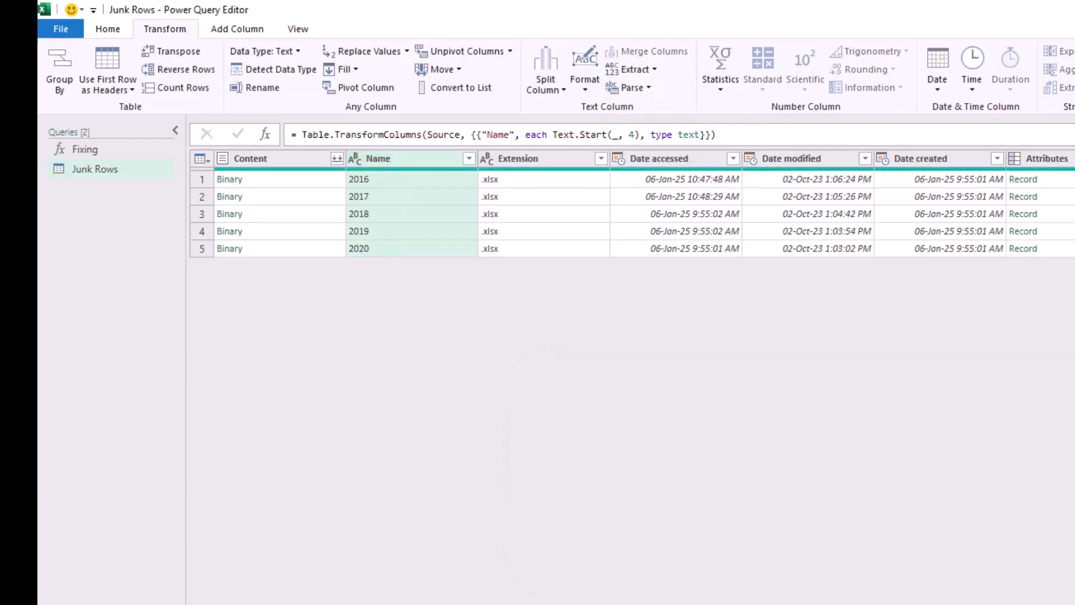
Rename the Name column to Year and remove all columns other than Year and Content.
{"action": "double_click", "coordinate": [378, 159]}
{"action": "type", "text": "Year"}
{"action": "key", "text": "Return"}
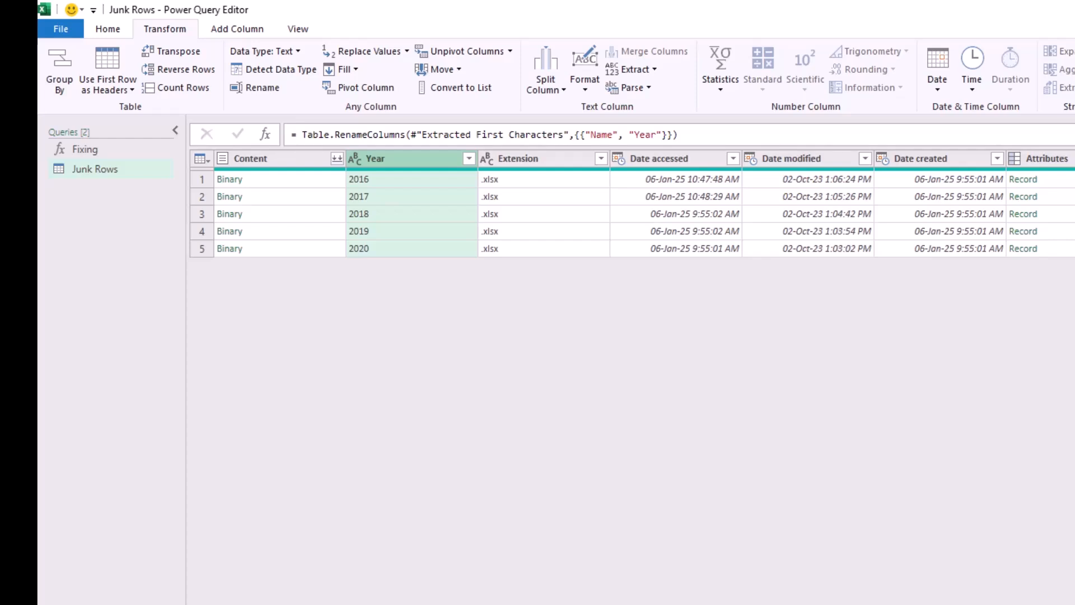
{"action": "left_click", "coordinate": [266, 158], "text": "ctrl"}
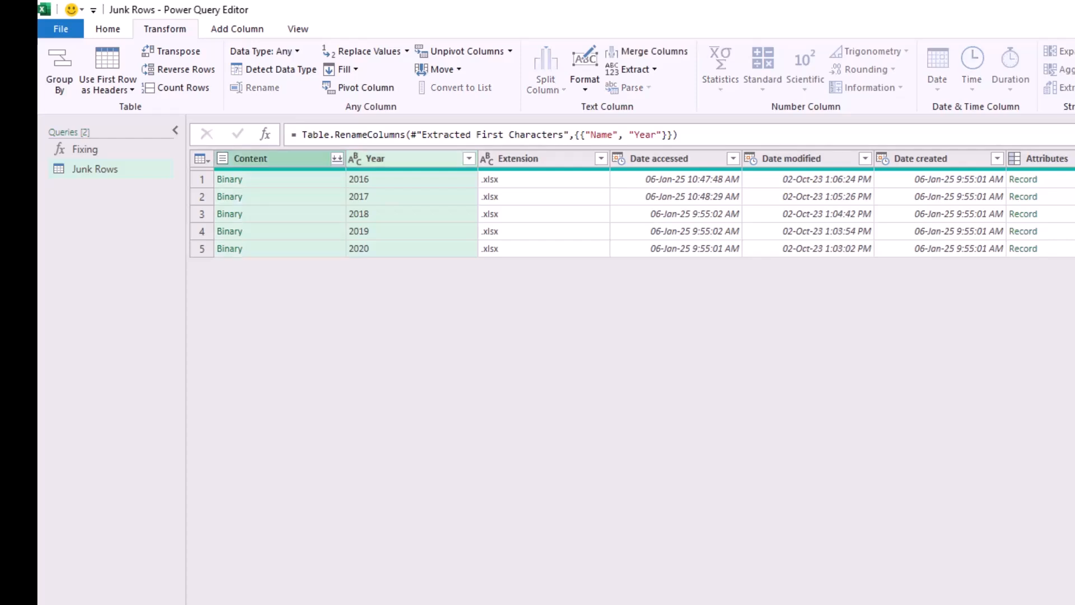
{"action": "right_click", "coordinate": [295, 157]}
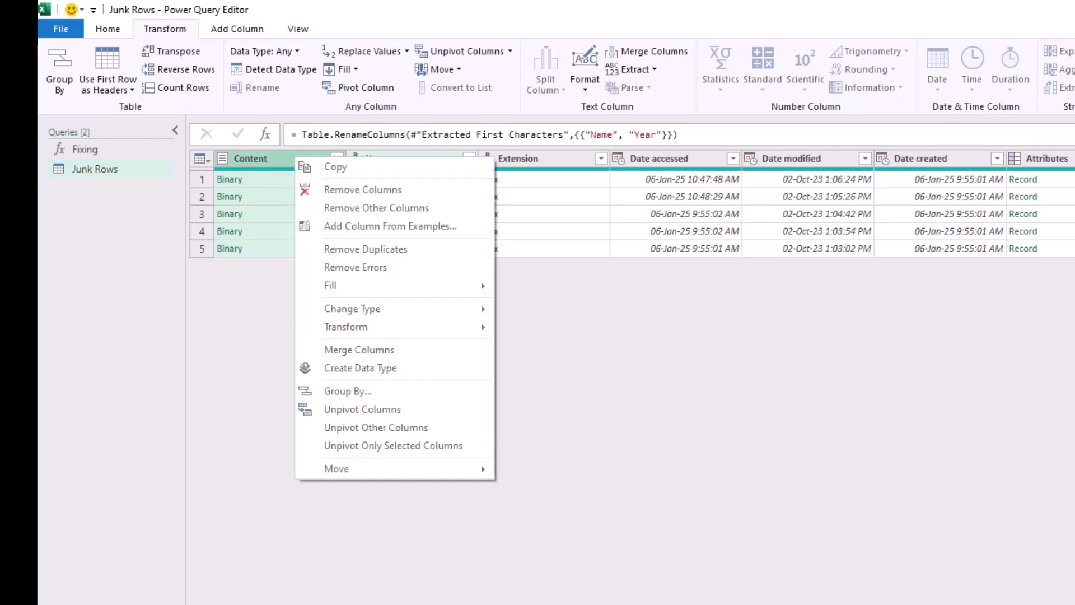
{"action": "left_click", "coordinate": [358, 207]}
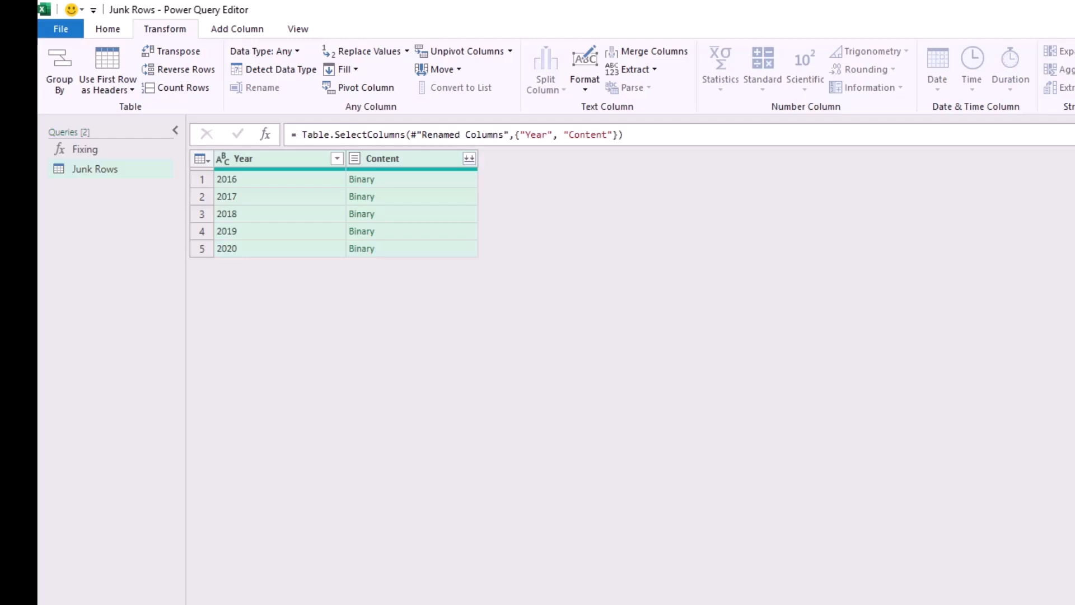
Add a custom column named Extract with the formula =Excel.Workbook([Content]).
{"action": "left_click", "coordinate": [237, 29]}
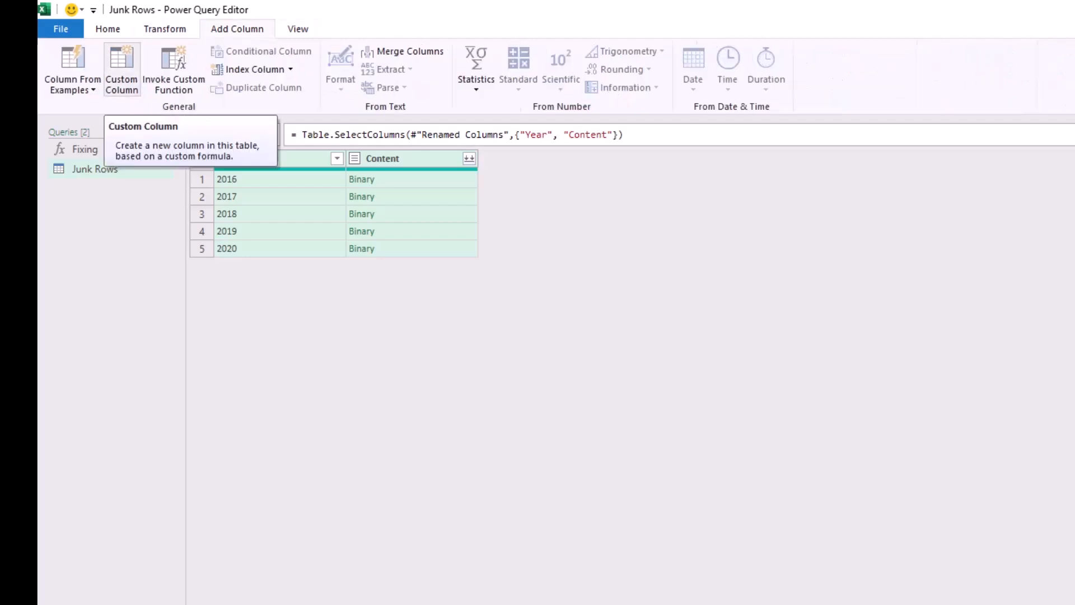
{"action": "left_click", "coordinate": [122, 70]}
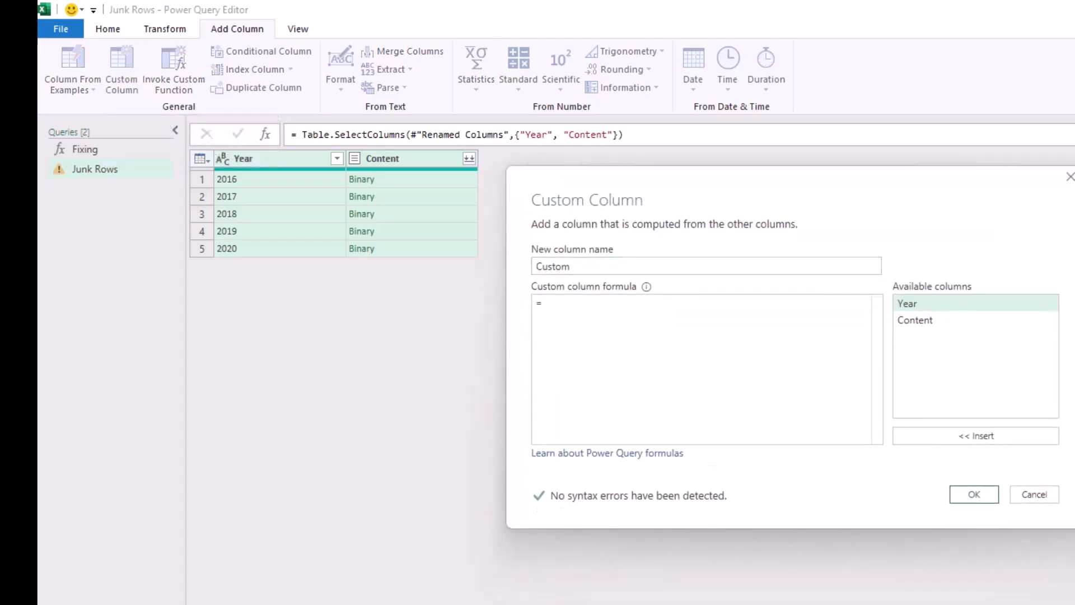
{"action": "type", "text": "Extract"}
{"action": "key", "text": "Tab"}
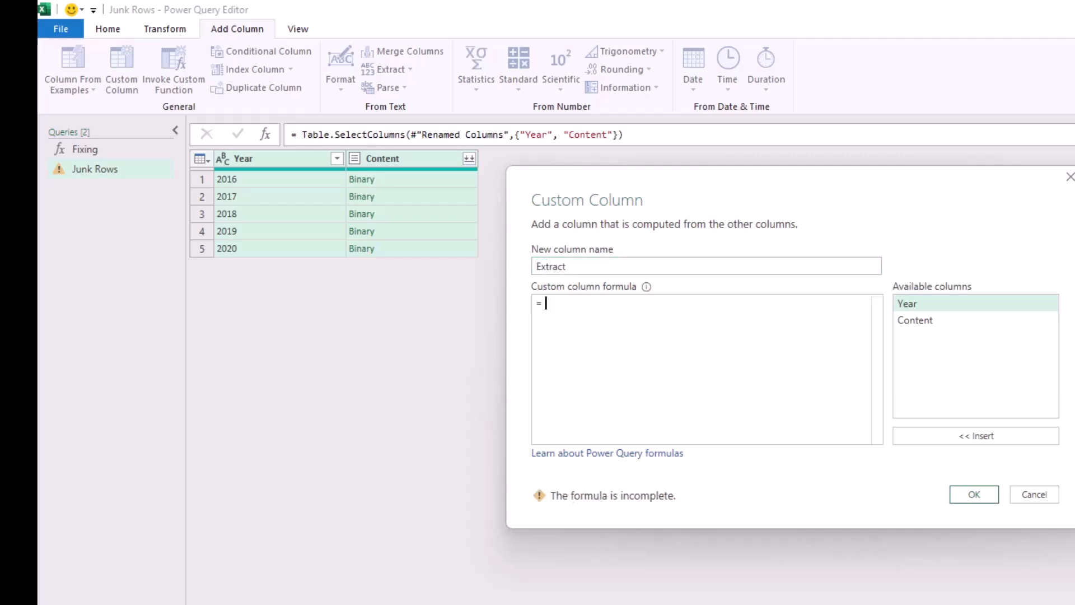
{"action": "type", "text": "Excel.Workbook("}
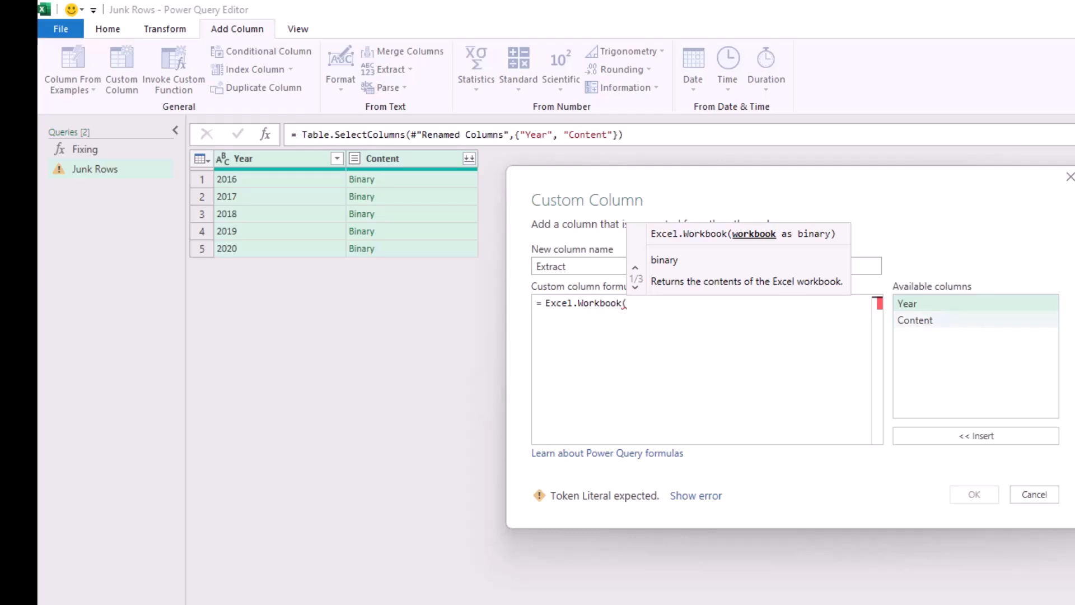
{"action": "double_click", "coordinate": [915, 320]}
{"action": "type", "text": ")"}
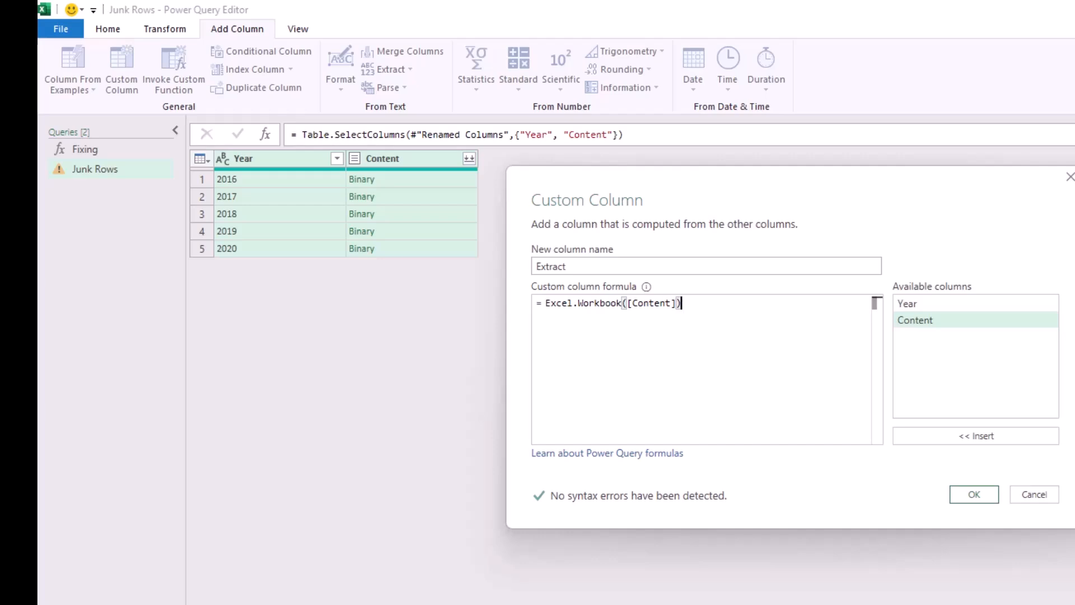
{"action": "key", "text": "Return"}
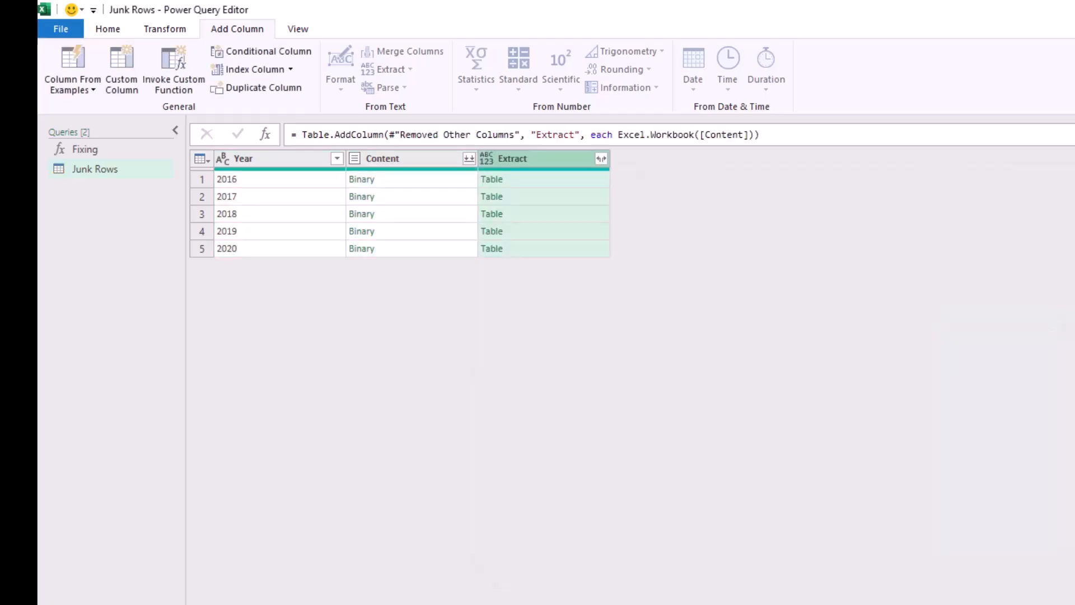
Expand only the Data field from the Extract column, without the original column name as prefix.
{"action": "left_click", "coordinate": [418, 180]}
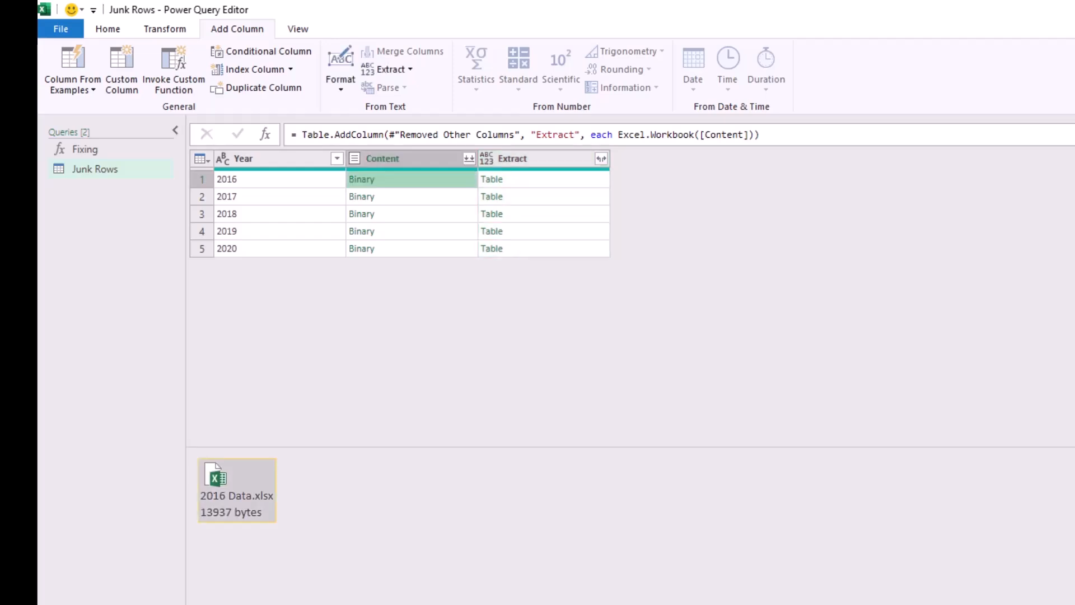
{"action": "left_click", "coordinate": [549, 180]}
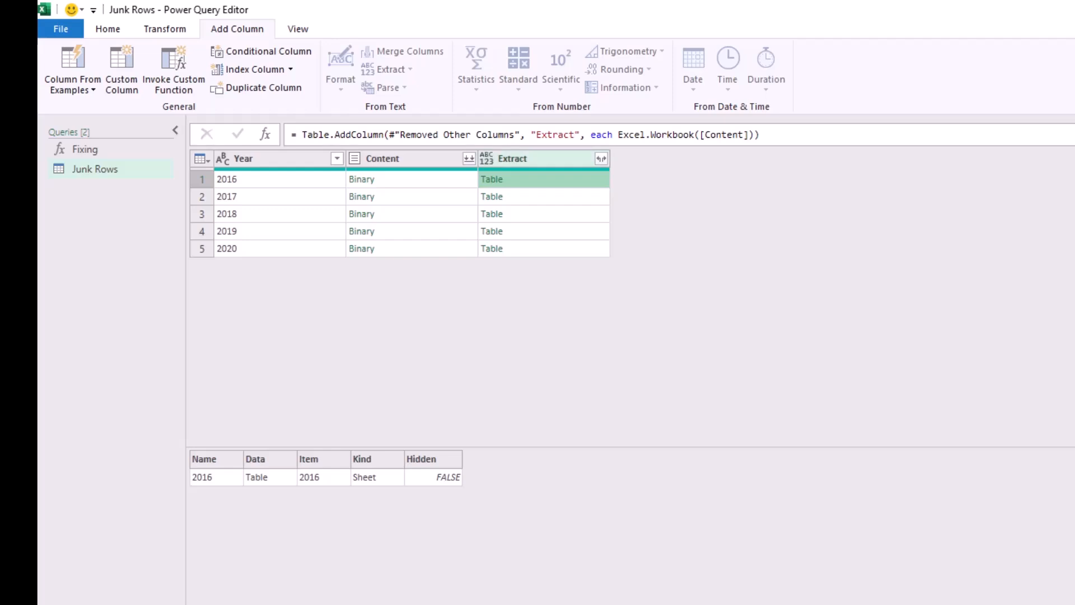
{"action": "left_click", "coordinate": [600, 158]}
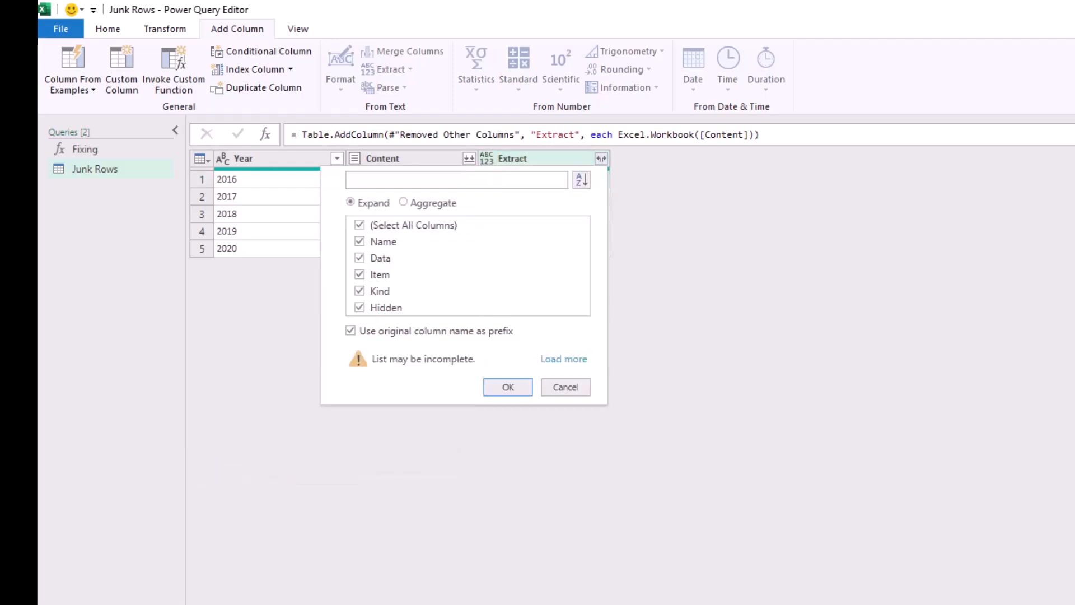
{"action": "left_click", "coordinate": [360, 224]}
{"action": "left_click", "coordinate": [351, 331]}
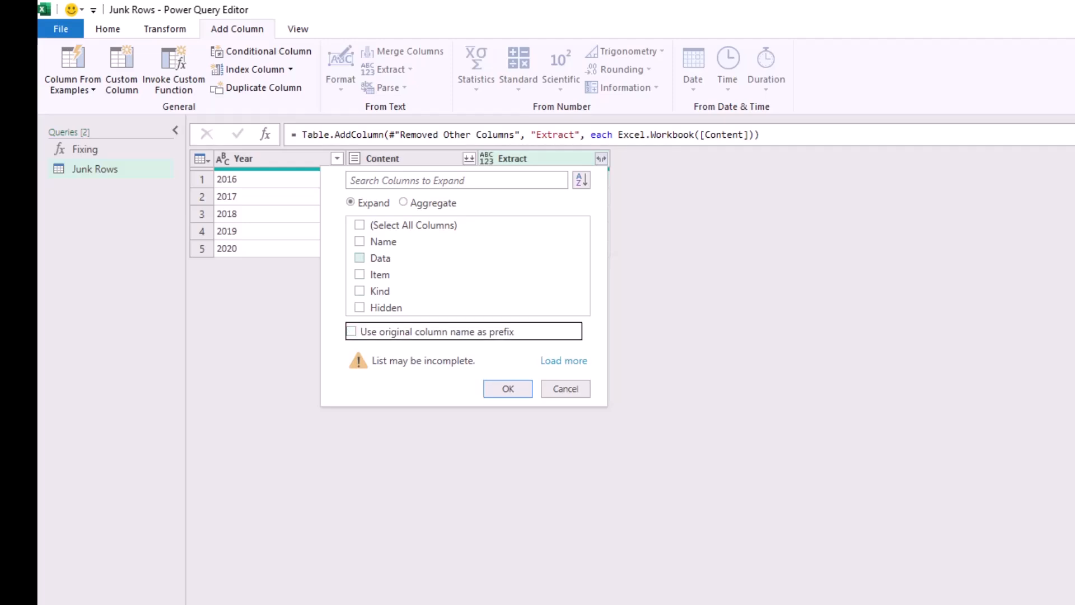
{"action": "left_click", "coordinate": [360, 259]}
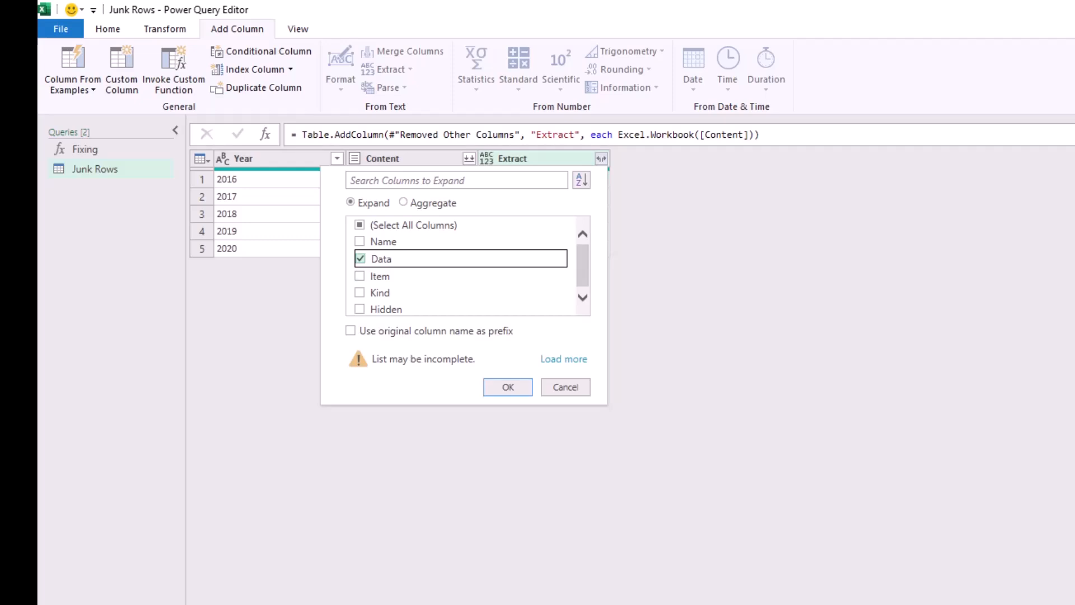
{"action": "left_click", "coordinate": [508, 386]}
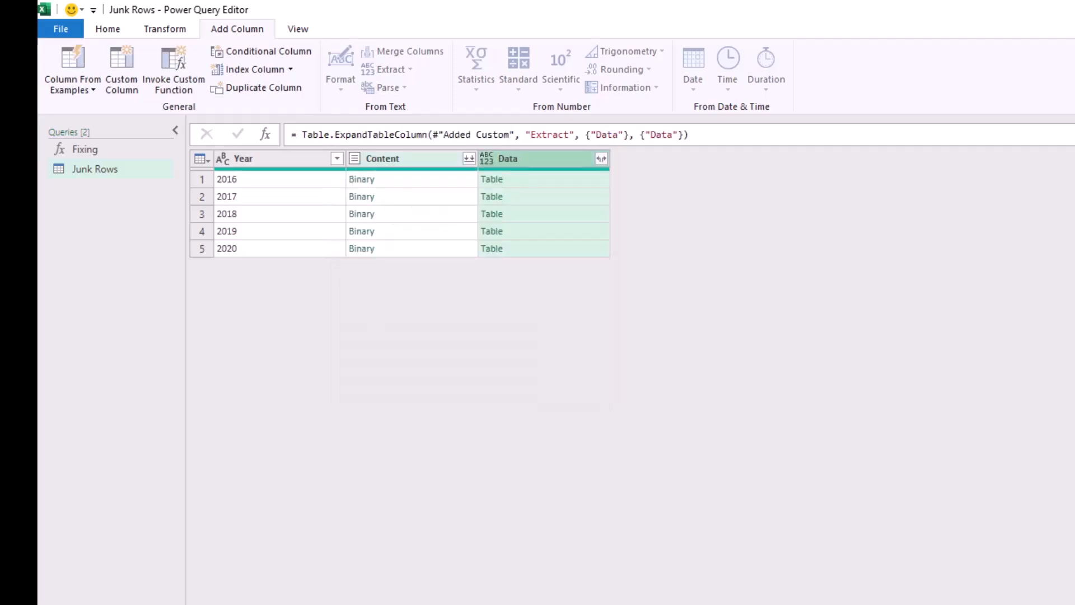
Remove the Content column from the Junk Rows query.
{"action": "left_click", "coordinate": [397, 159]}
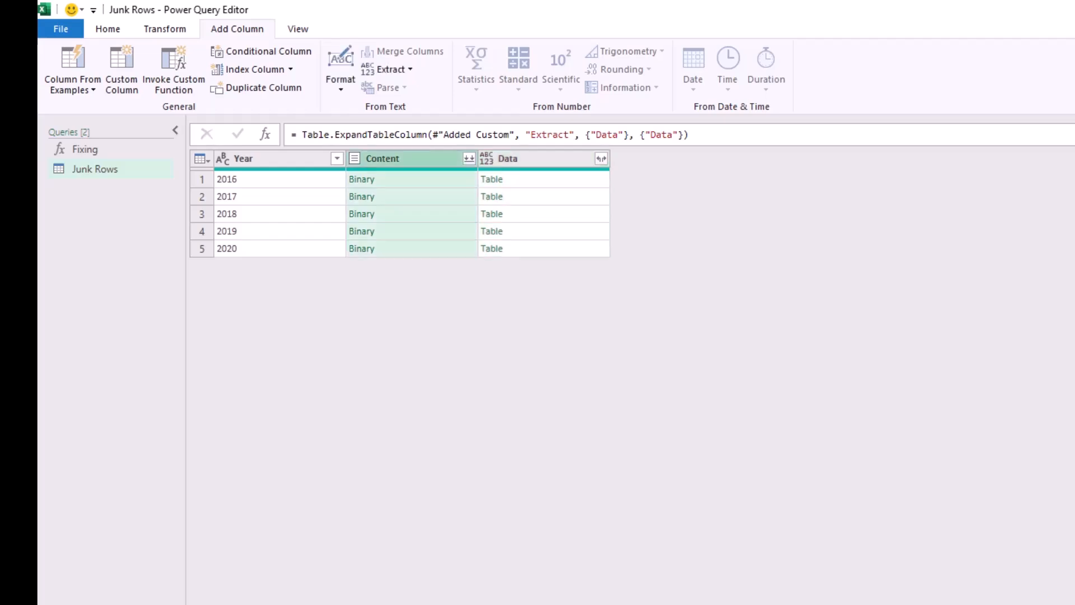
{"action": "right_click", "coordinate": [399, 159]}
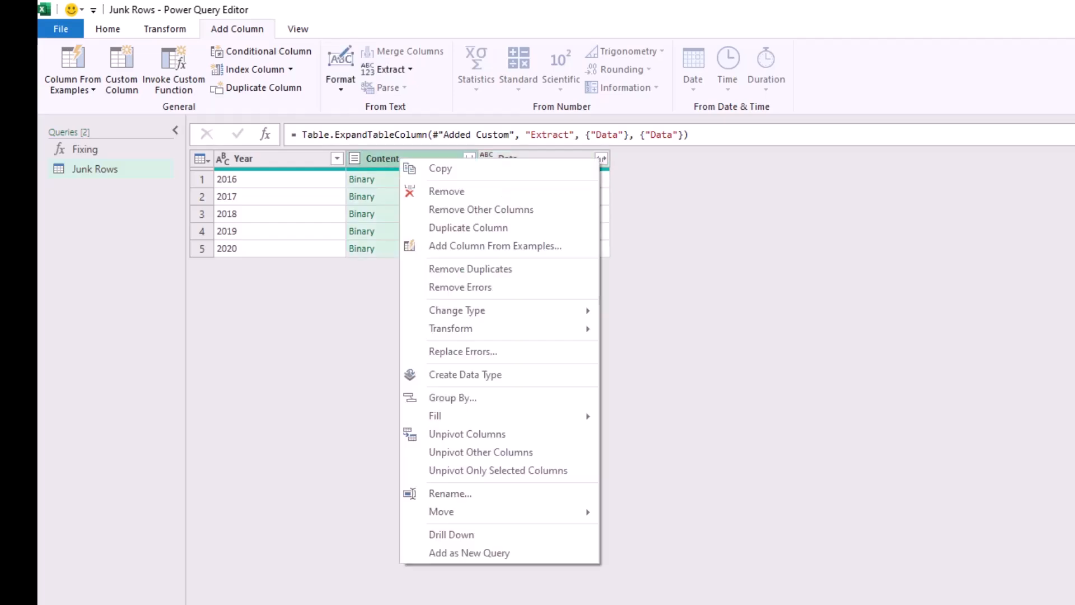
{"action": "left_click", "coordinate": [434, 191]}
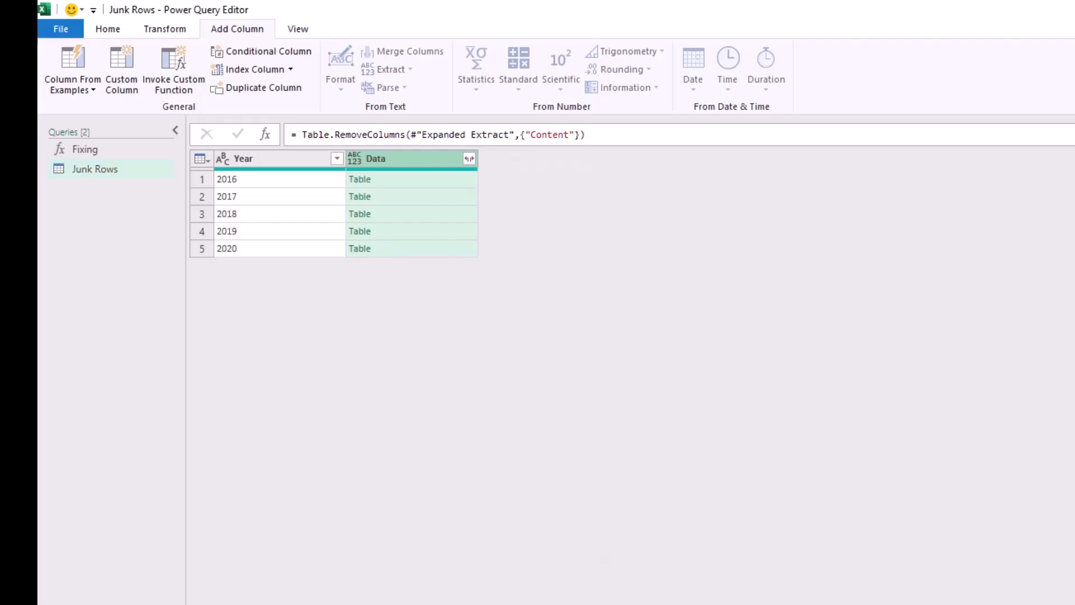
Preview the nested tables in the Data column for 2016 through 2019 to examine their junk rows.
{"action": "left_click", "coordinate": [414, 179]}
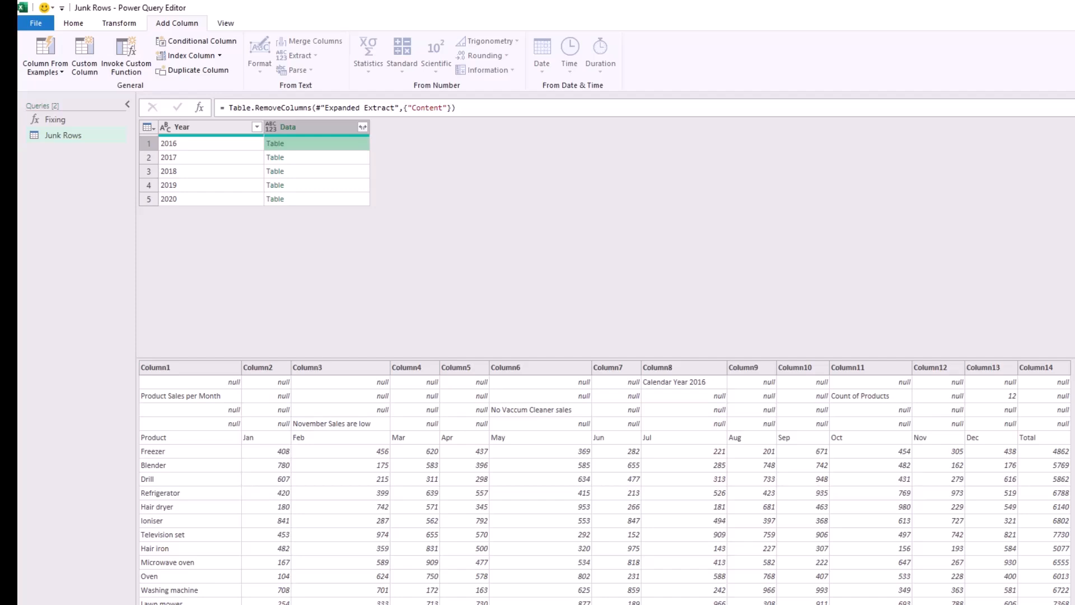
{"action": "key", "text": "Down"}
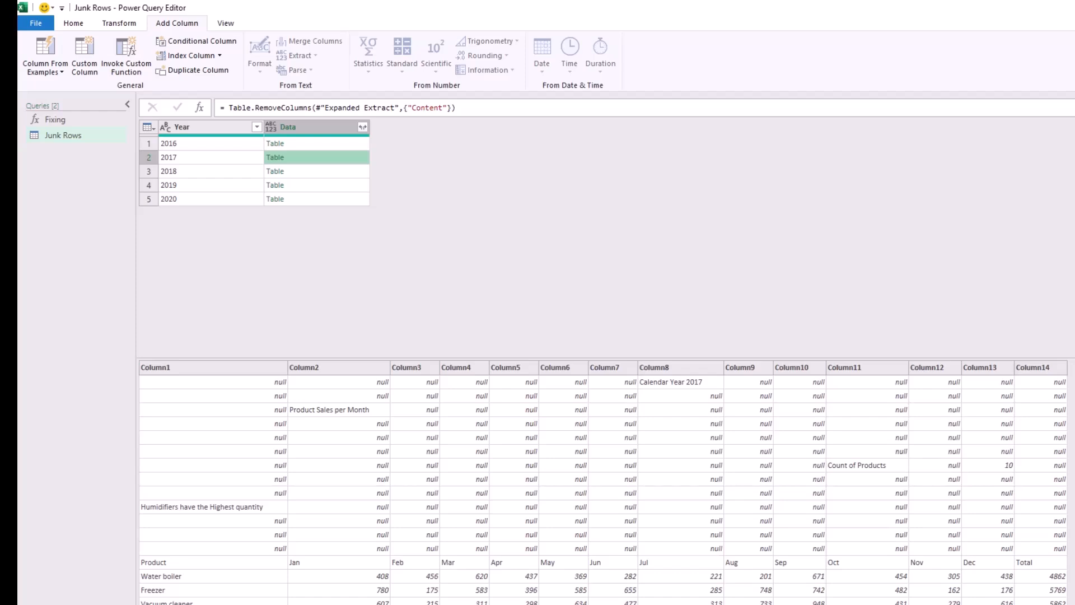
{"action": "key", "text": "Down"}
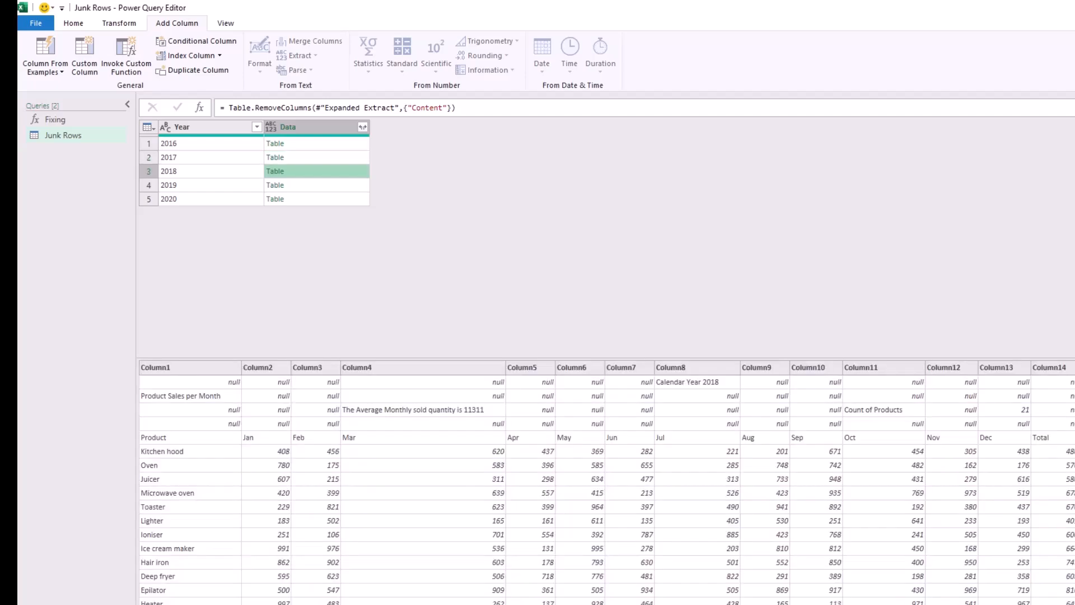
{"action": "key", "text": "Down"}
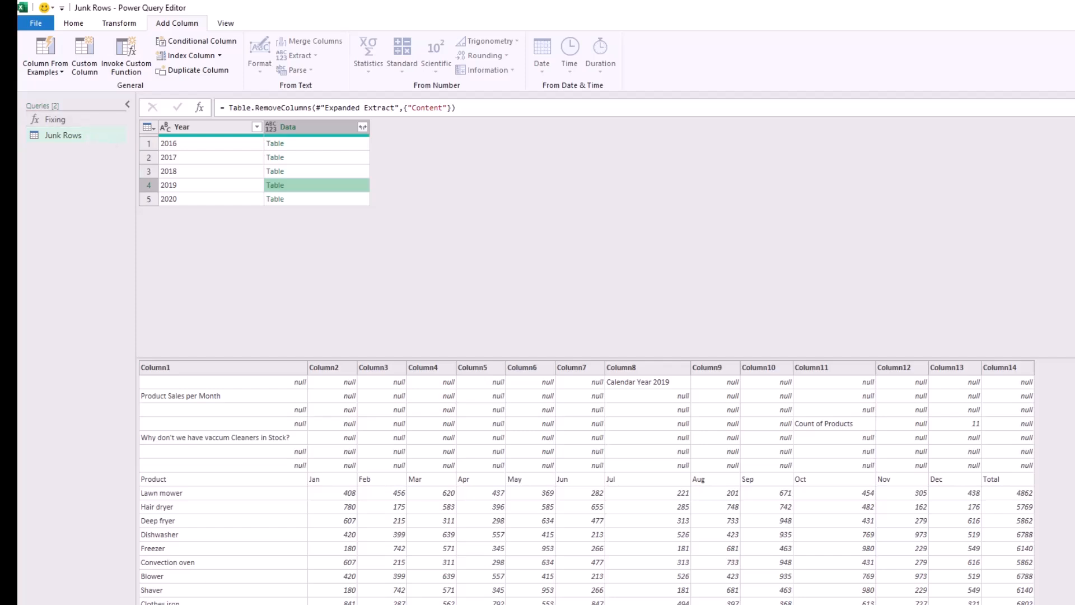
Invoke the custom function Fixing in a new column named Fixing, with the Data column as its Mydata argument.
{"action": "left_click", "coordinate": [311, 127]}
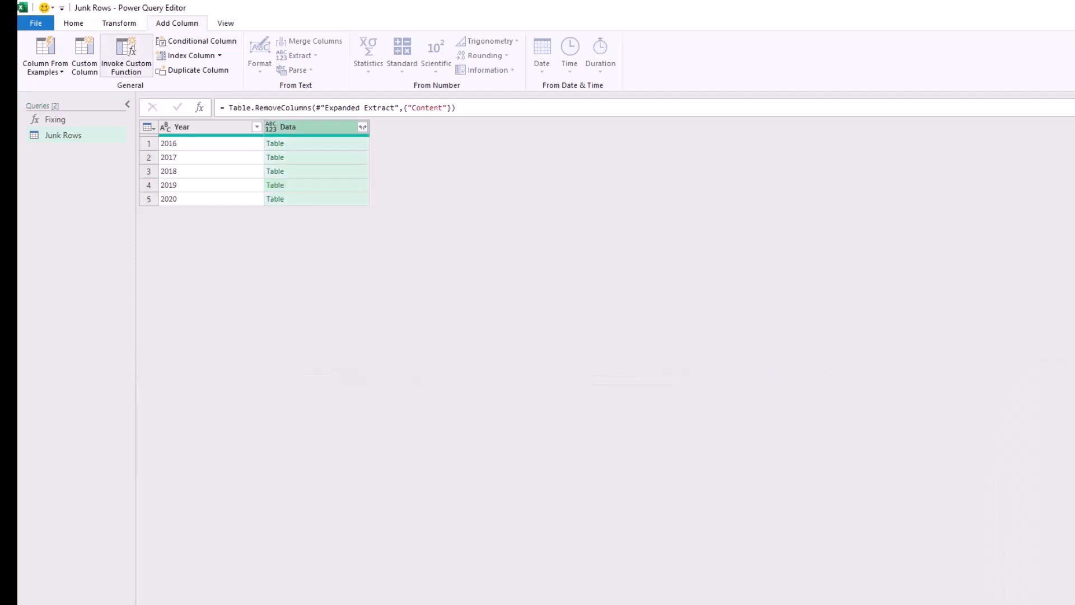
{"action": "left_click", "coordinate": [126, 54]}
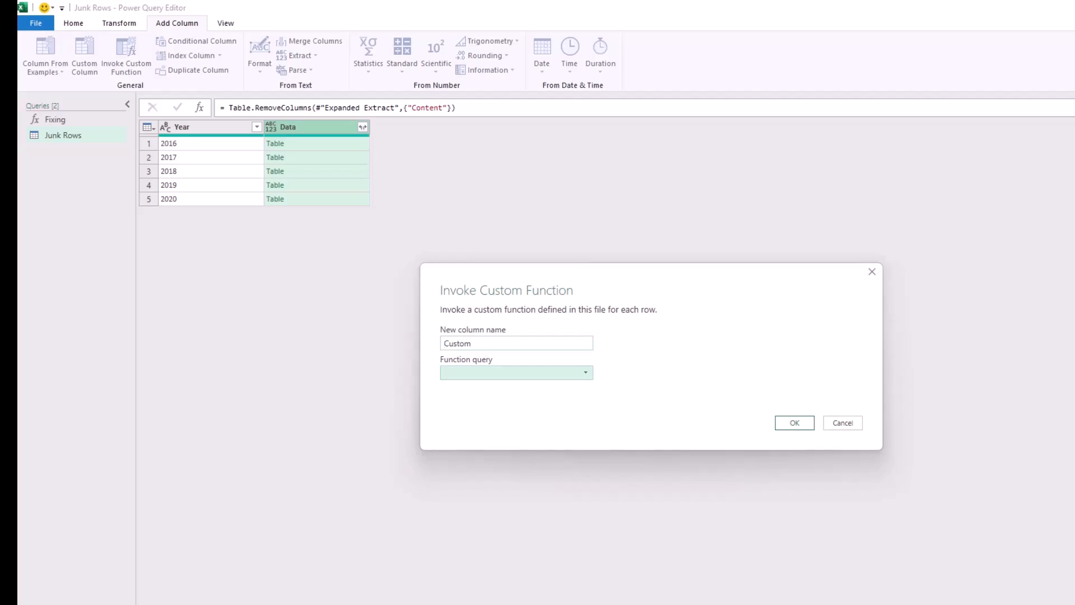
{"action": "left_click", "coordinate": [517, 372]}
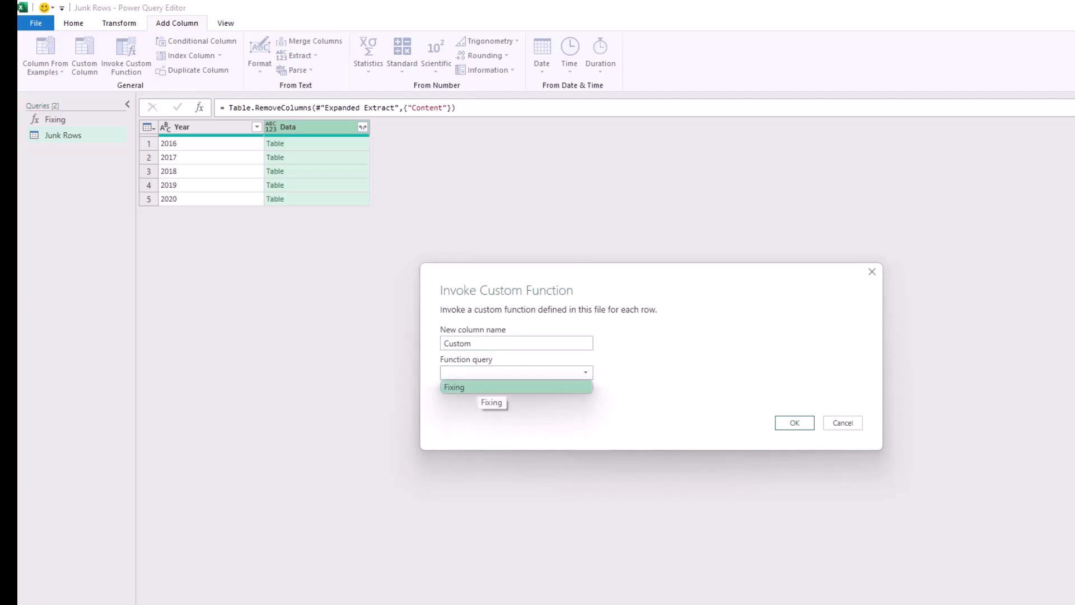
{"action": "left_click", "coordinate": [476, 387]}
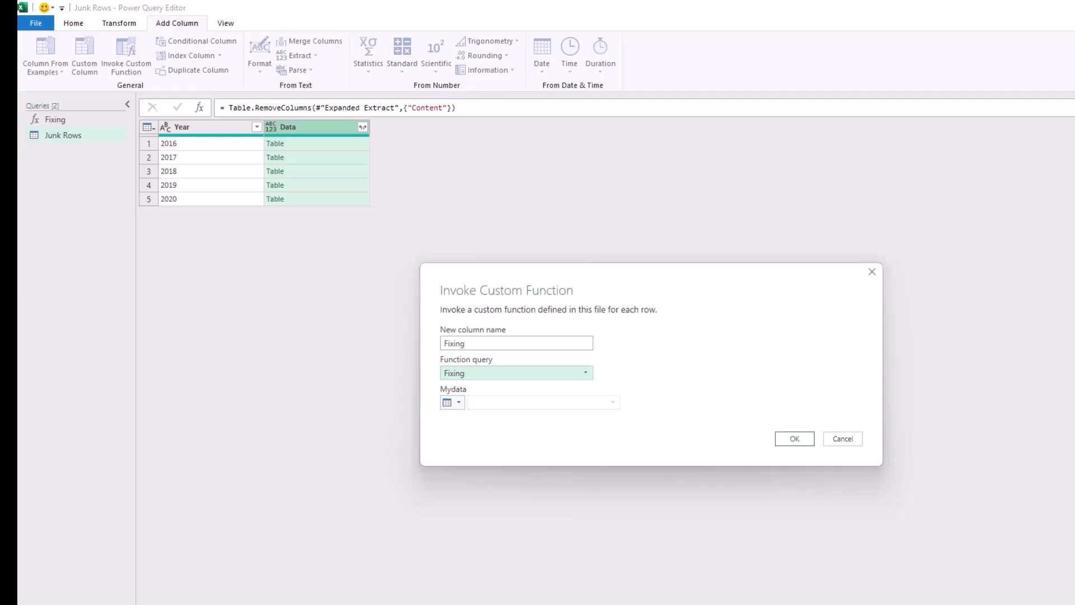
{"action": "left_click", "coordinate": [453, 403]}
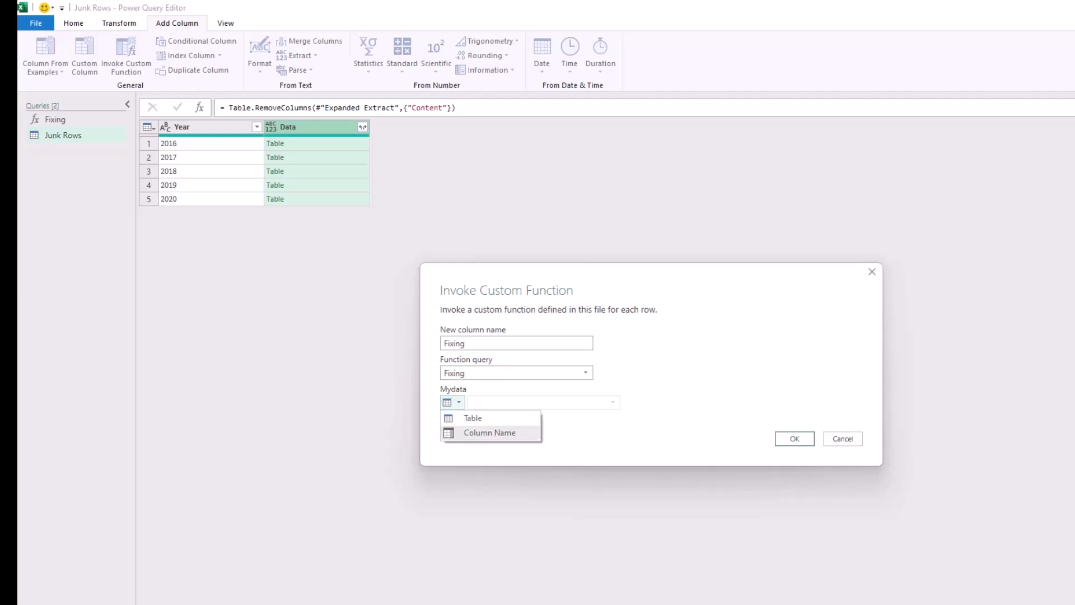
{"action": "left_click", "coordinate": [490, 433]}
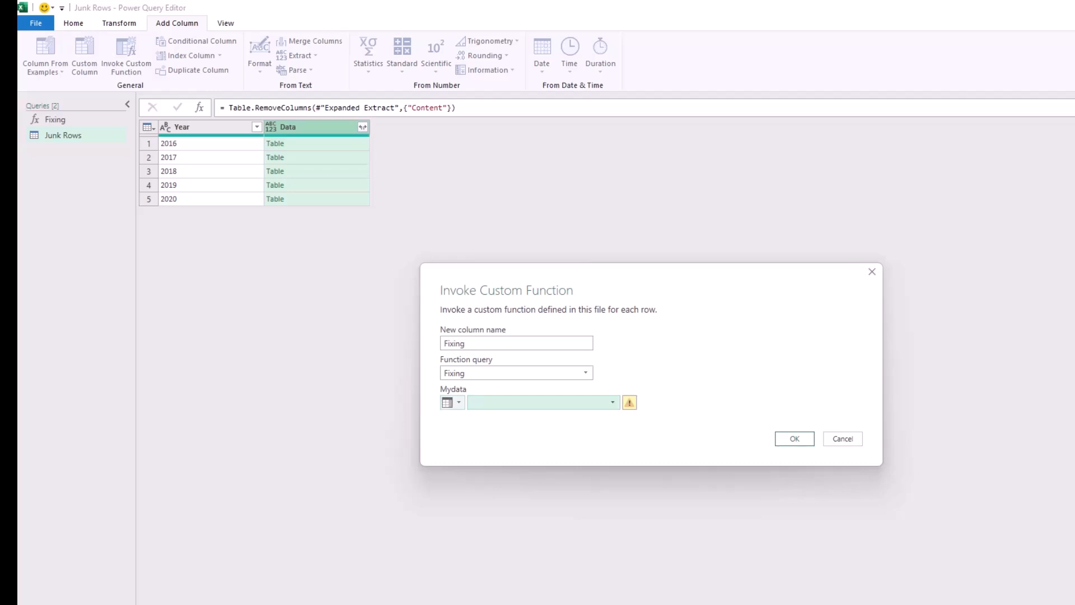
{"action": "left_click", "coordinate": [540, 403]}
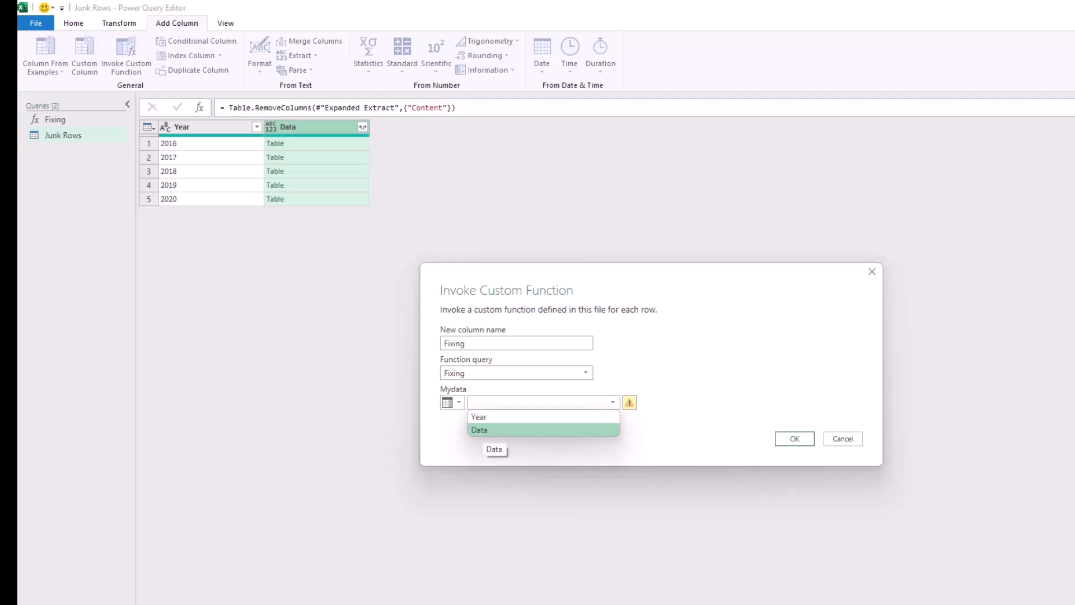
{"action": "left_click", "coordinate": [482, 430]}
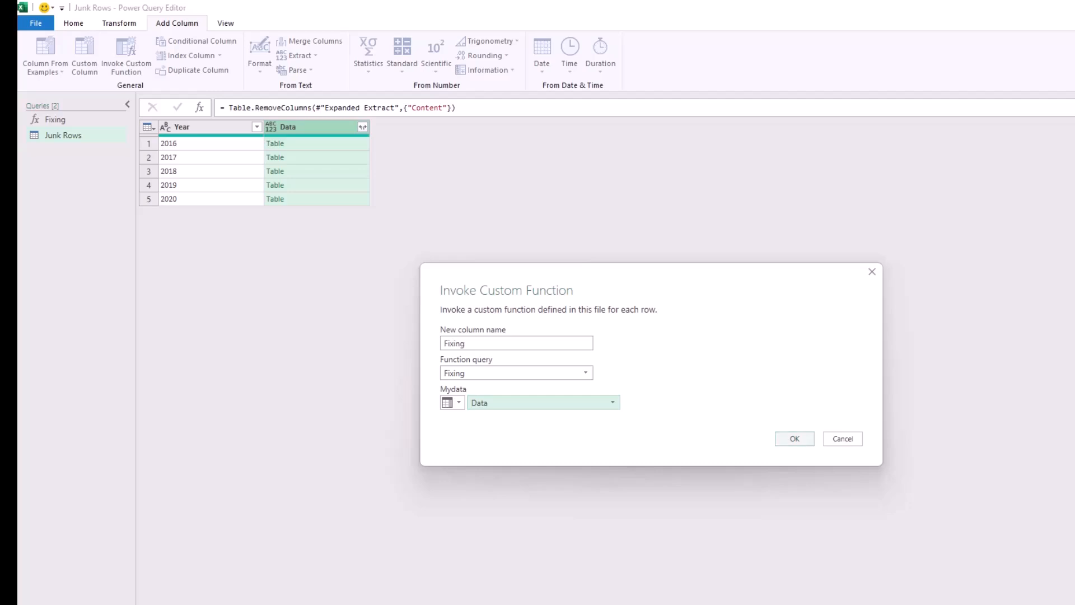
{"action": "left_click", "coordinate": [795, 439]}
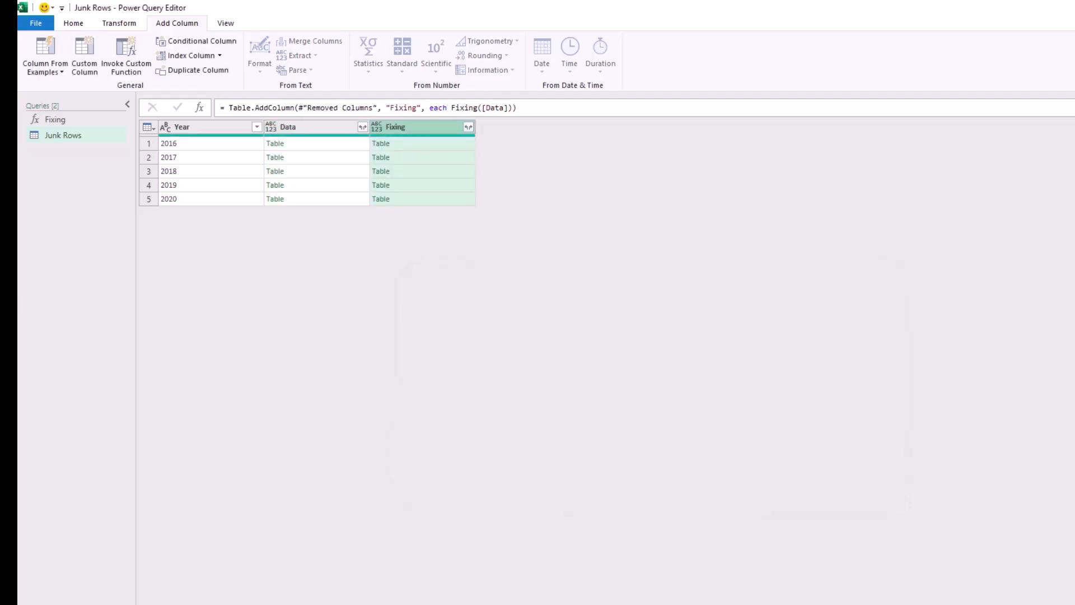
Compare the raw 2017 table in the Data column with the cleaned 2016, 2017 and 2018 tables in the Fixing column.
{"action": "left_click", "coordinate": [317, 157]}
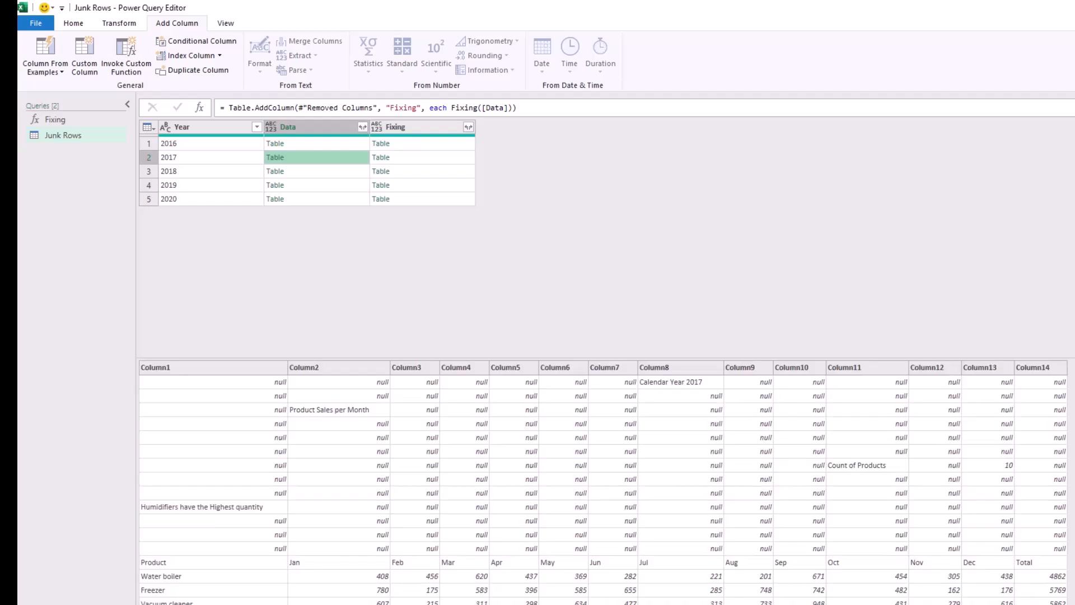
{"action": "left_click", "coordinate": [521, 108]}
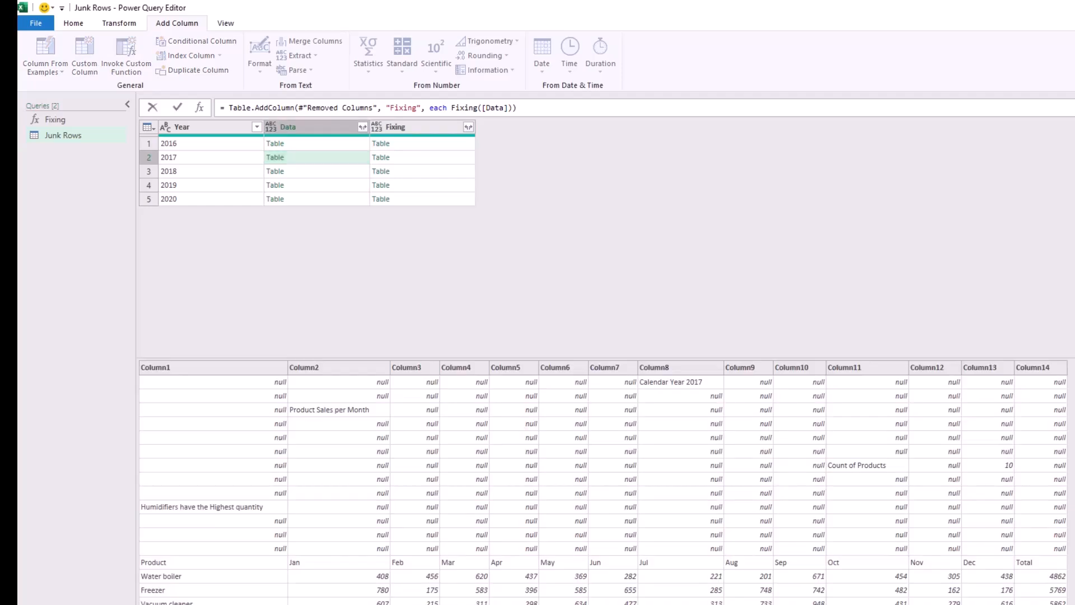
{"action": "key", "text": "Escape"}
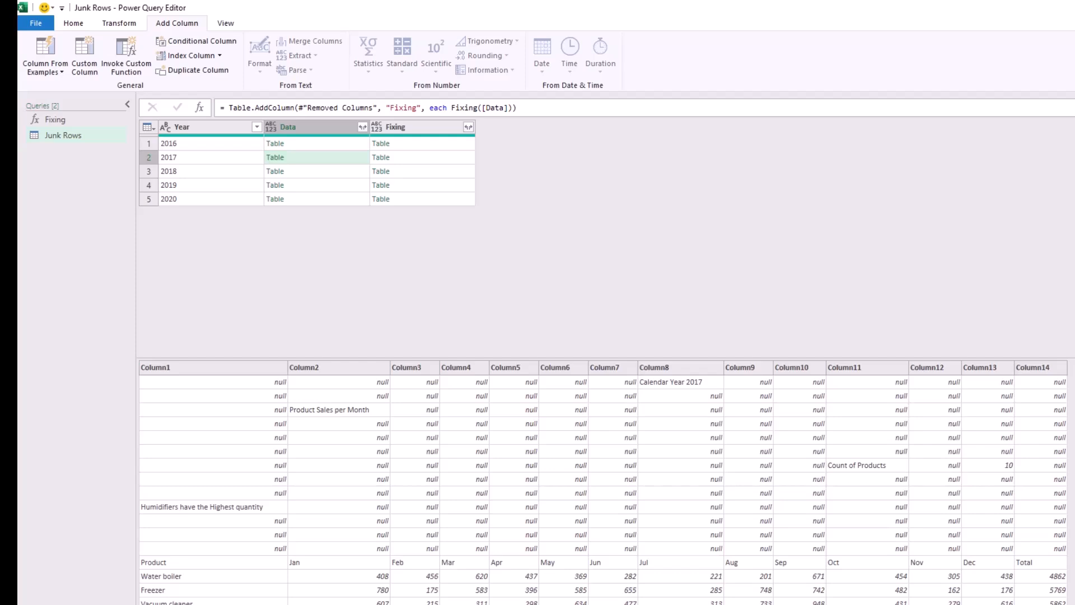
{"action": "left_click", "coordinate": [423, 144]}
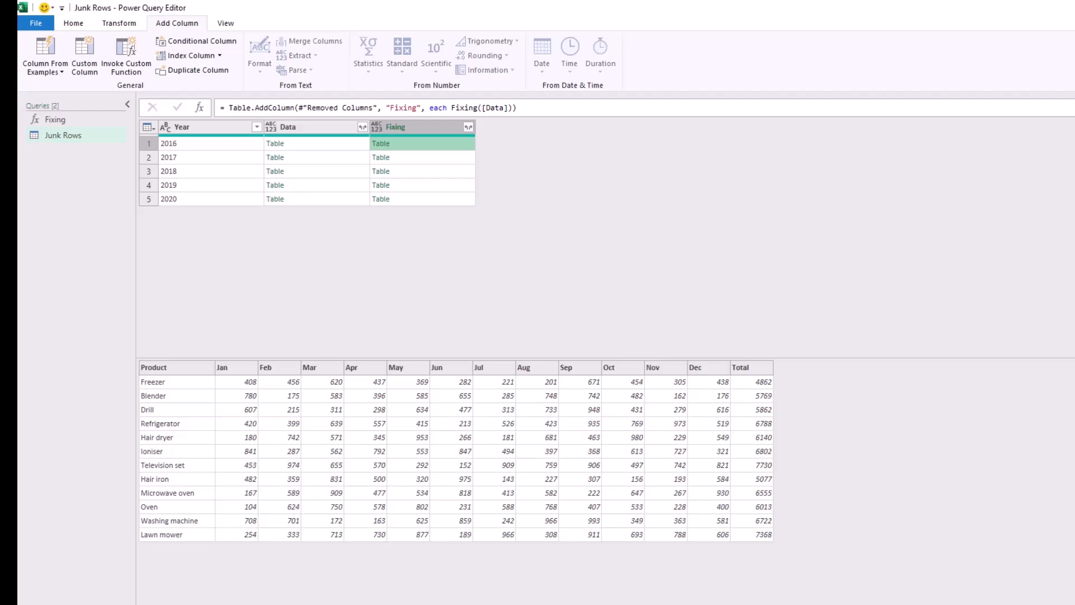
{"action": "left_click", "coordinate": [423, 158]}
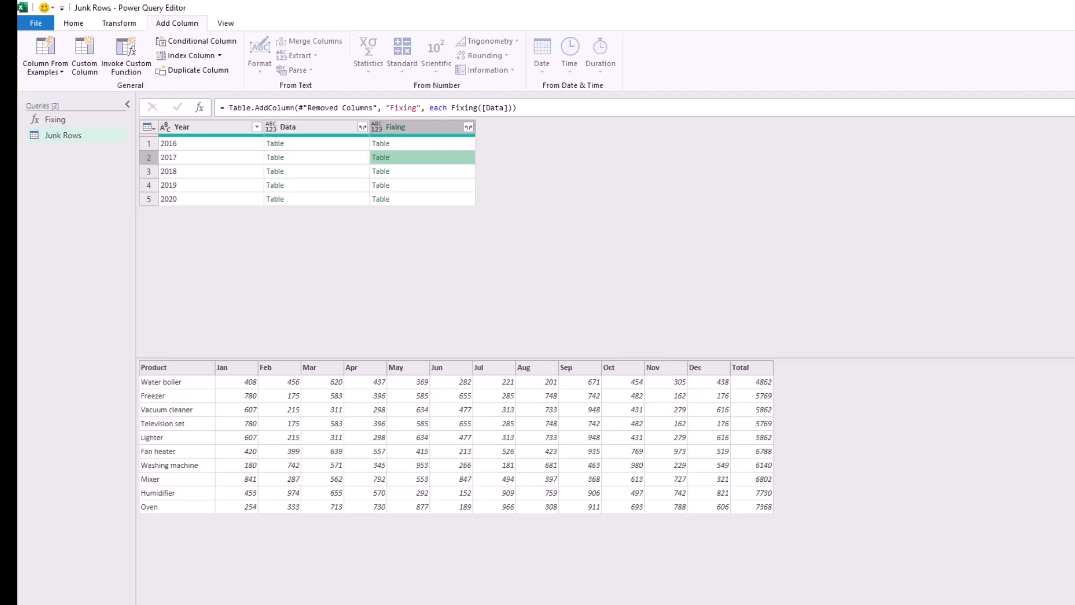
{"action": "left_click", "coordinate": [423, 171]}
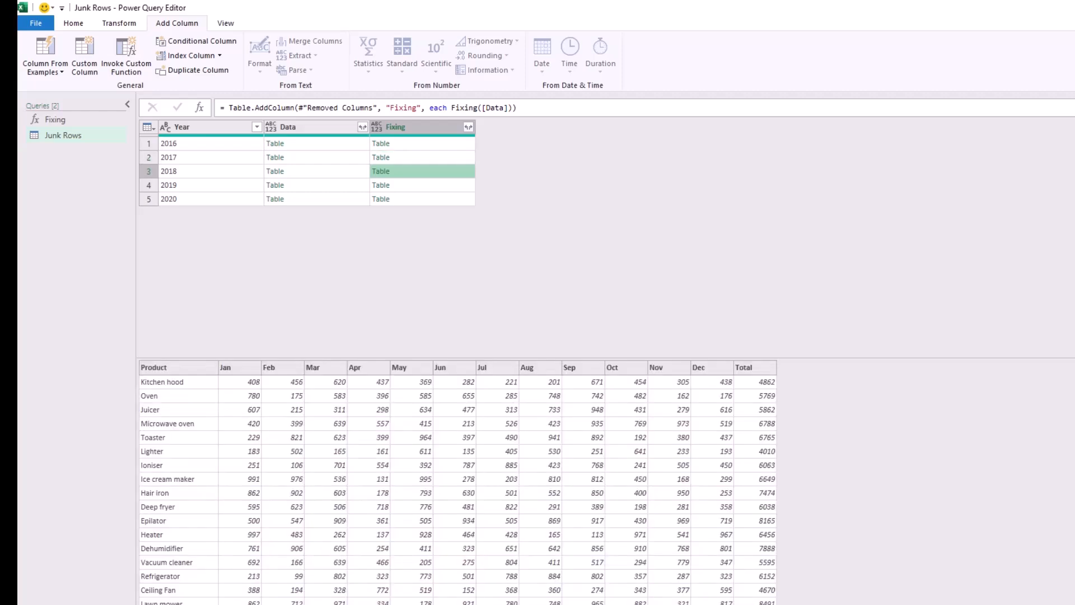
{"action": "left_click", "coordinate": [311, 127]}
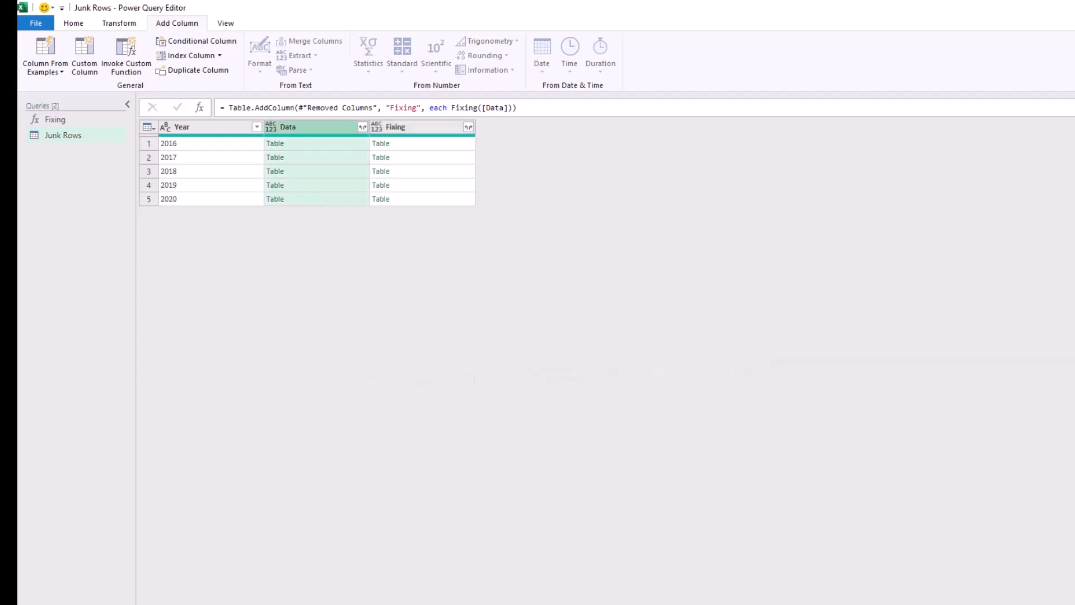
Remove the Data column and expand the Fixing column into all of its nested columns except Total.
{"action": "right_click", "coordinate": [316, 127]}
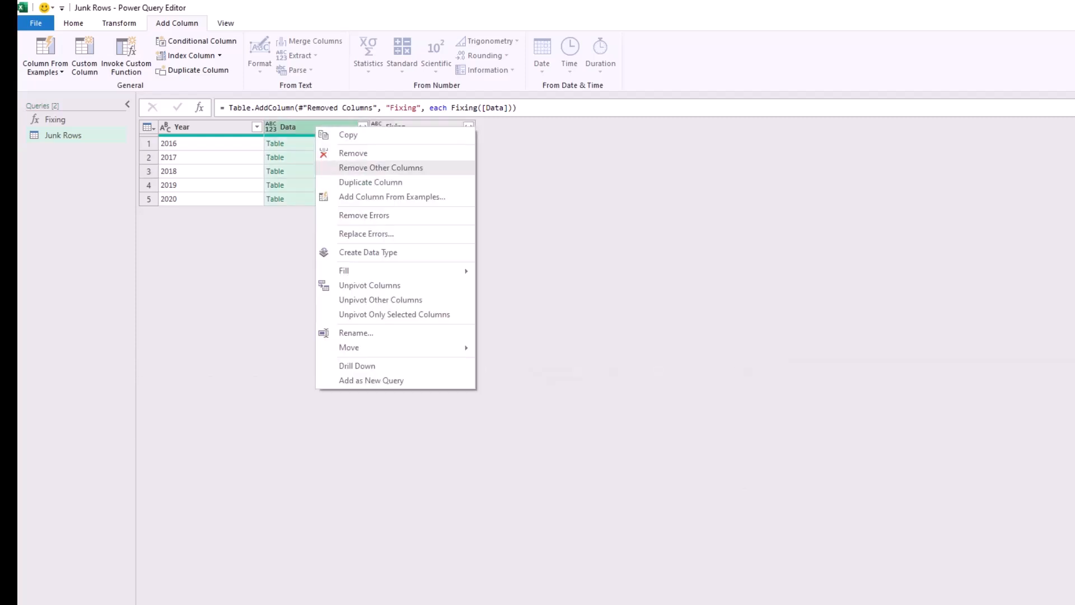
{"action": "left_click", "coordinate": [354, 153]}
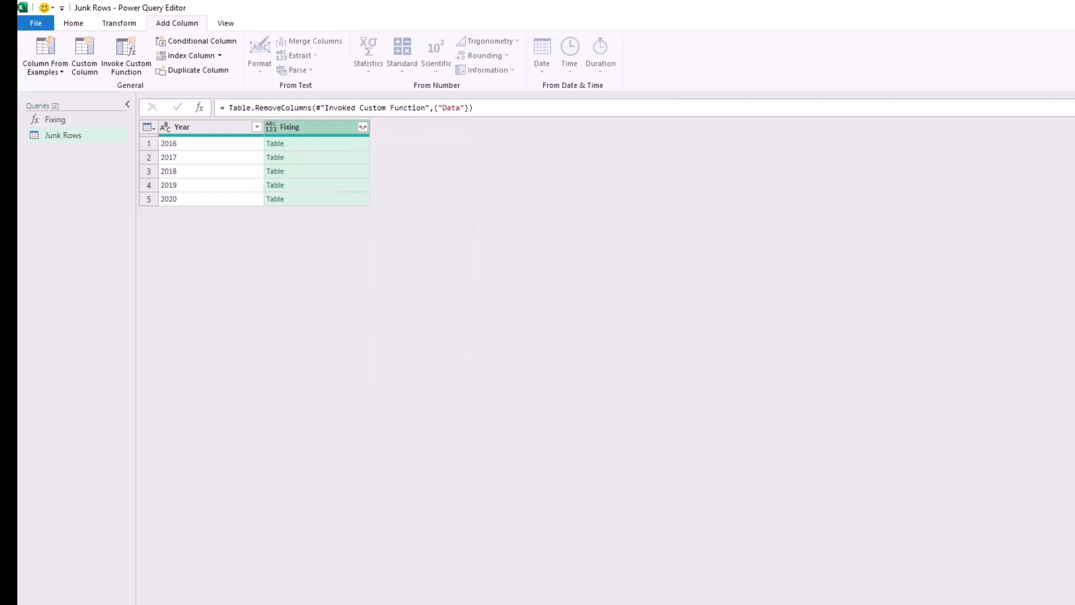
{"action": "left_click", "coordinate": [363, 127]}
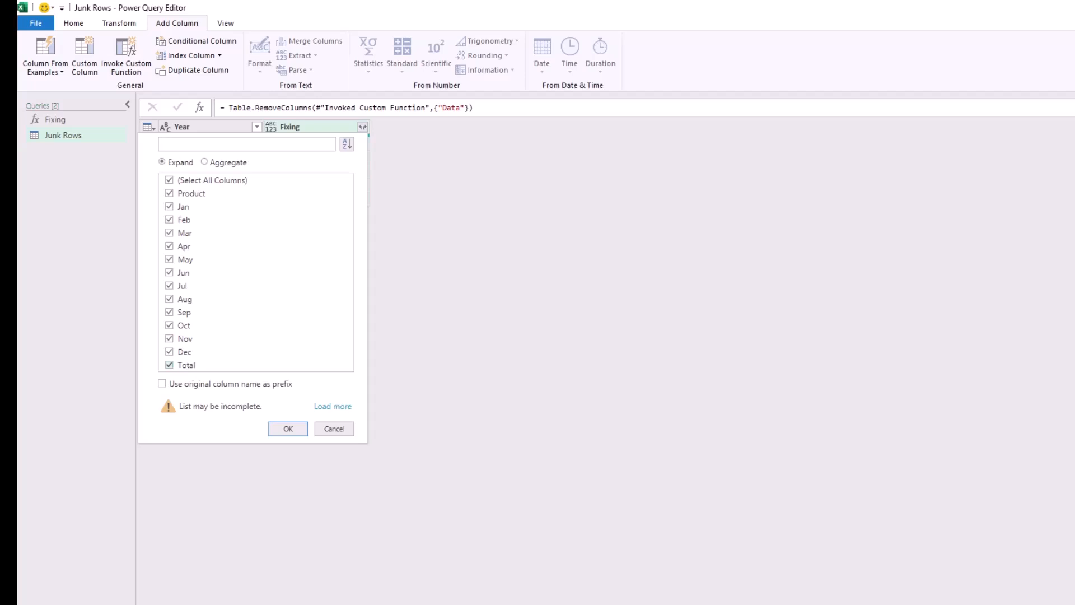
{"action": "left_click", "coordinate": [169, 365]}
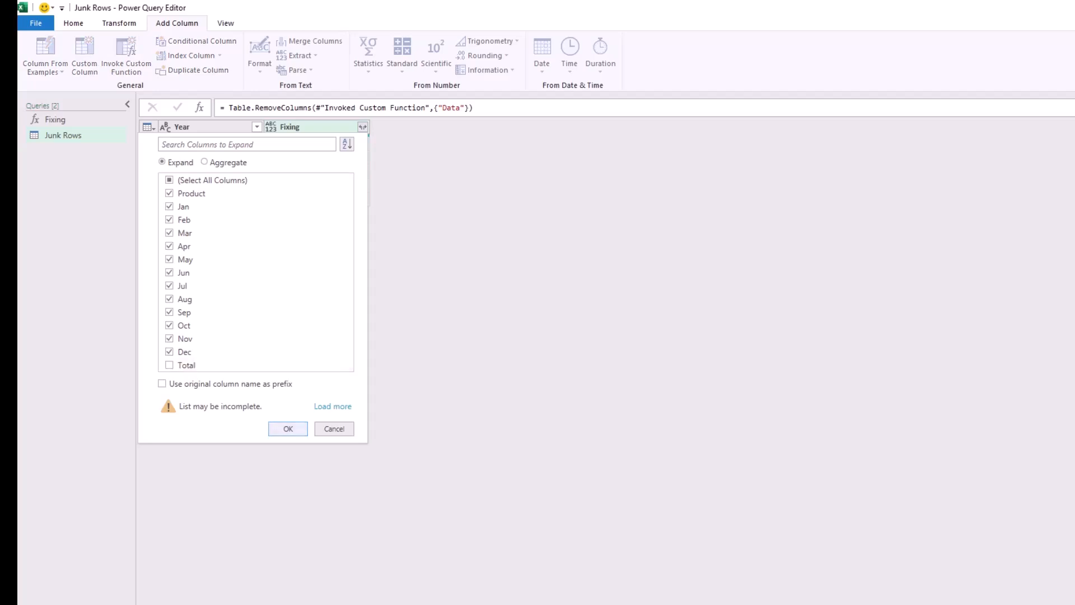
{"action": "key", "text": "Return"}
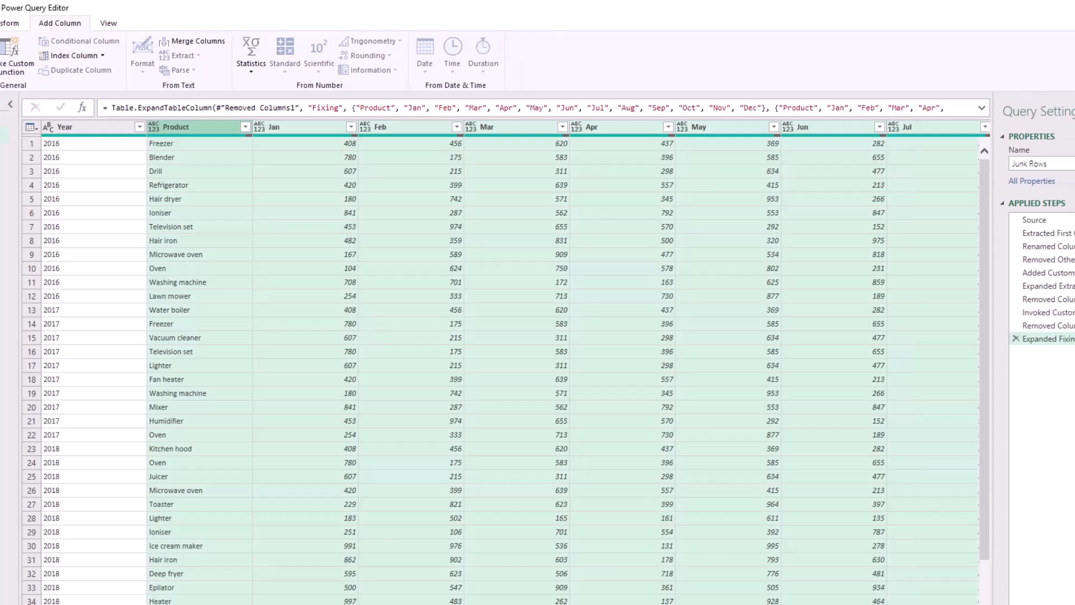
Unpivot all columns other than Year and Product.
{"action": "left_click", "coordinate": [84, 127]}
{"action": "left_click", "coordinate": [176, 127], "text": "ctrl"}
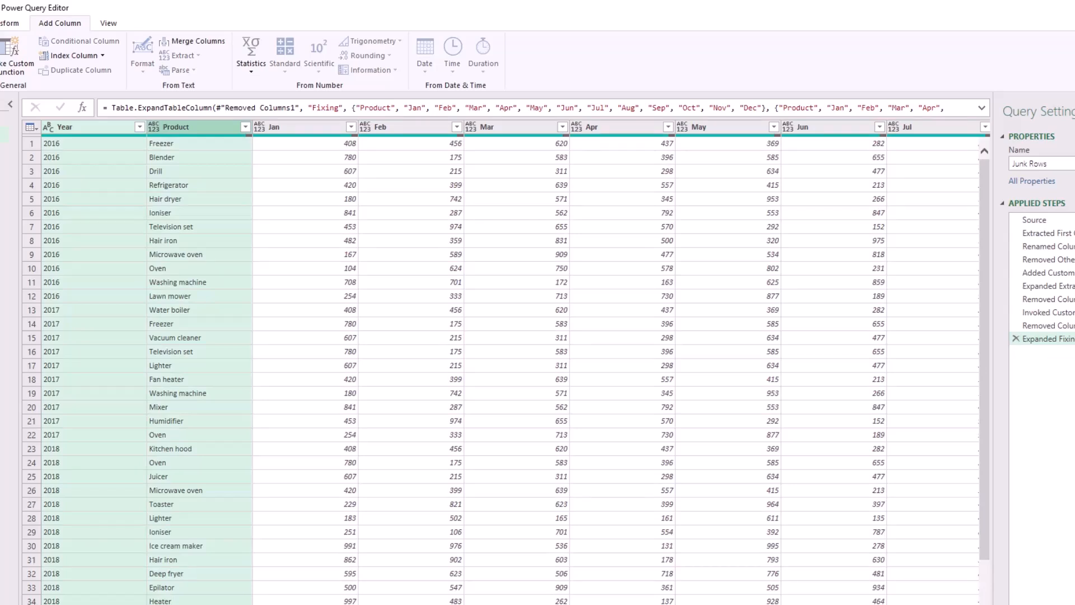
{"action": "right_click", "coordinate": [196, 127]}
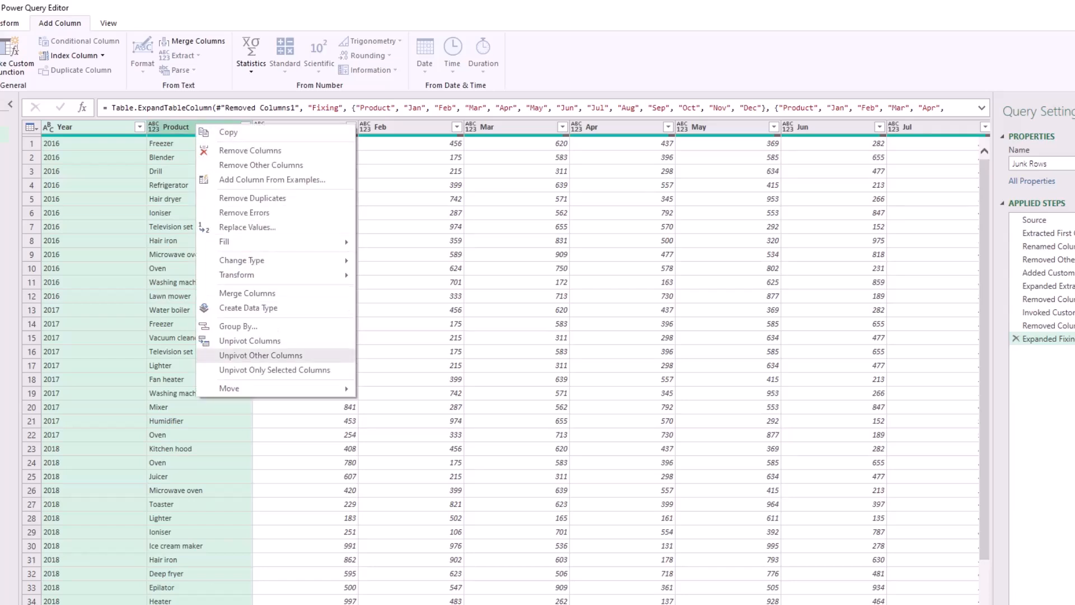
{"action": "left_click", "coordinate": [261, 355]}
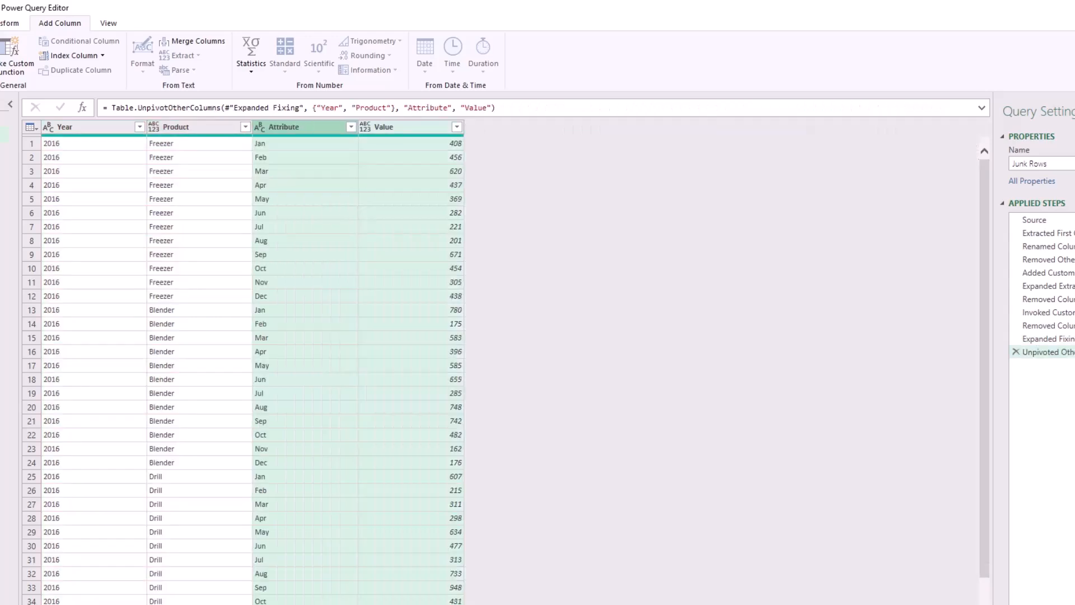
Rename the Attribute column as Month and the Value column as Quantity.
{"action": "left_click", "coordinate": [291, 127]}
{"action": "double_click", "coordinate": [292, 127]}
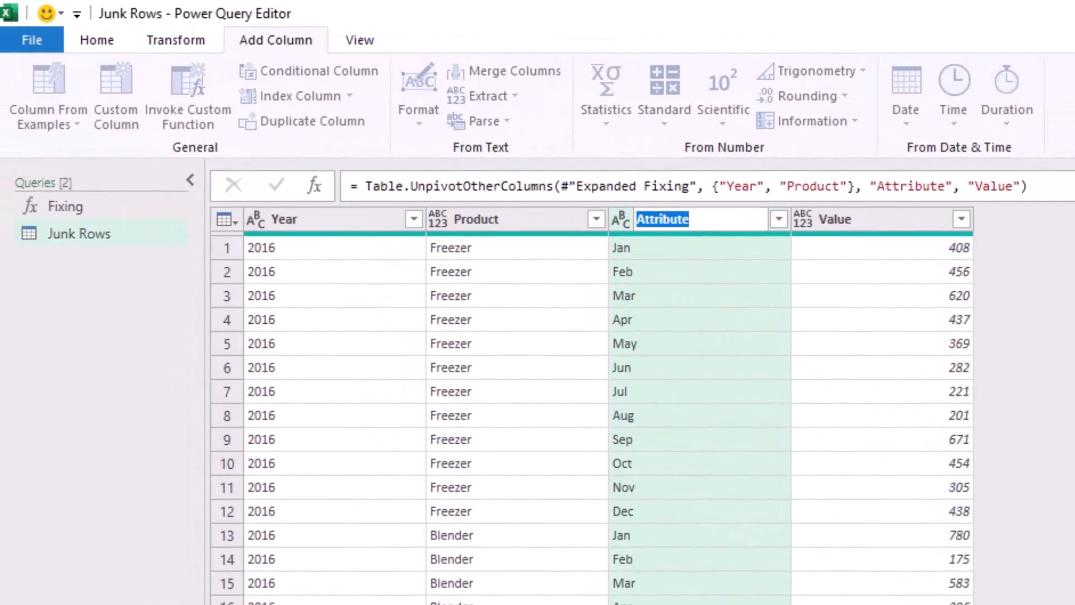
{"action": "type", "text": "Month"}
{"action": "key", "text": "Return"}
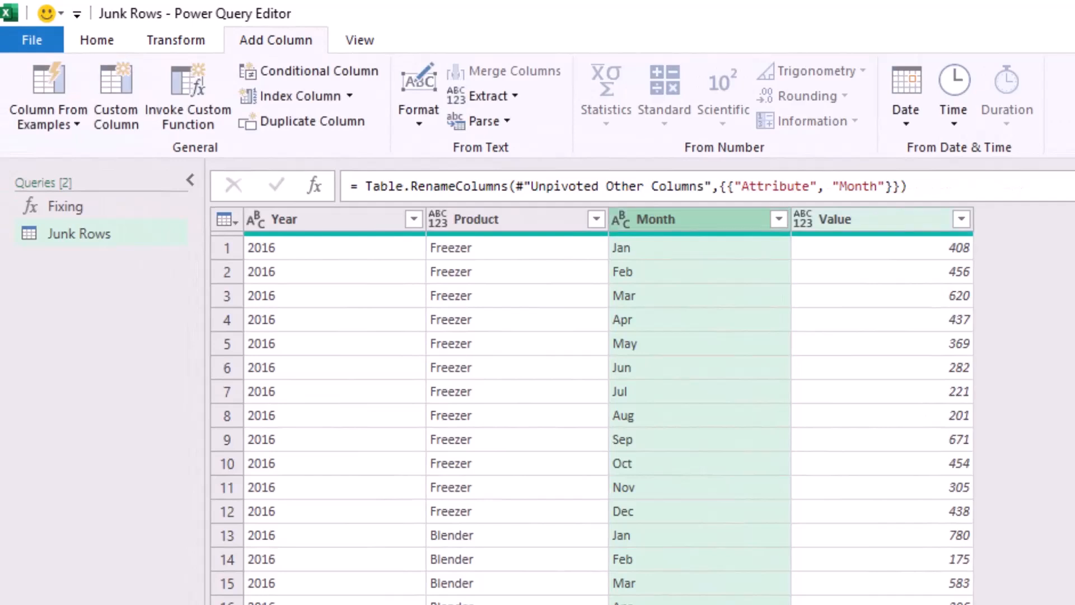
{"action": "double_click", "coordinate": [835, 219]}
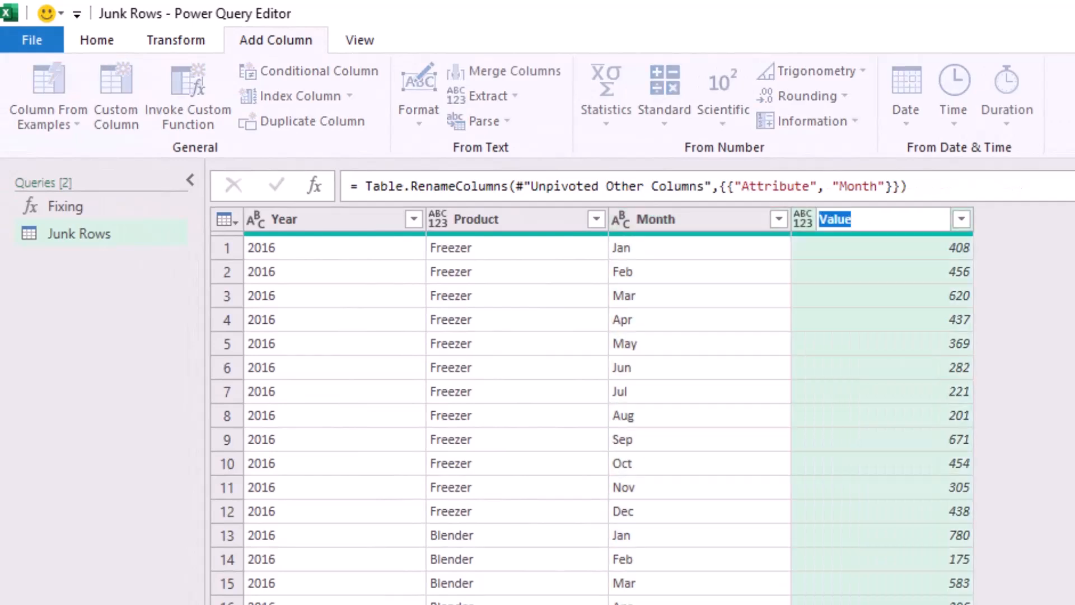
{"action": "type", "text": "Quantity"}
{"action": "key", "text": "Return"}
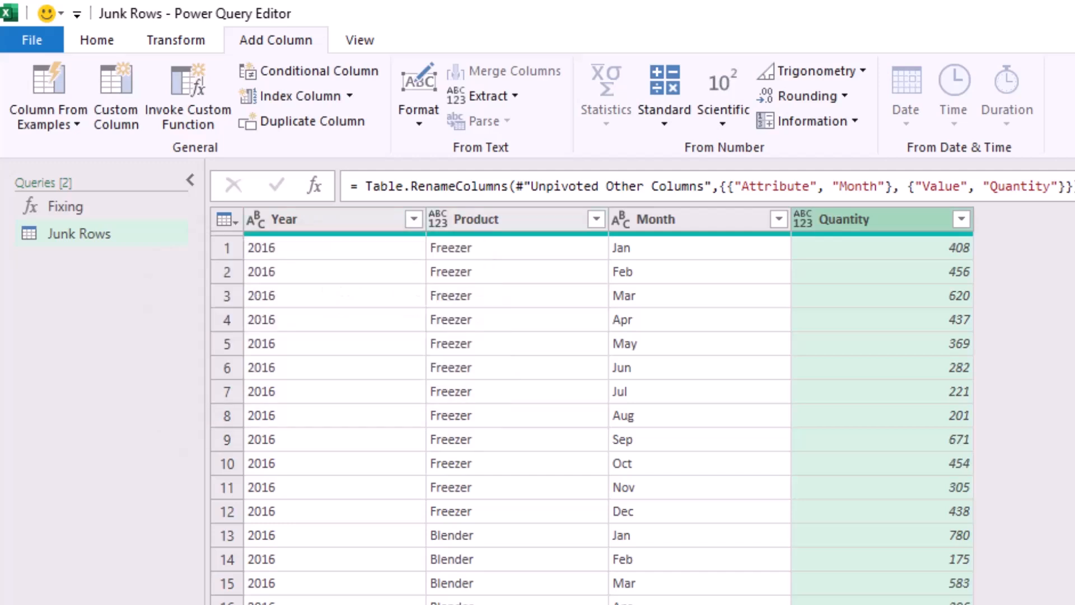
Detect the data types of all four columns and rename the Junk Rows query as Combined.
{"action": "key", "text": "ctrl+a"}
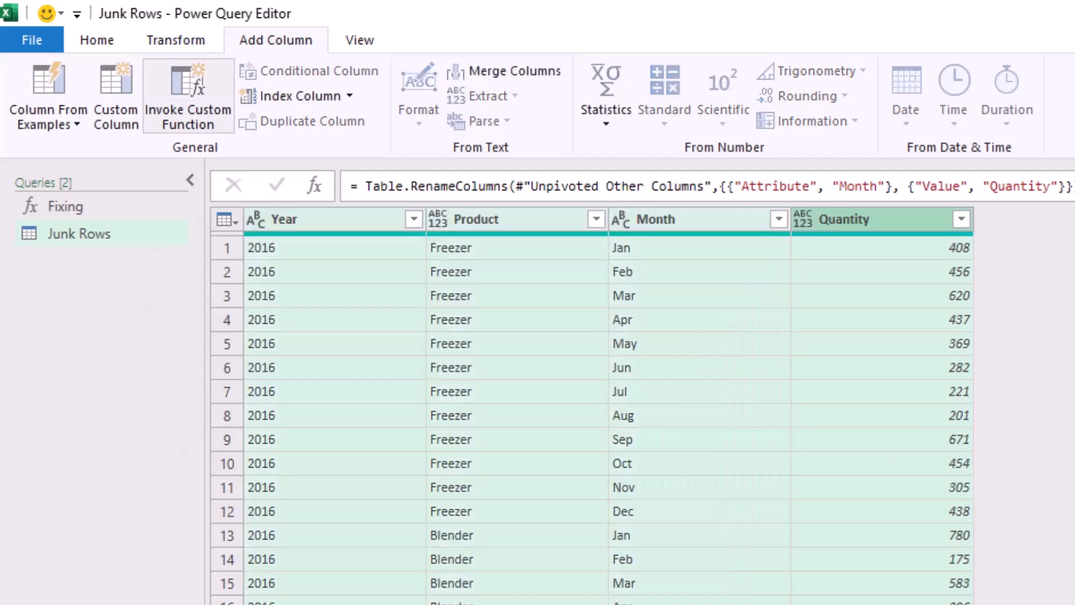
{"action": "left_click", "coordinate": [175, 40]}
{"action": "left_click", "coordinate": [326, 96]}
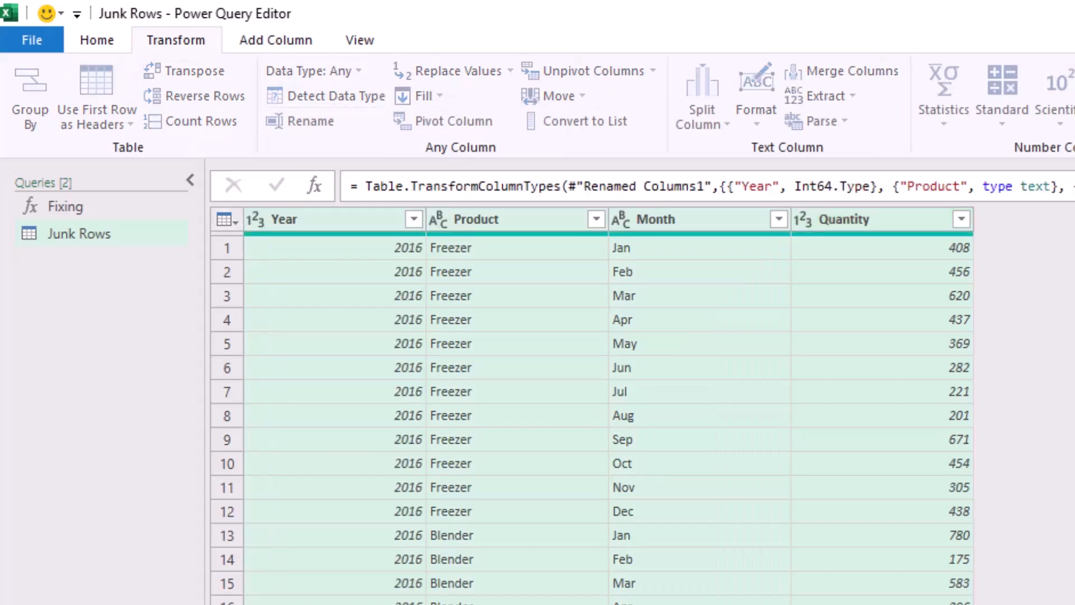
{"action": "key", "text": "Return"}
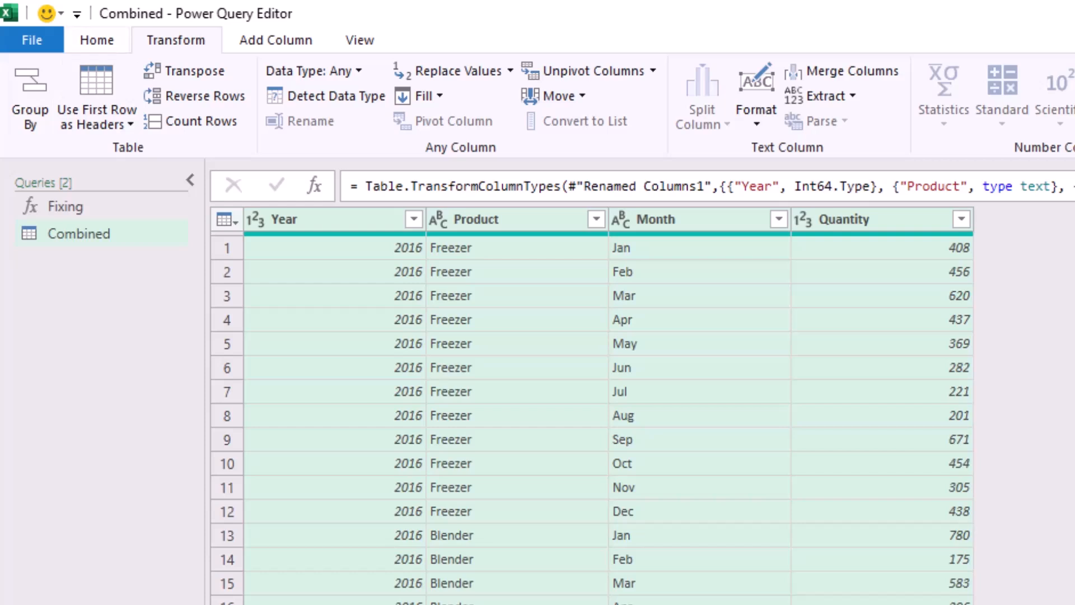
Close the query editor and load the Combined query as a PivotChart on a new worksheet.
{"action": "left_click", "coordinate": [97, 40]}
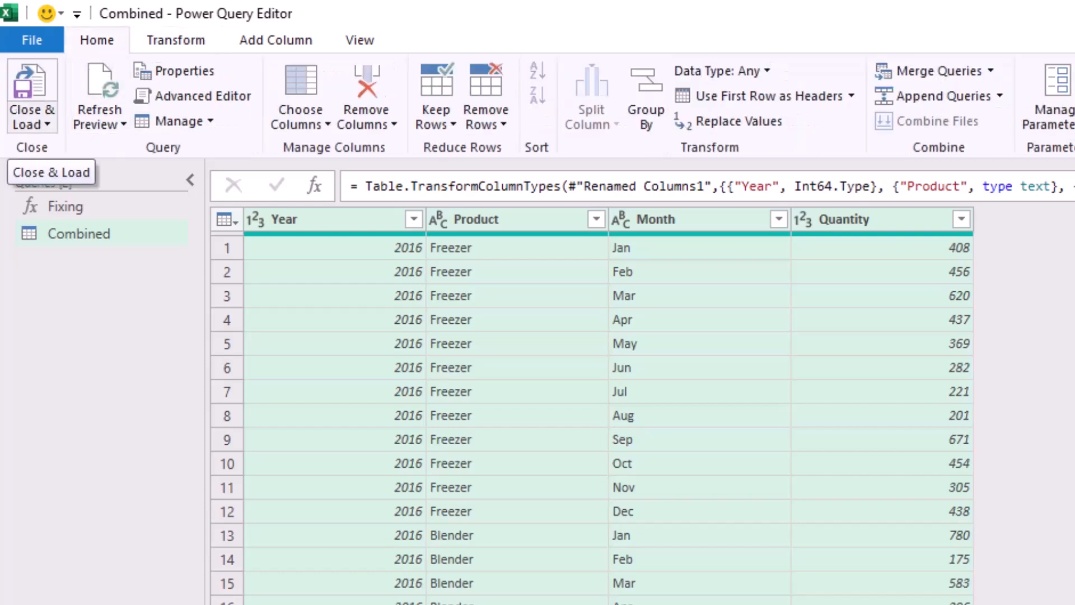
{"action": "left_click", "coordinate": [32, 120]}
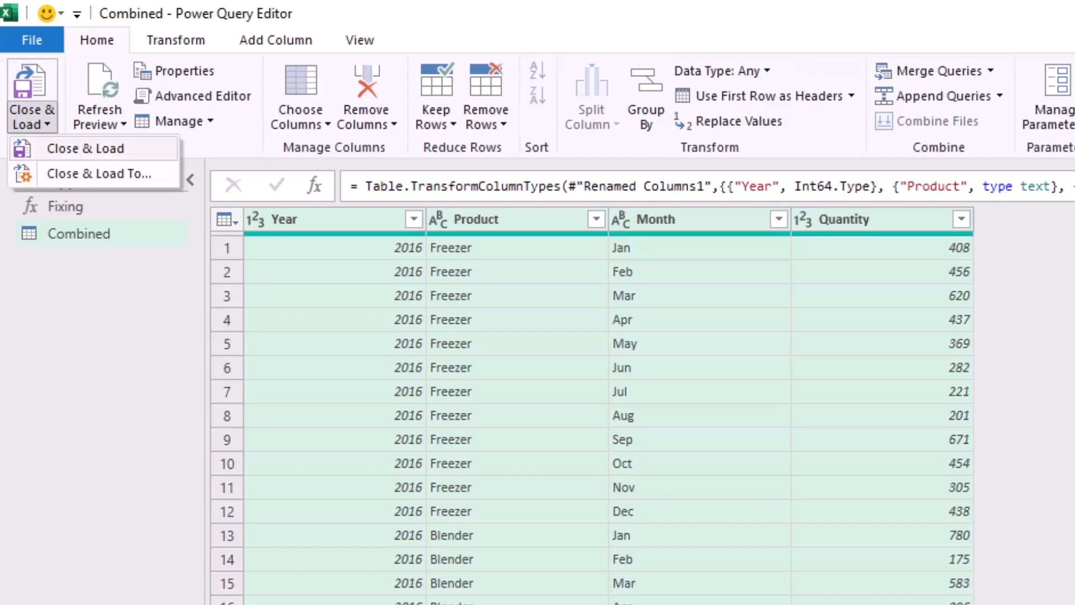
{"action": "left_click", "coordinate": [99, 173]}
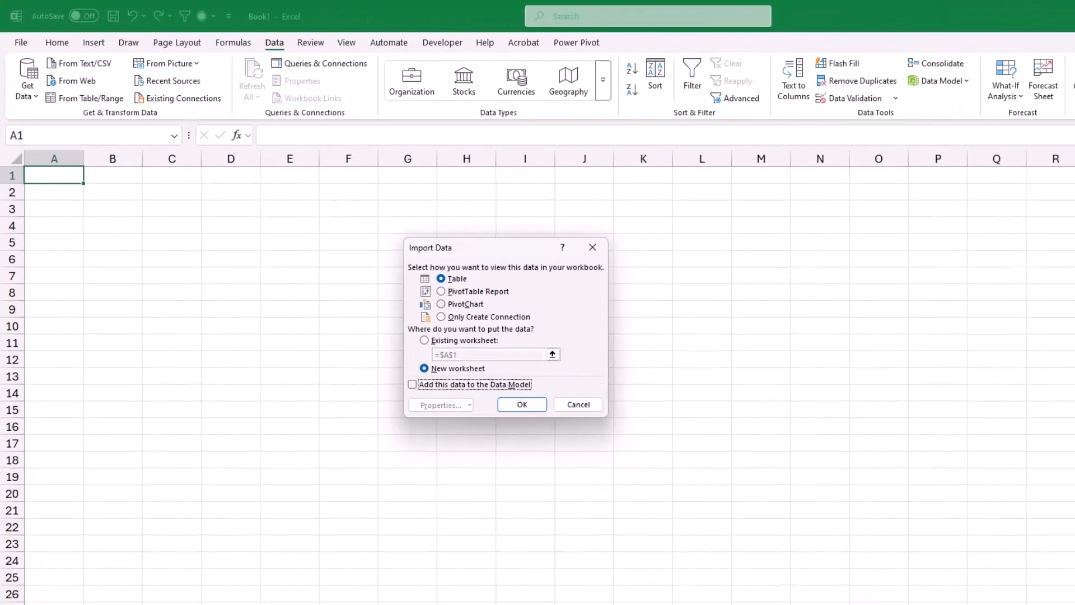
{"action": "left_click", "coordinate": [441, 304]}
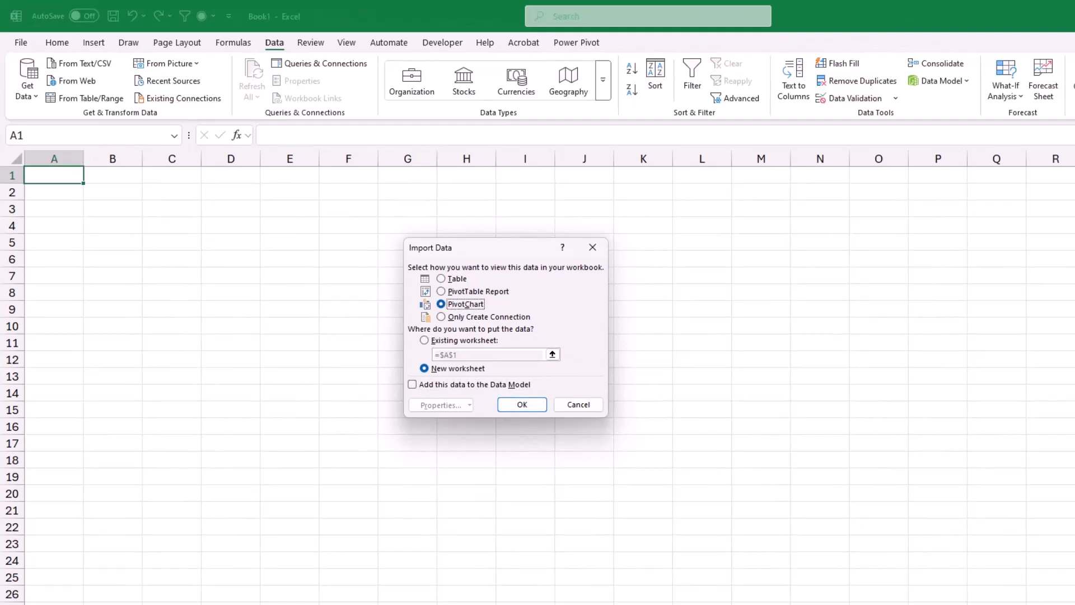
{"action": "left_click", "coordinate": [521, 404]}
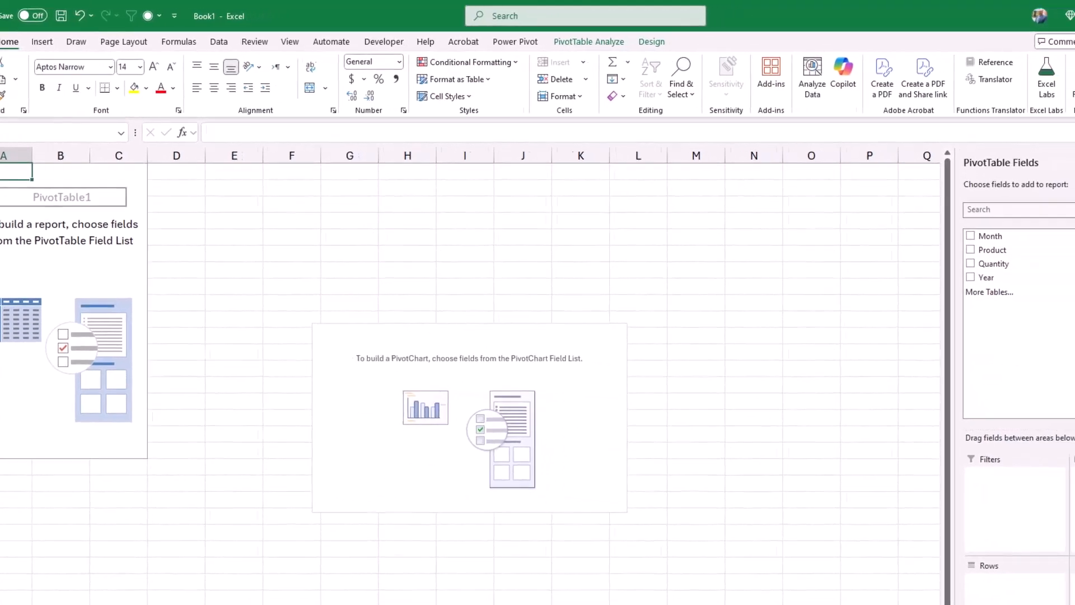
Chart the sum of Quantity by Month, then move the PivotChart up beside the PivotTable and enlarge it.
{"action": "left_click_drag", "start_coordinate": [863, 228], "coordinate": [882, 574]}
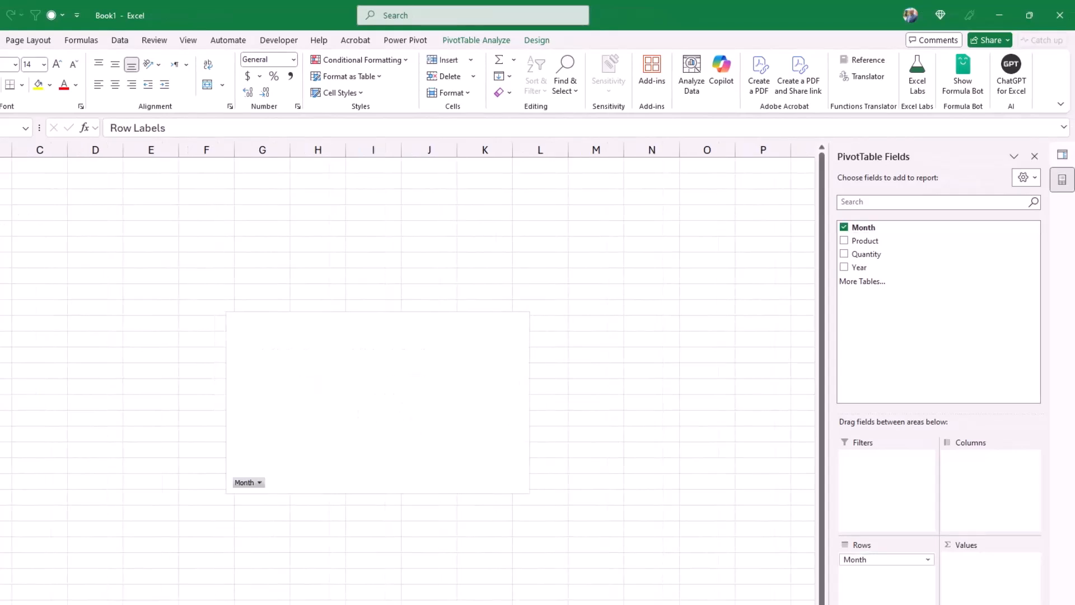
{"action": "left_click_drag", "start_coordinate": [866, 254], "coordinate": [985, 568]}
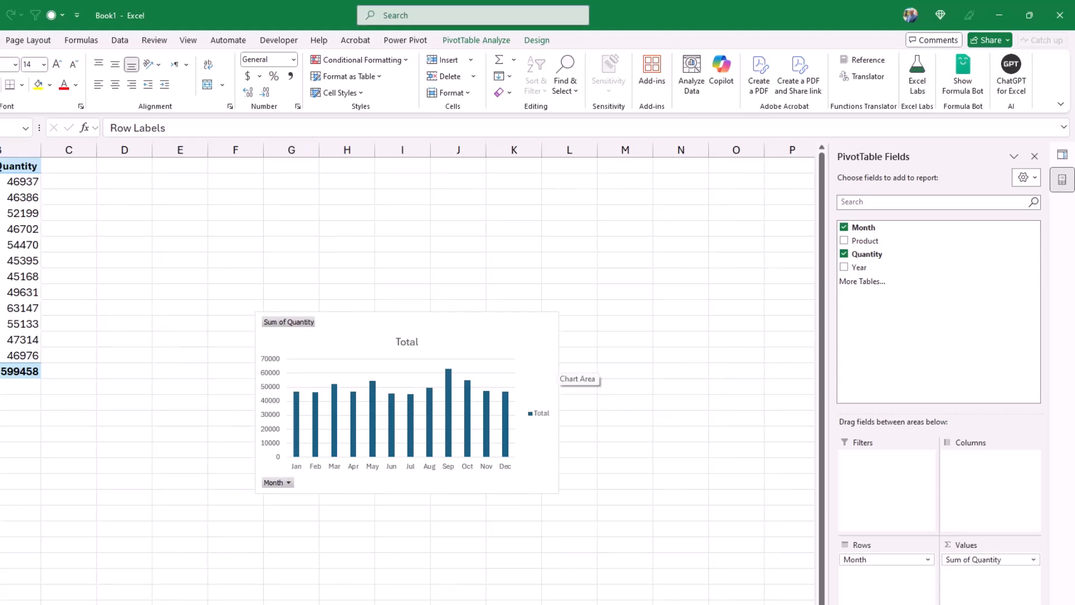
{"action": "left_click_drag", "start_coordinate": [557, 374], "coordinate": [454, 245]}
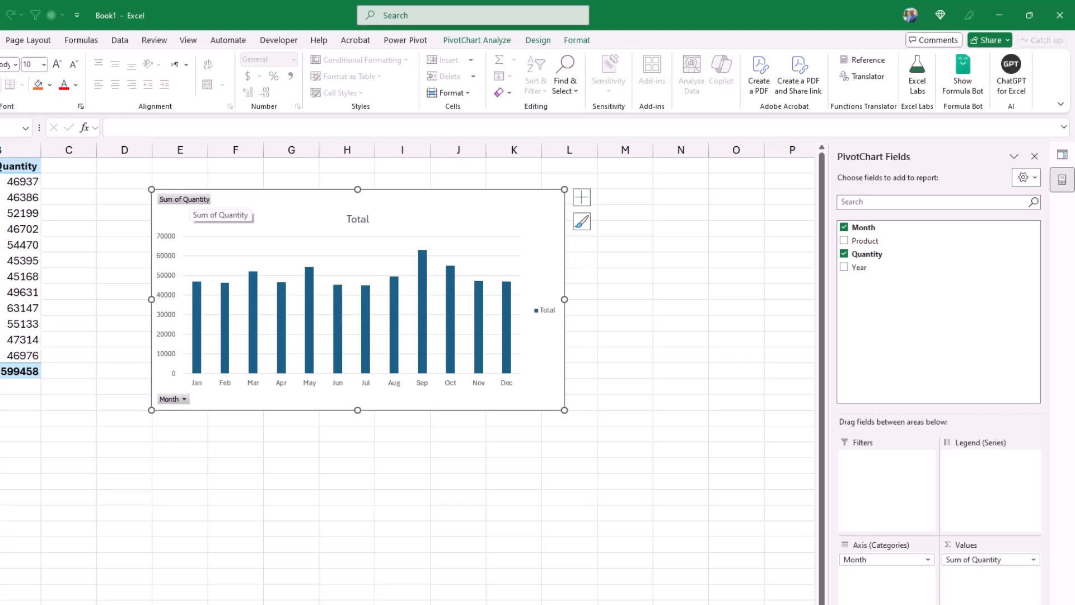
Clear the PivotChart of all field buttons, its legend and its gridlines.
{"action": "right_click", "coordinate": [189, 200]}
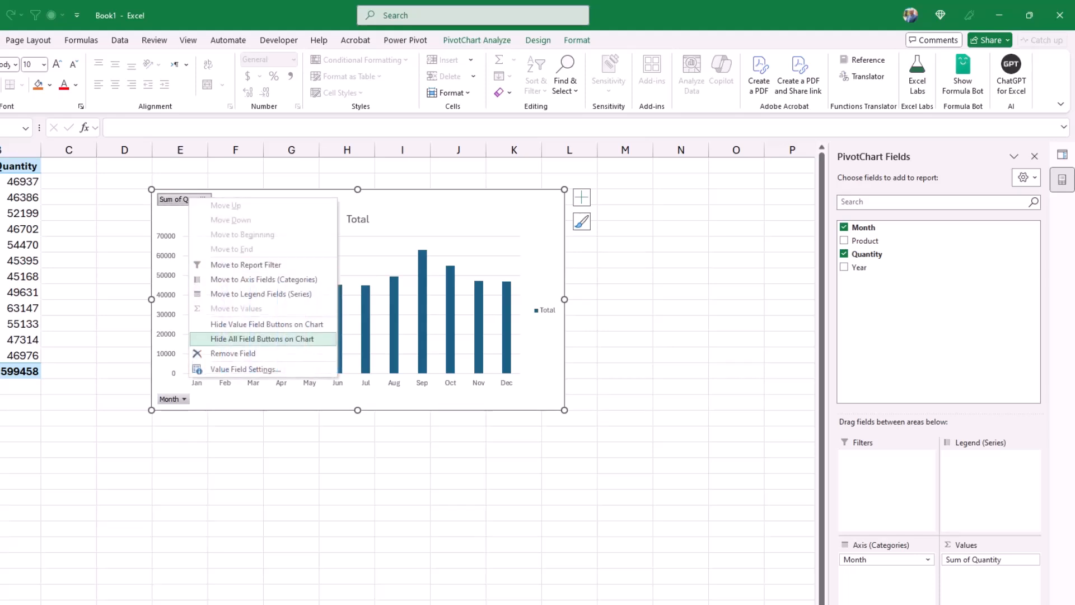
{"action": "left_click", "coordinate": [262, 339]}
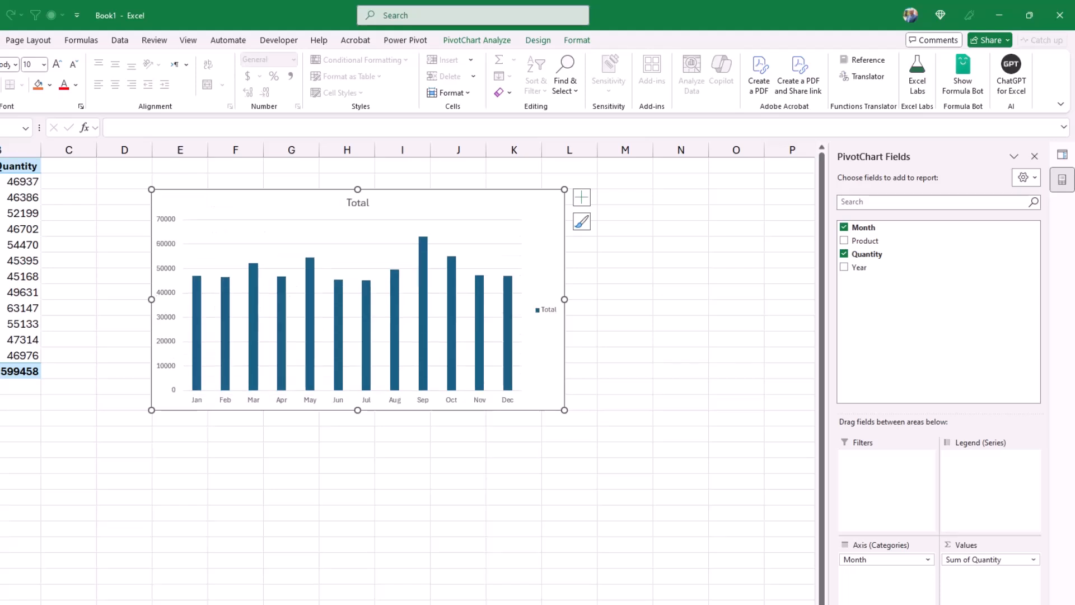
{"action": "left_click", "coordinate": [548, 310]}
{"action": "key", "text": "Delete"}
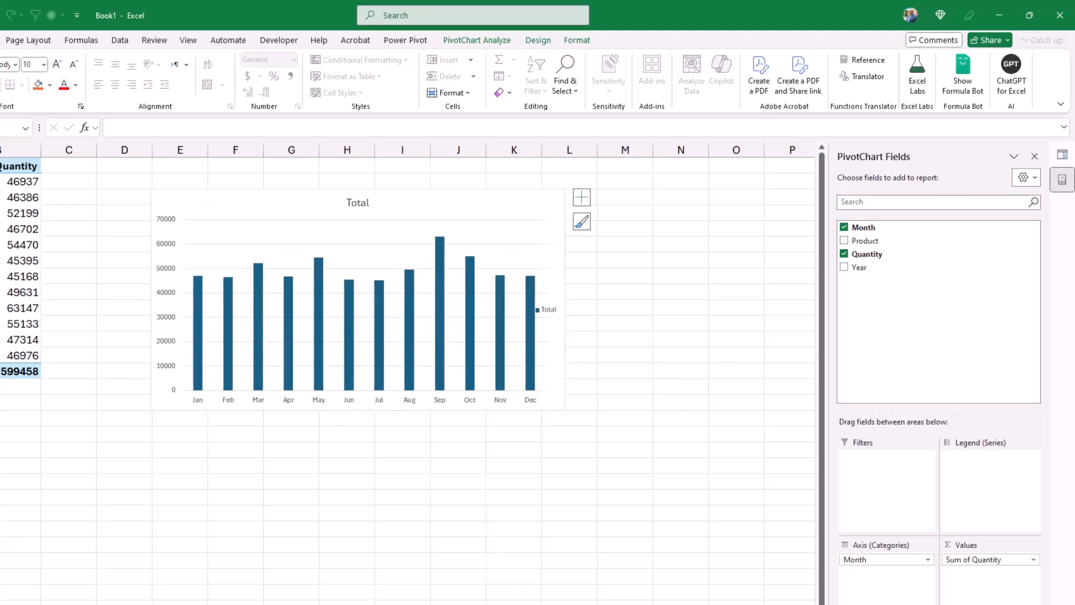
{"action": "left_click", "coordinate": [369, 269]}
{"action": "key", "text": "Delete"}
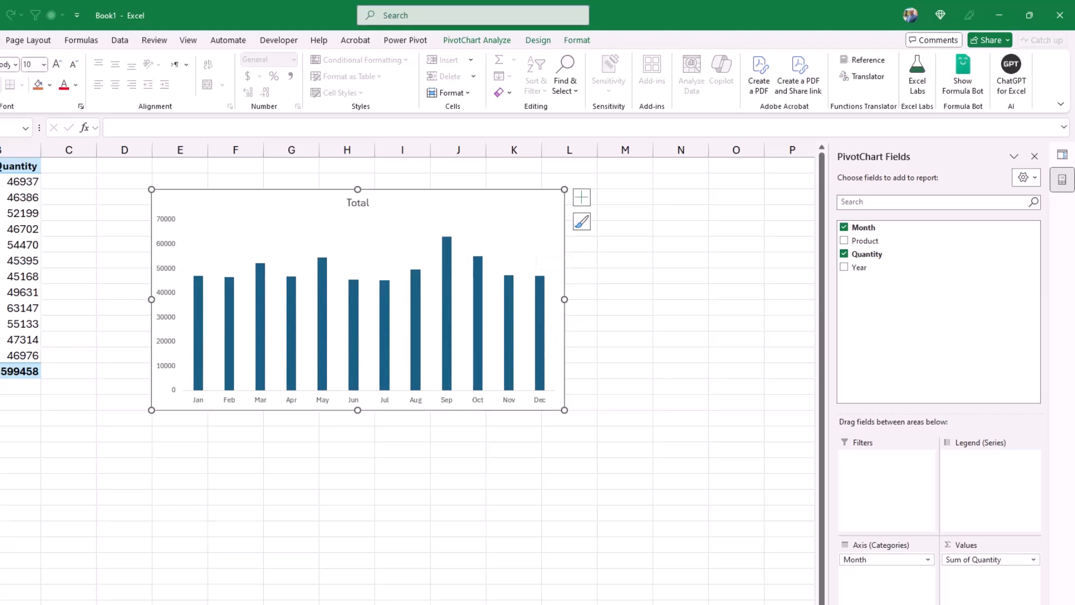
Set the gap width of the chart's column series to 99% and vary its fill colors by point.
{"action": "left_click", "coordinate": [416, 322]}
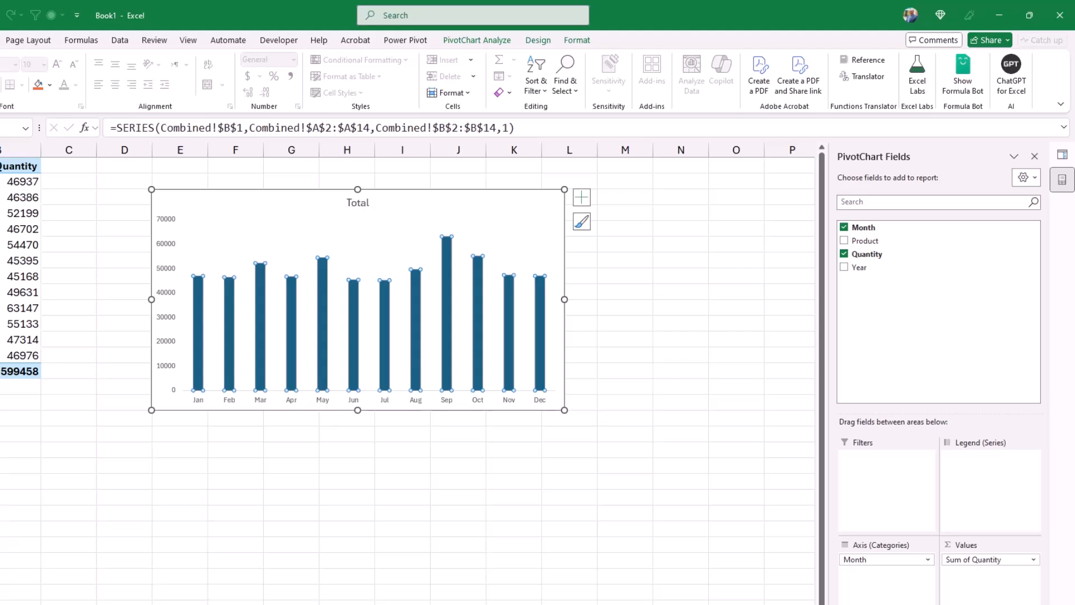
{"action": "key", "text": "ctrl+1"}
{"action": "left_click_drag", "start_coordinate": [959, 319], "coordinate": [952, 320]}
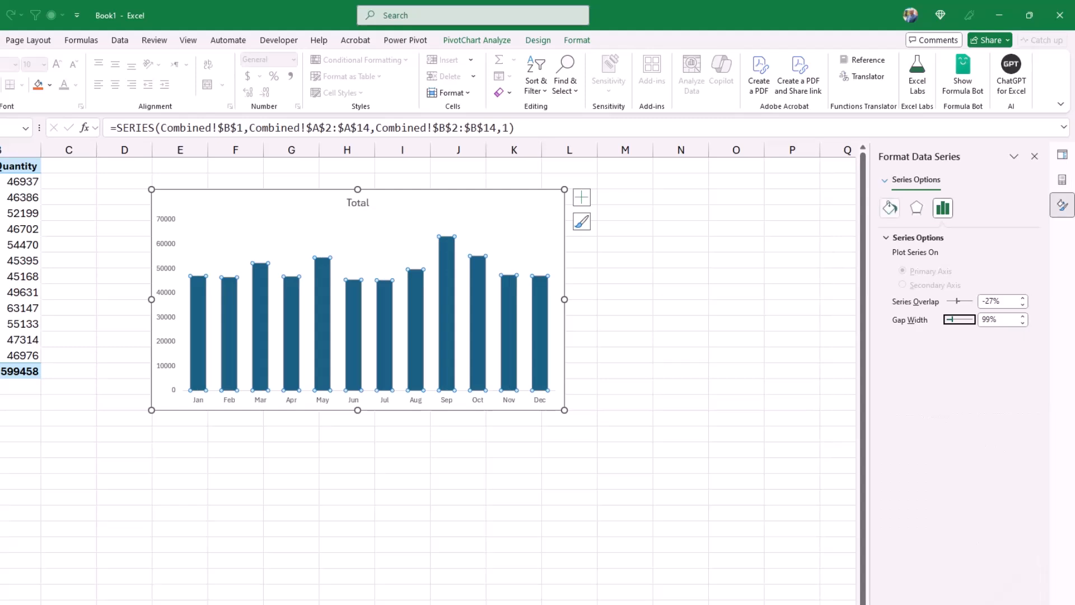
{"action": "left_click", "coordinate": [890, 208]}
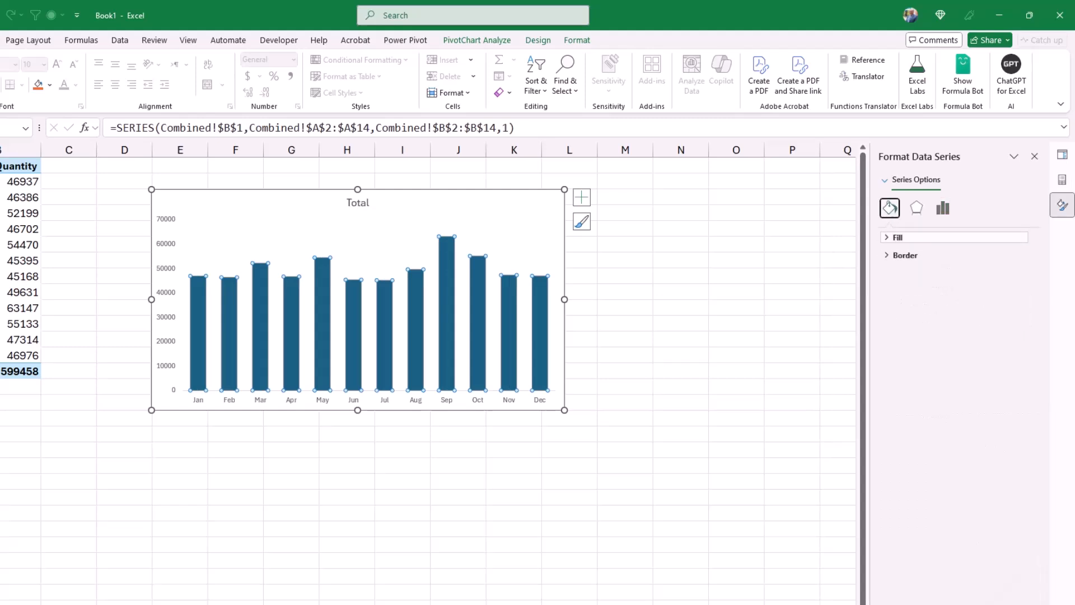
{"action": "left_click", "coordinate": [898, 237]}
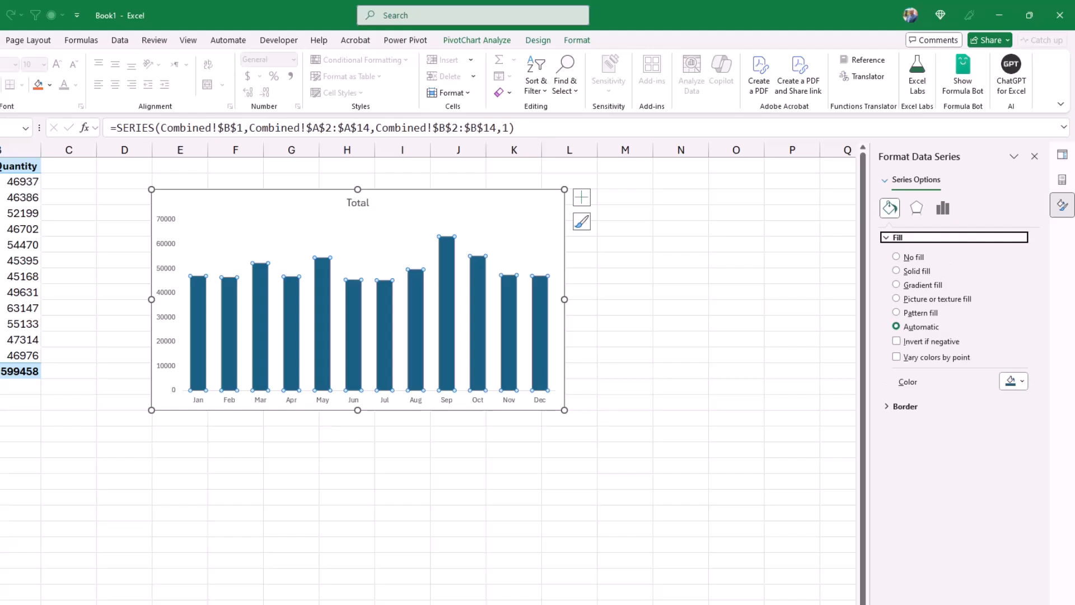
{"action": "left_click", "coordinate": [896, 357]}
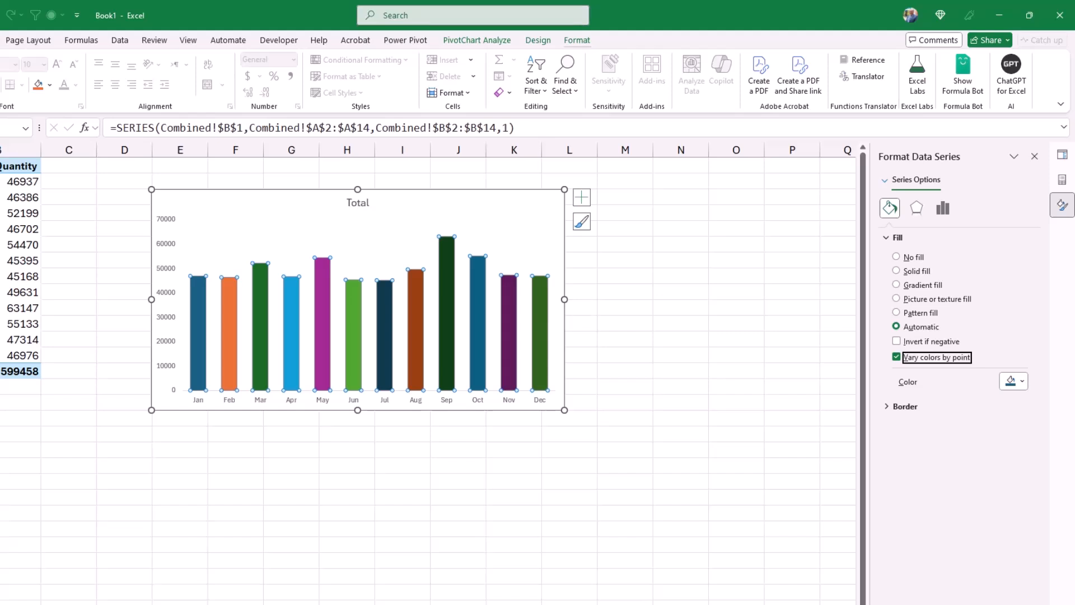
Apply the Inside: Top Left inner shadow to the chart's columns.
{"action": "left_click", "coordinate": [577, 40]}
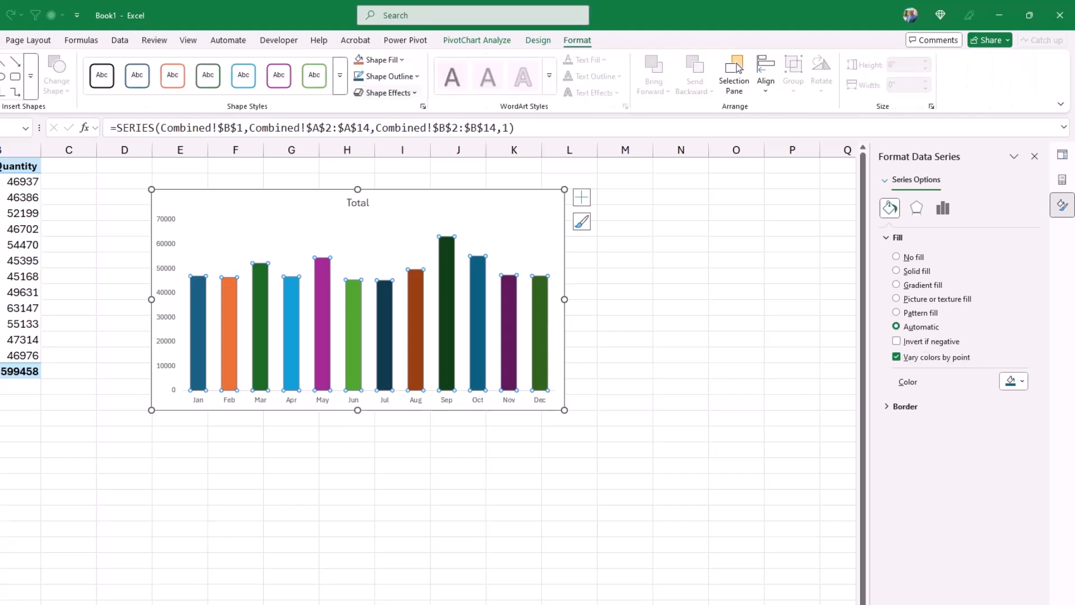
{"action": "left_click", "coordinate": [387, 92]}
{"action": "mouse_move", "coordinate": [397, 145]}
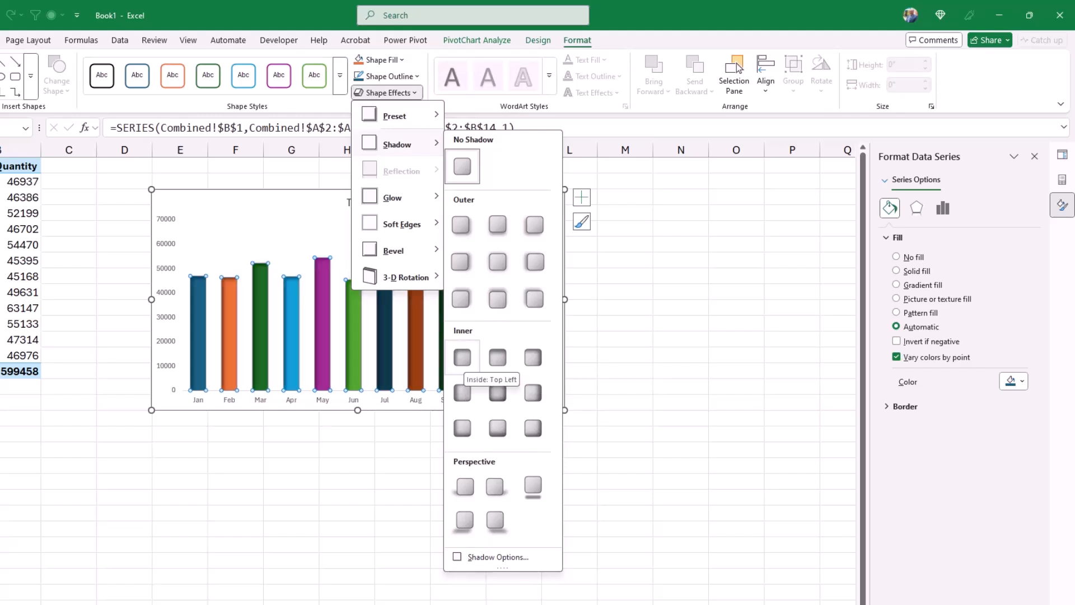
{"action": "left_click", "coordinate": [462, 356]}
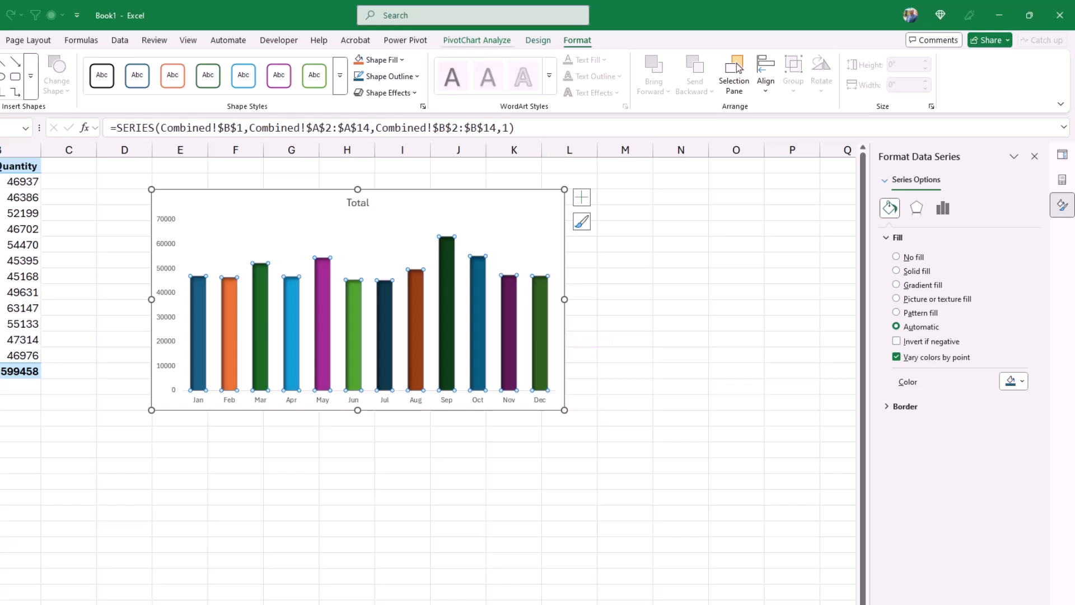
Insert a slicer for the PivotChart's Year field and move it to the chart's left edge.
{"action": "left_click", "coordinate": [477, 40]}
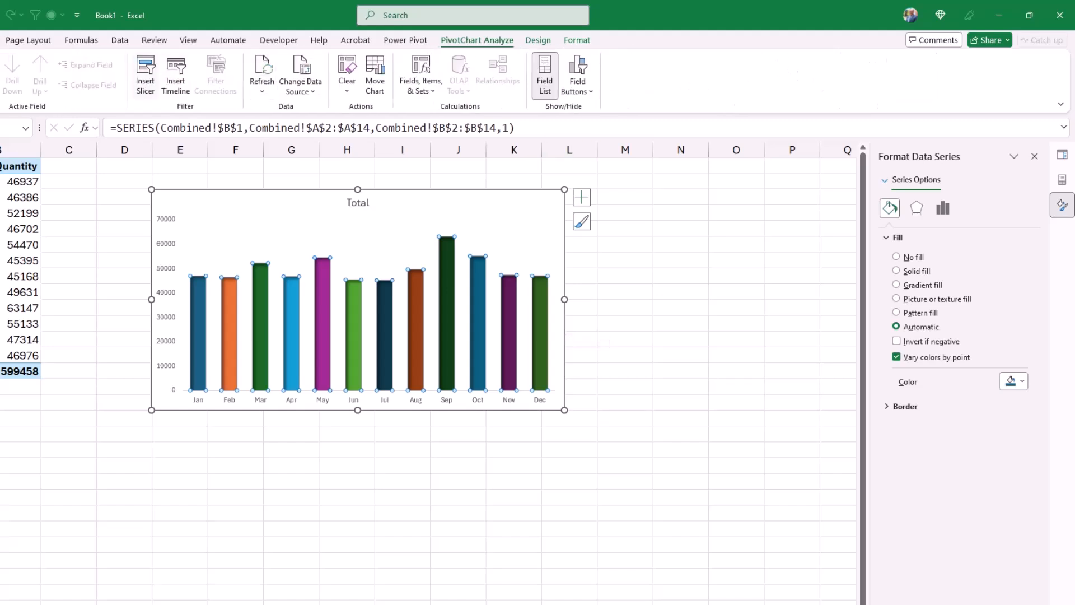
{"action": "left_click", "coordinate": [145, 73]}
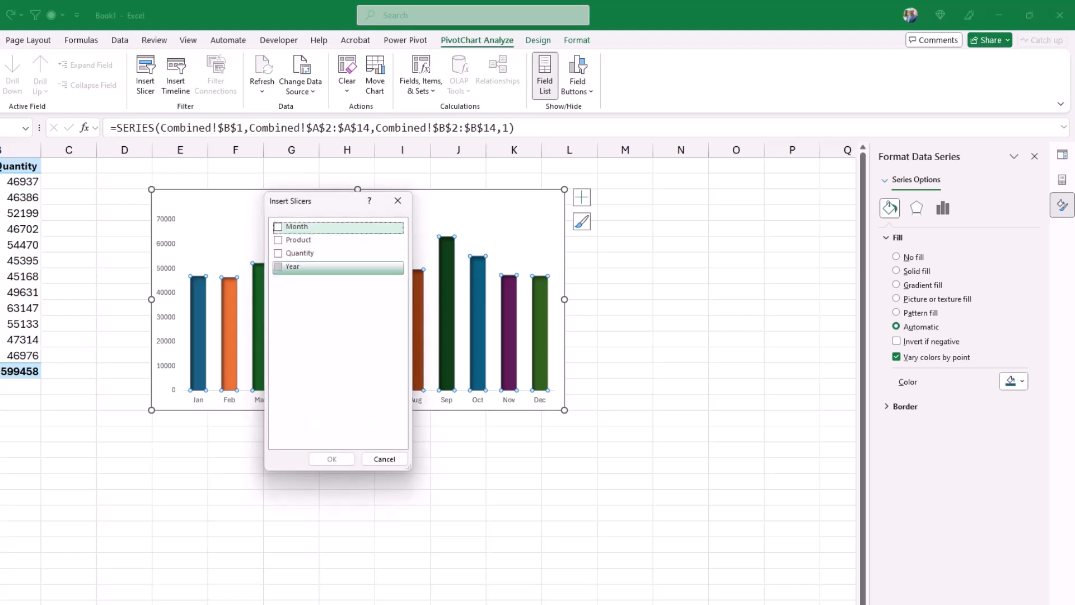
{"action": "left_click", "coordinate": [279, 267]}
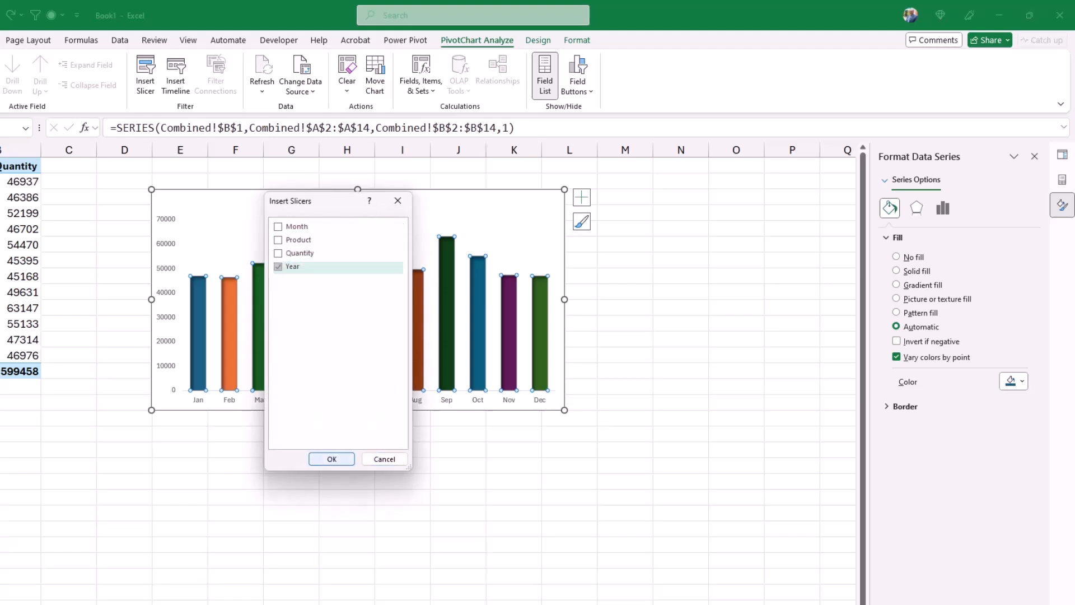
{"action": "left_click", "coordinate": [332, 459]}
{"action": "left_click_drag", "start_coordinate": [364, 334], "coordinate": [166, 237]}
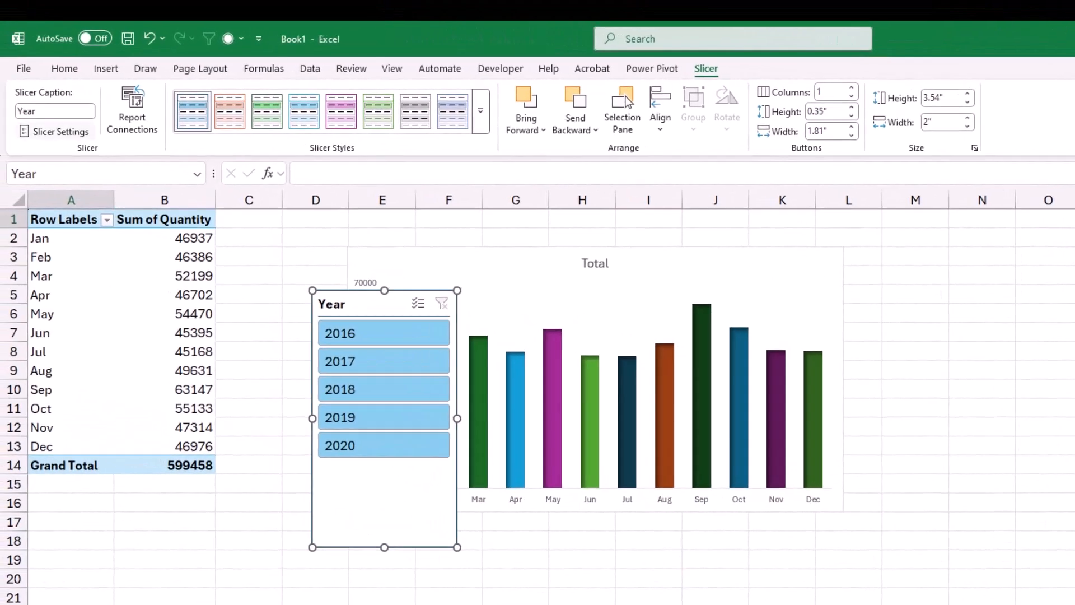
Hide the header of the Year slicer through its slicer settings.
{"action": "left_click", "coordinate": [55, 132]}
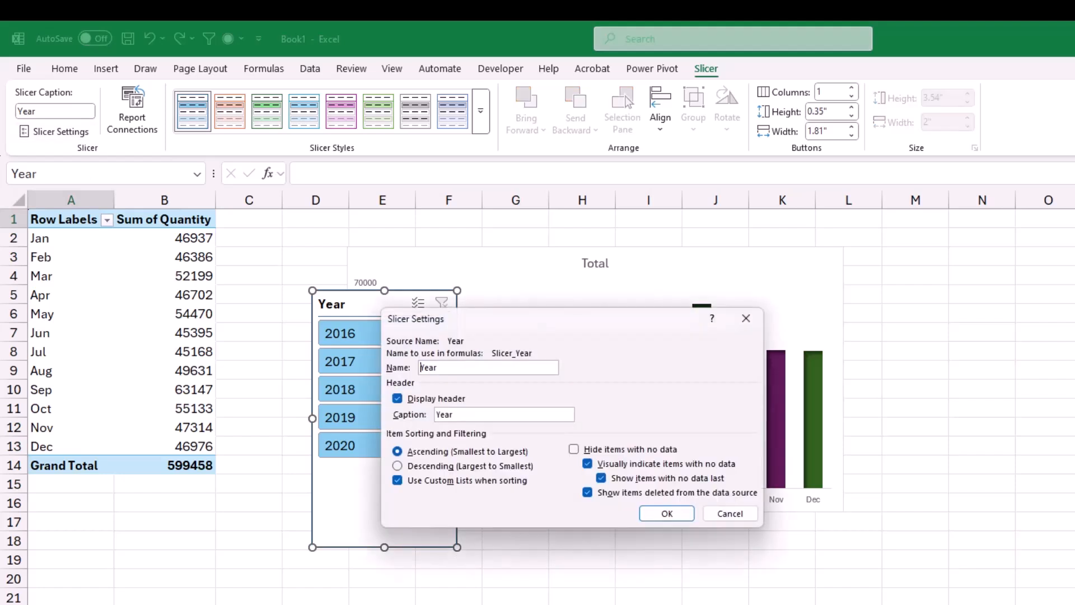
{"action": "left_click", "coordinate": [397, 399]}
{"action": "left_click", "coordinate": [667, 514]}
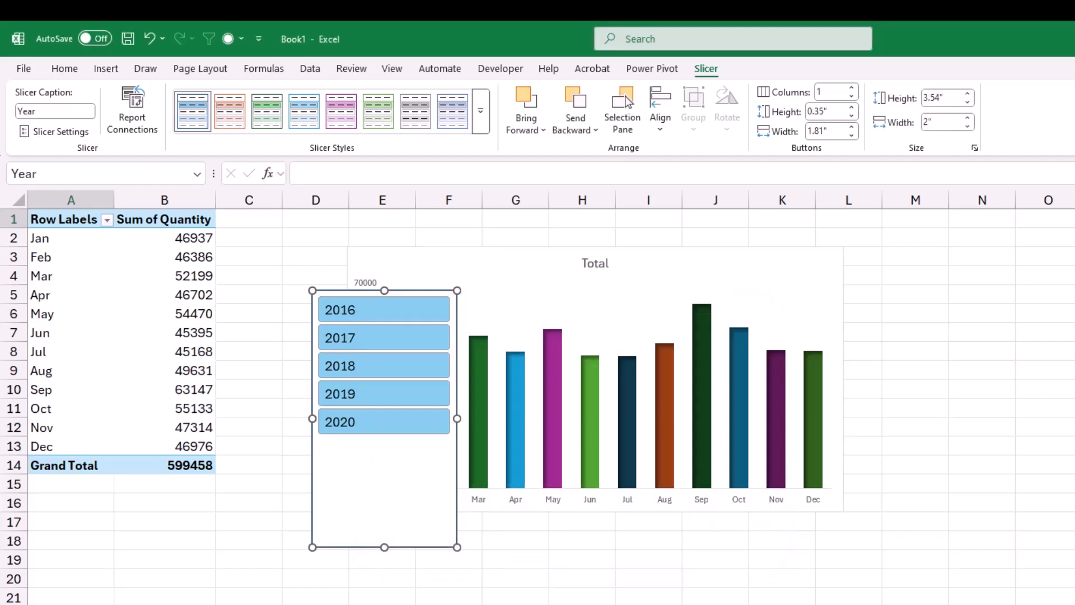
Fit the Year slicer directly above the chart at about 0.48" high and 6.76" wide, with its buttons in 5 columns.
{"action": "left_click_drag", "start_coordinate": [380, 473], "coordinate": [419, 395]}
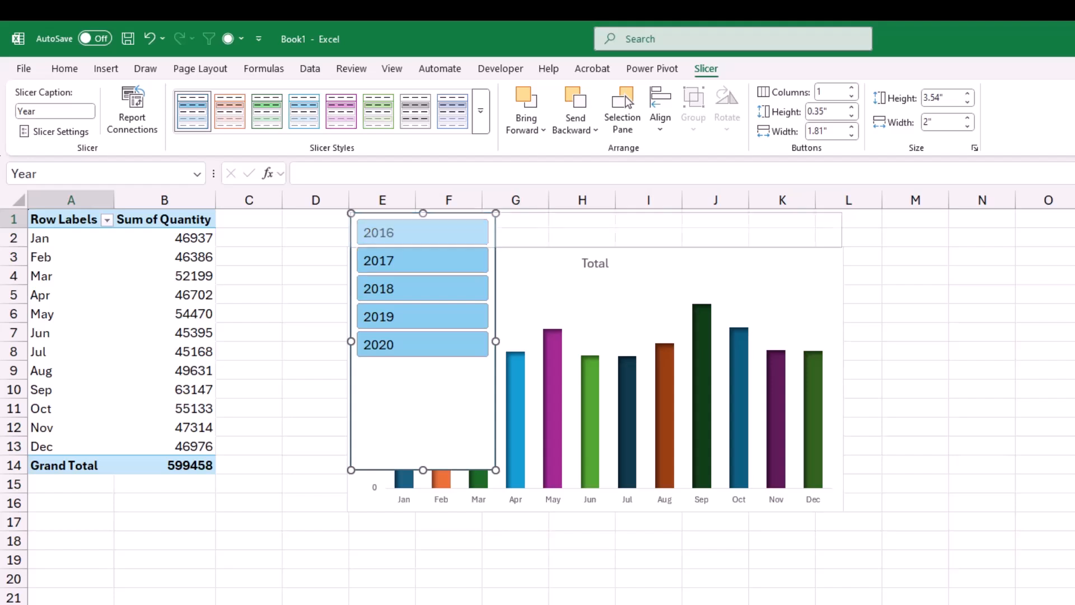
{"action": "left_click_drag", "start_coordinate": [841, 247], "coordinate": [842, 247]}
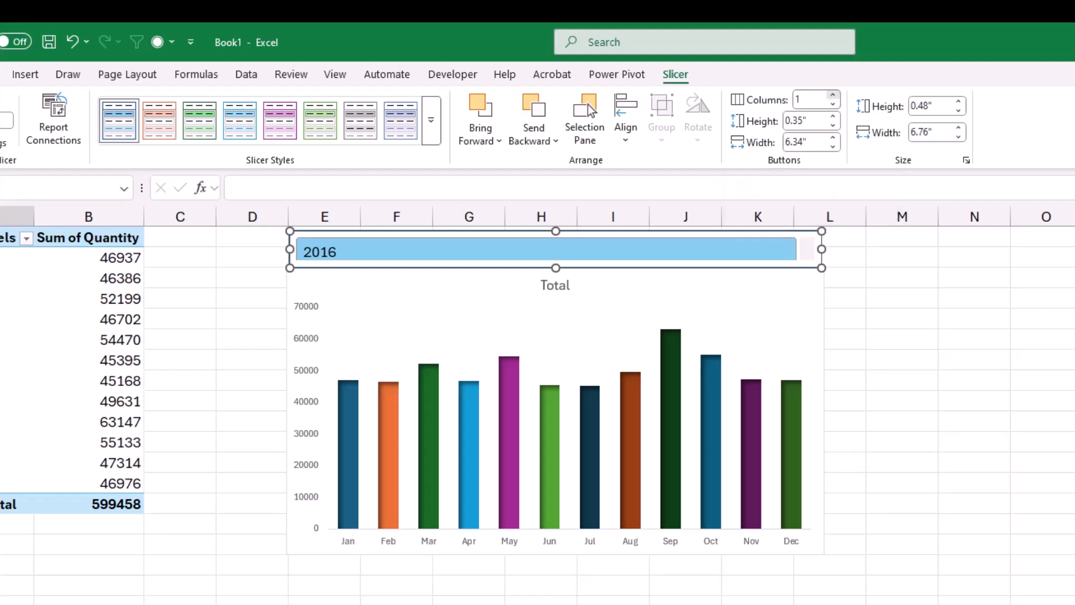
{"action": "left_click", "coordinate": [833, 95]}
{"action": "left_click", "coordinate": [833, 95]}
{"action": "left_click", "coordinate": [833, 95]}
{"action": "left_click", "coordinate": [832, 95]}
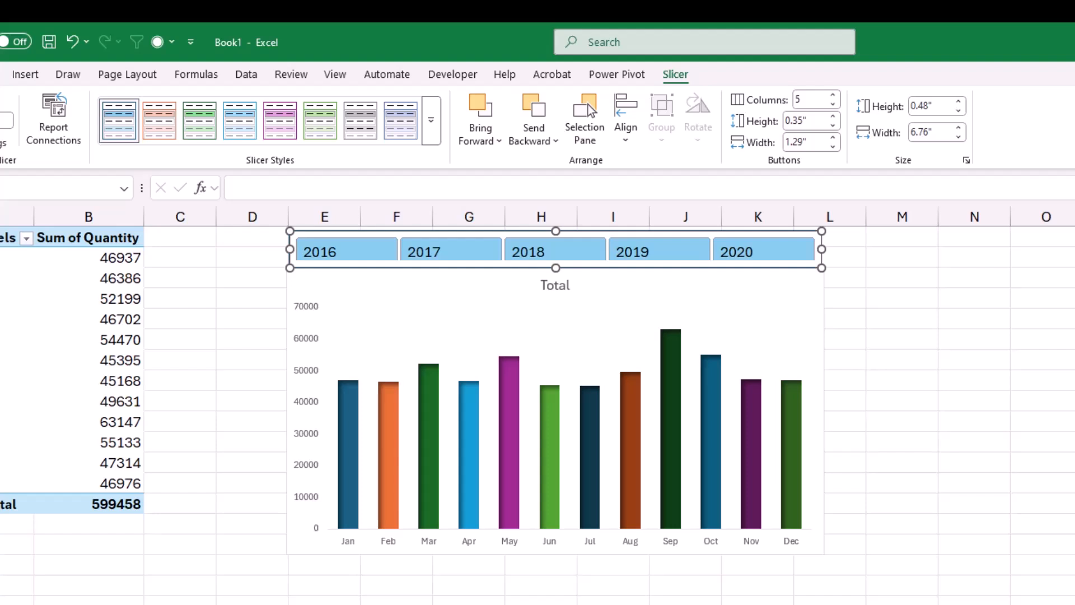
{"action": "left_click", "coordinate": [901, 400]}
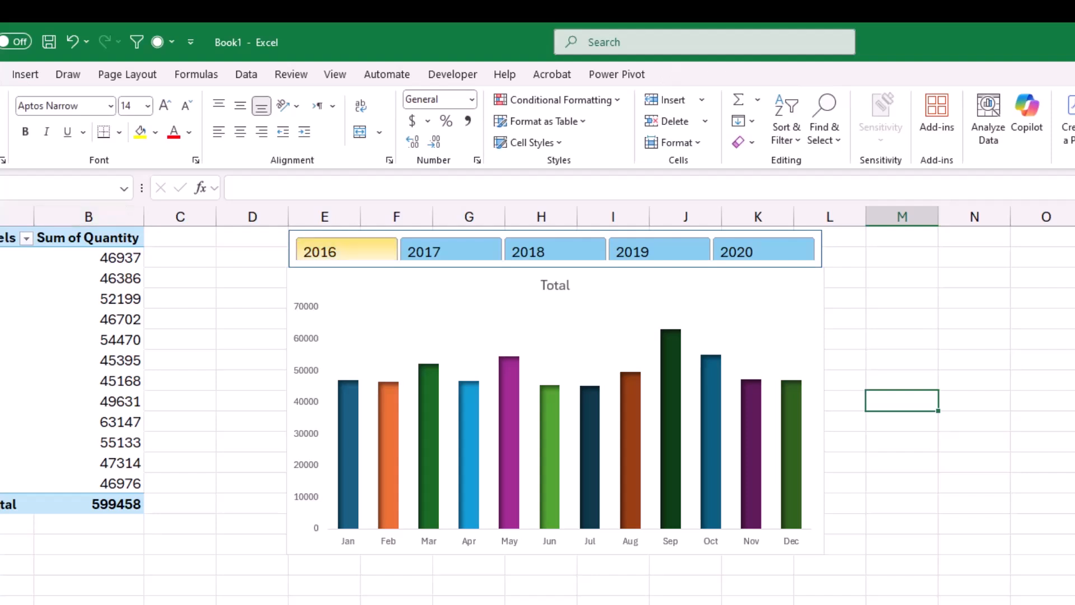
Filter the PivotChart with the Year slicer by 2016, by 2018, by 2018 and 2020 together, and finally by 2016 again.
{"action": "left_click", "coordinate": [347, 251]}
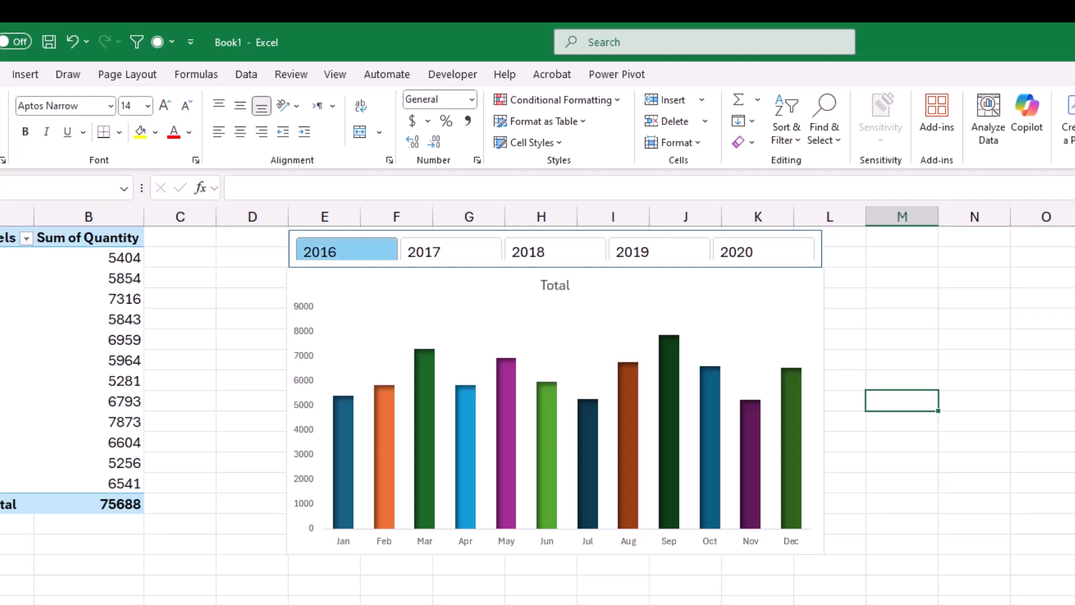
{"action": "left_click", "coordinate": [555, 252]}
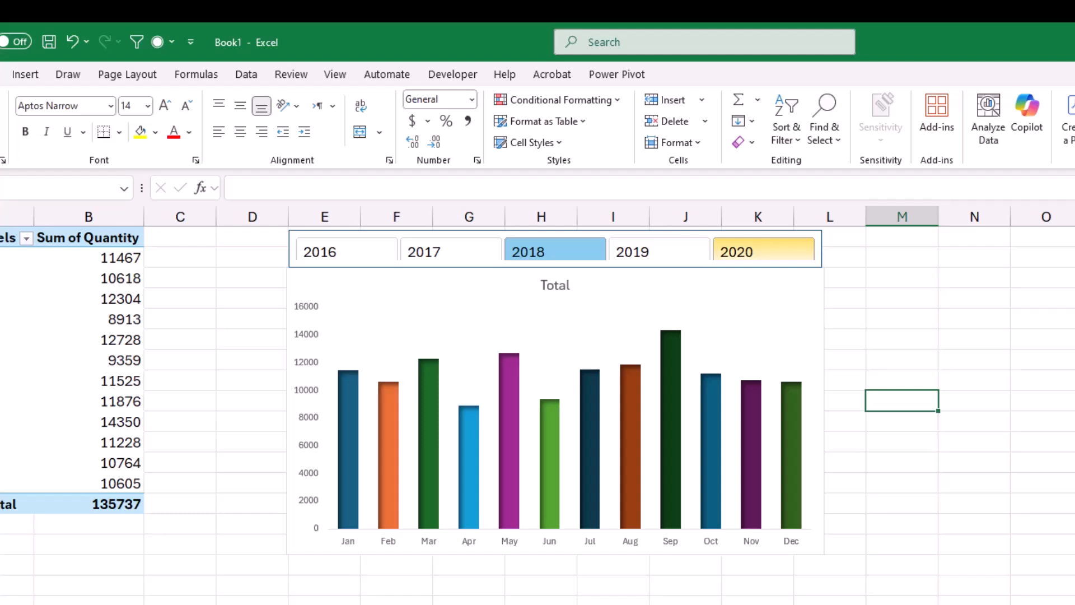
{"action": "left_click", "coordinate": [763, 252], "text": "ctrl"}
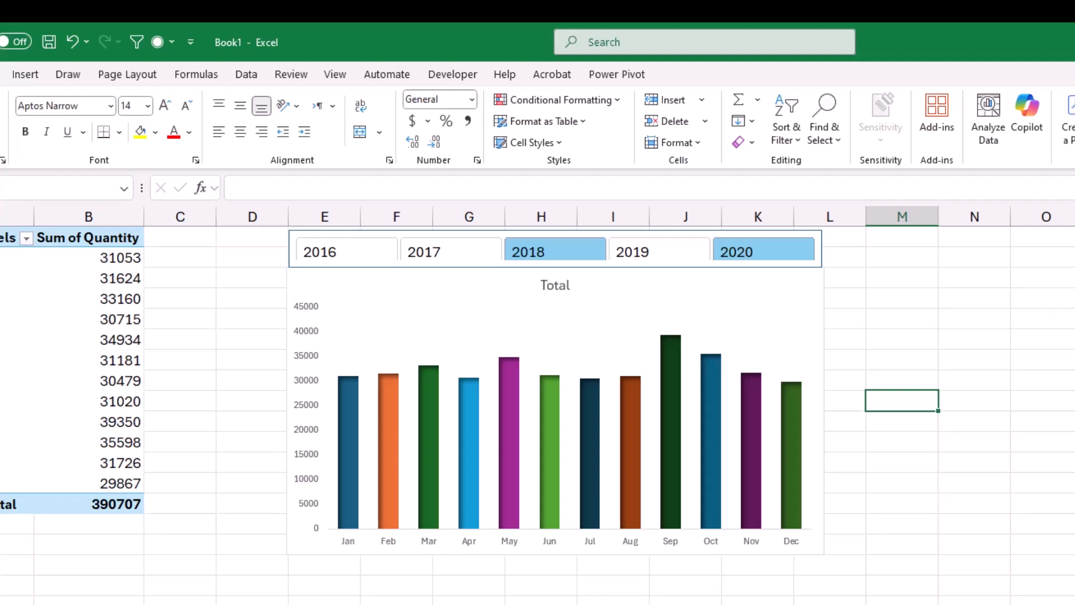
{"action": "left_click", "coordinate": [346, 252]}
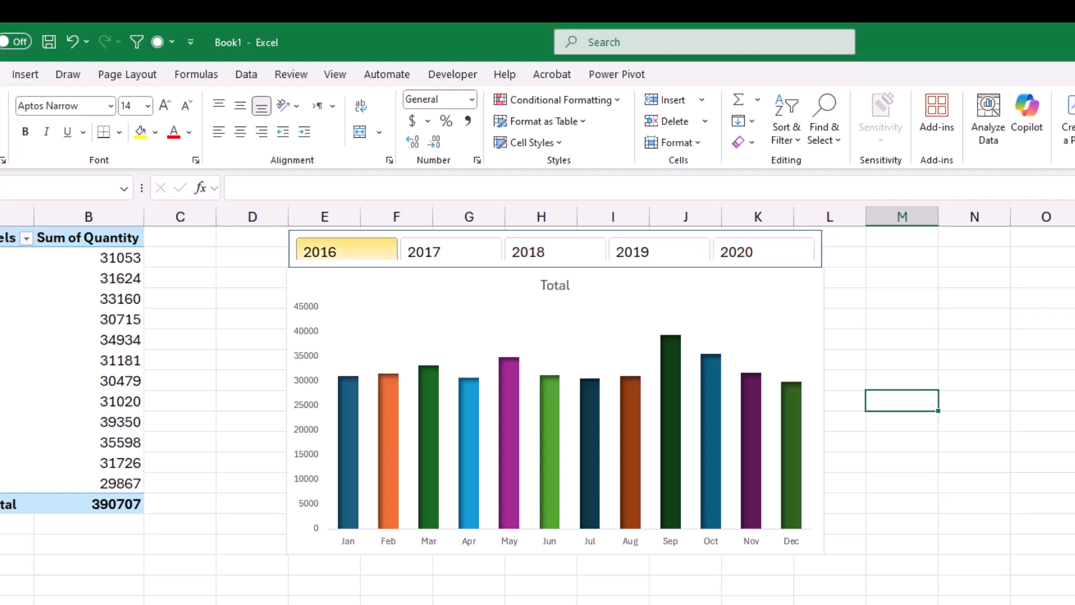